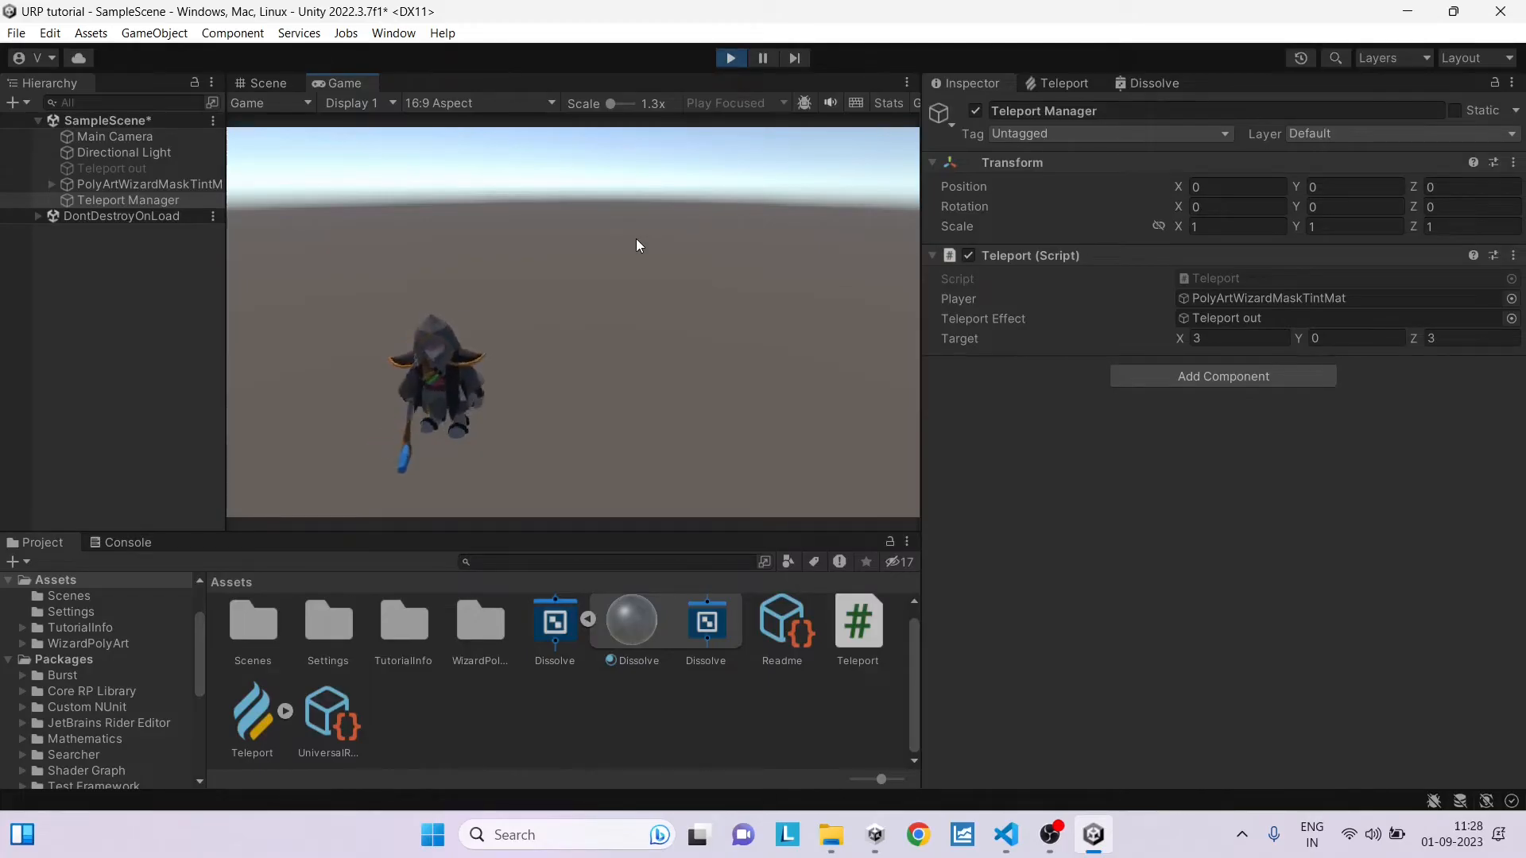
Step: Stop play mode and create a Visual Effect Graph asset named Teleport in Assets
key(ctrl+p)
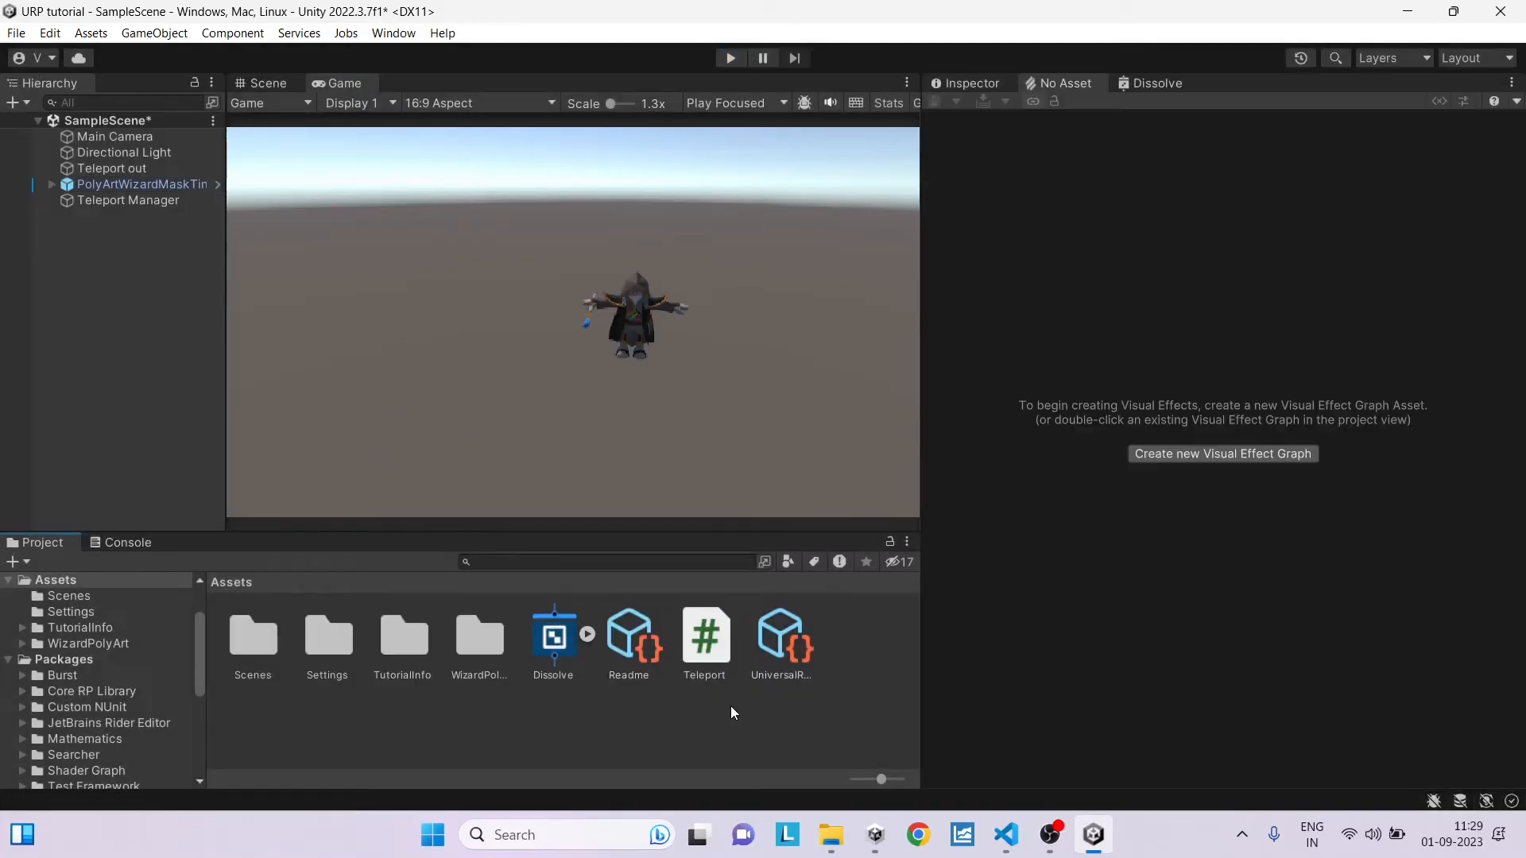
right_click(731, 713)
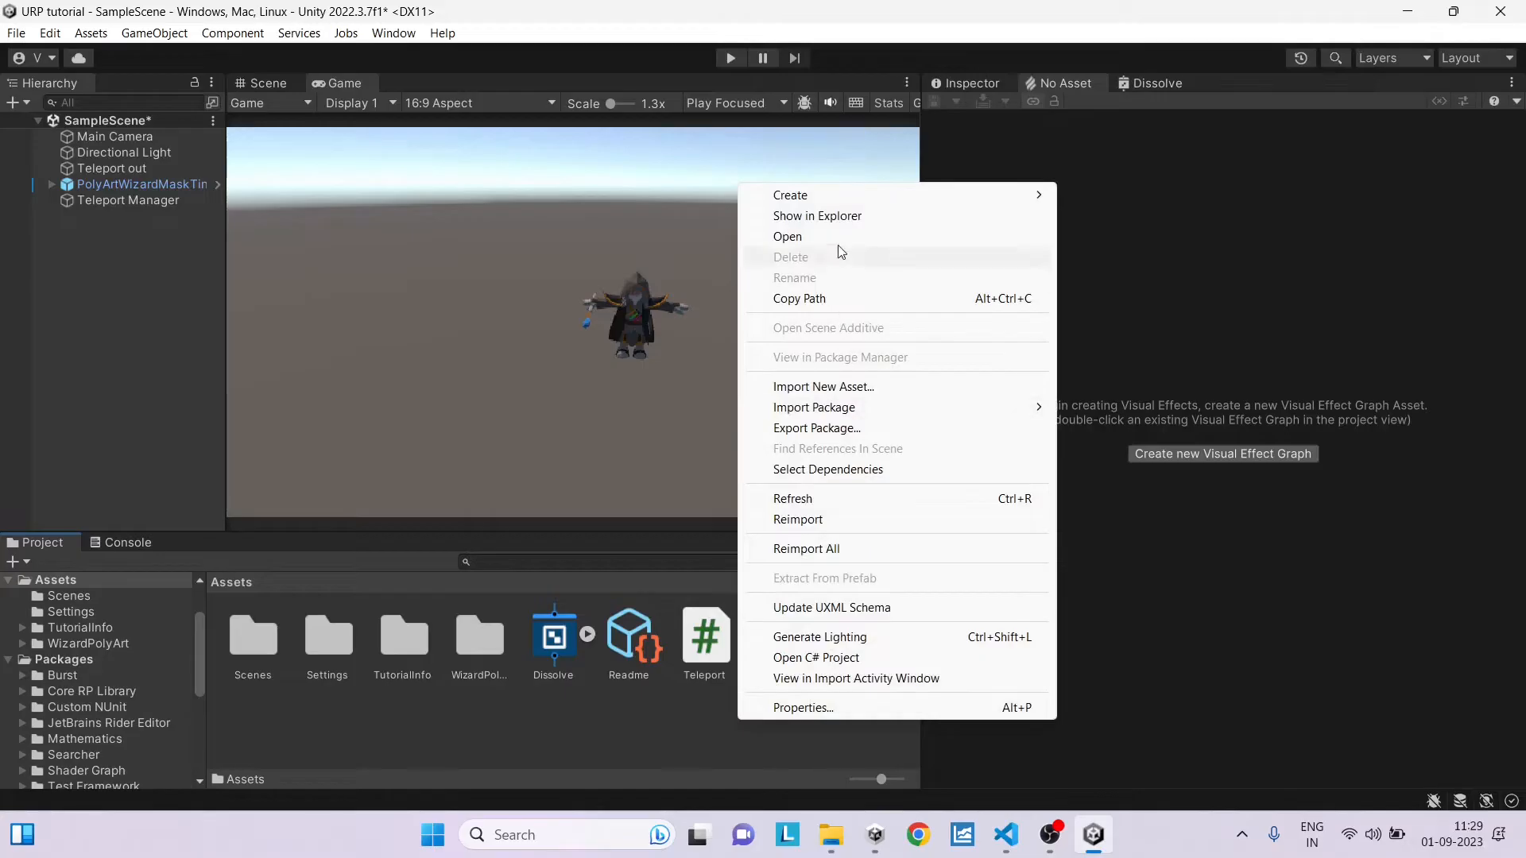
mouse_move(789, 195)
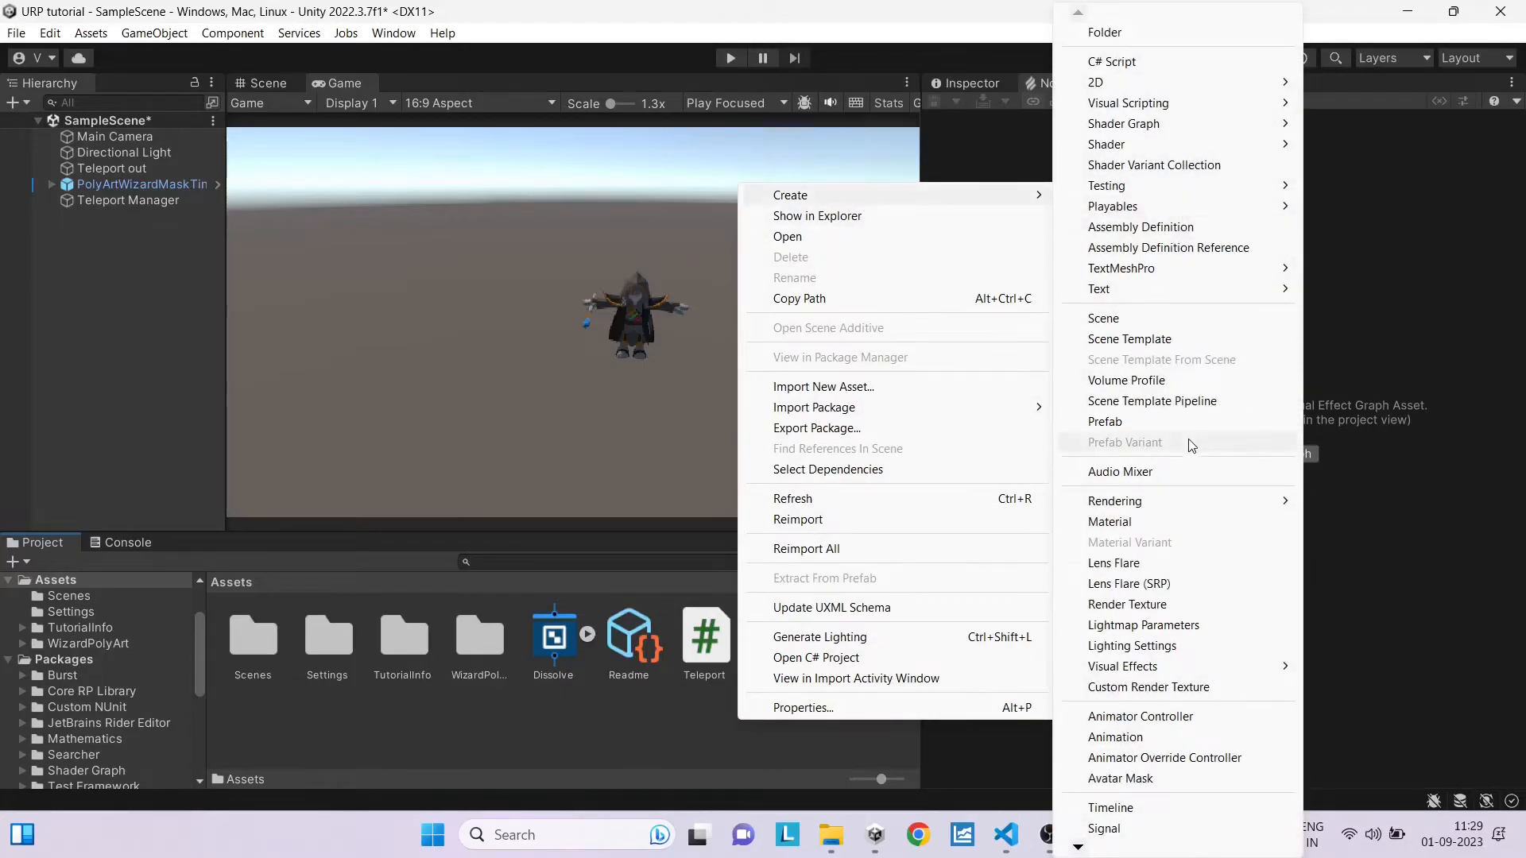
mouse_move(1122, 666)
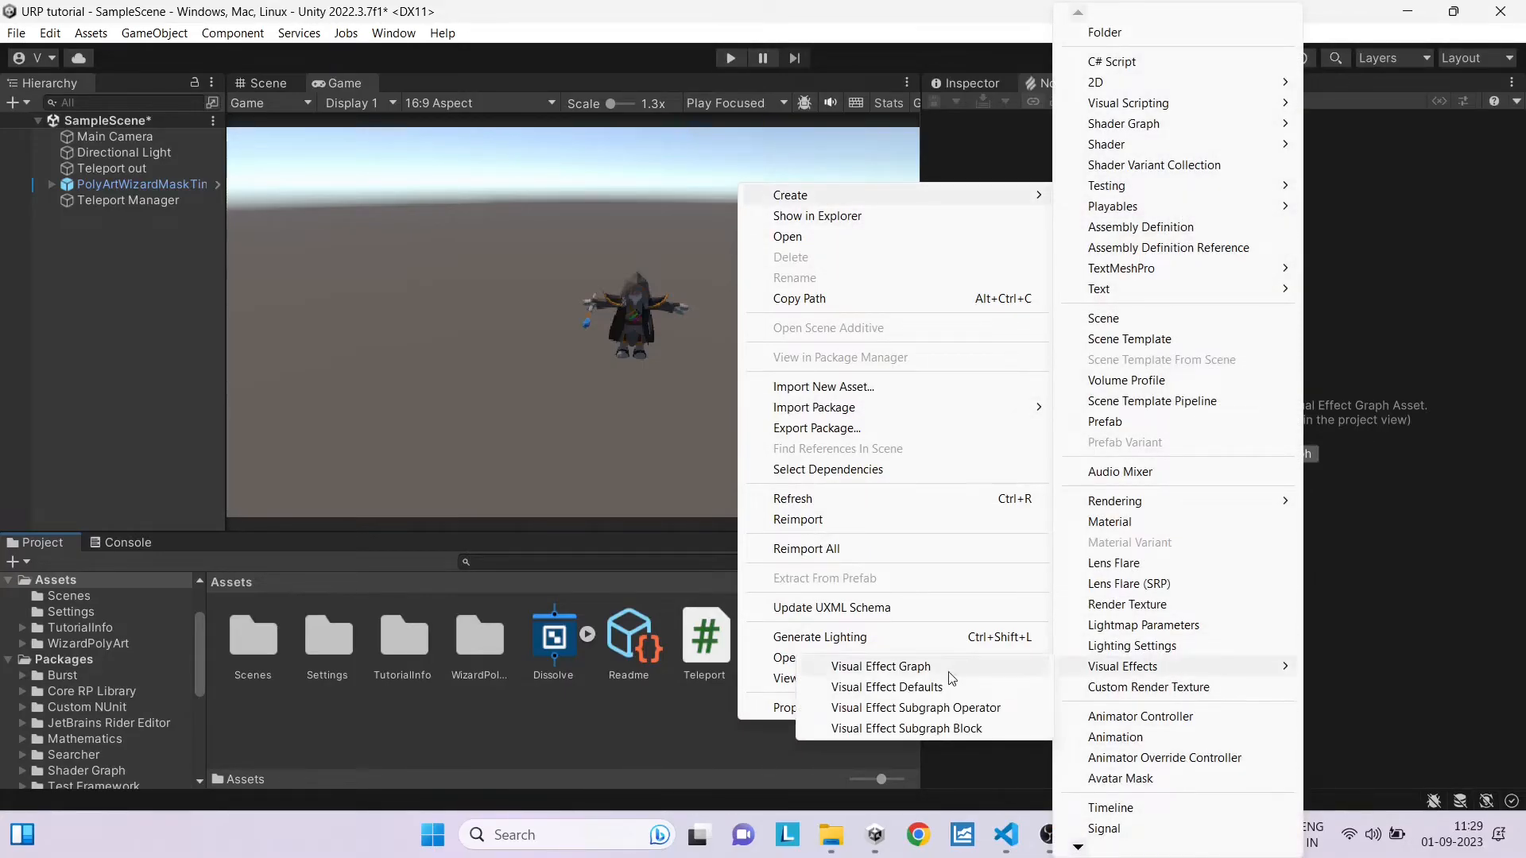
click(950, 670)
text(Telepo)
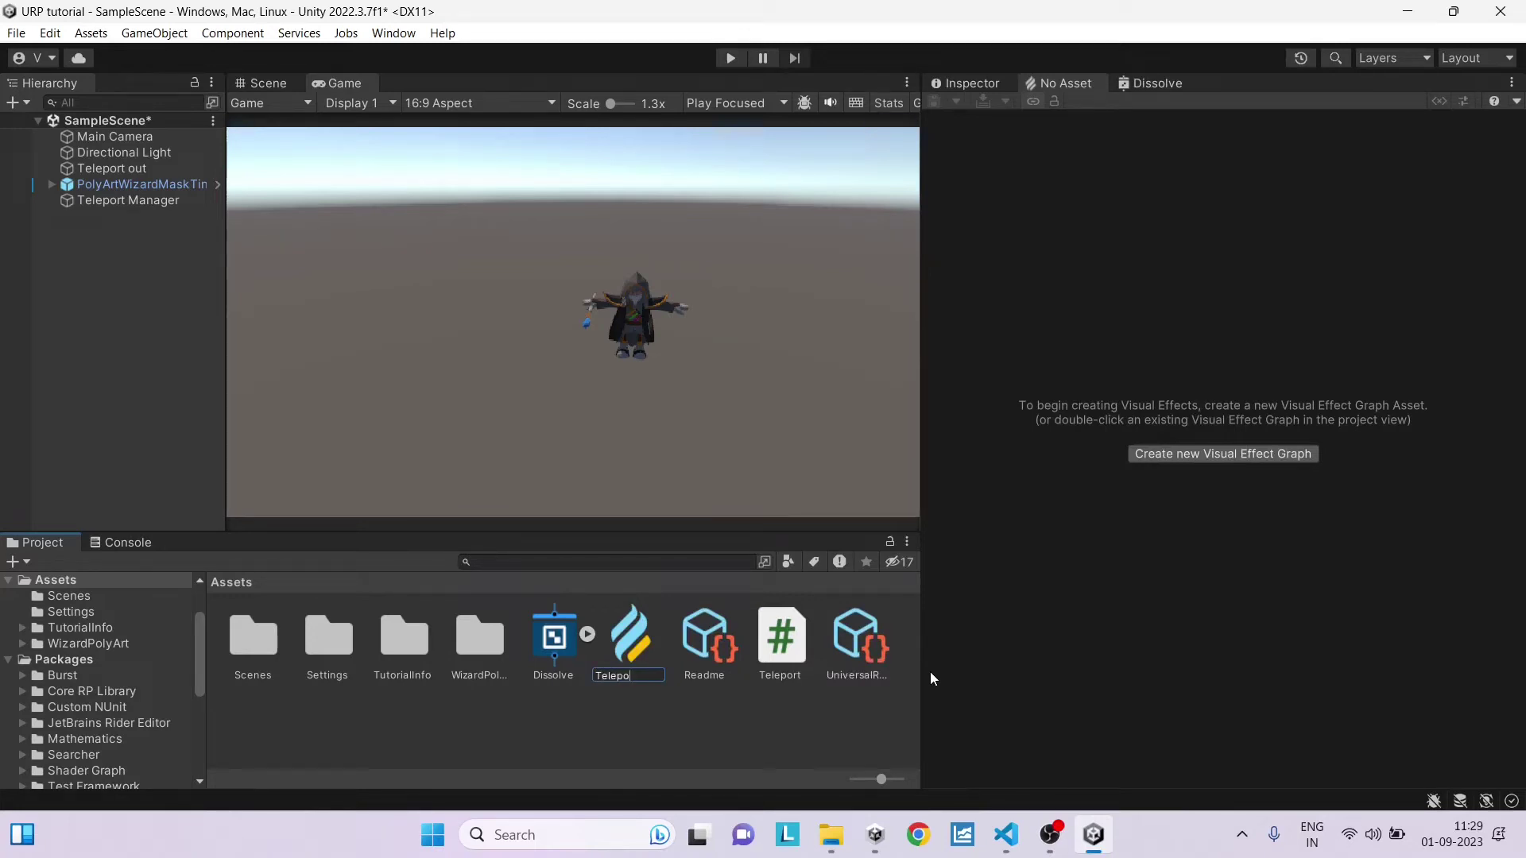
text(rt)
key(Return)
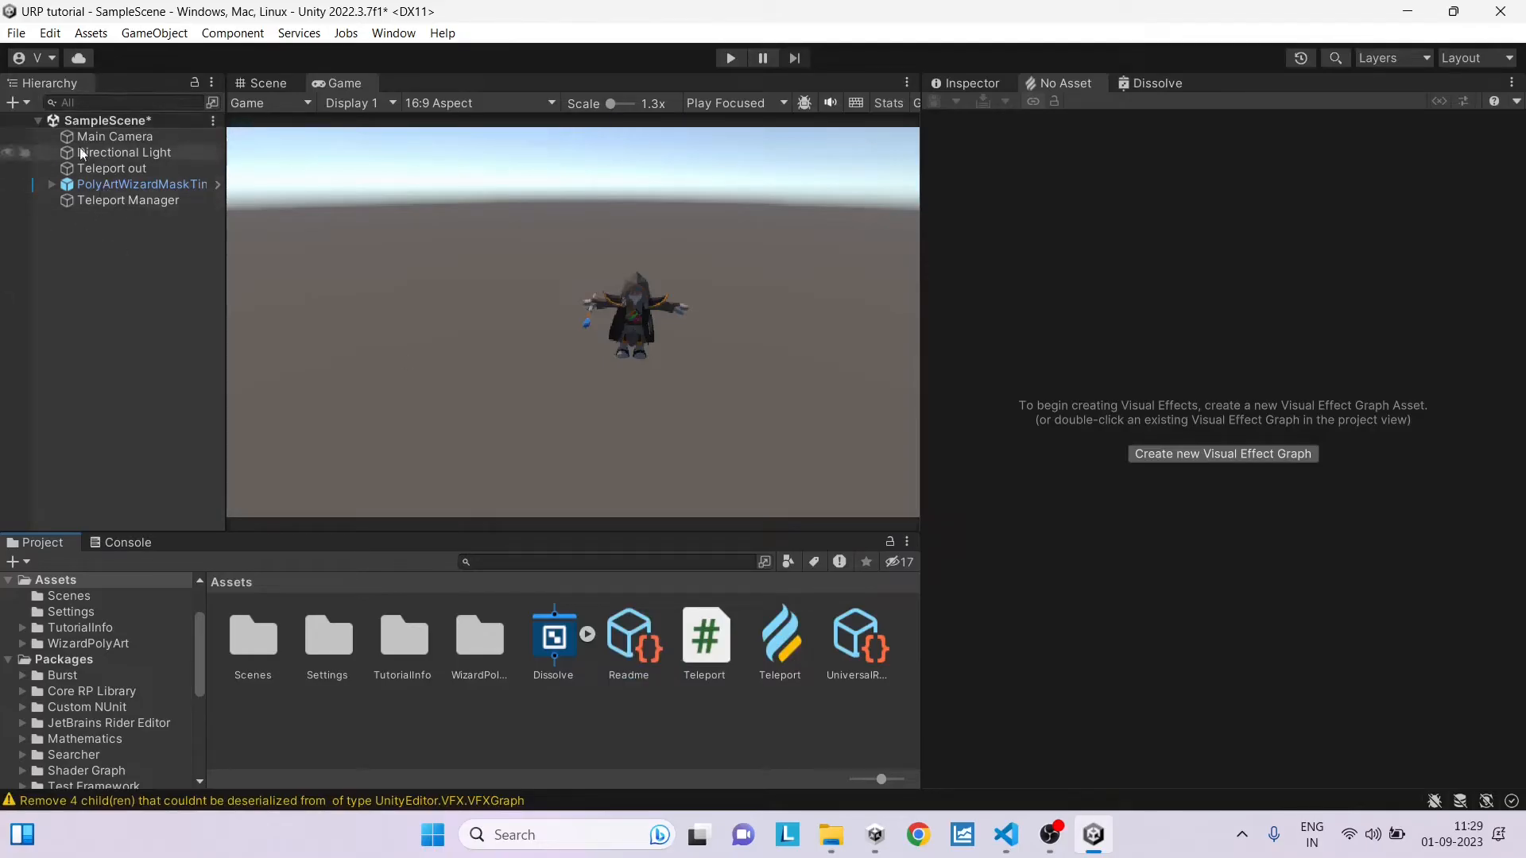
Step: Select Teleport out, view its Visual Effect component and edit its Teleport asset template
click(22, 104)
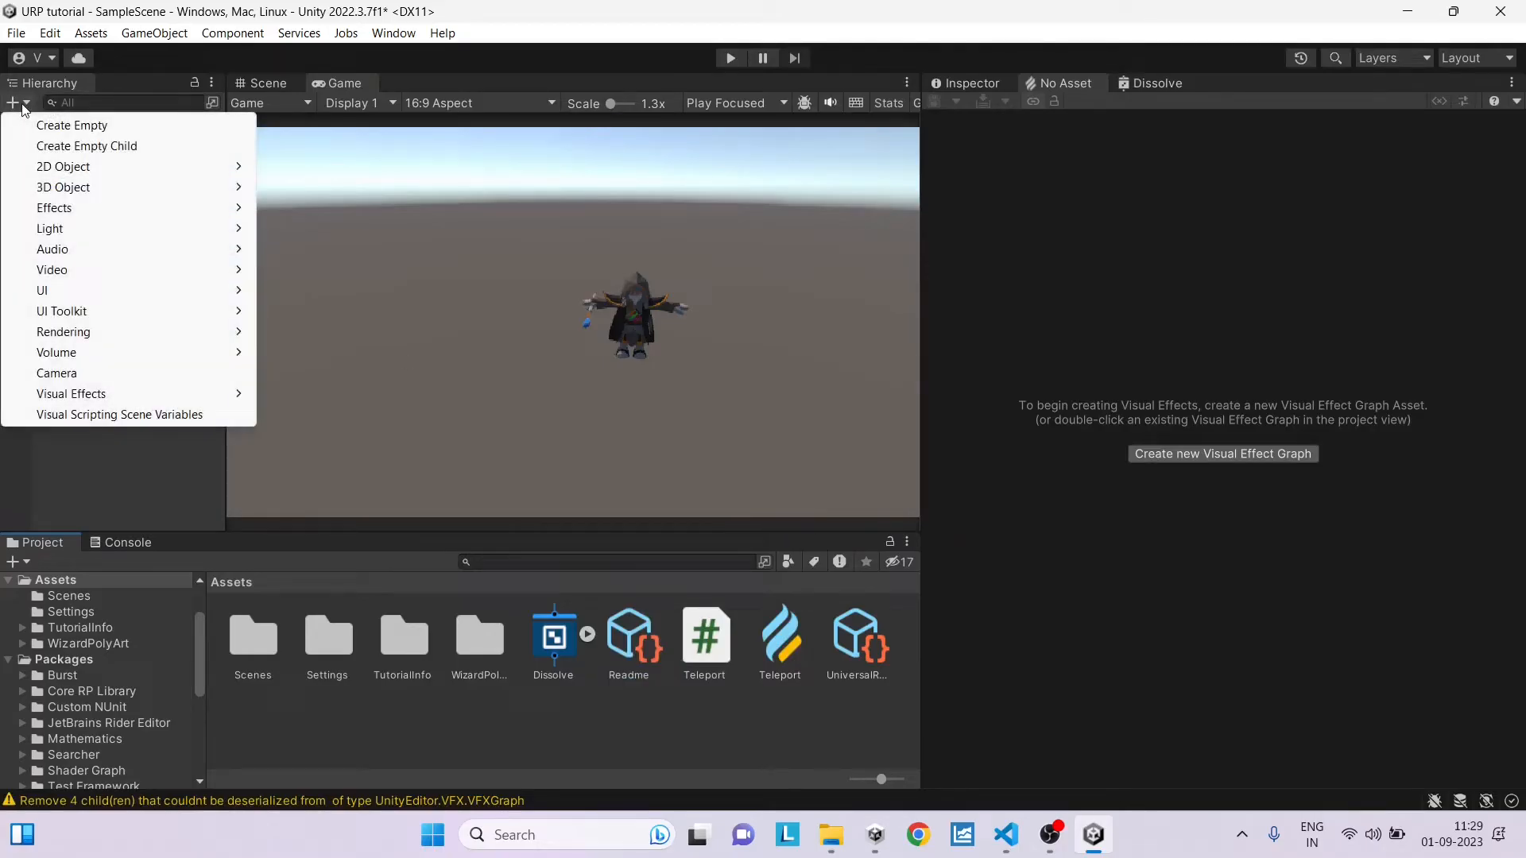
click(59, 488)
click(114, 168)
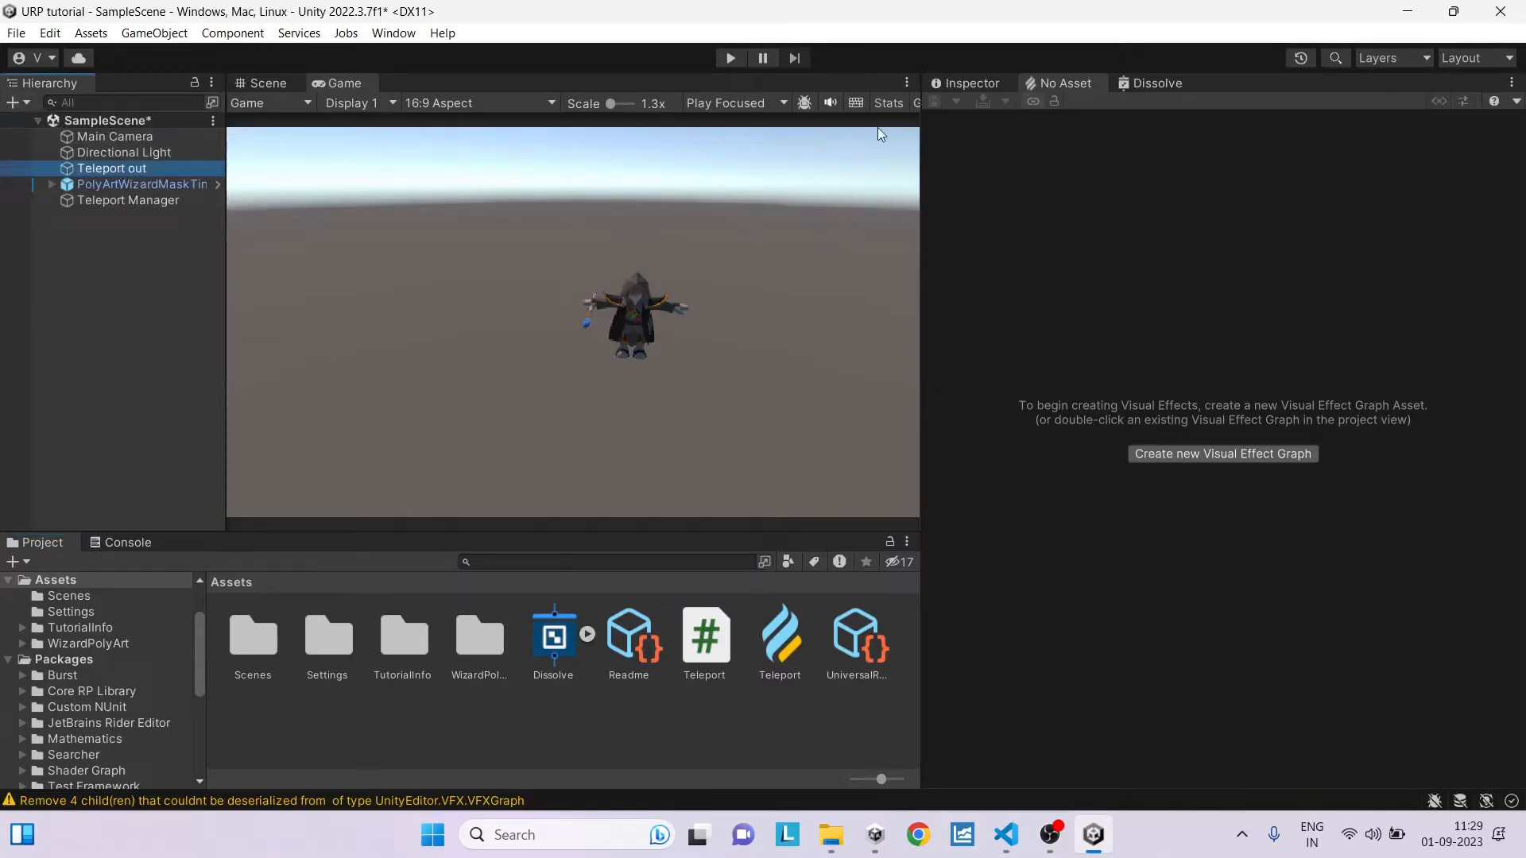
click(975, 82)
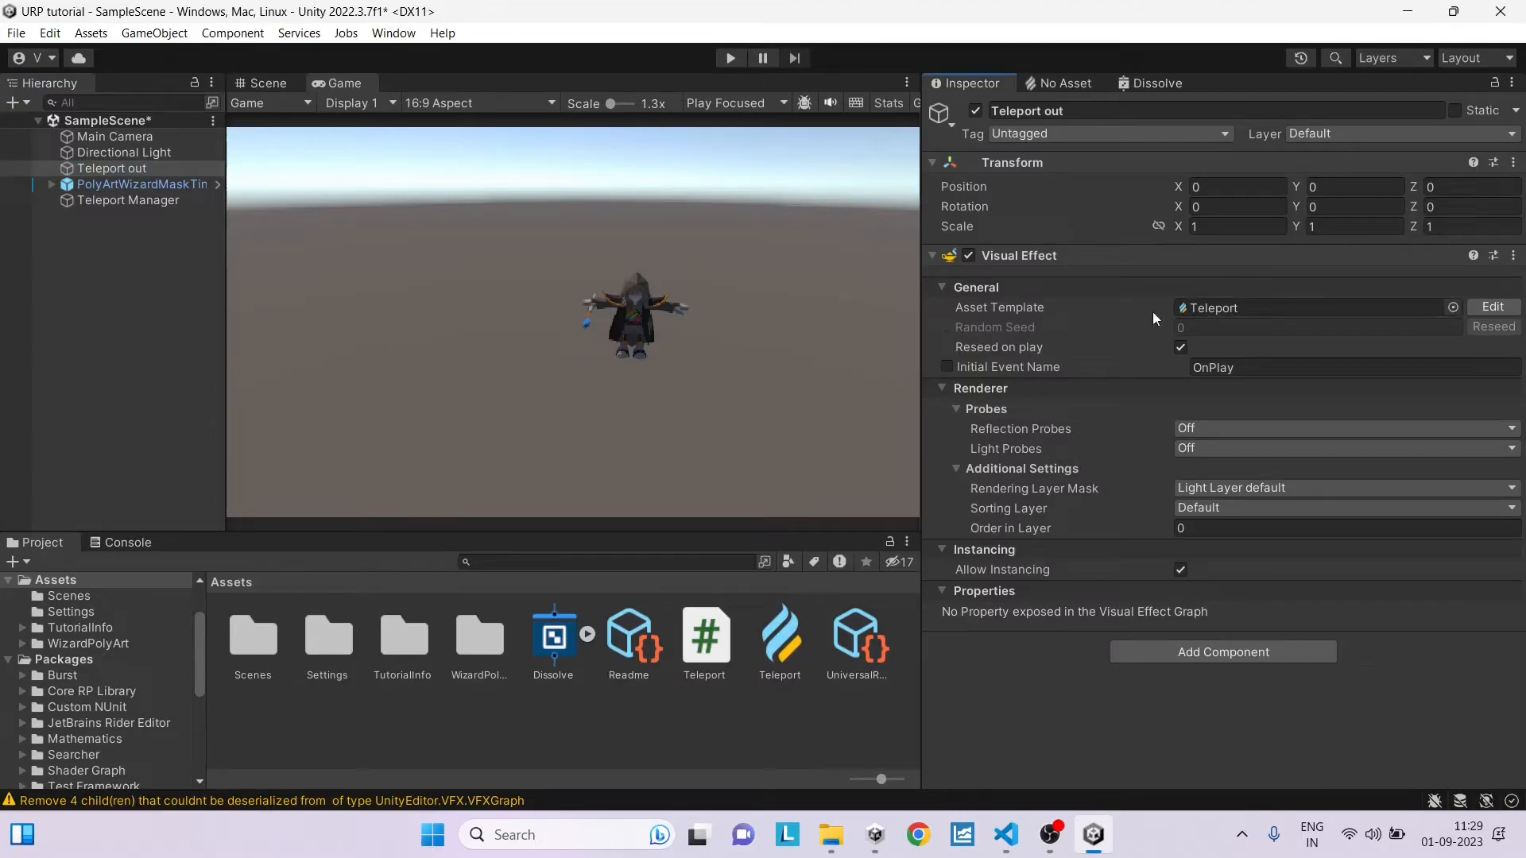
click(1495, 308)
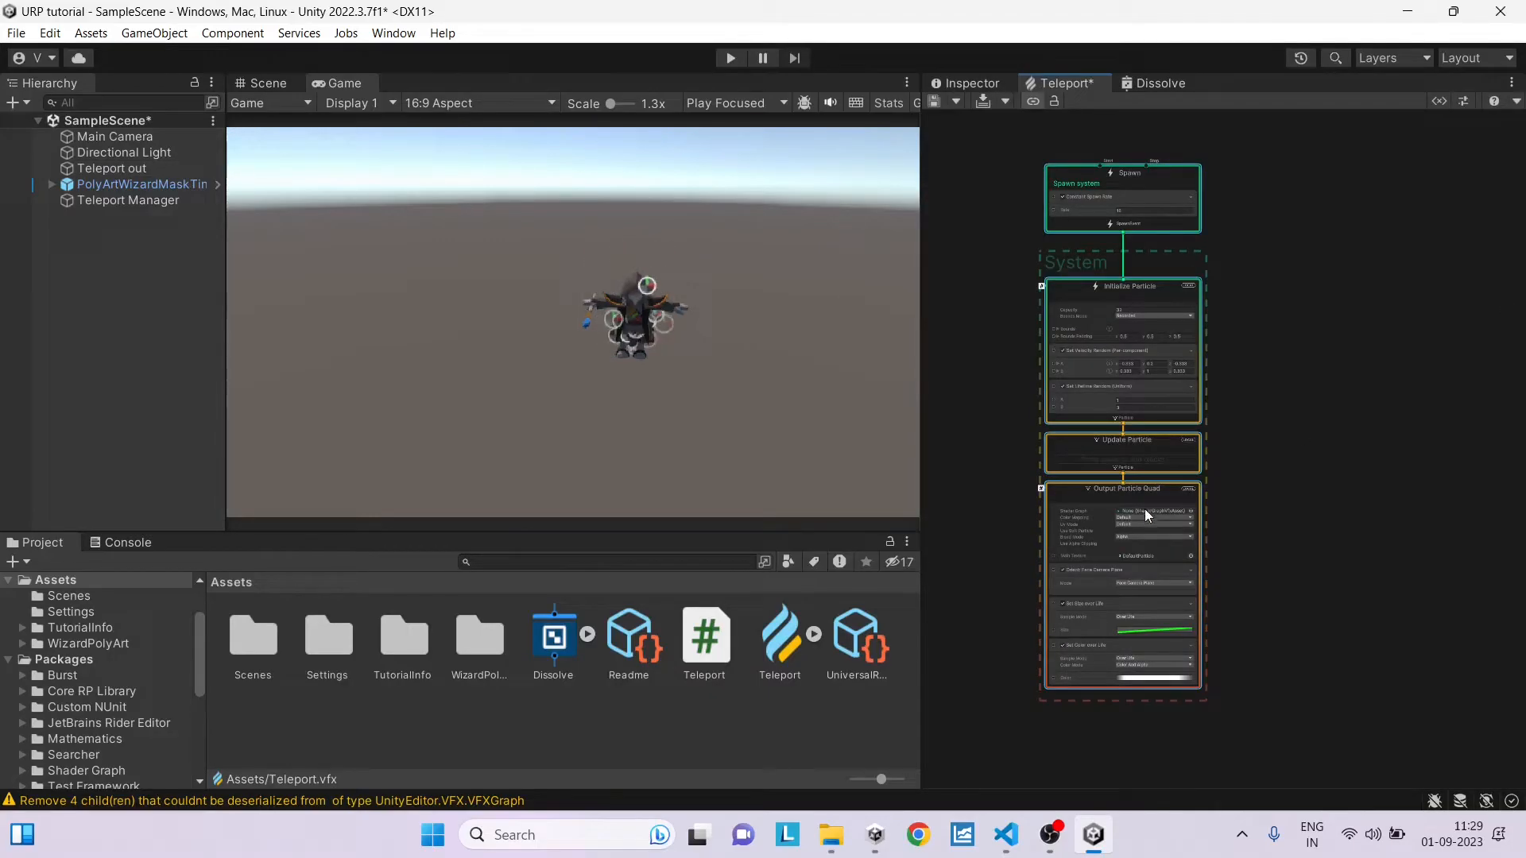
Step: Space out the nodes and zero the x and z of Set Velocity Random's A and B bounds
drag(1155, 473, 1139, 596)
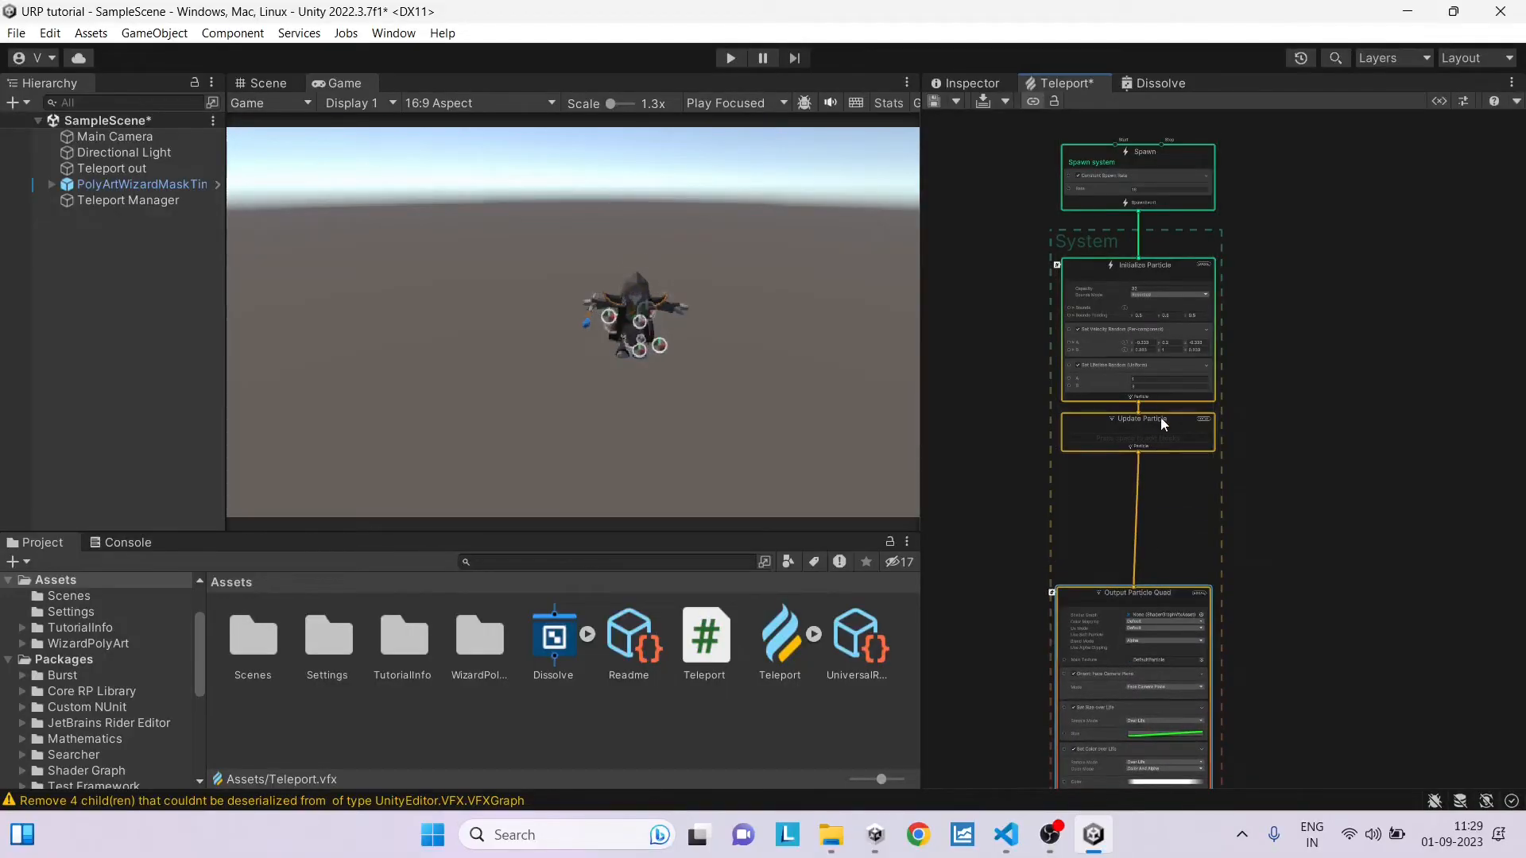
drag(1160, 418, 1155, 500)
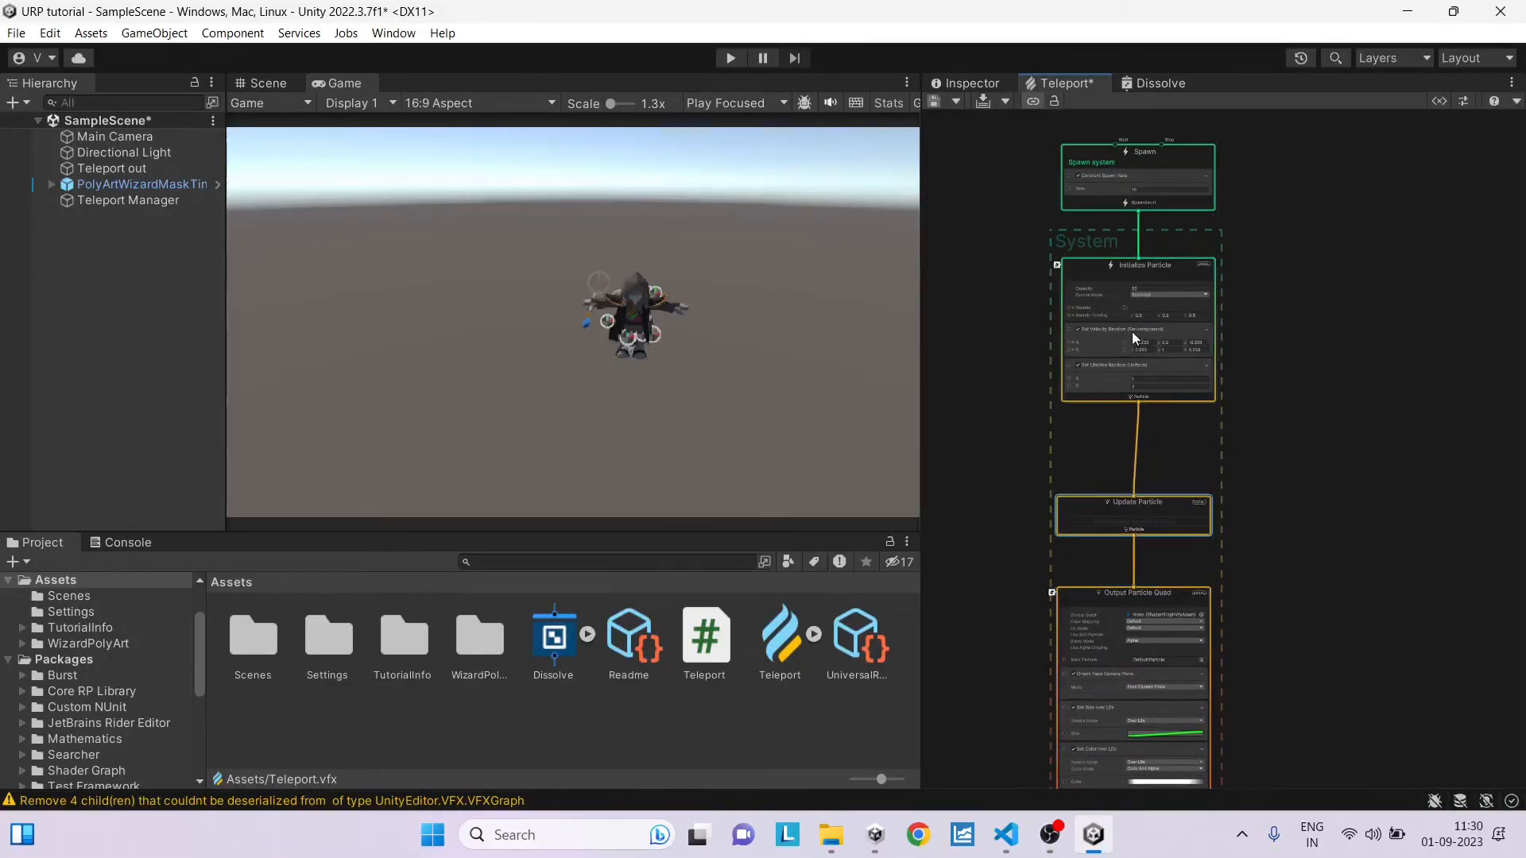
scroll(1132, 332, up, 5)
scroll(1139, 334, up, 1)
double_click(1155, 354)
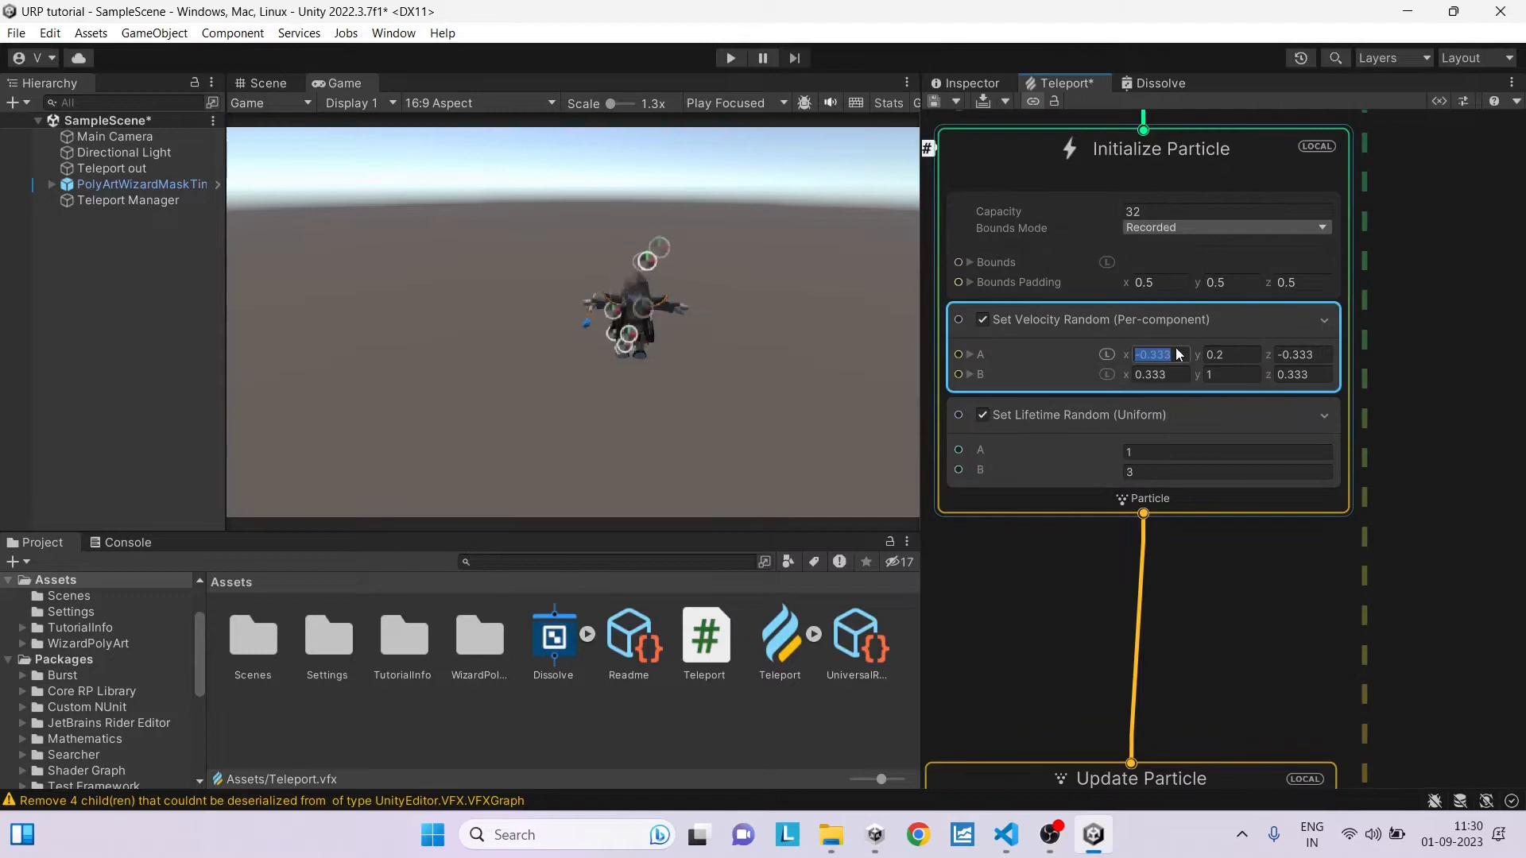
text(0)
double_click(1167, 376)
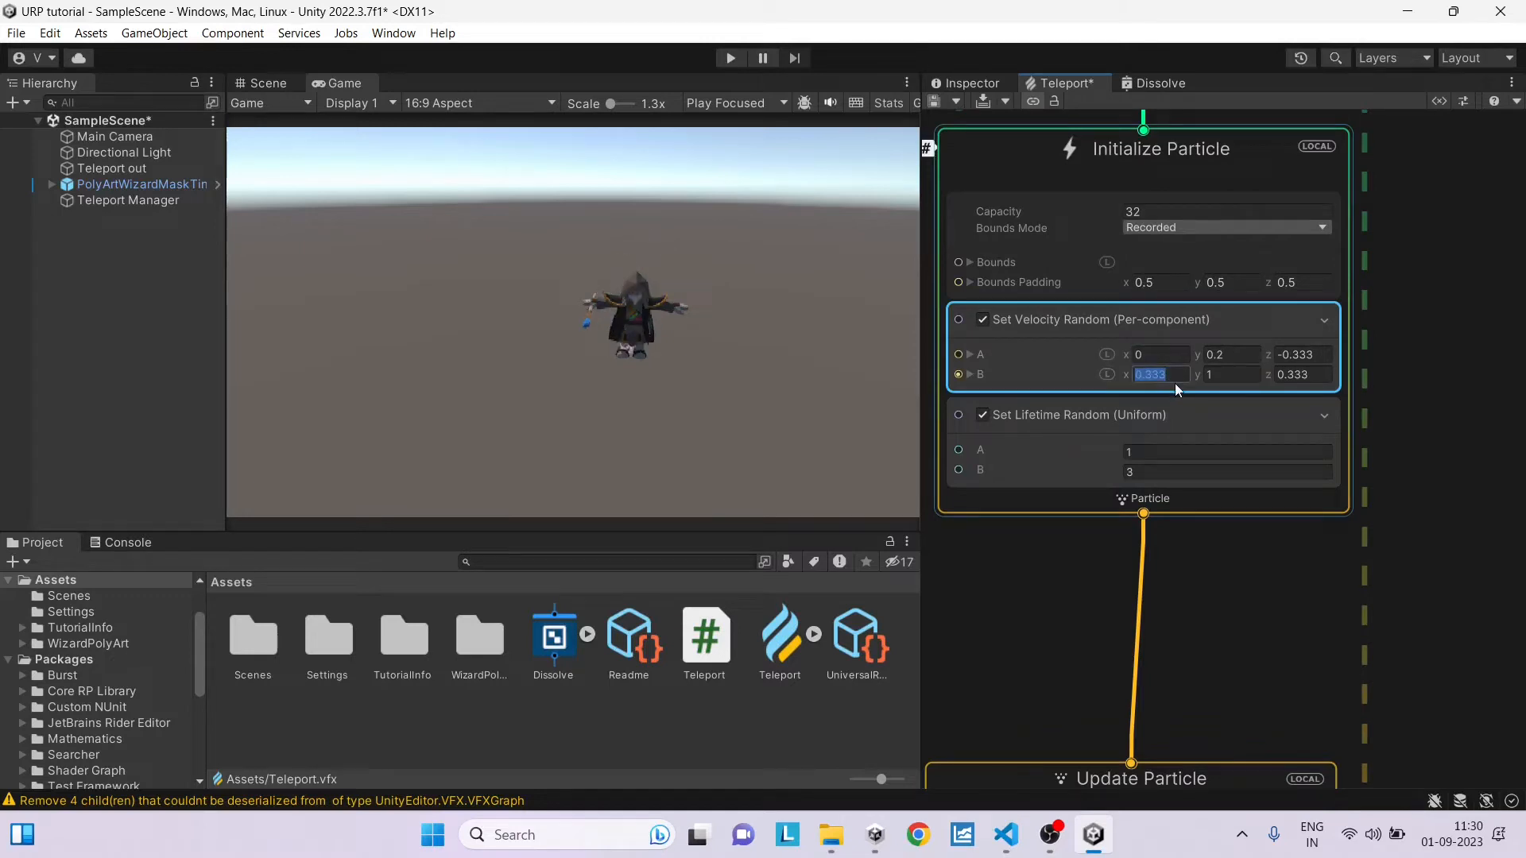
text(0)
text(0)
double_click(1299, 376)
text(0)
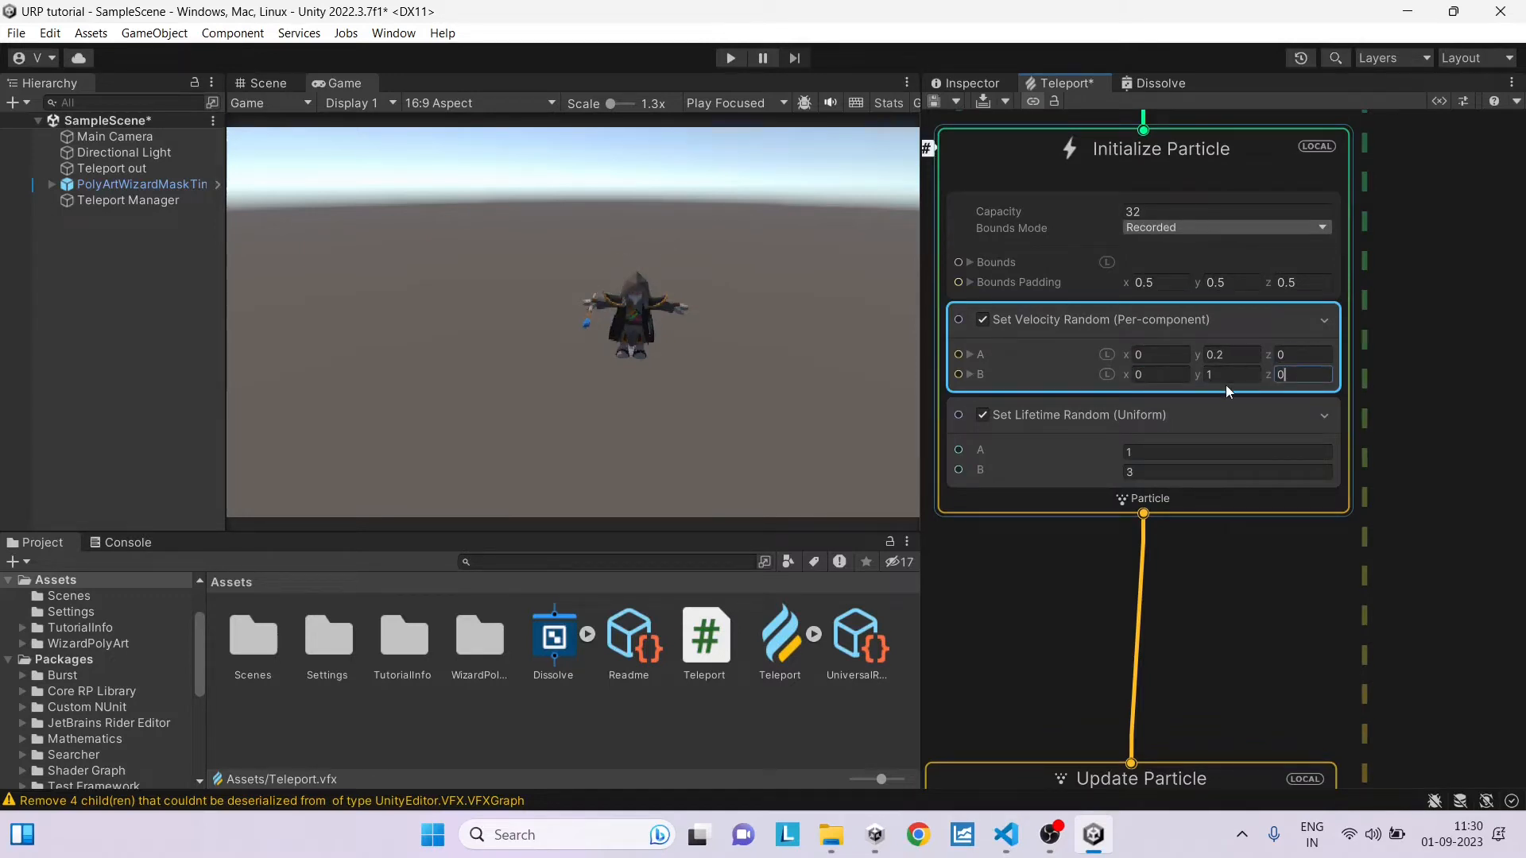
Step: Add a Set Position (Arc Circle) block to Initialize Particle and view the particles in the scene
click(1079, 507)
right_click(1073, 501)
click(1127, 516)
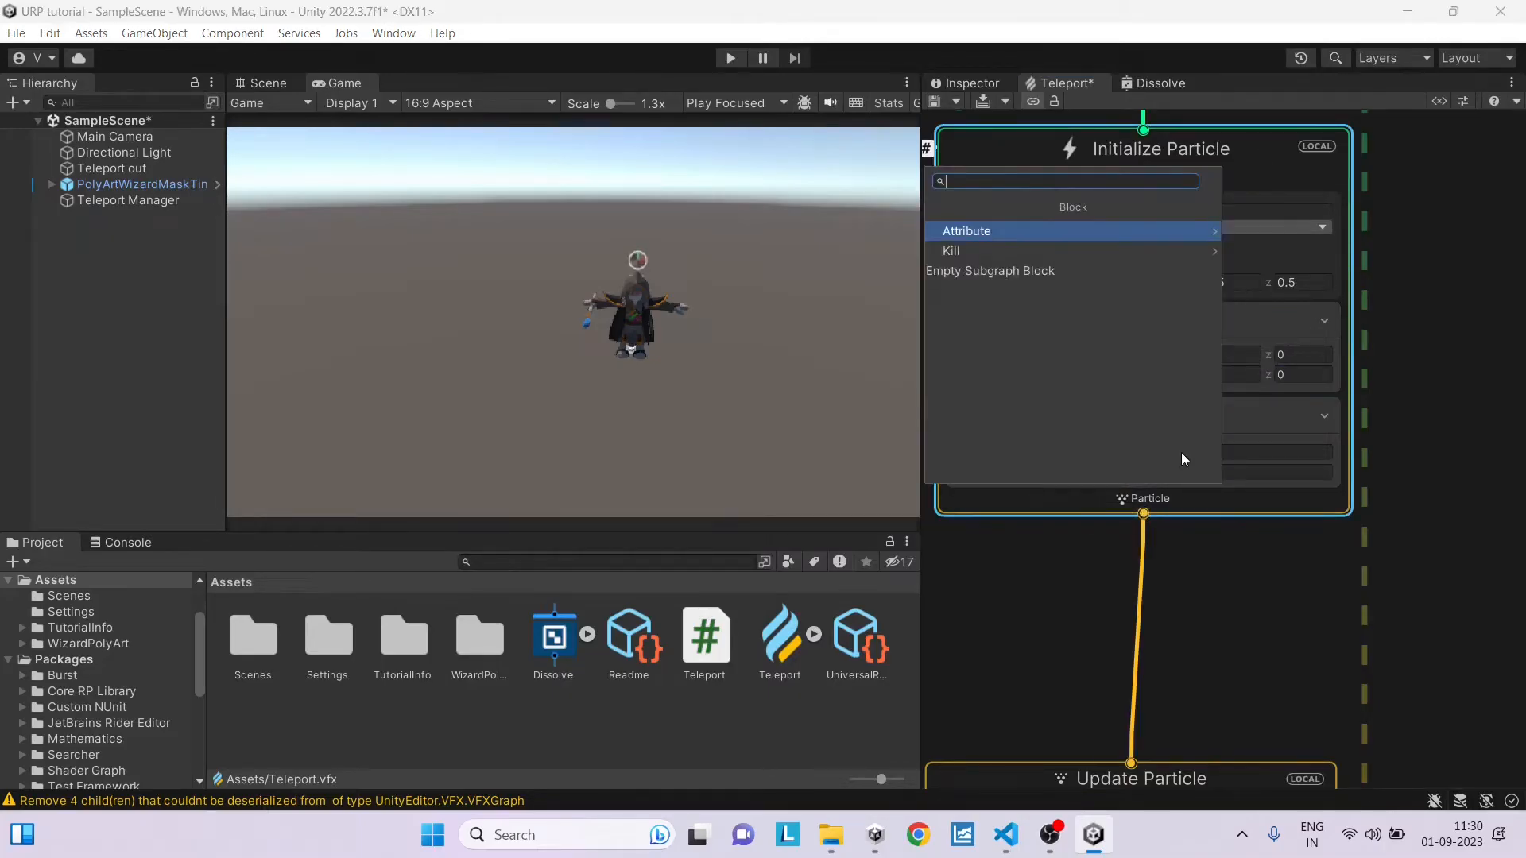
text(circ)
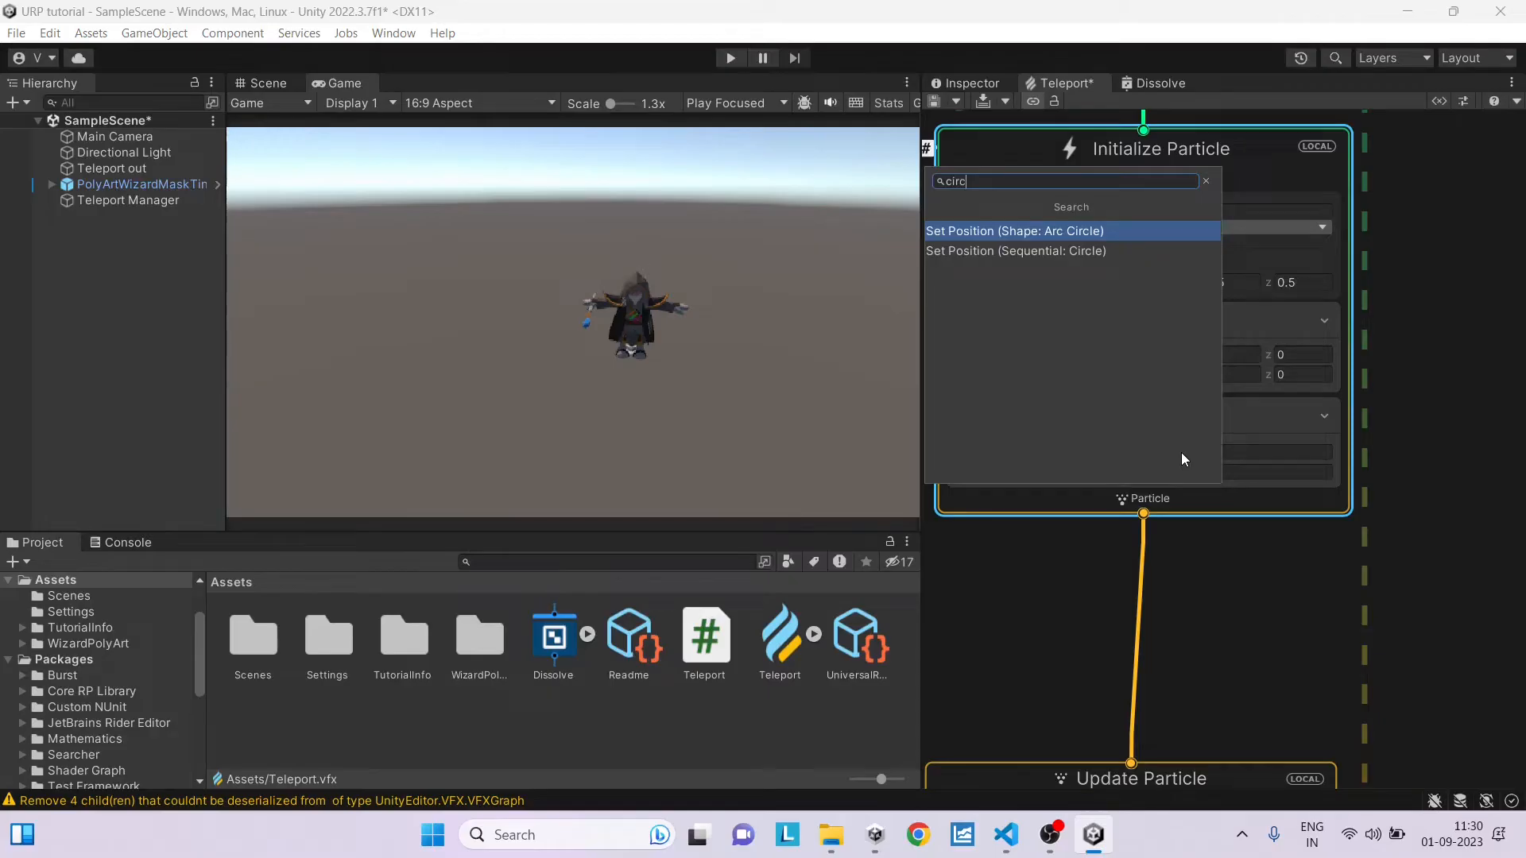
click(1080, 230)
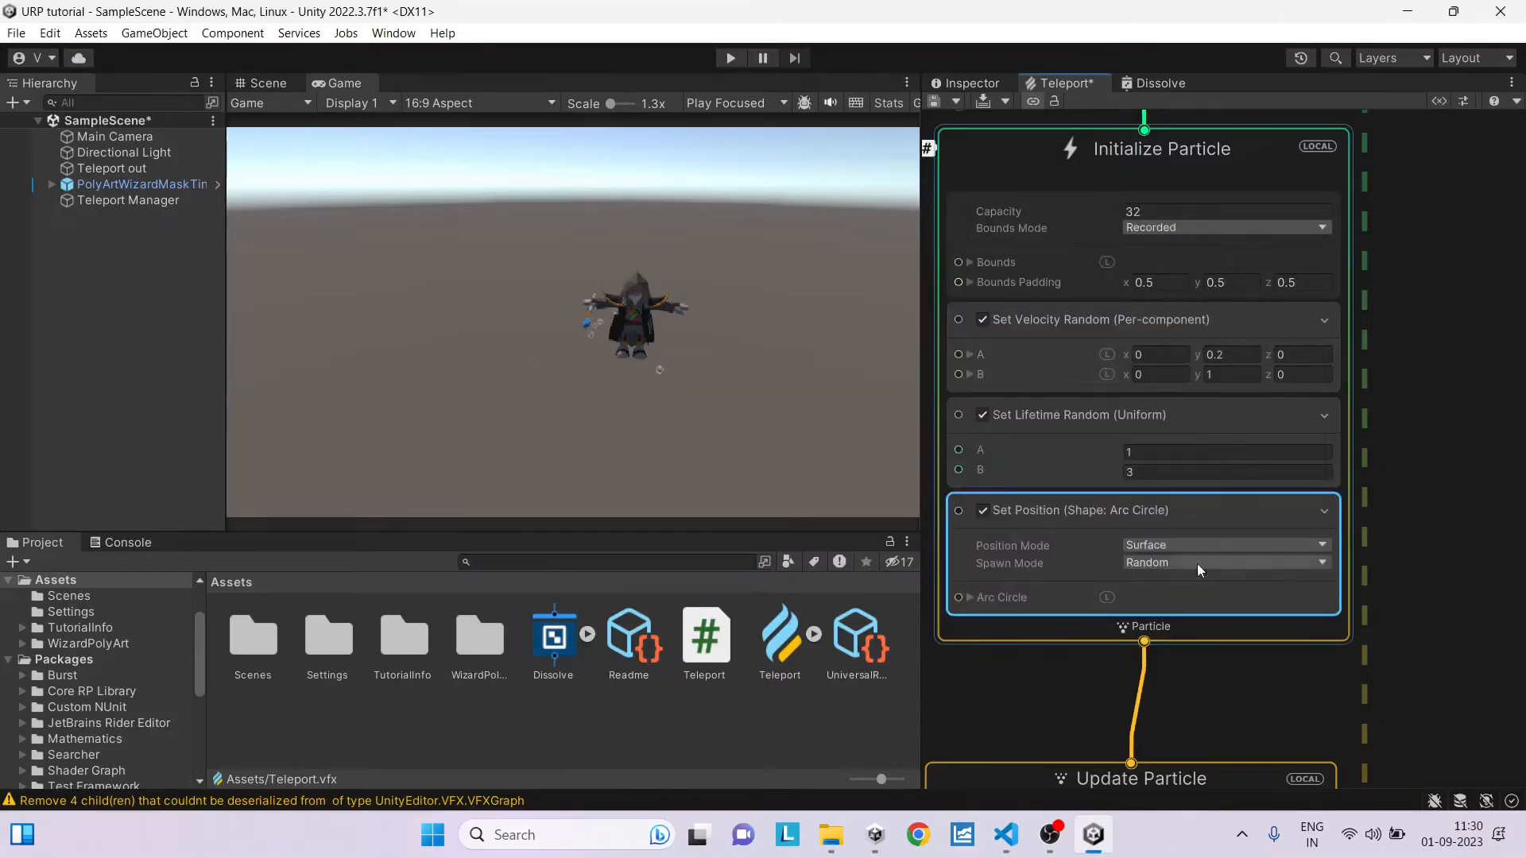
click(268, 83)
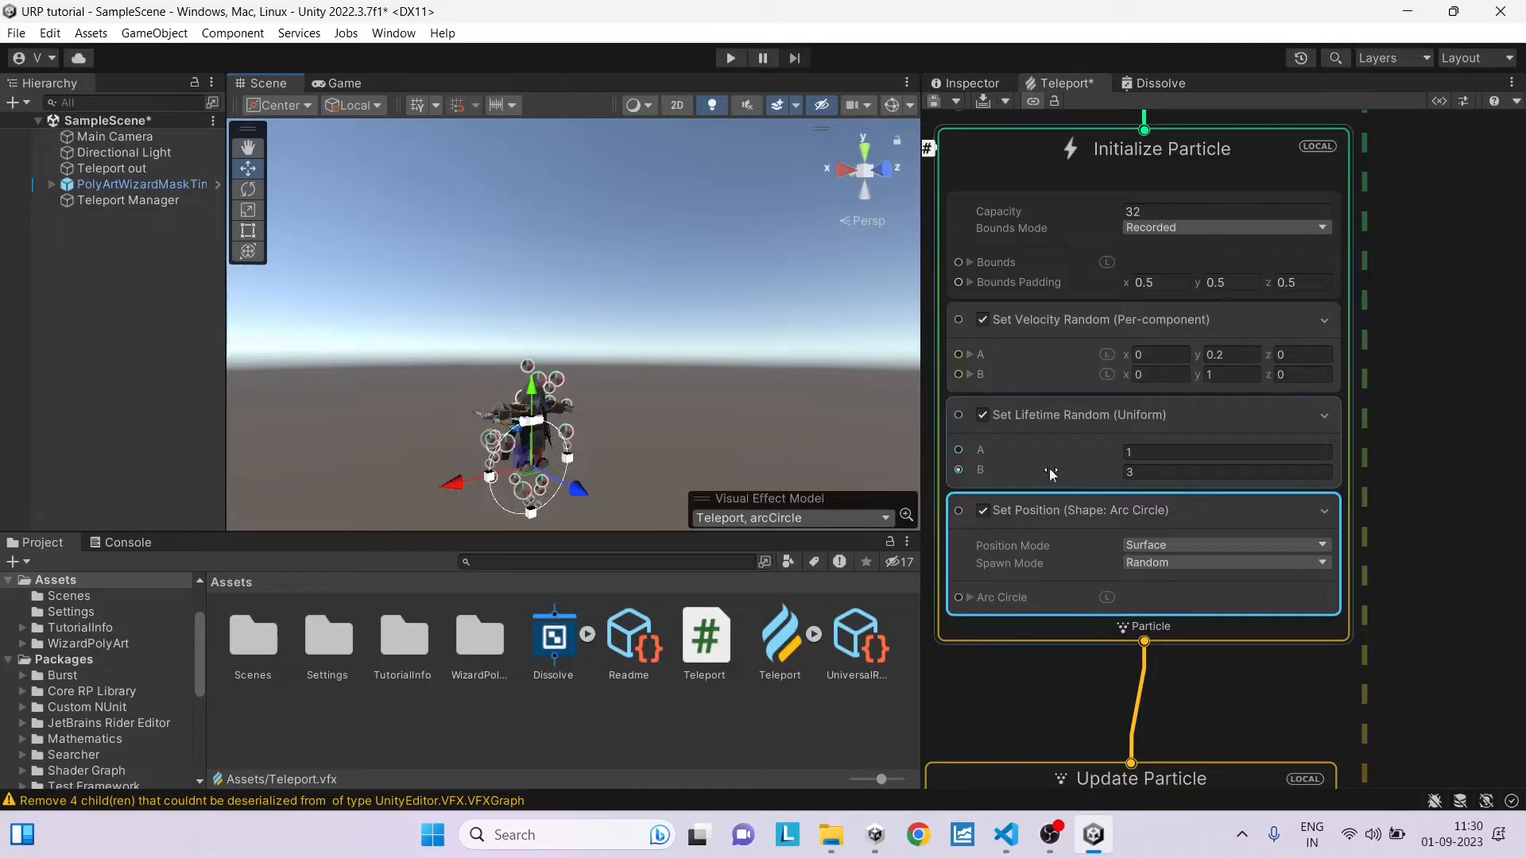
Step: Rotate the arc circle's transform 90 degrees on x so the ring lies flat
click(974, 600)
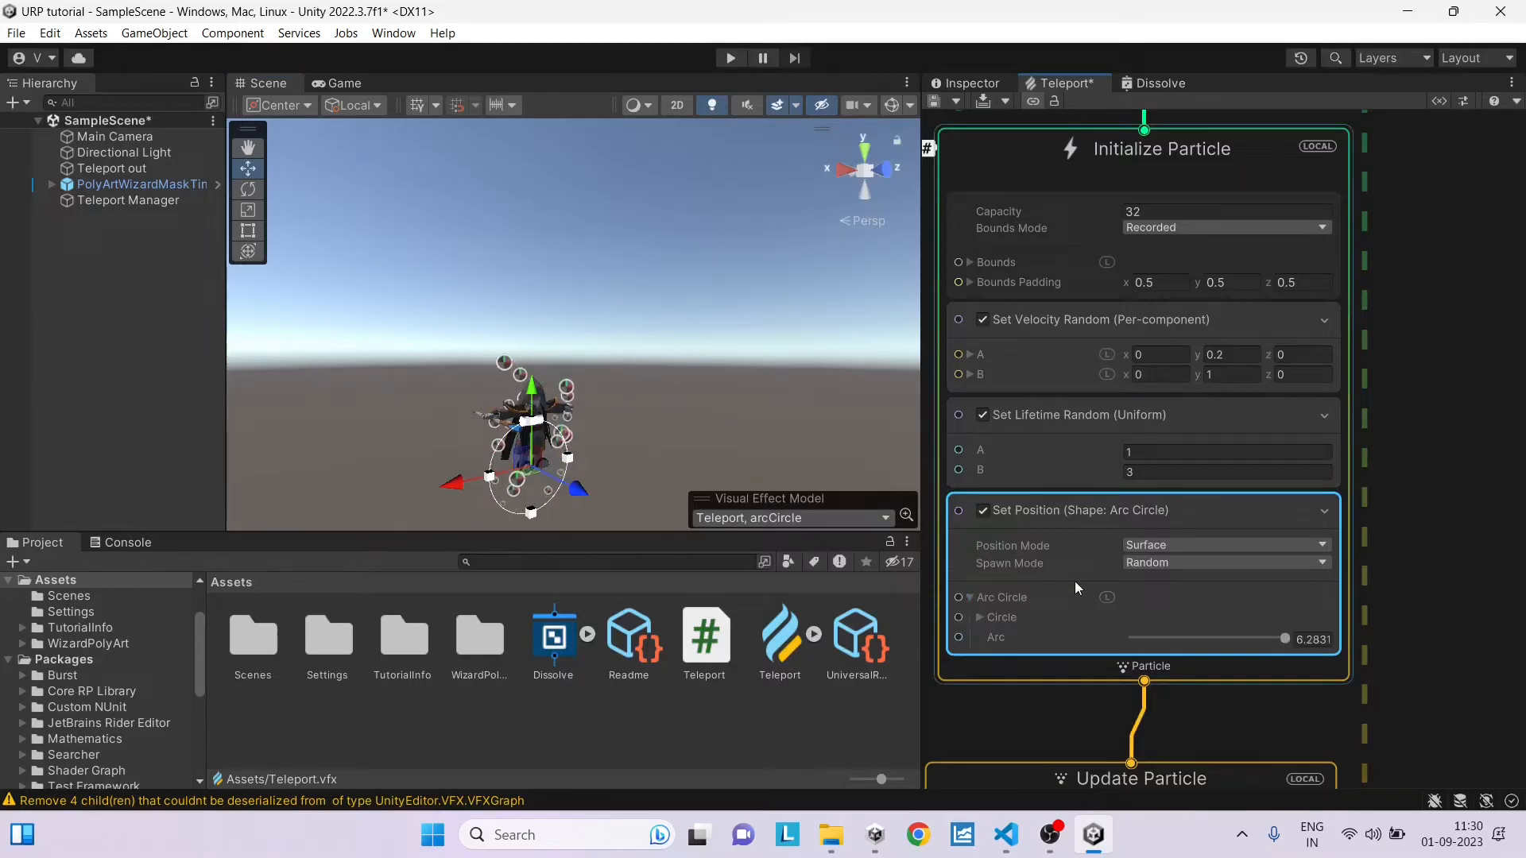
scroll(1074, 581, down, 2)
click(1004, 607)
scroll(1079, 594, up, 2)
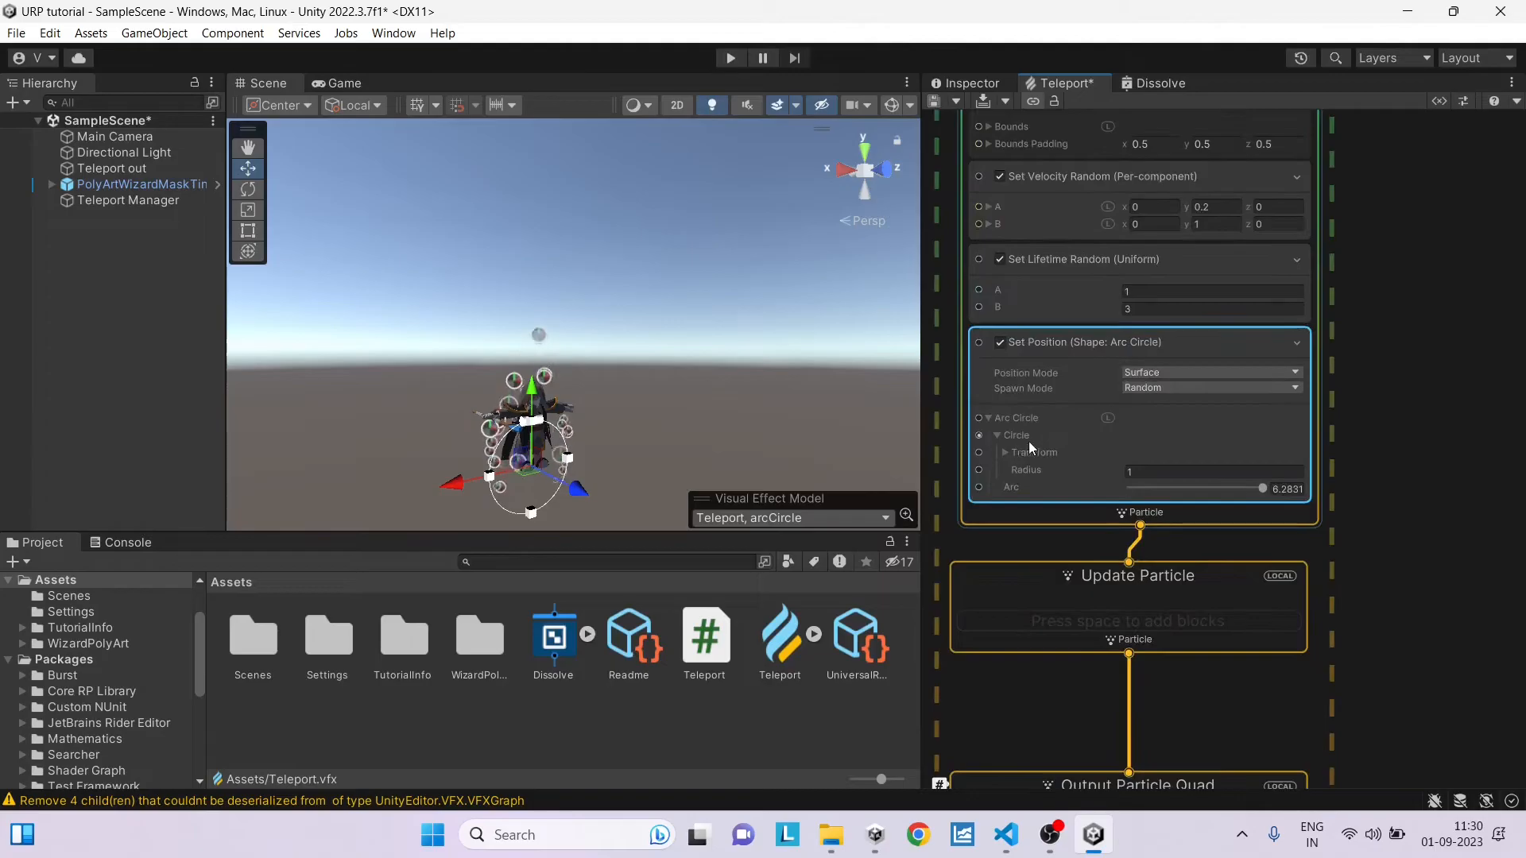
click(1008, 453)
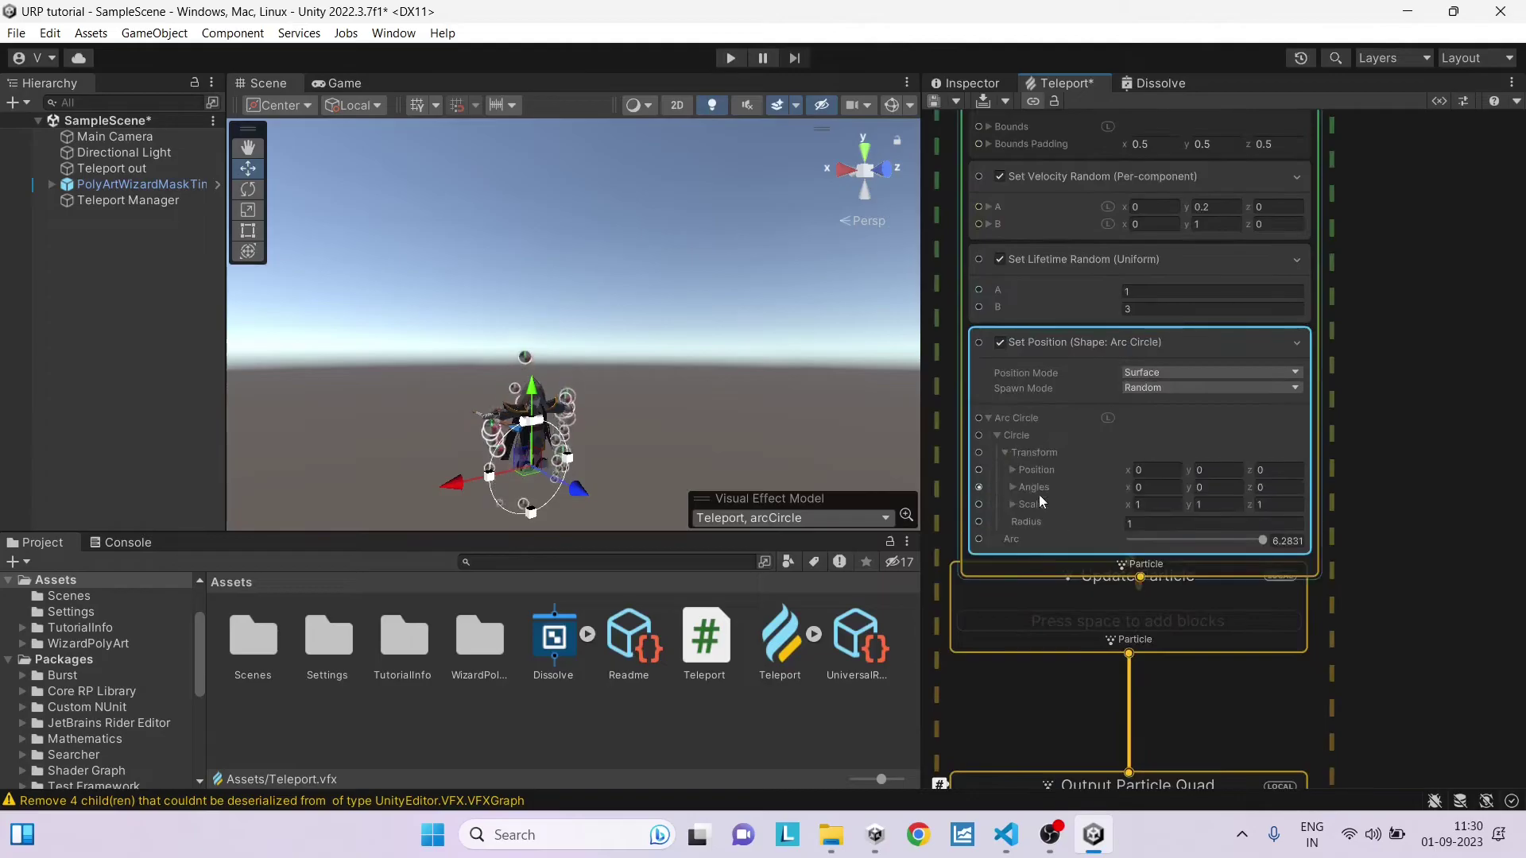
click(1144, 486)
text(90)
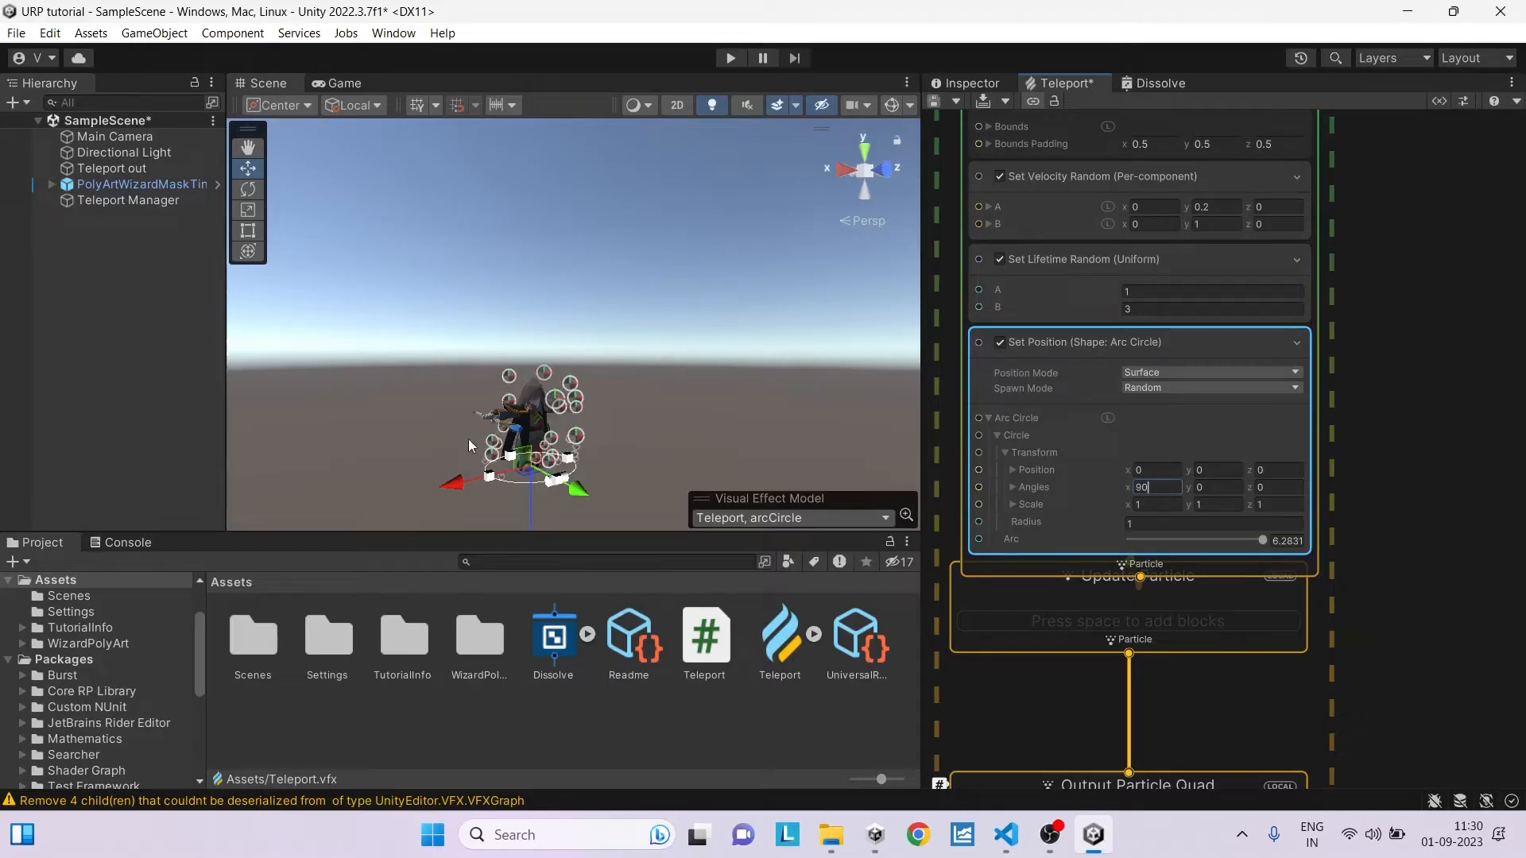
scroll(1201, 357, down, 5)
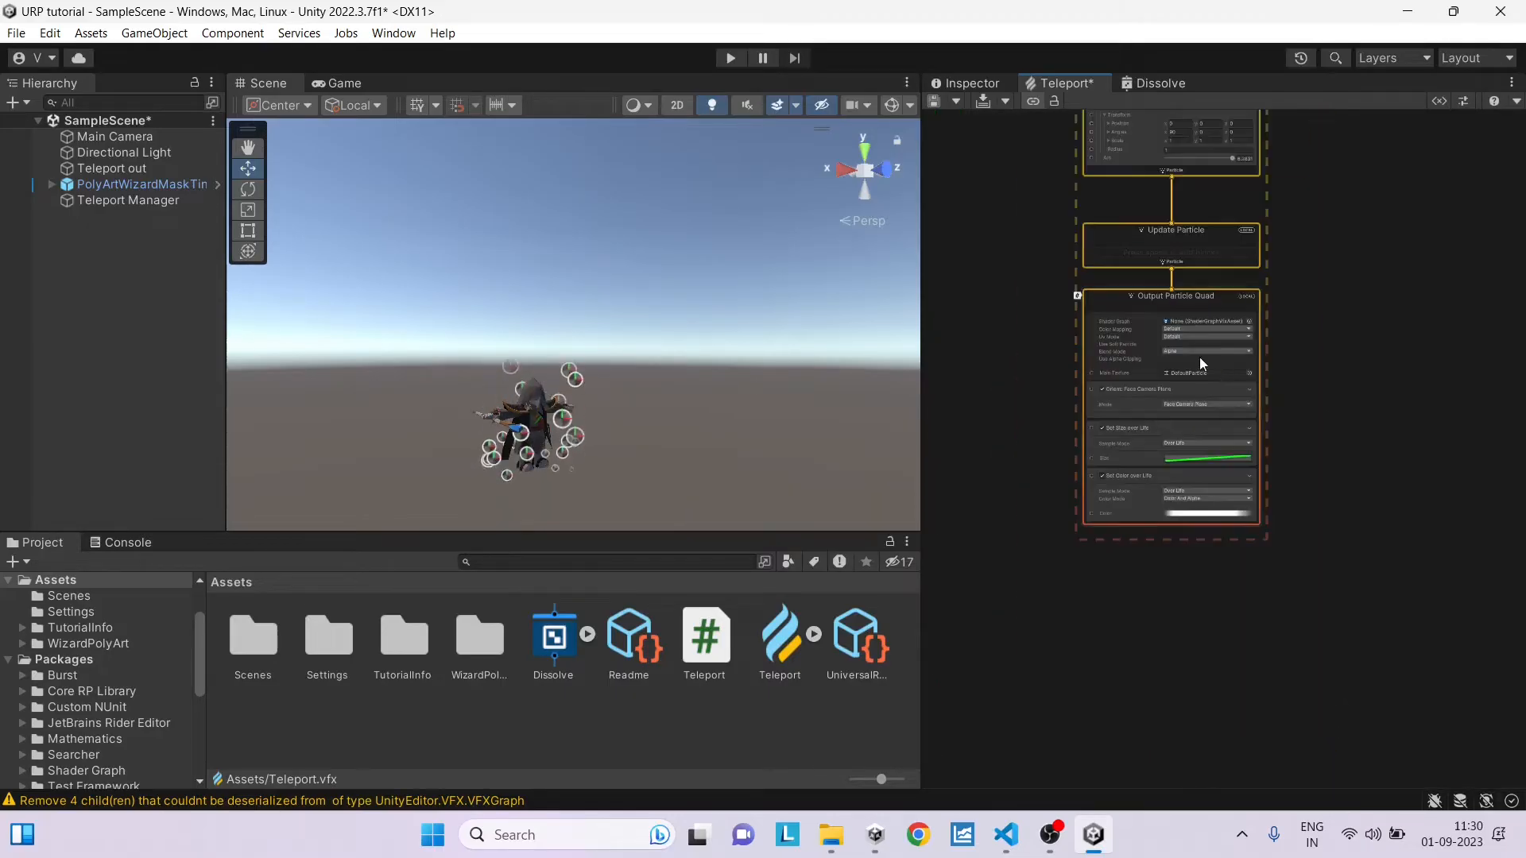
Step: Set the constant spawn rate to 500 and the Initialize Particle capacity to 500
mouse_move(1199, 357)
middle_down()
mouse_move(1310, 538)
mouse_move(1261, 387)
middle_up()
scroll(1260, 386, up, 5)
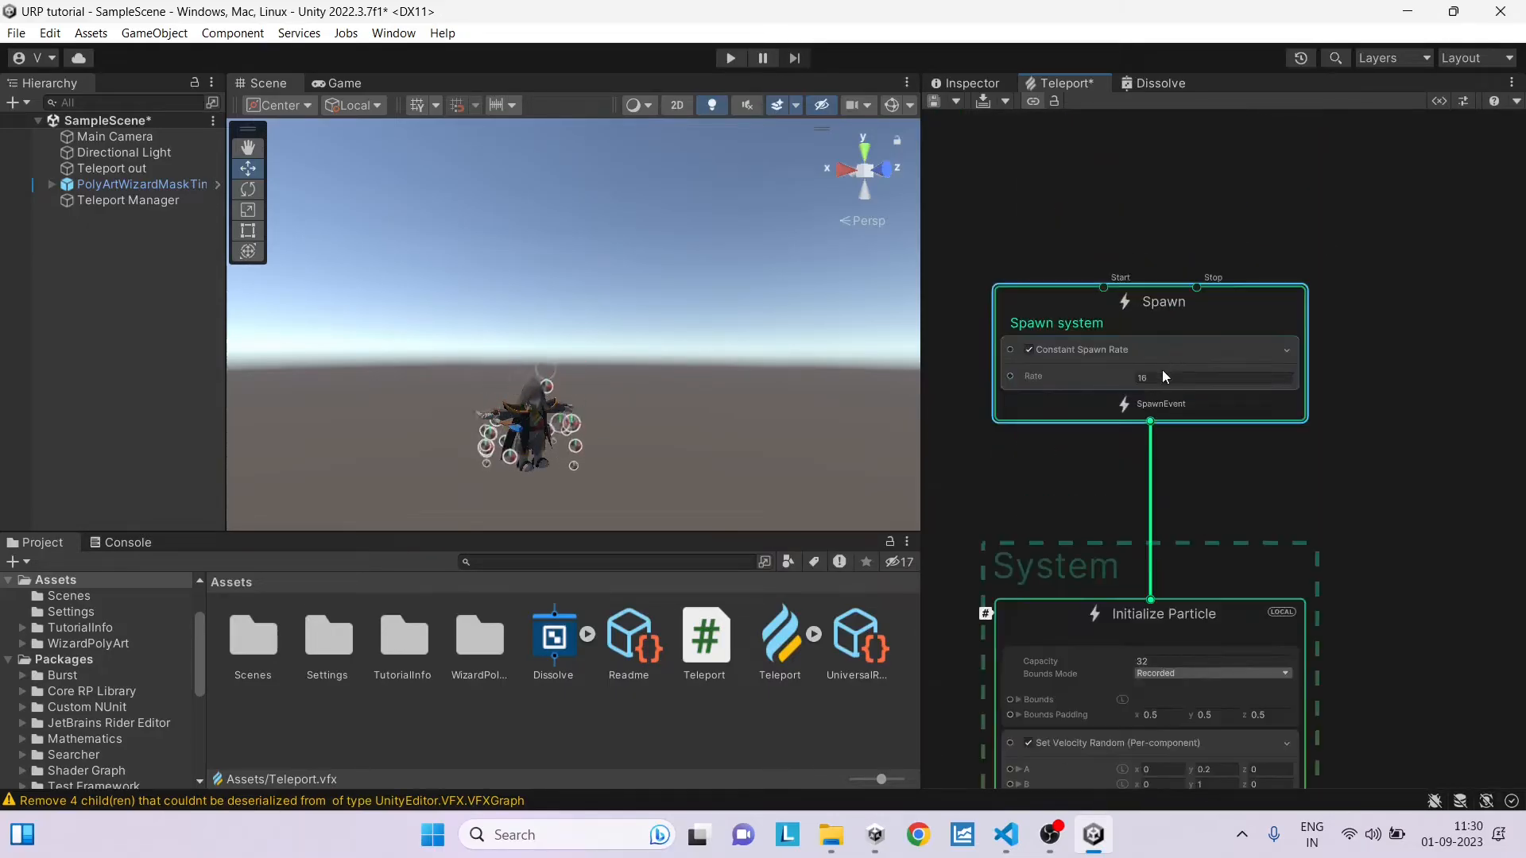
click(1163, 377)
text(500)
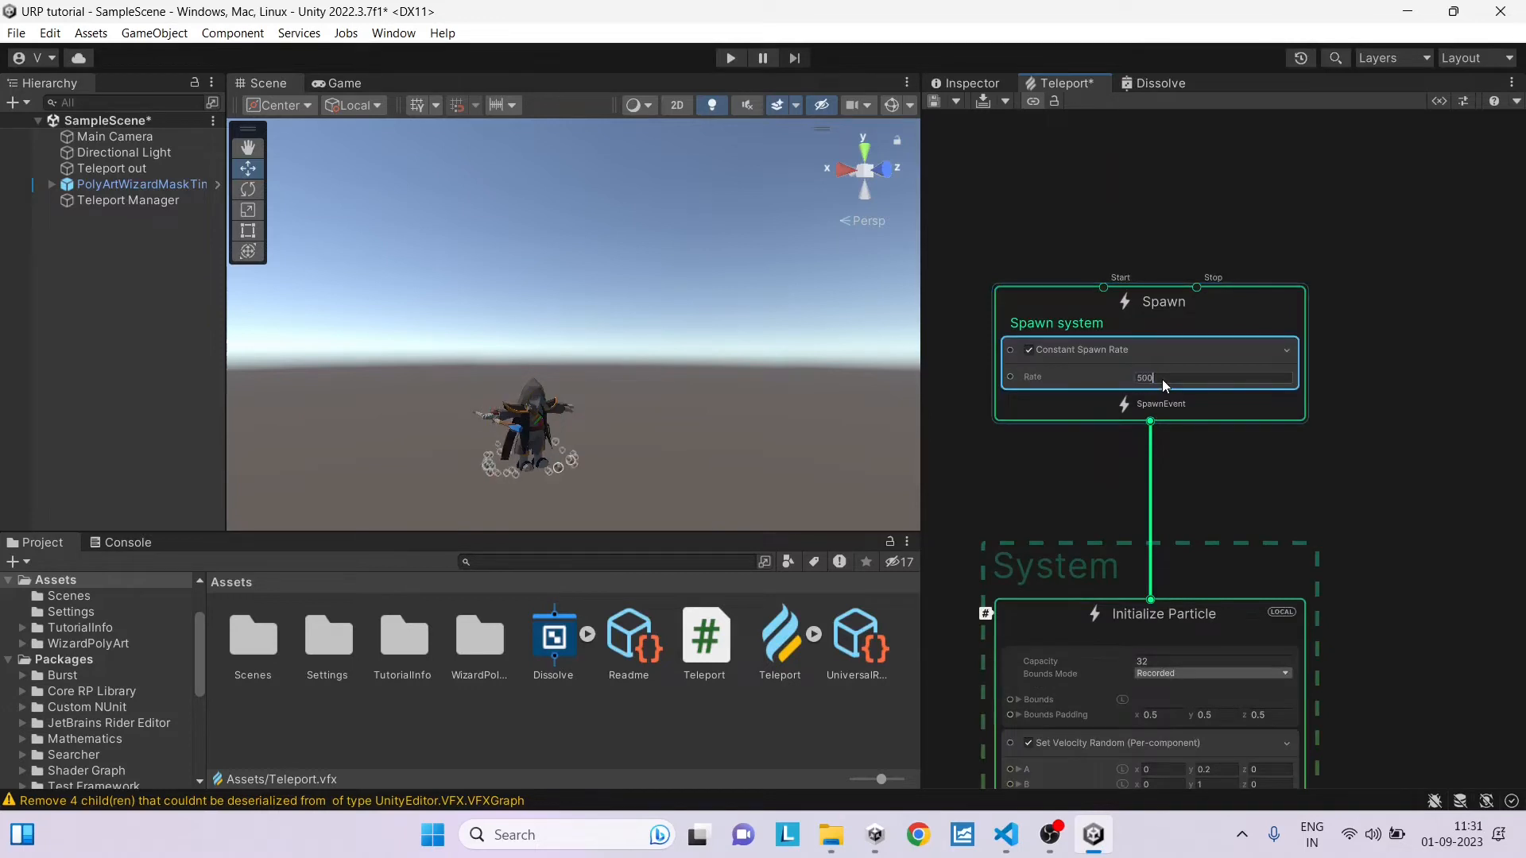
key(Return)
click(1163, 662)
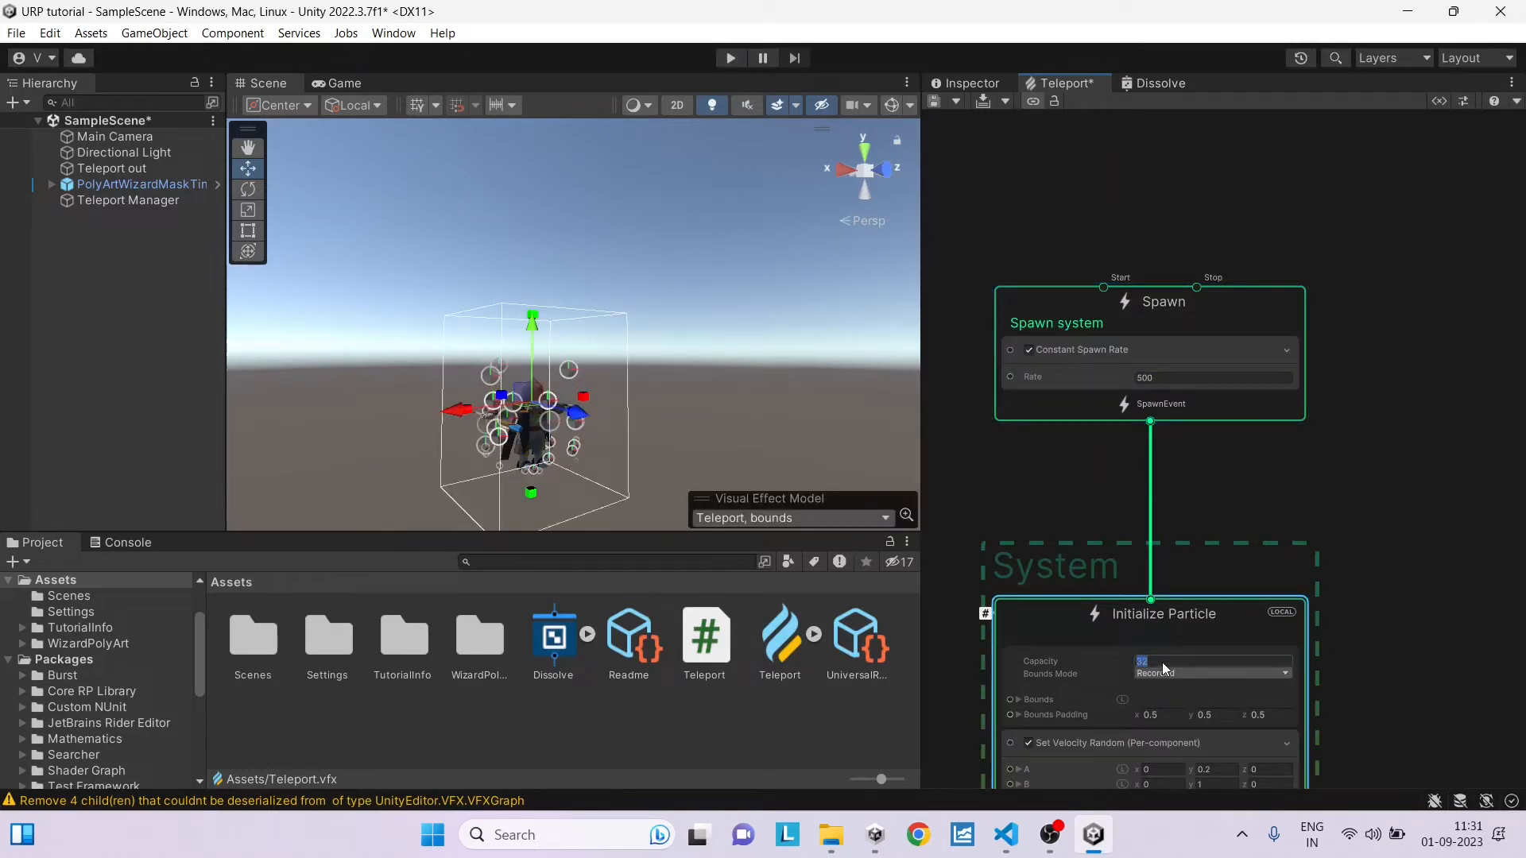
text(500)
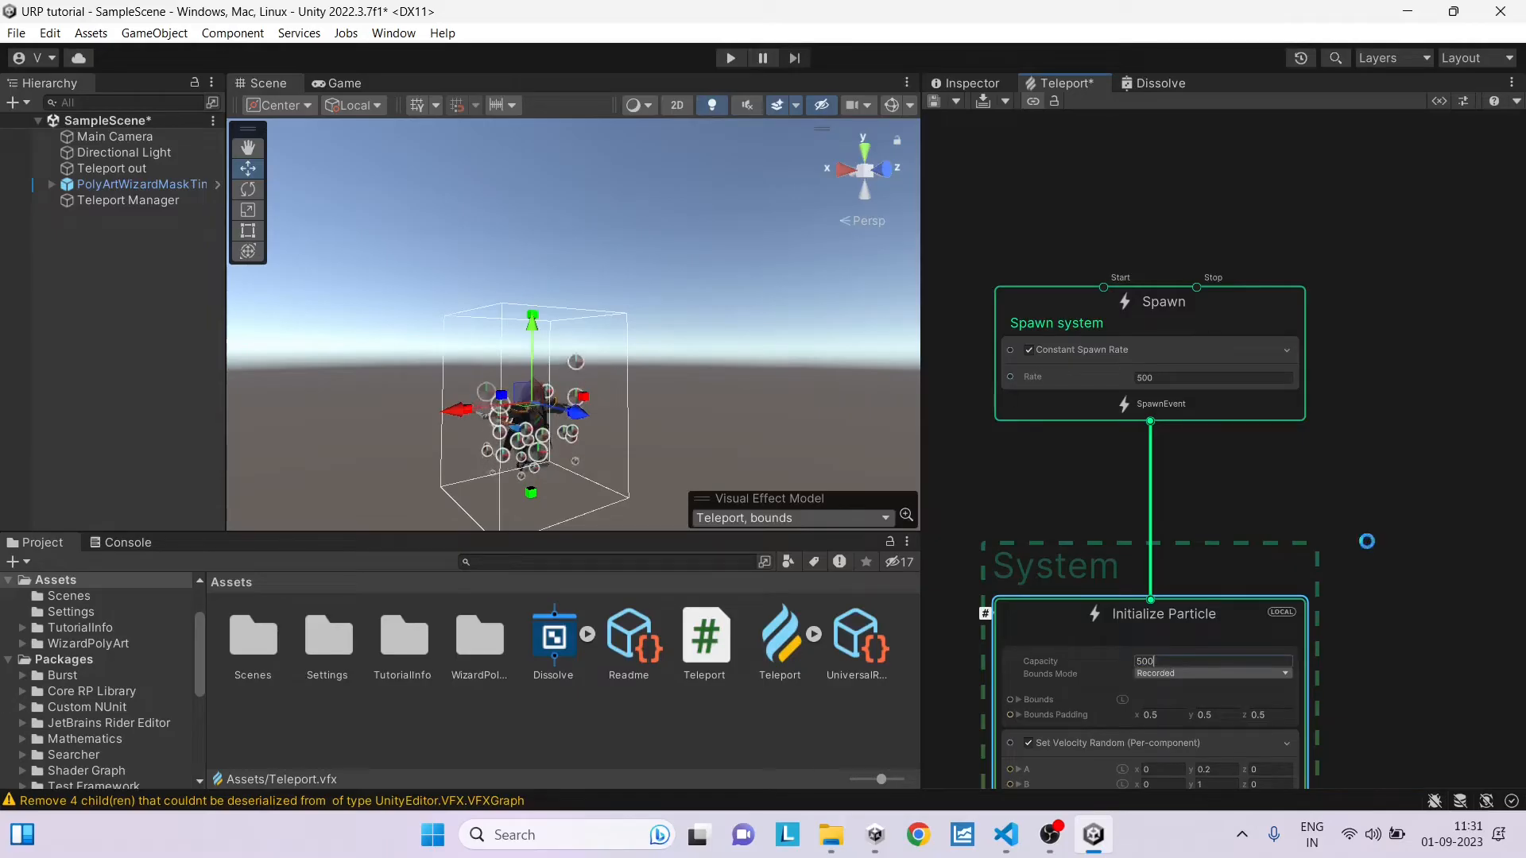
key(Return)
scroll(1365, 656, down, 6)
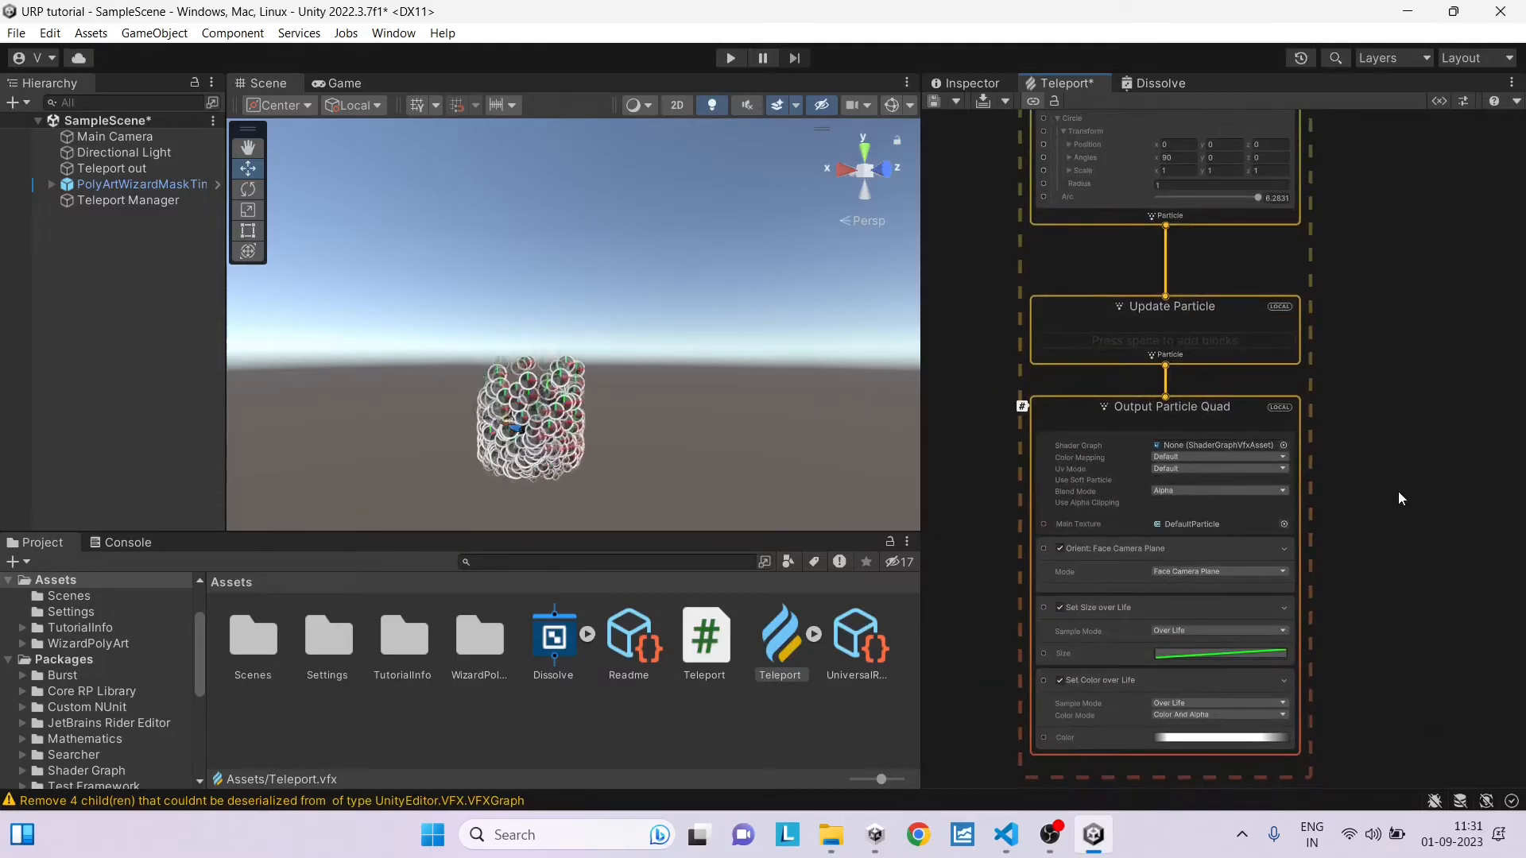
scroll(1372, 534, down, 3)
scroll(1223, 413, up, 3)
scroll(1312, 537, up, 2)
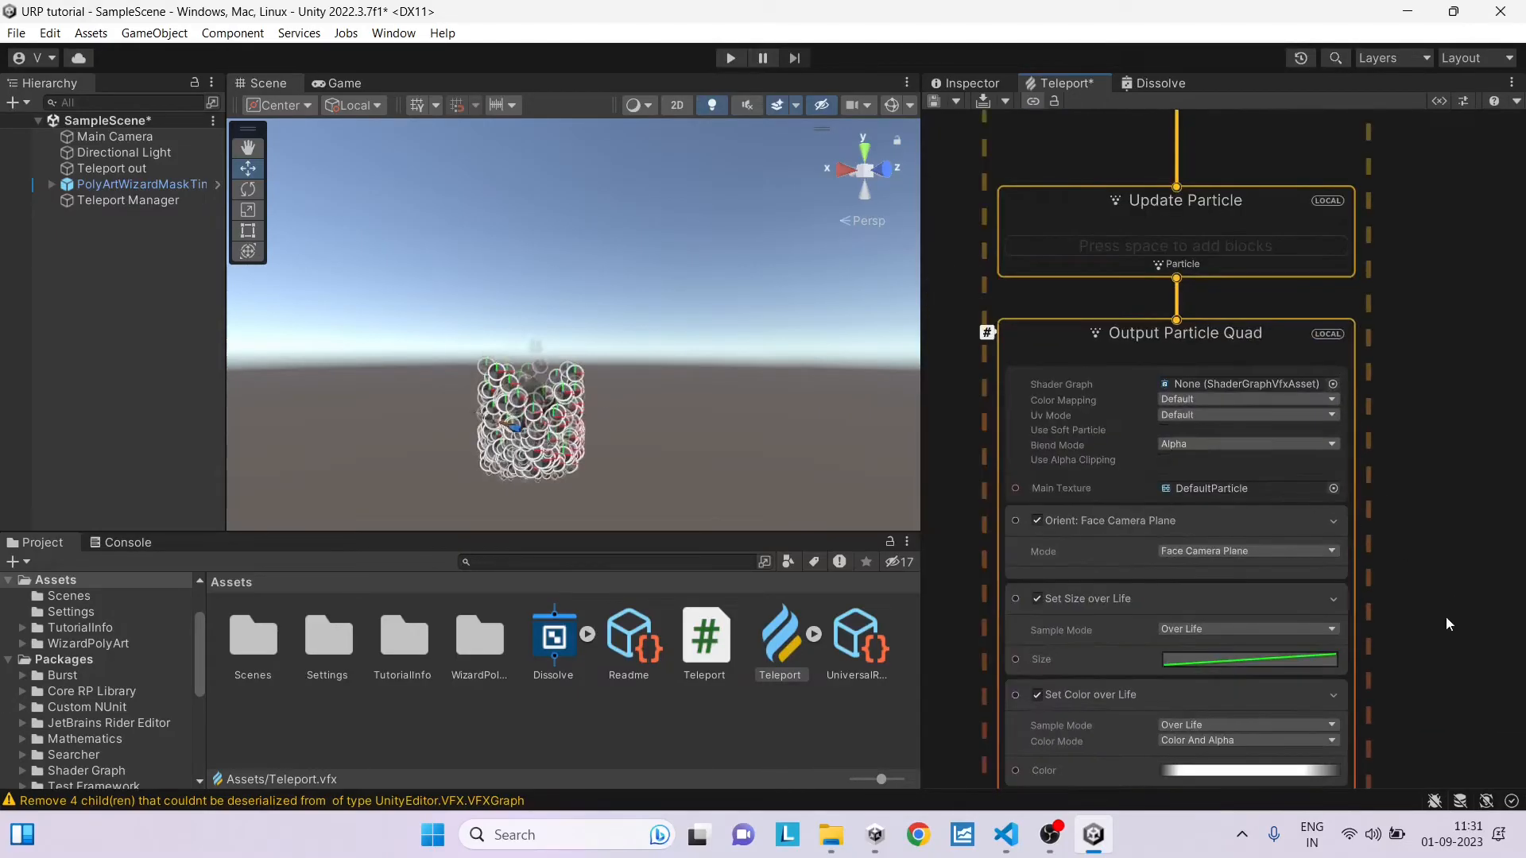
Step: Give the Output Particle Quad the Default-Particle main texture
middle_drag(1444, 626, 1442, 512)
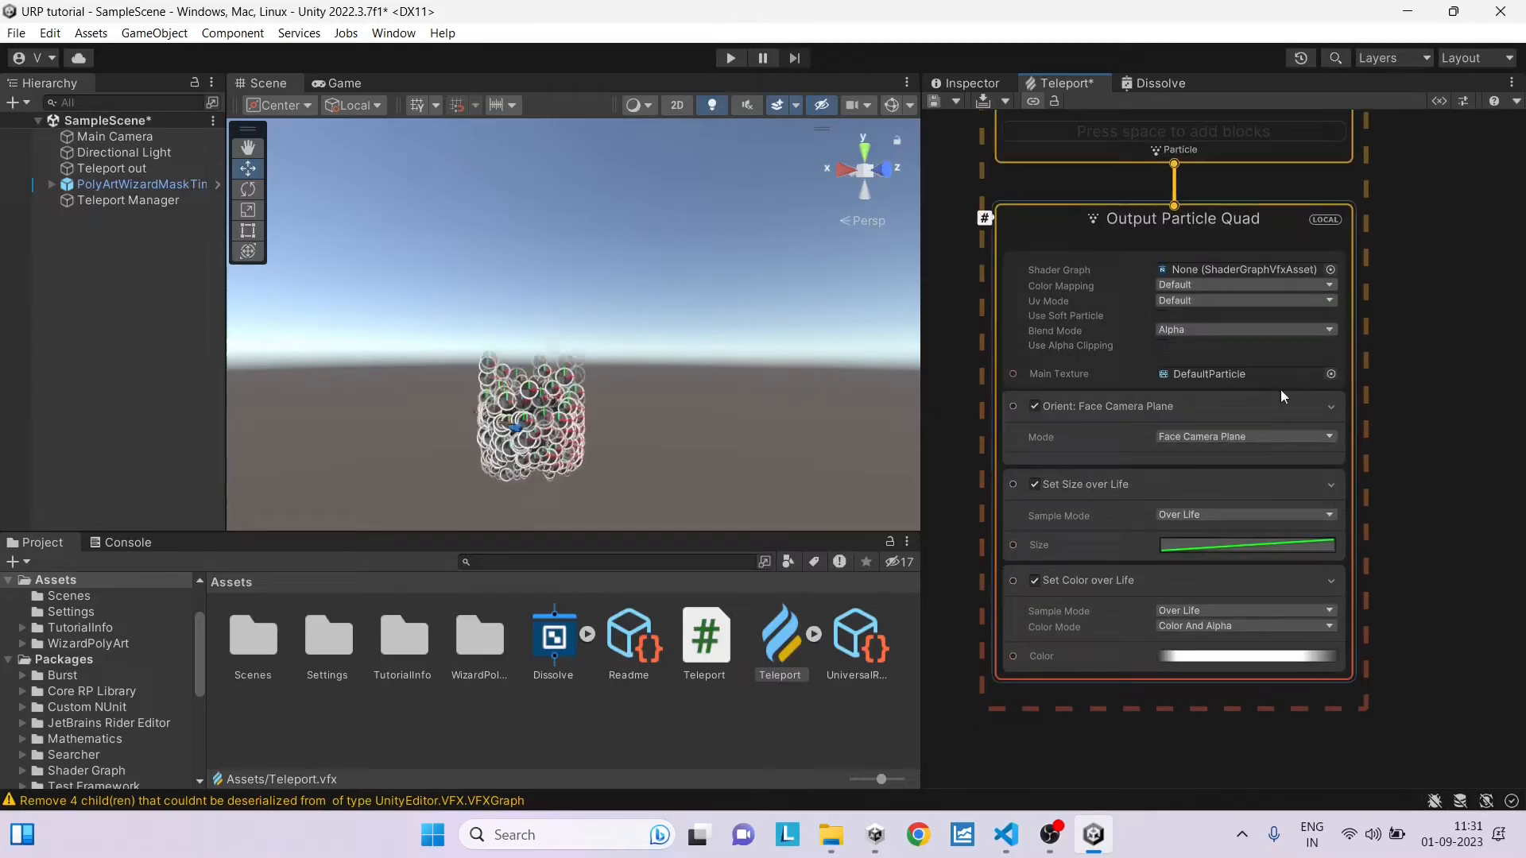
click(1331, 375)
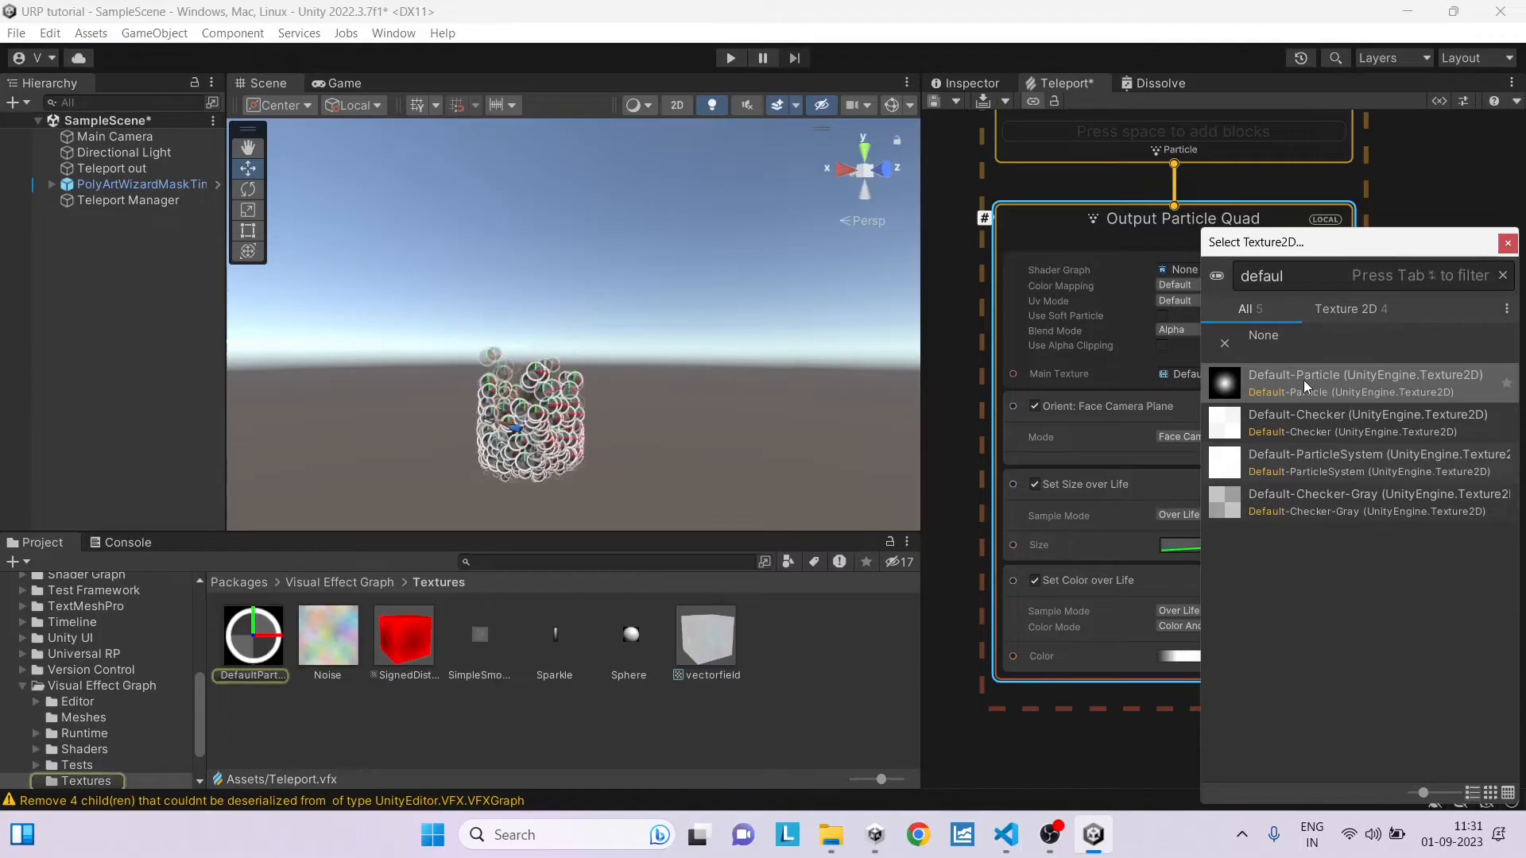
click(1326, 382)
click(1326, 384)
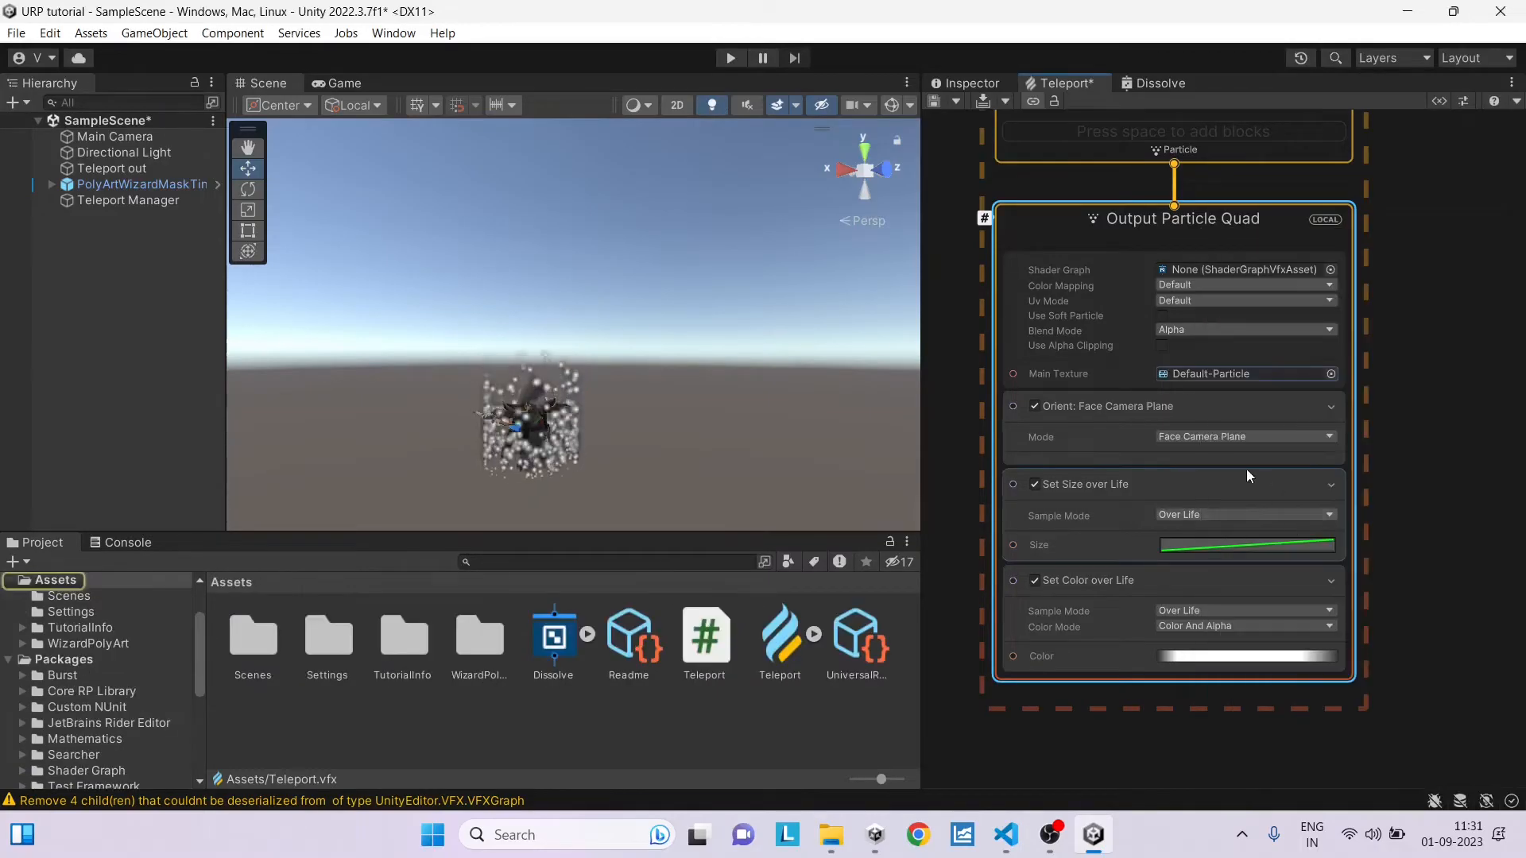
scroll(1163, 475, up, 2)
Step: Shape the Size over Life curve so particles shrink toward the end of life
click(1201, 554)
mouse_move(1242, 645)
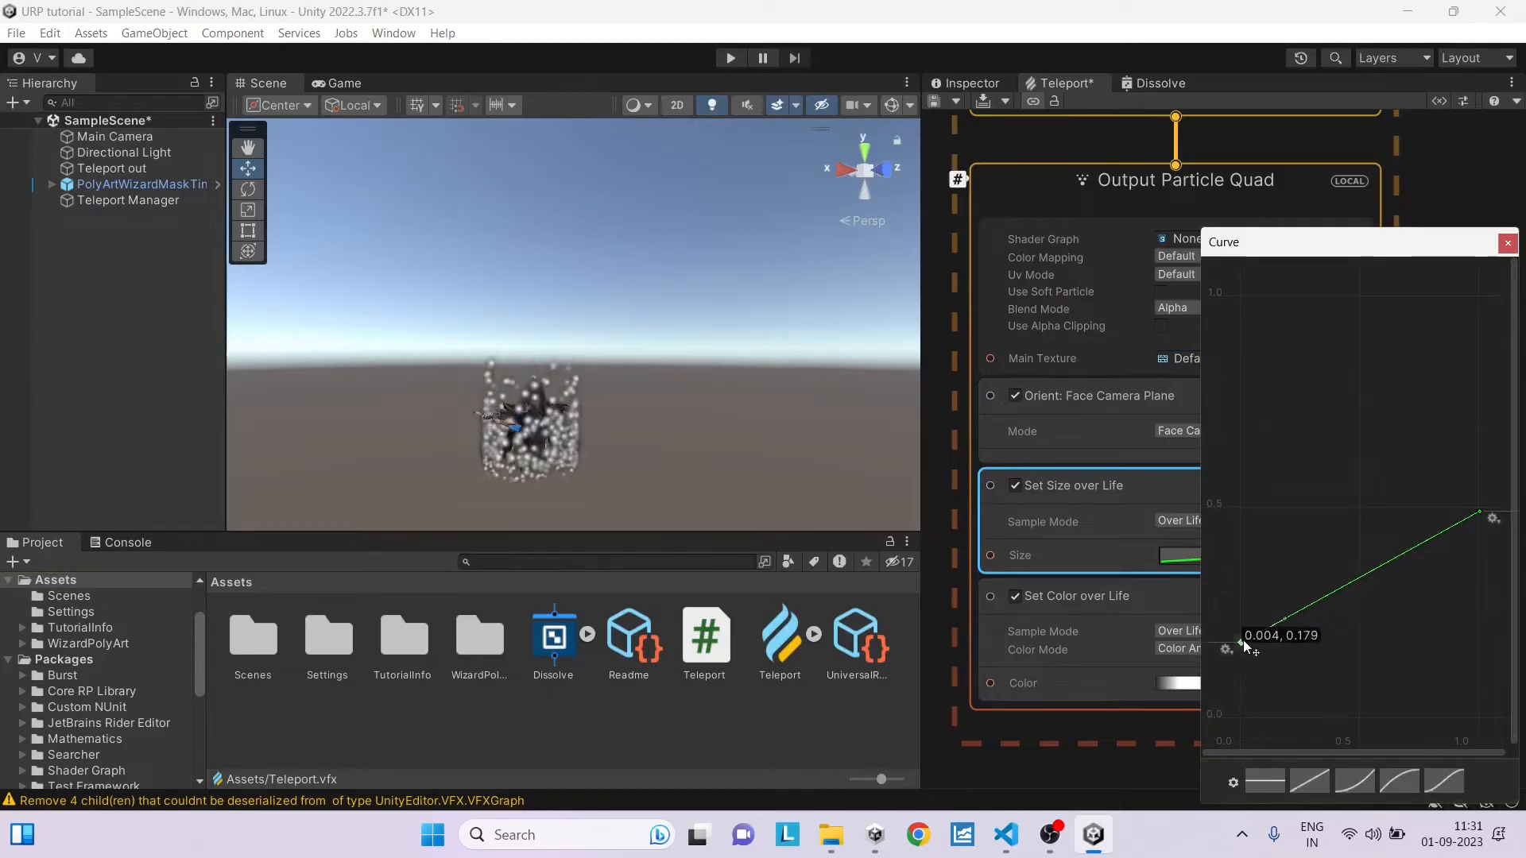
drag(1242, 663, 1241, 646)
drag(1491, 519, 1475, 685)
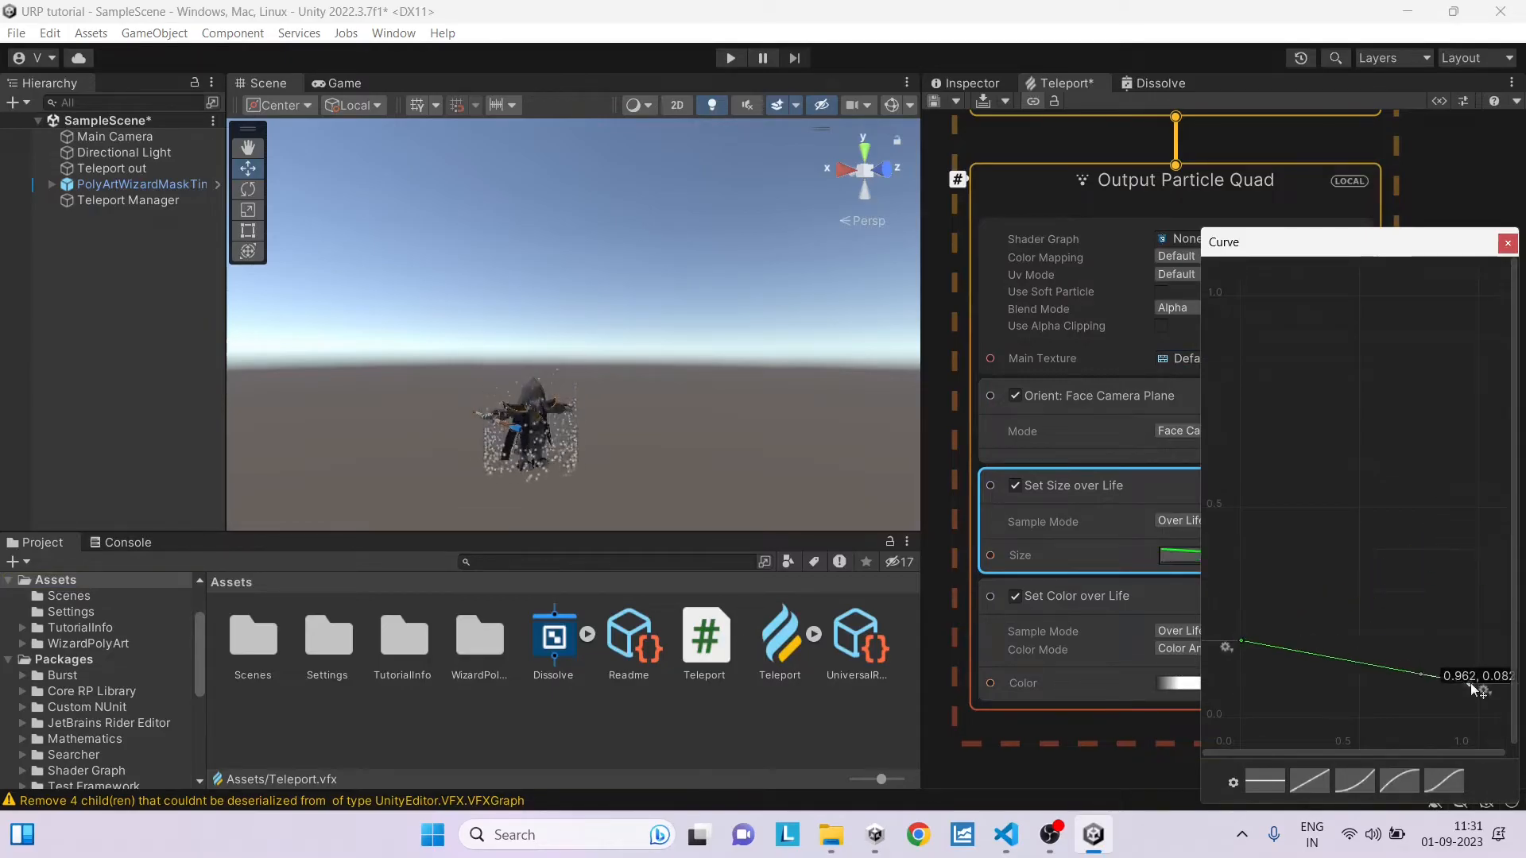
click(1199, 307)
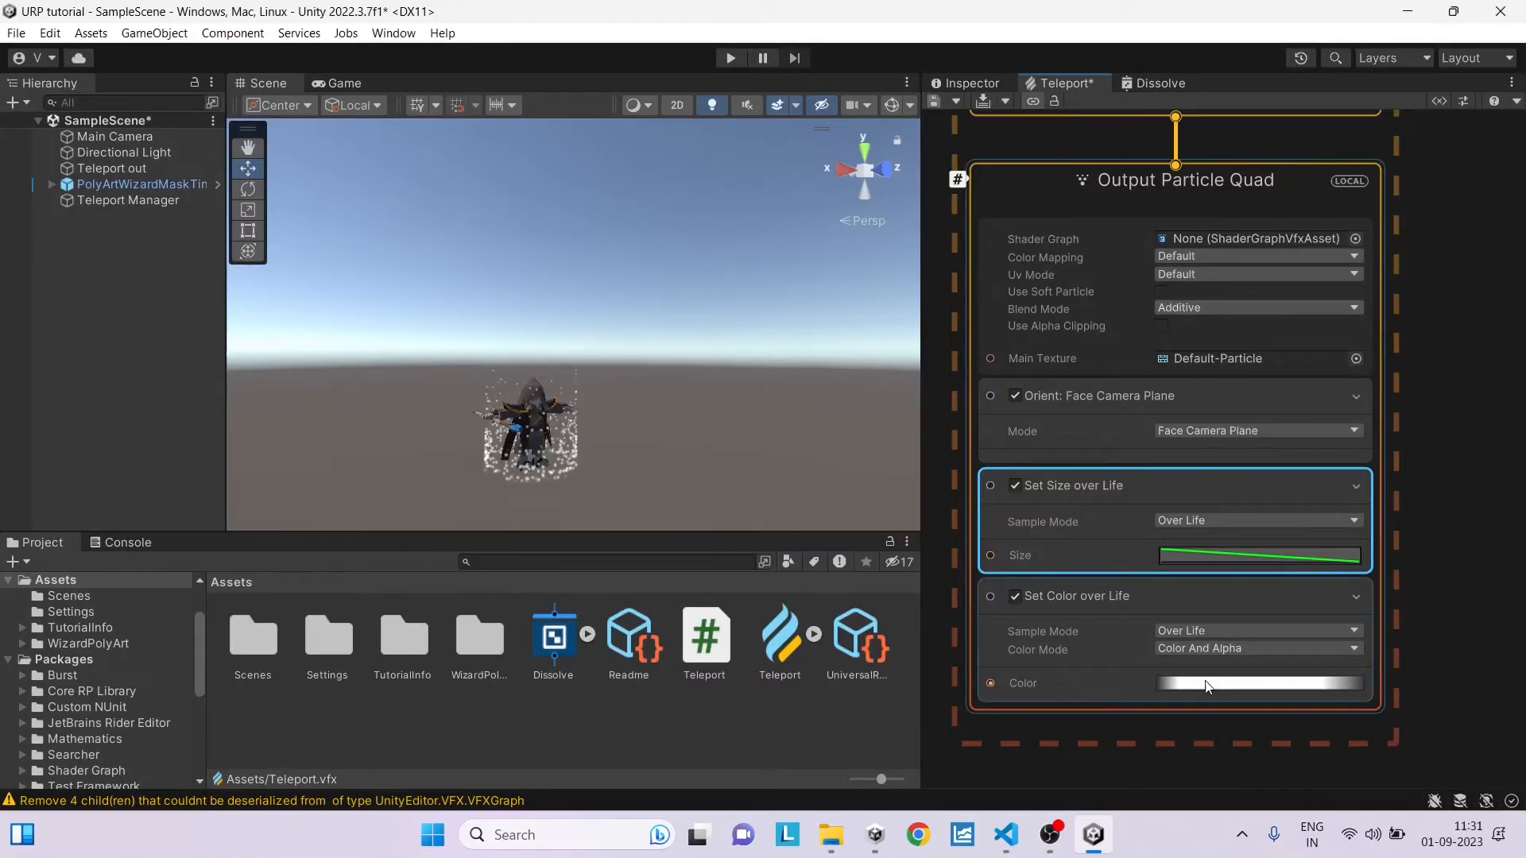
Step: Set the colour-over-life gradient's start key to saturated glowing magenta
click(1258, 683)
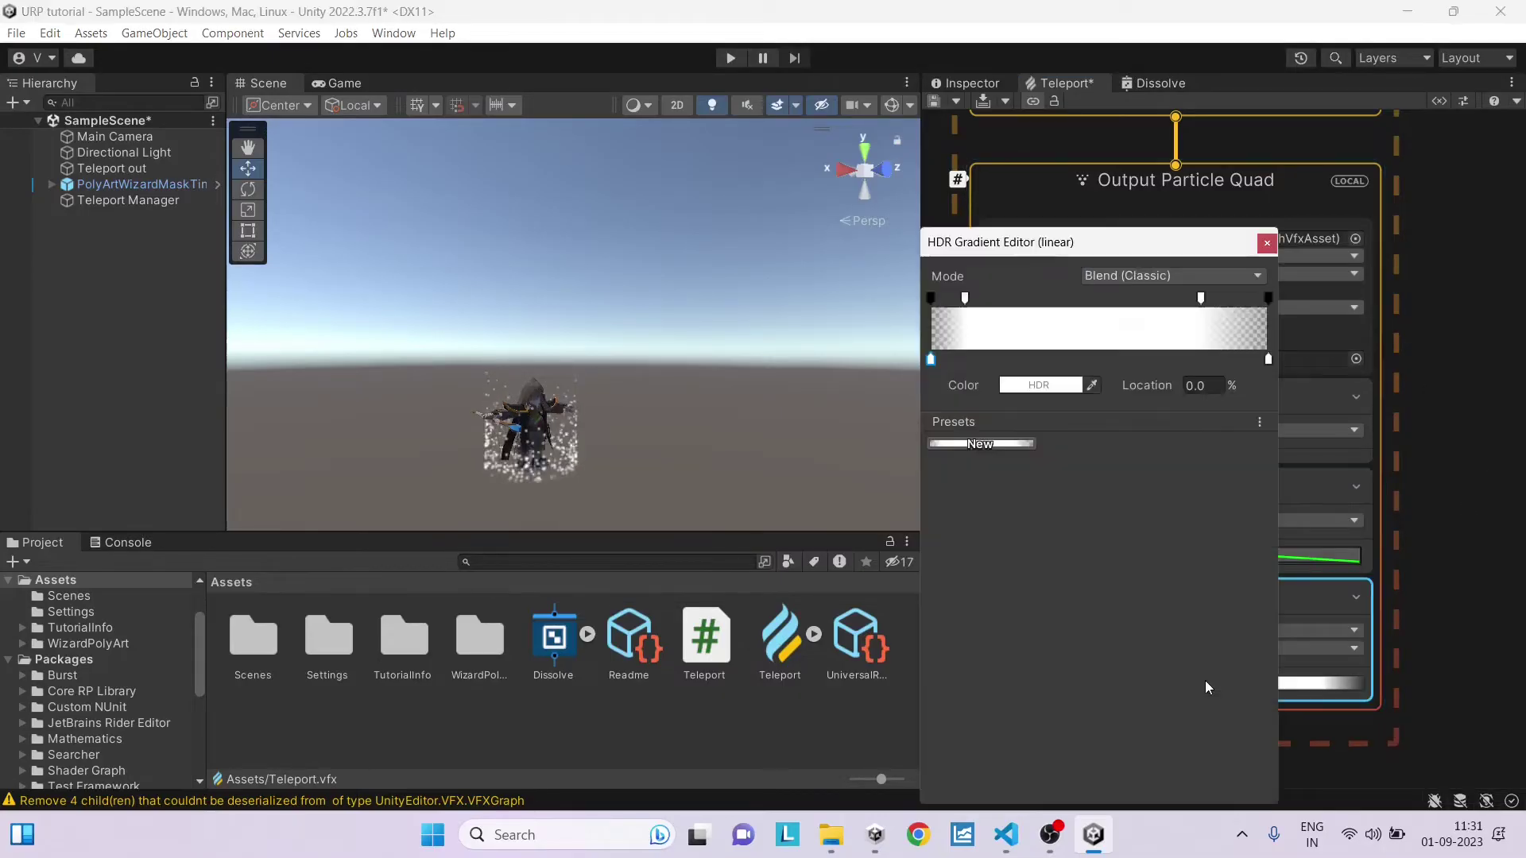
click(1040, 386)
drag(1237, 458, 1214, 483)
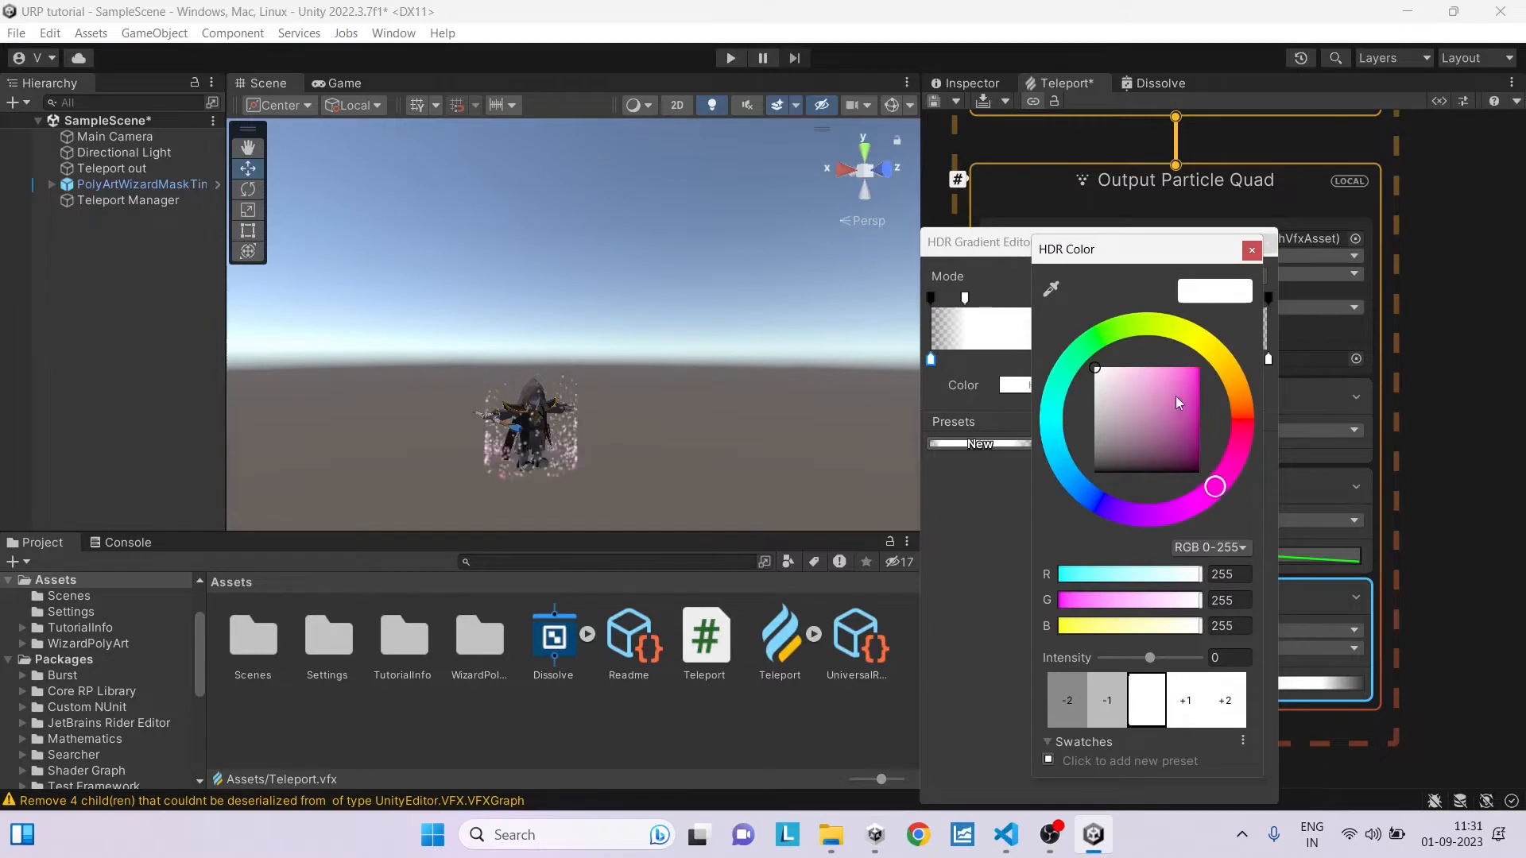
click(1196, 370)
text(2)
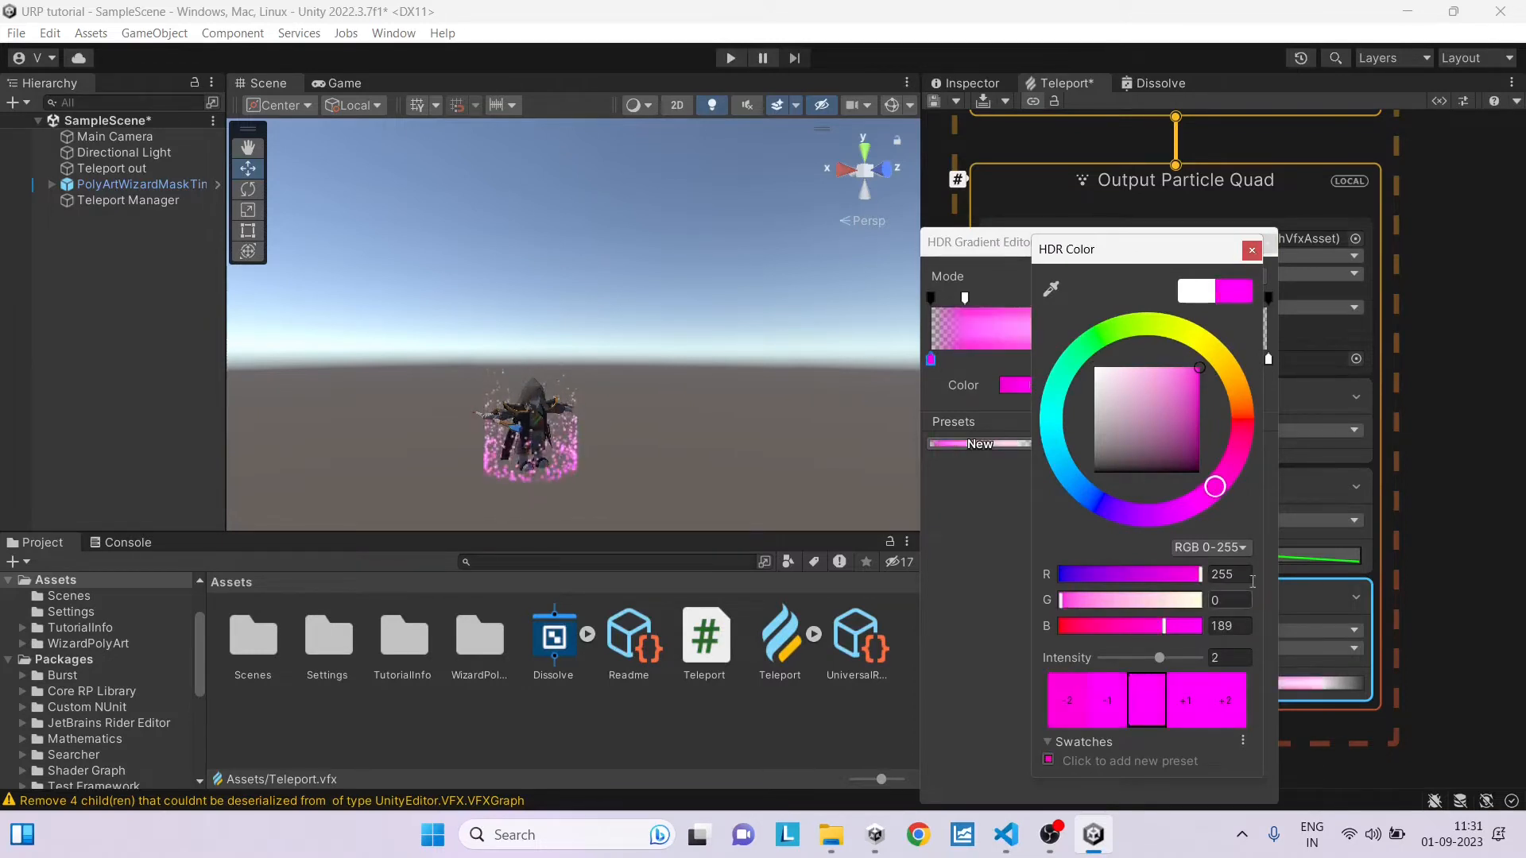
click(1252, 252)
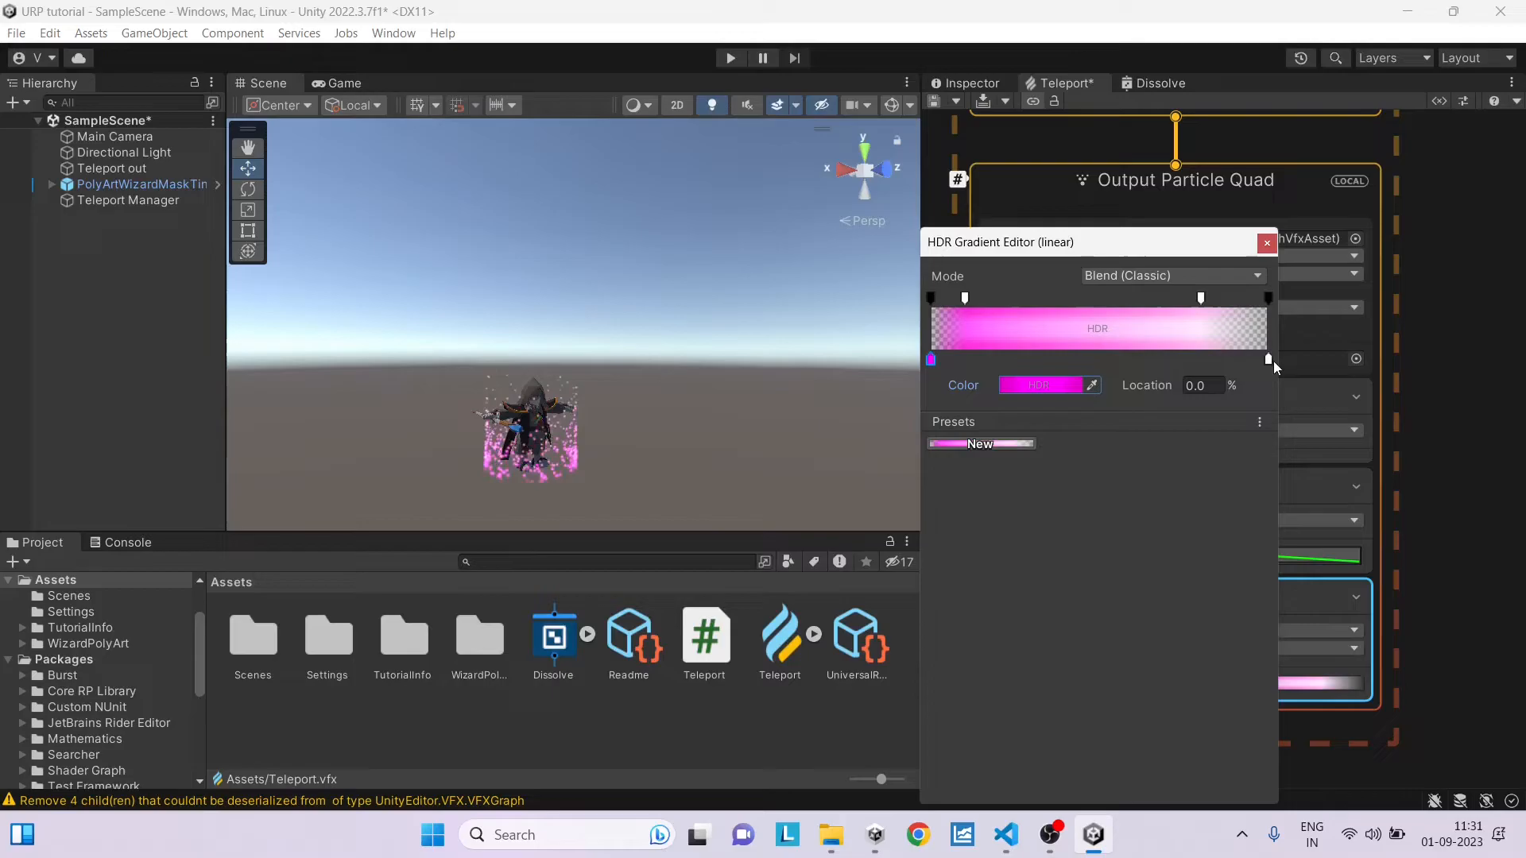
Step: Set the gradient's end key to light blue and close the gradient editor
click(1268, 358)
click(1040, 384)
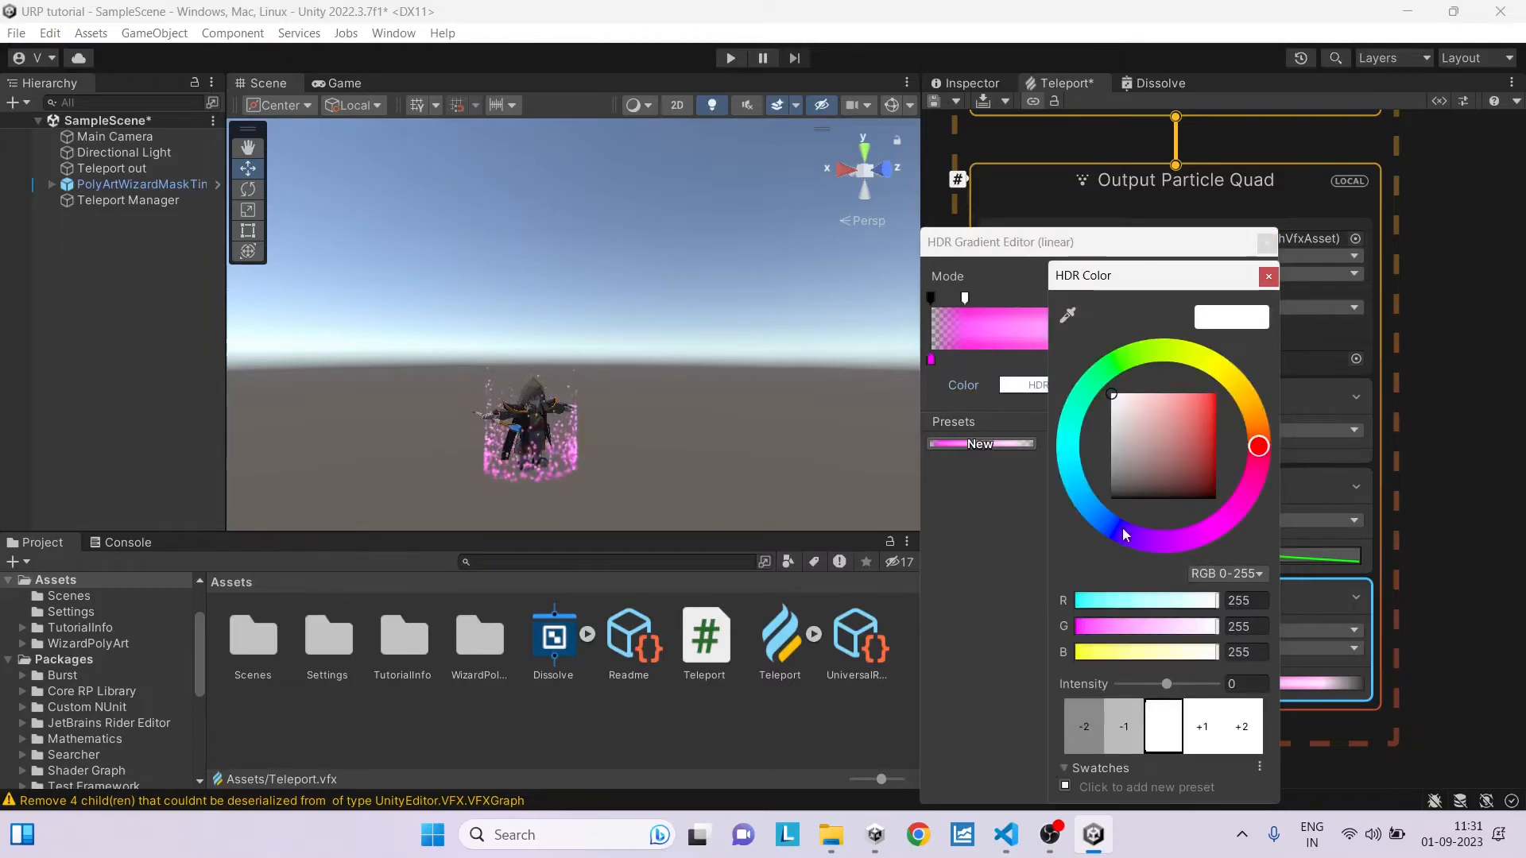
drag(1259, 442, 1074, 475)
click(1180, 400)
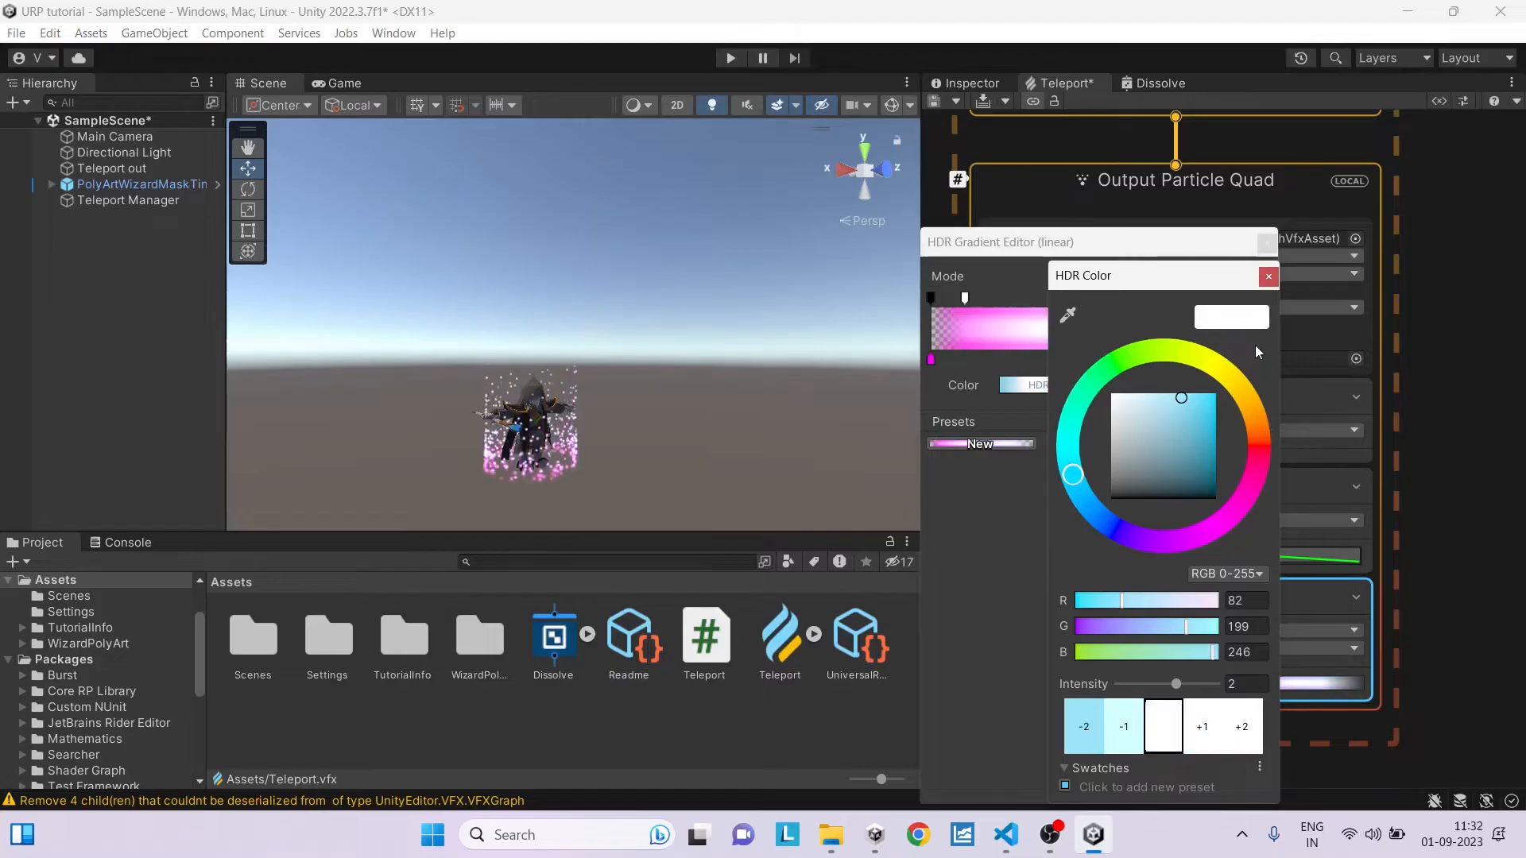
click(1269, 277)
click(1266, 243)
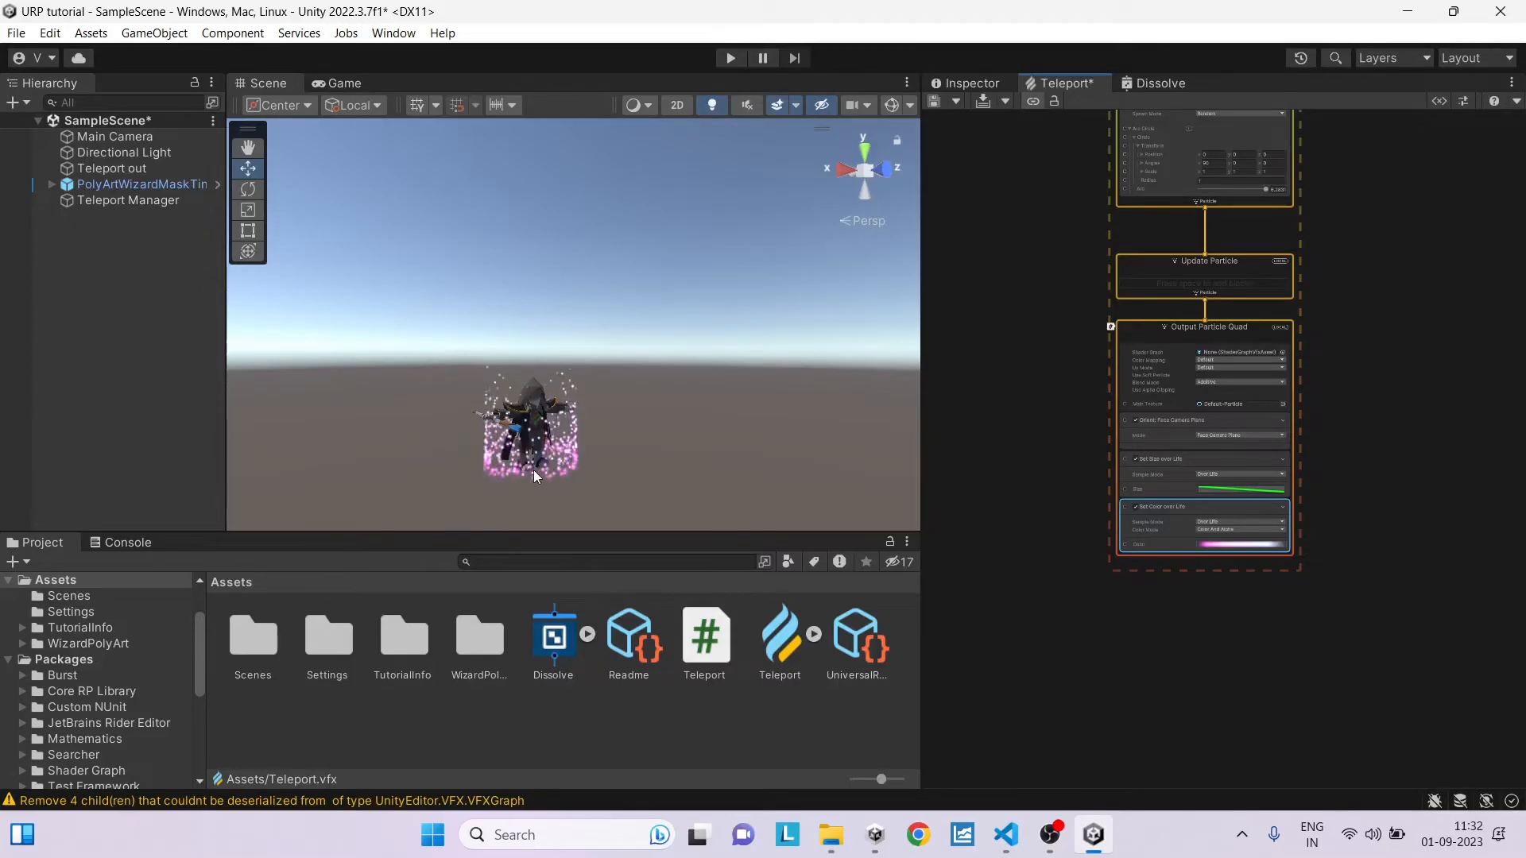
Step: Change Set Position (Arc Circle) Position Mode from Surface to Volume
middle_drag(1359, 180, 1336, 361)
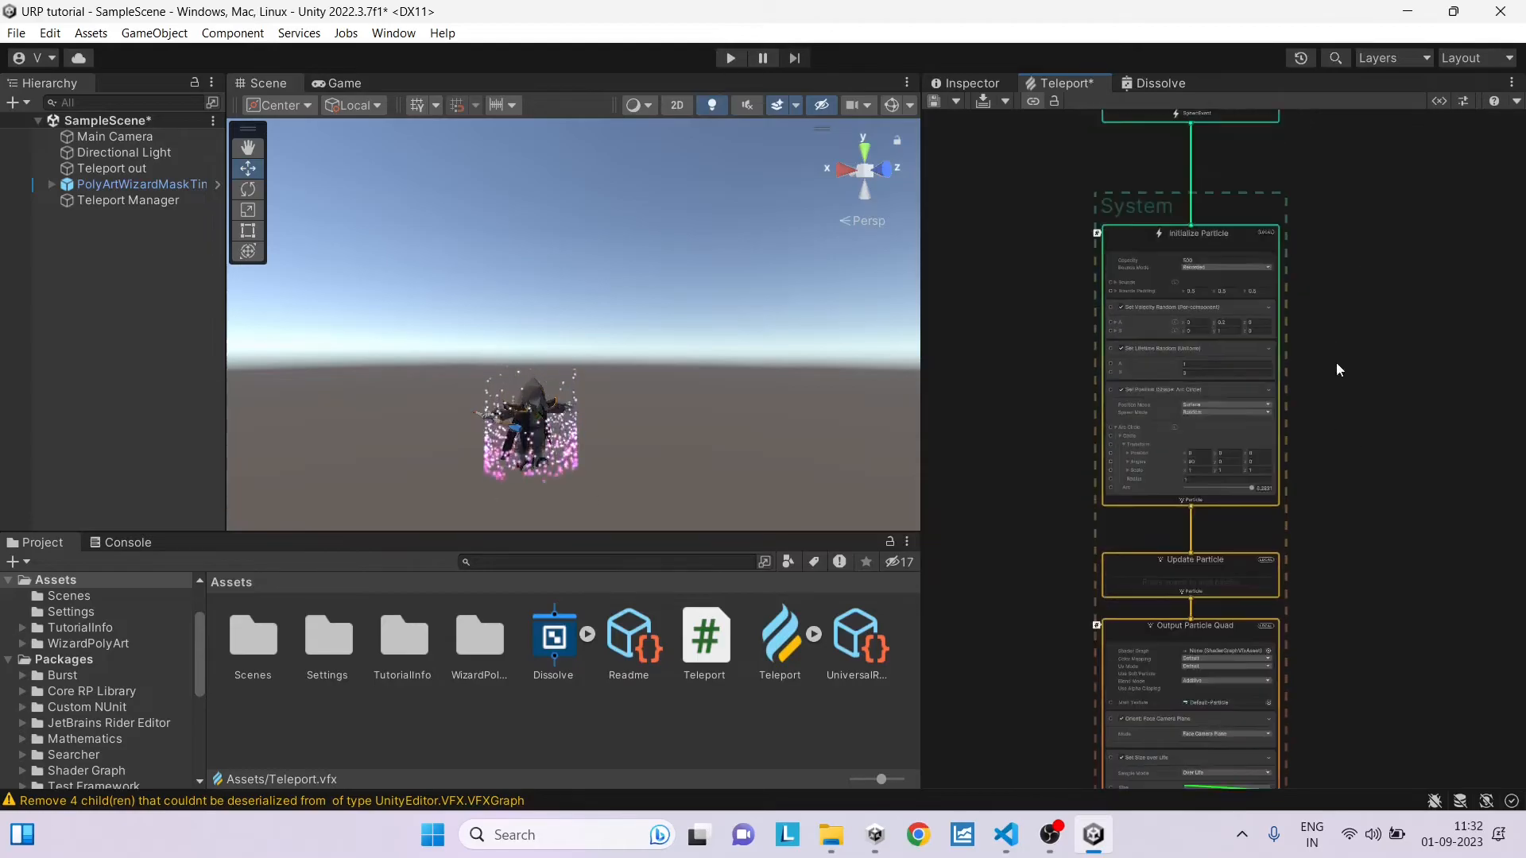
scroll(1236, 435, up, 3)
scroll(1092, 415, up, 2)
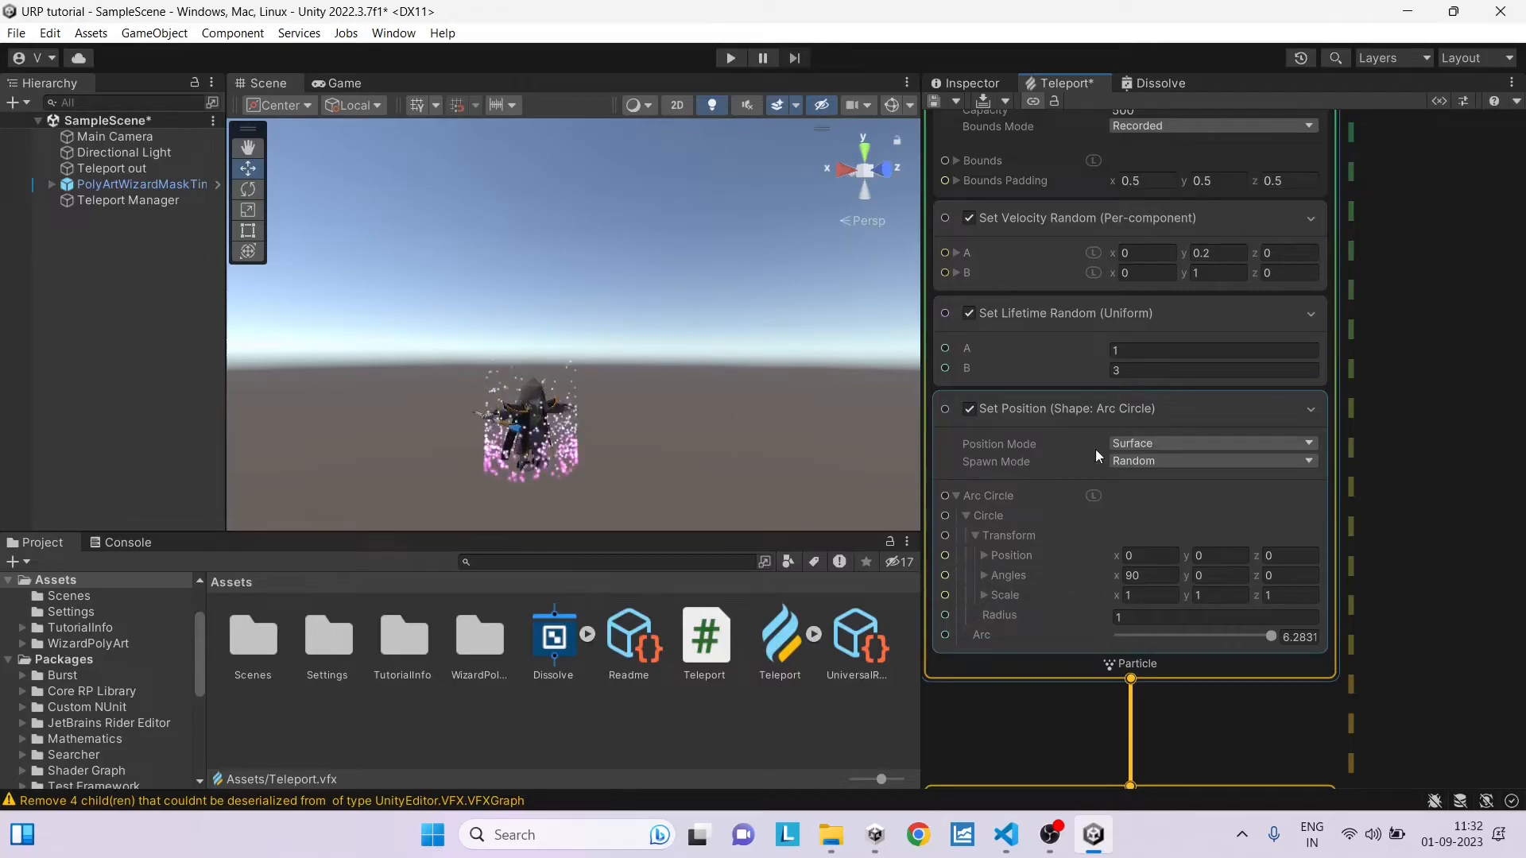
click(1152, 445)
click(1192, 506)
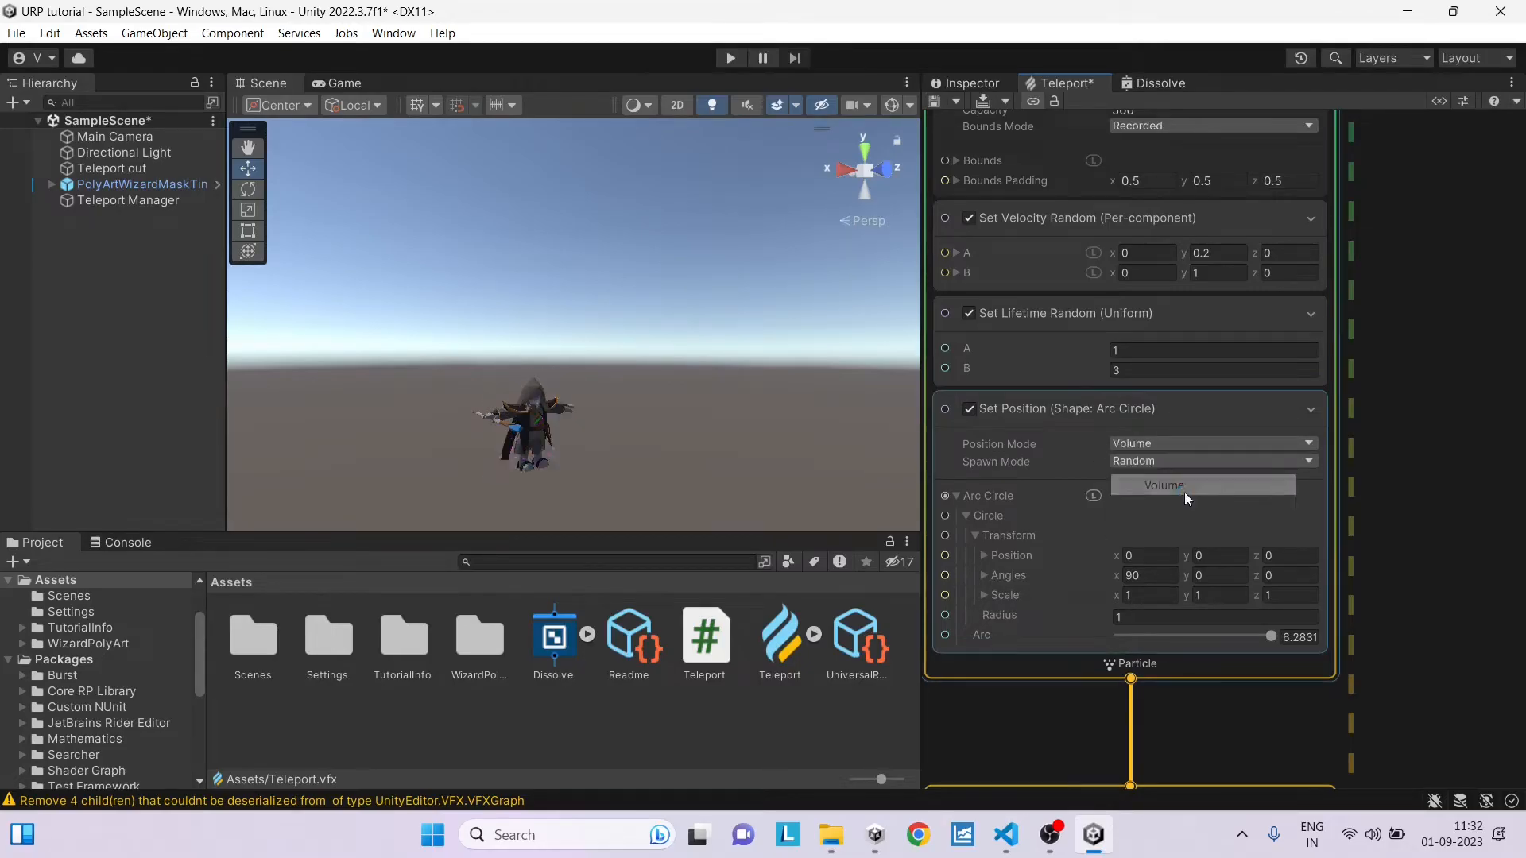
scroll(1116, 495, down, 5)
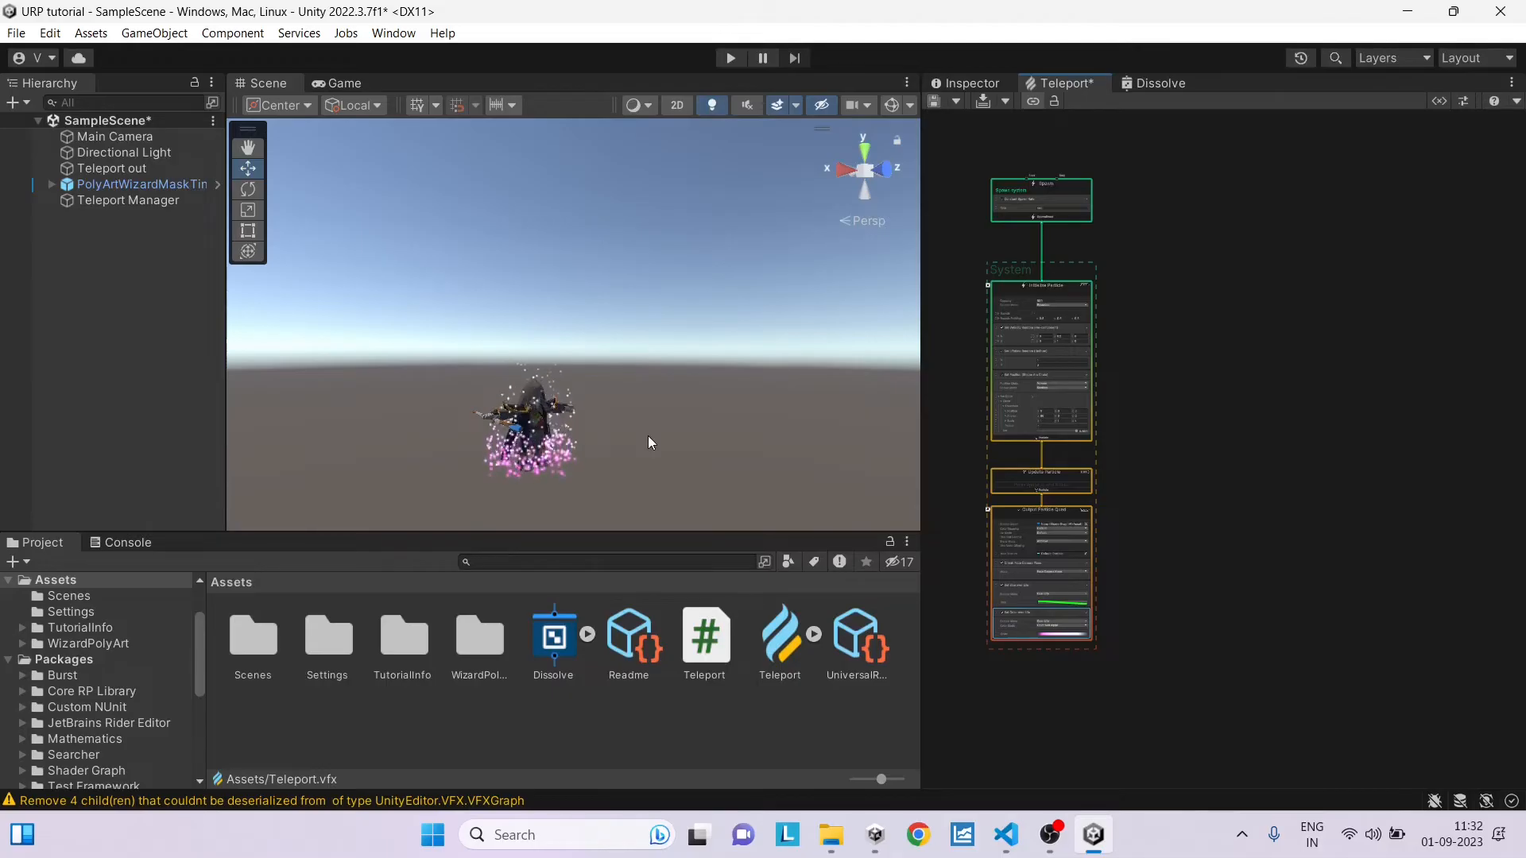
Step: Add a Simple Particle System node from the System templates to the graph
right_click(1215, 237)
click(1288, 250)
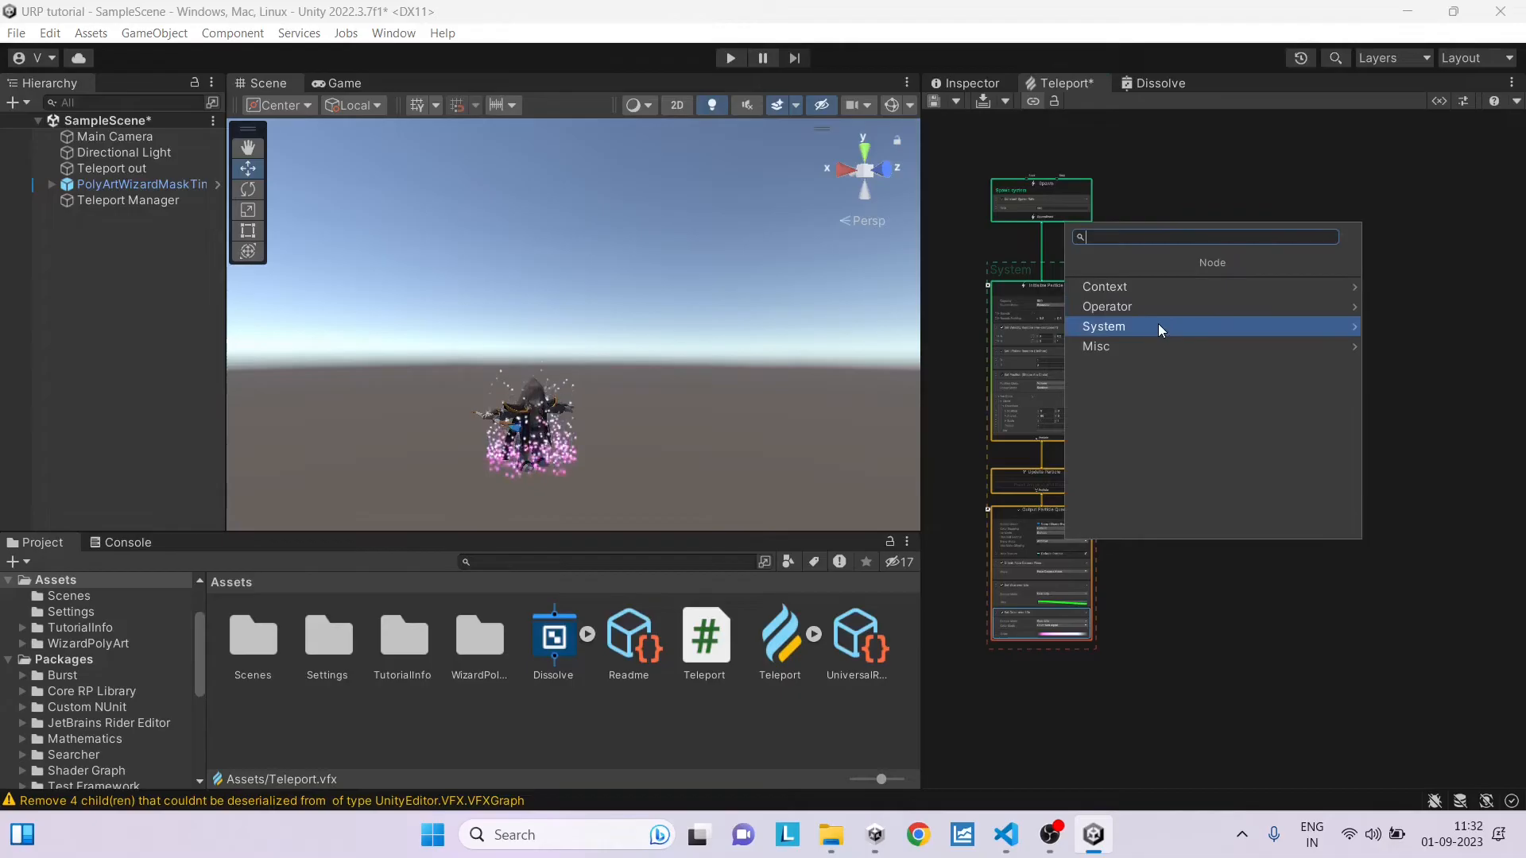
click(1157, 323)
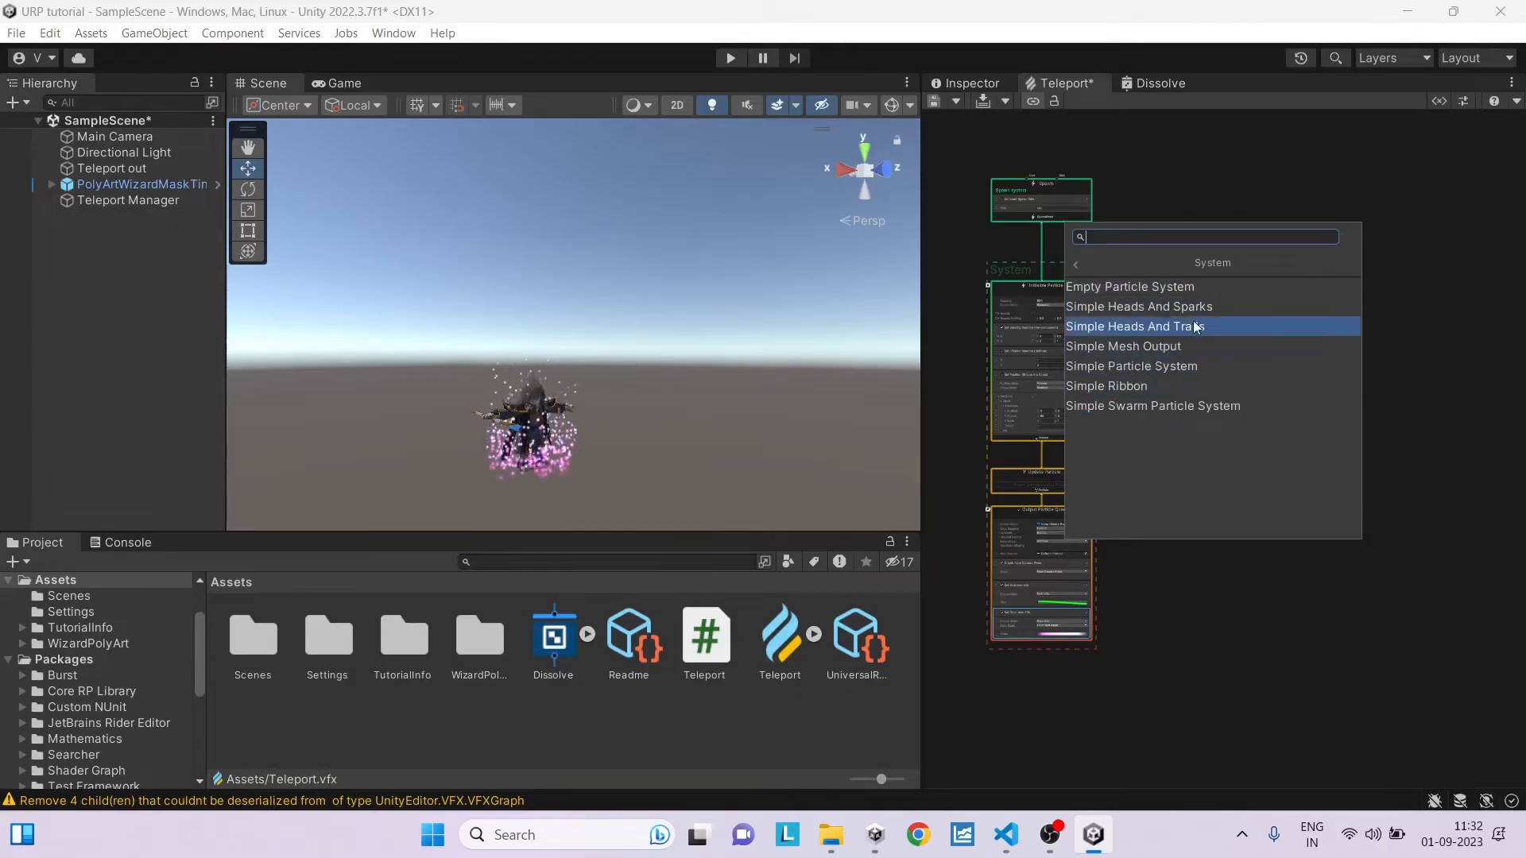
click(1121, 385)
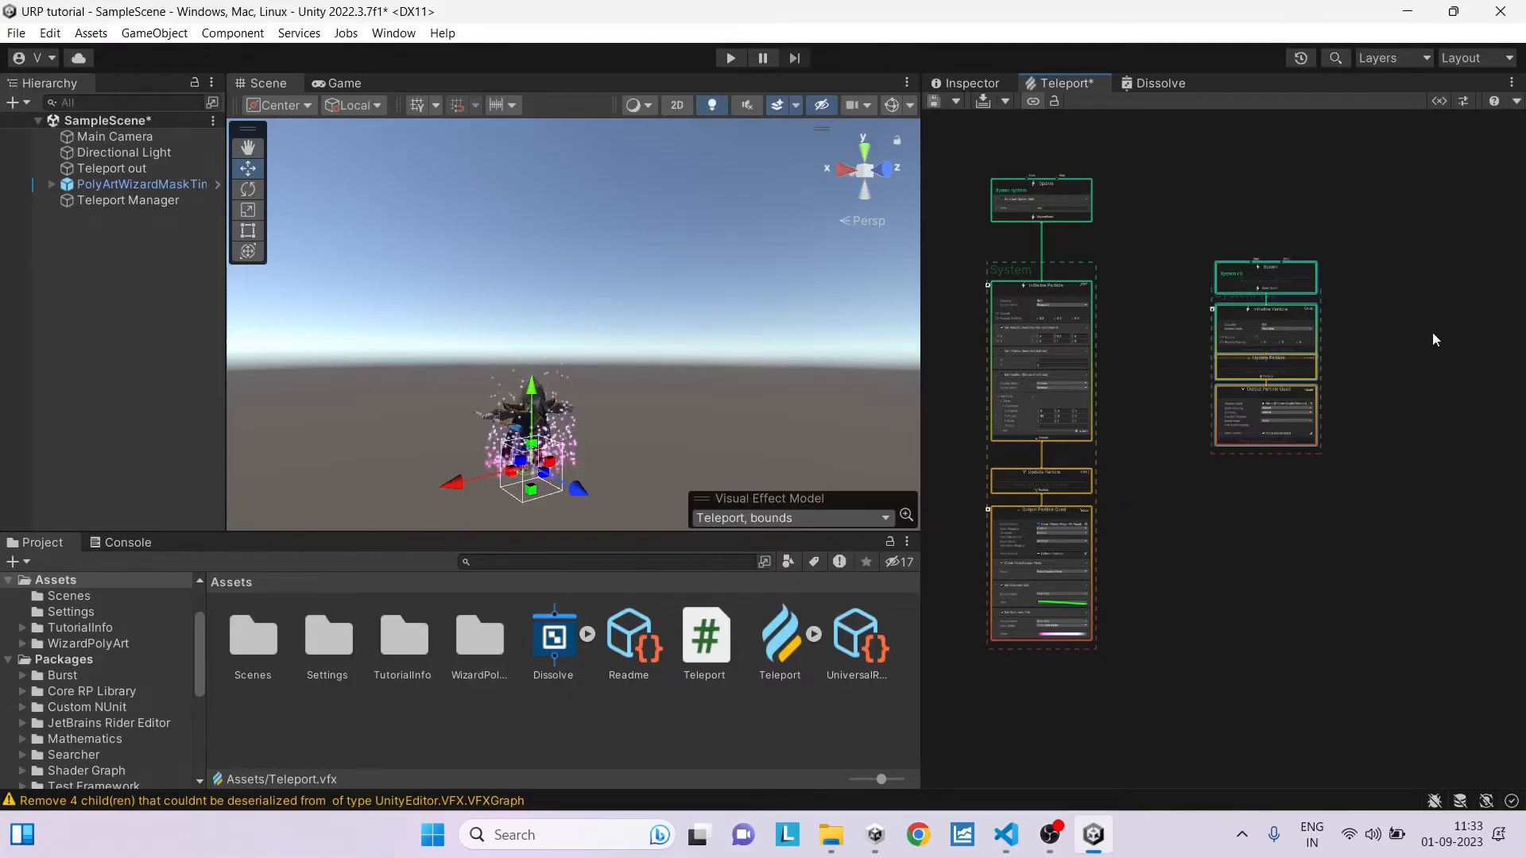
scroll(1354, 266, up, 2)
scroll(1309, 315, up, 2)
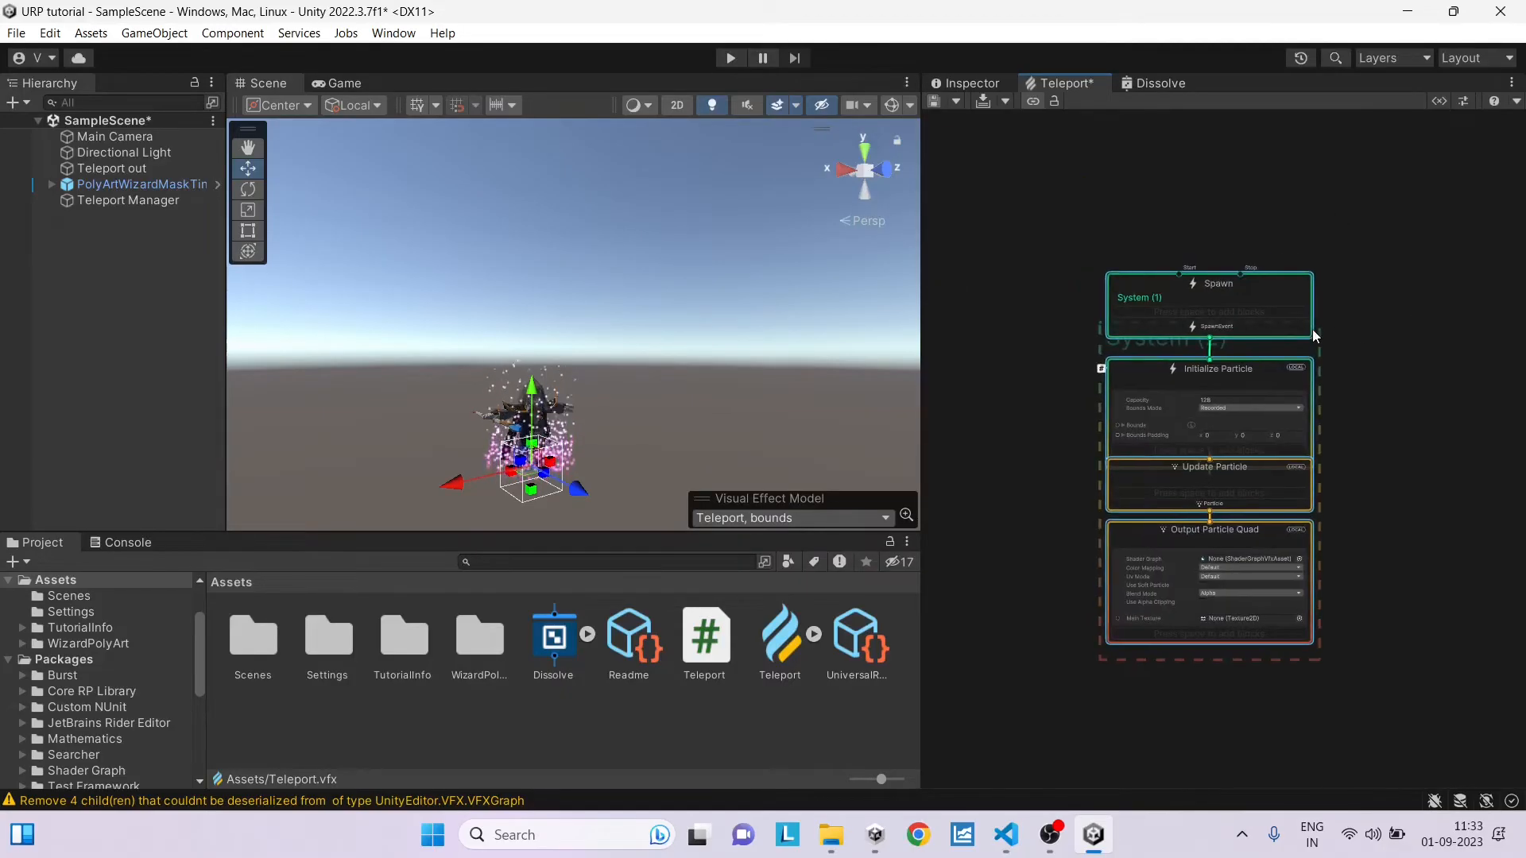
Step: Give the new Spawn context a Single Burst block with Count 1
right_click(1244, 306)
click(1309, 319)
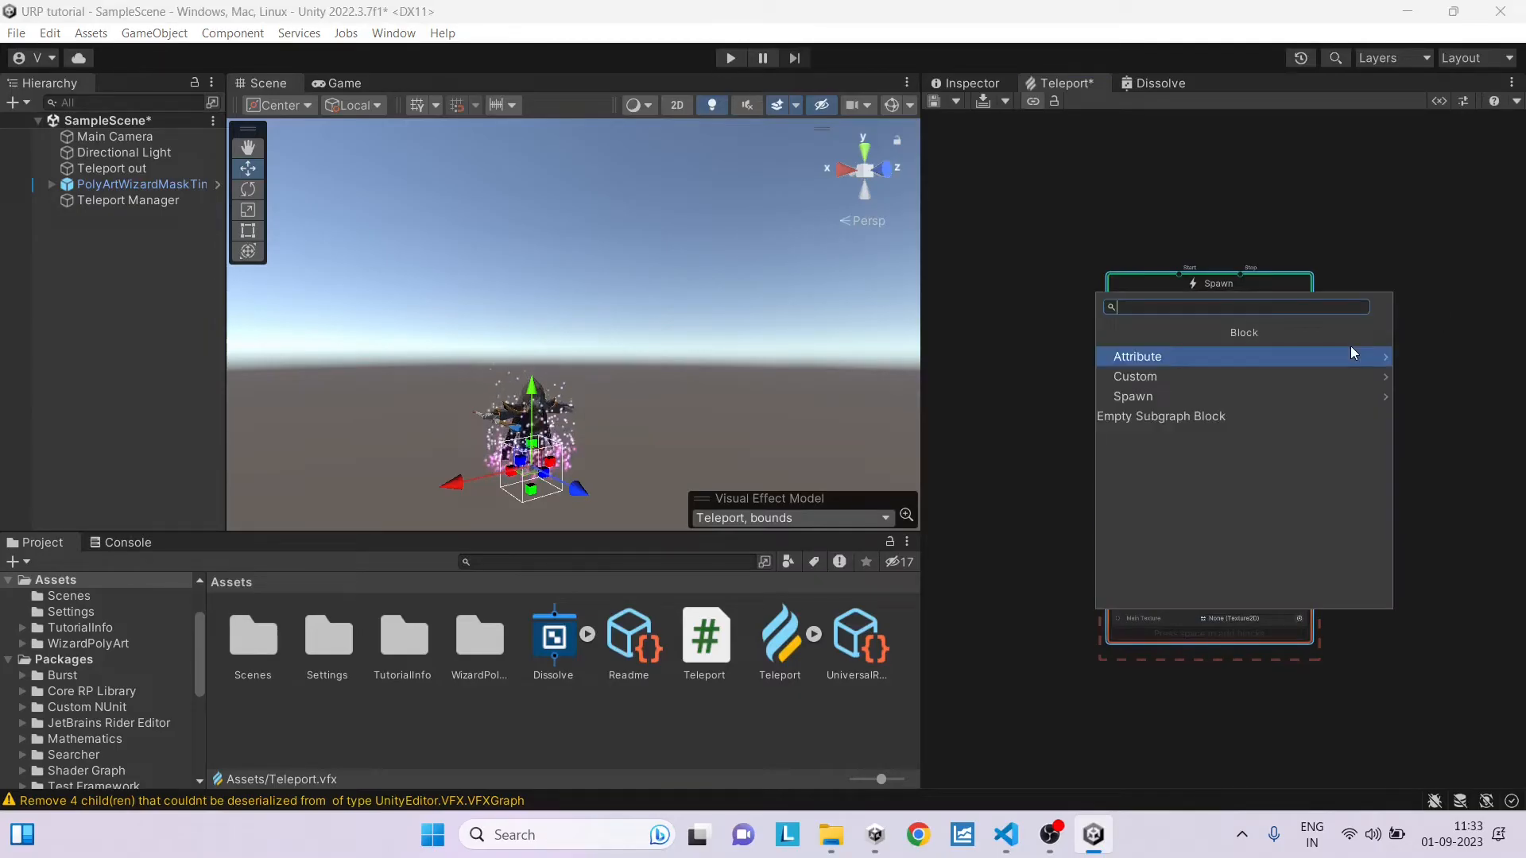
text(singl)
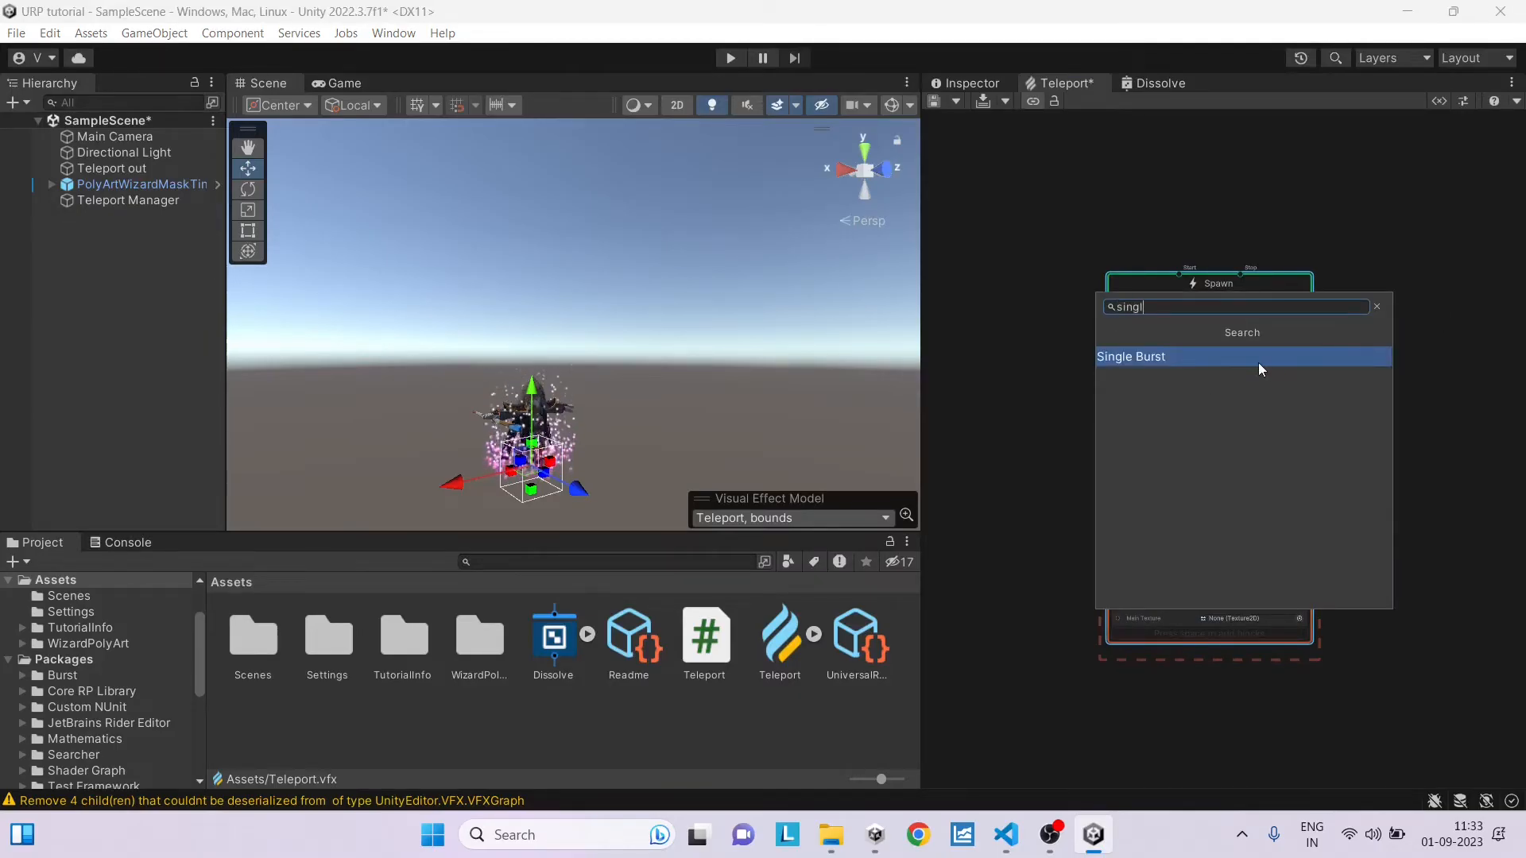
click(1259, 358)
scroll(1222, 358, up, 2)
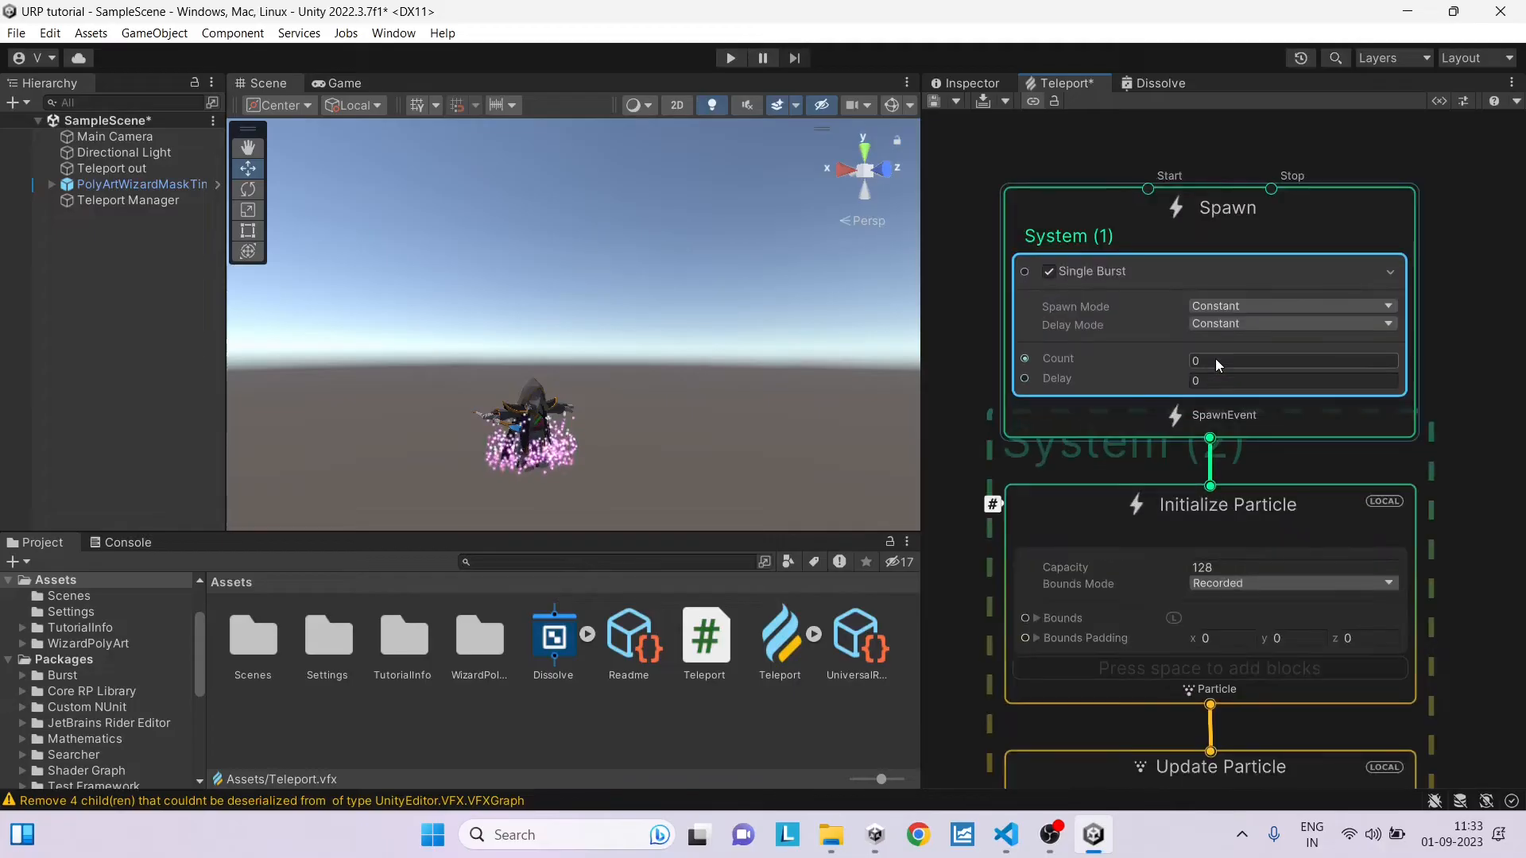
text(1)
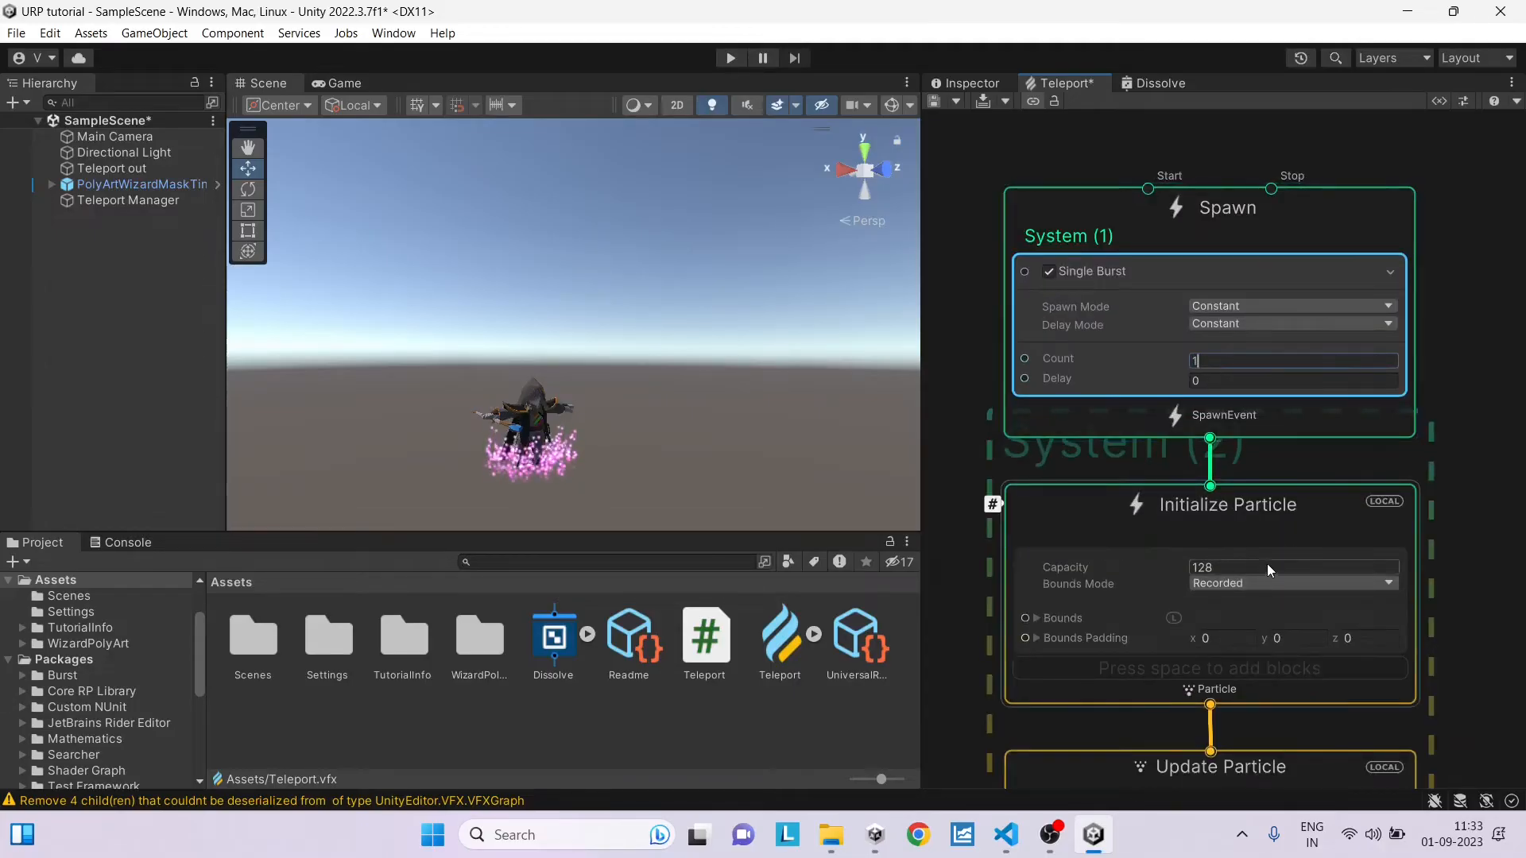
click(1244, 568)
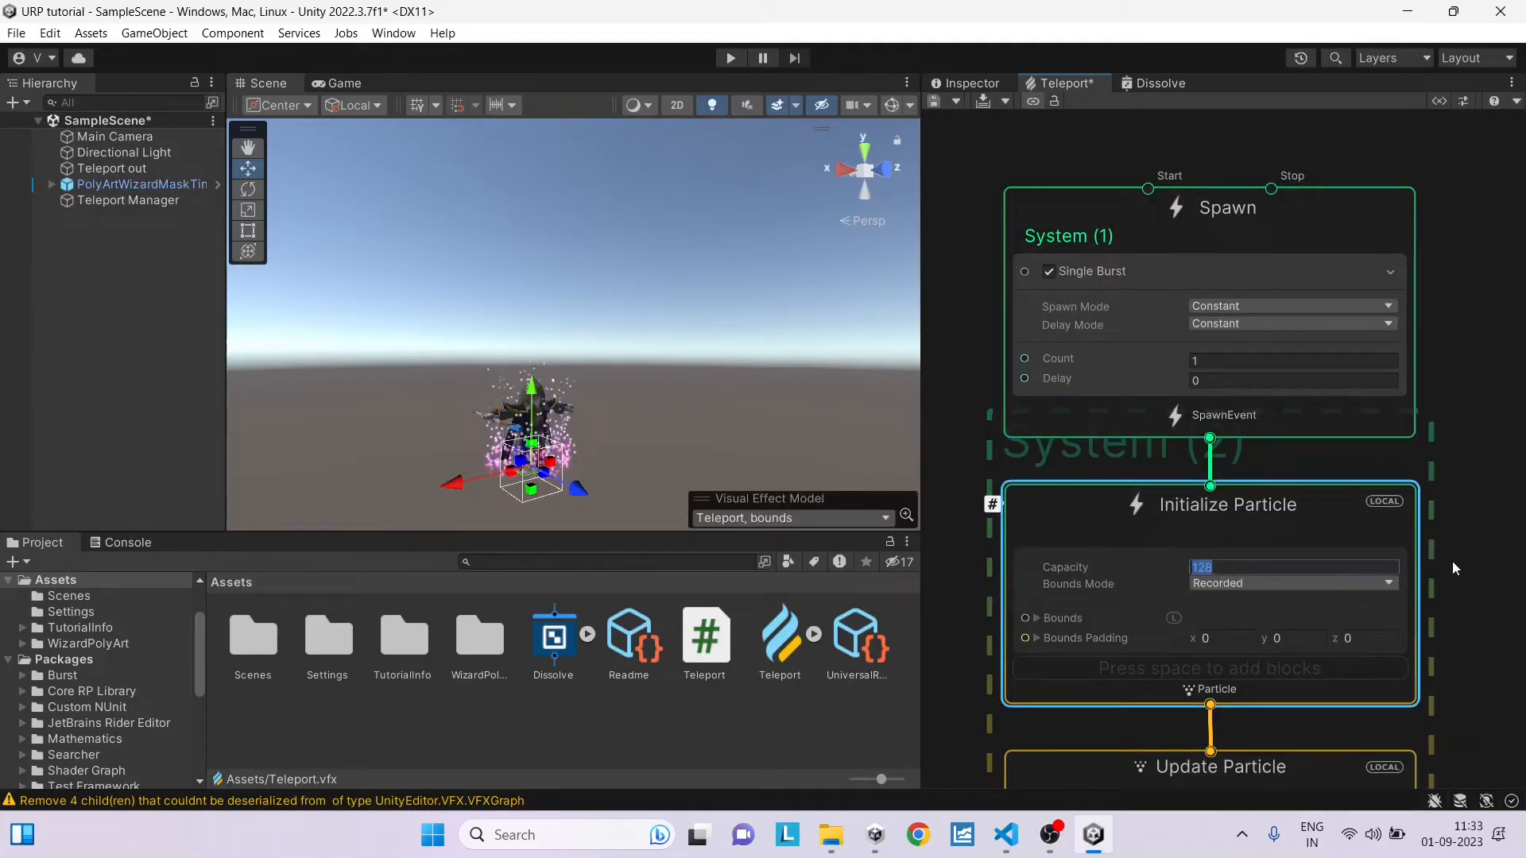
text(1)
mouse_move(1456, 606)
middle_down()
mouse_move(1269, 378)
mouse_move(1272, 517)
middle_up()
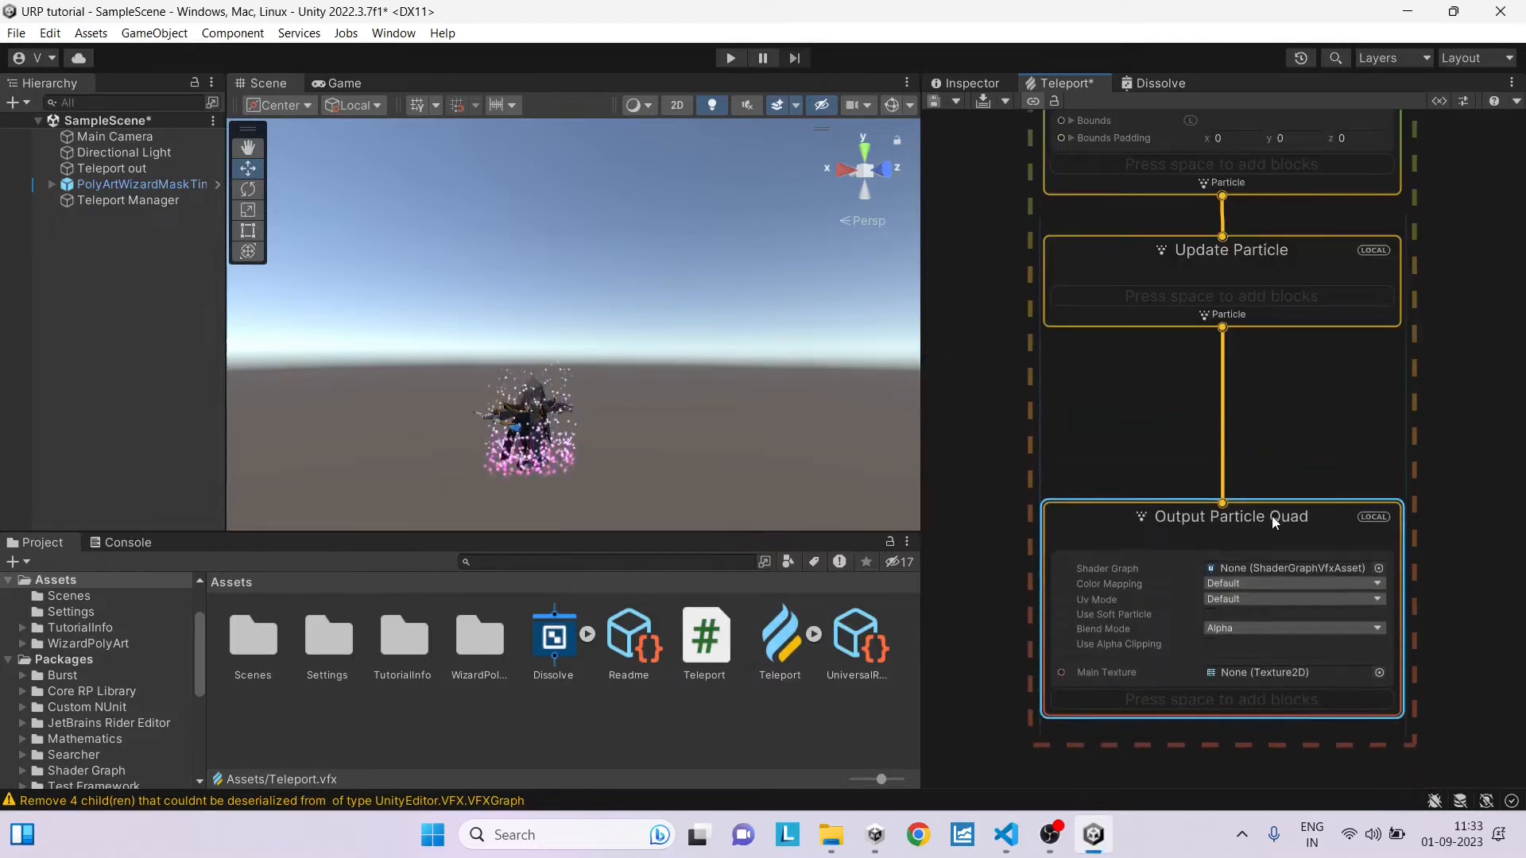
drag(1279, 251, 1280, 344)
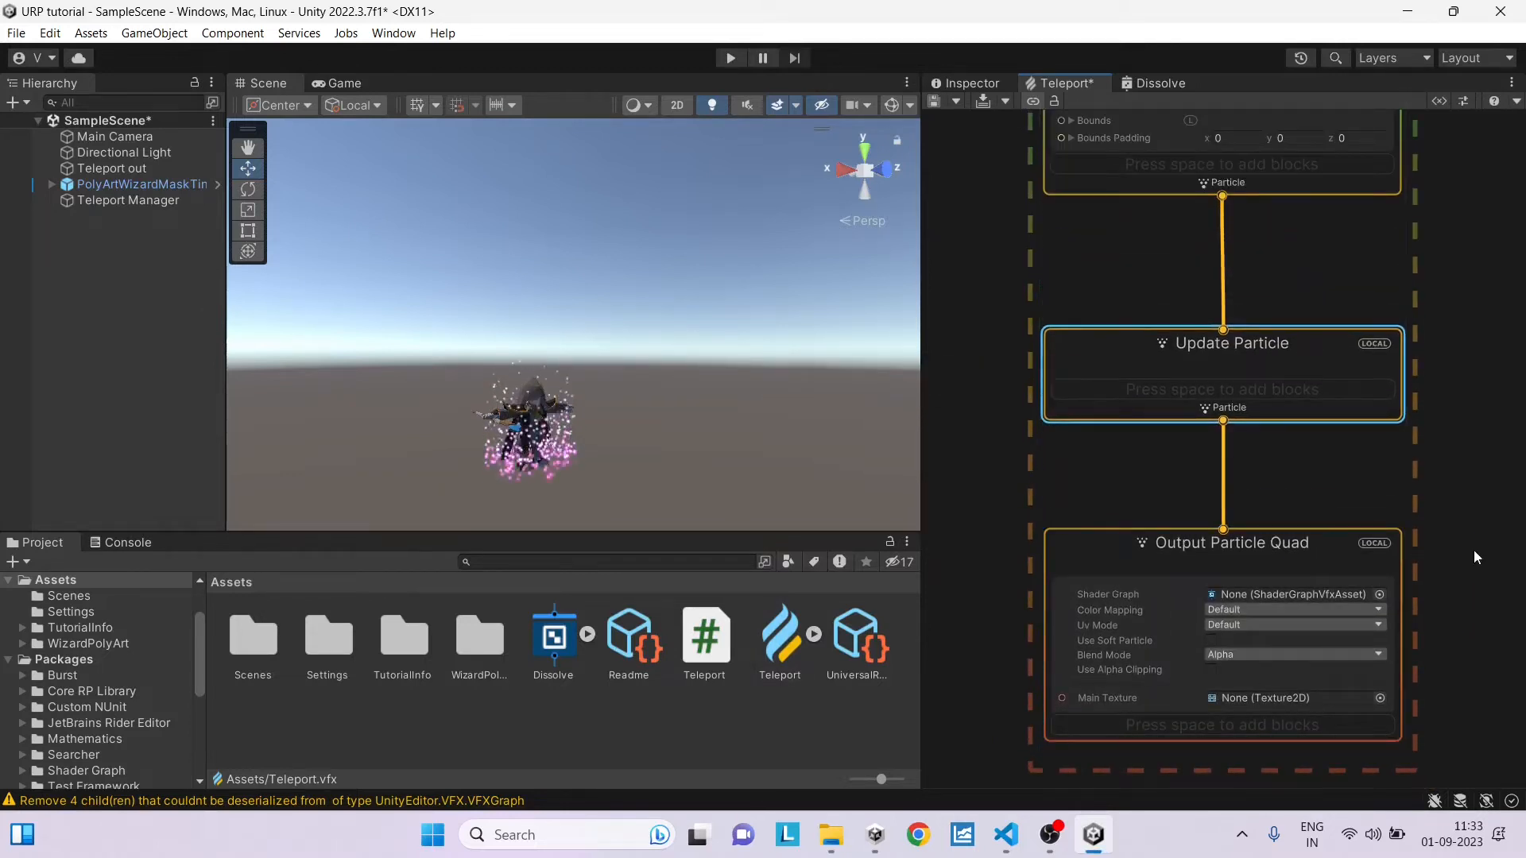
click(1305, 553)
key(Delete)
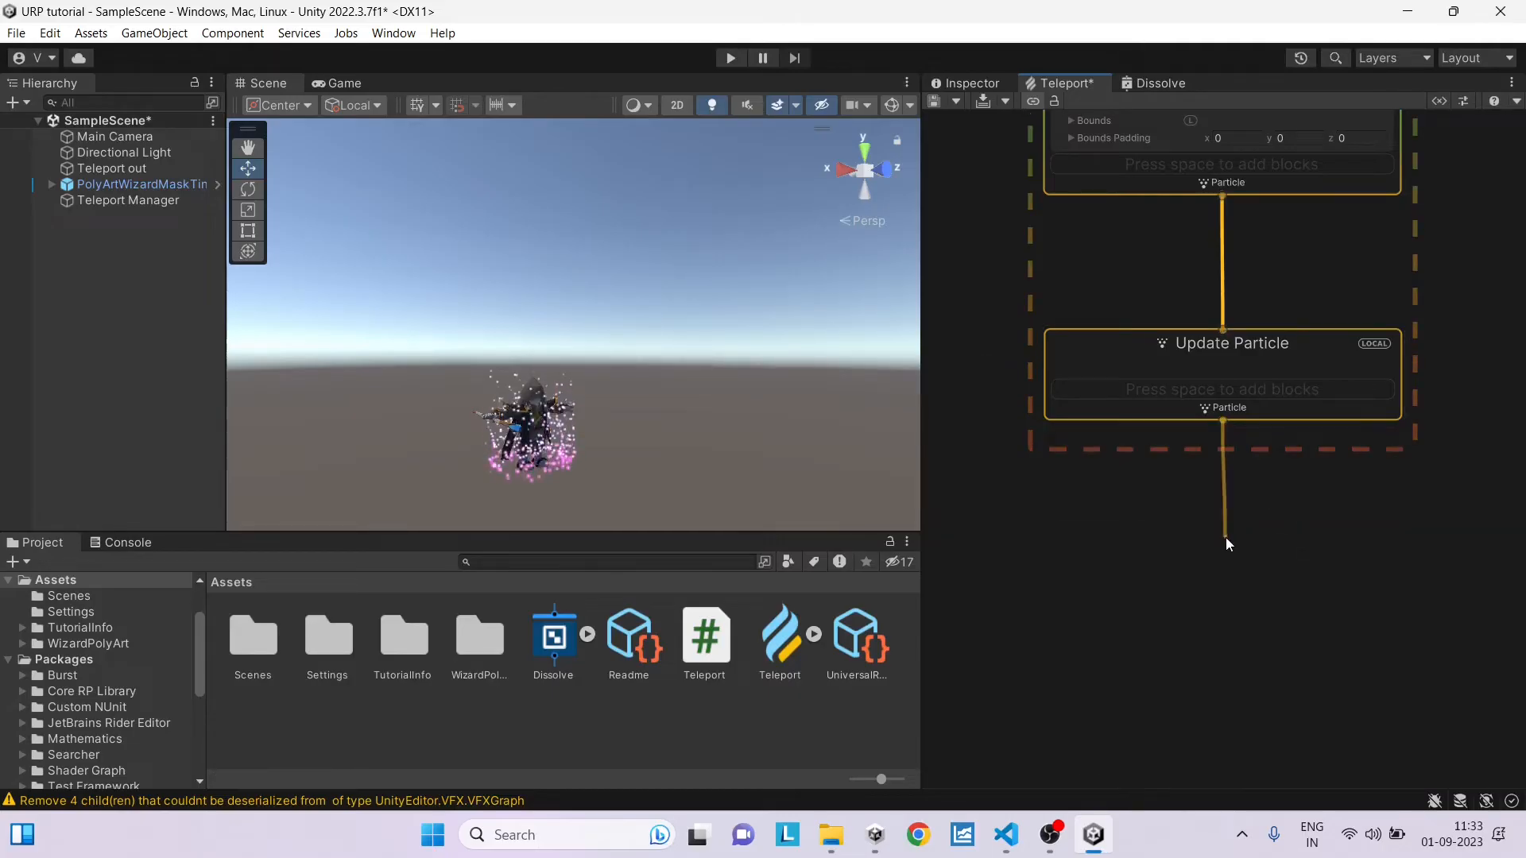
drag(1222, 416, 1226, 537)
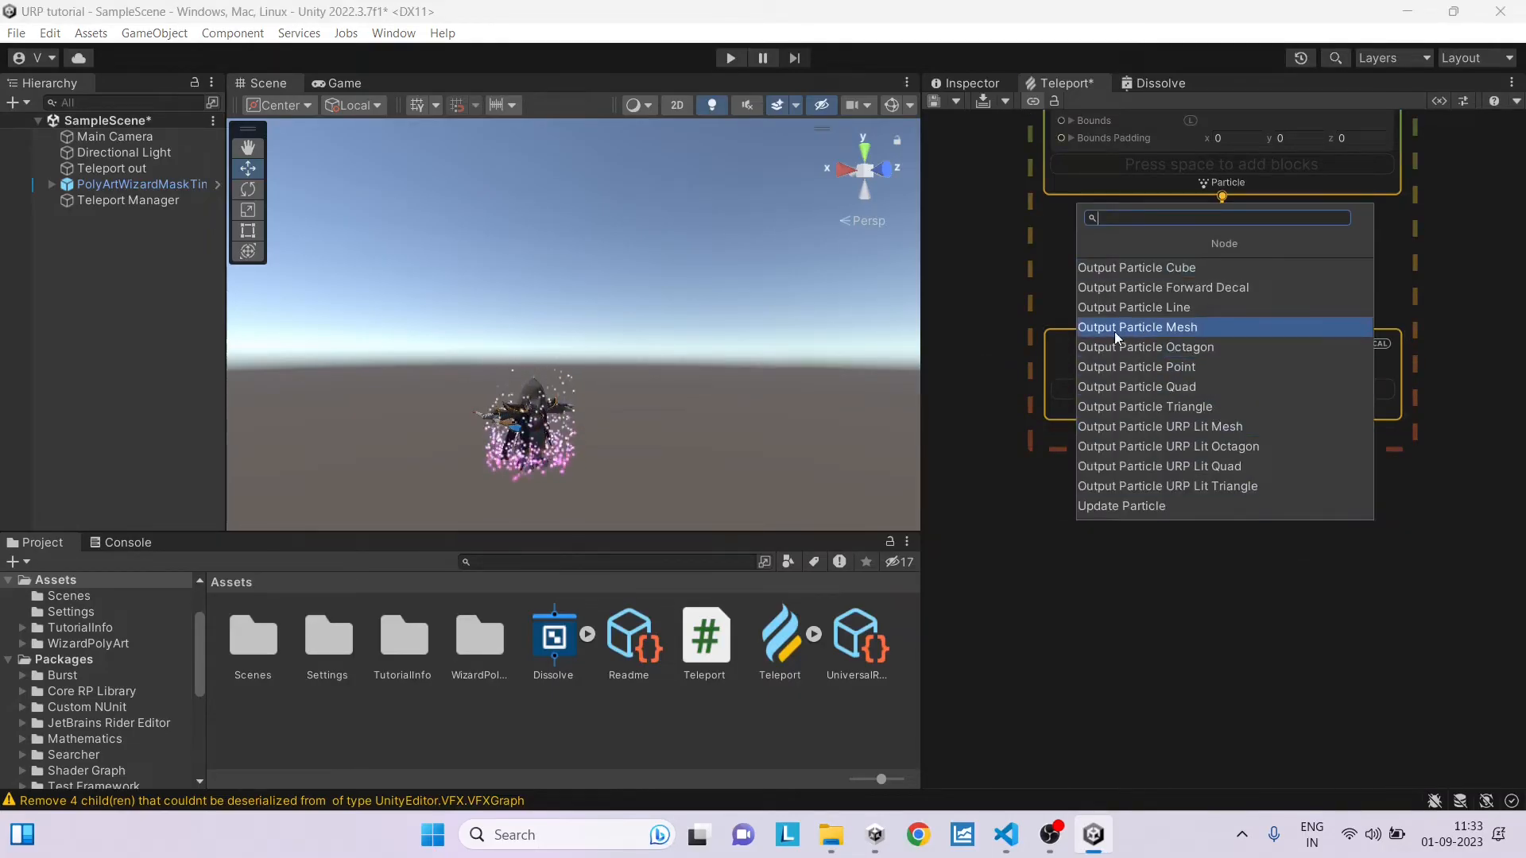
click(1141, 327)
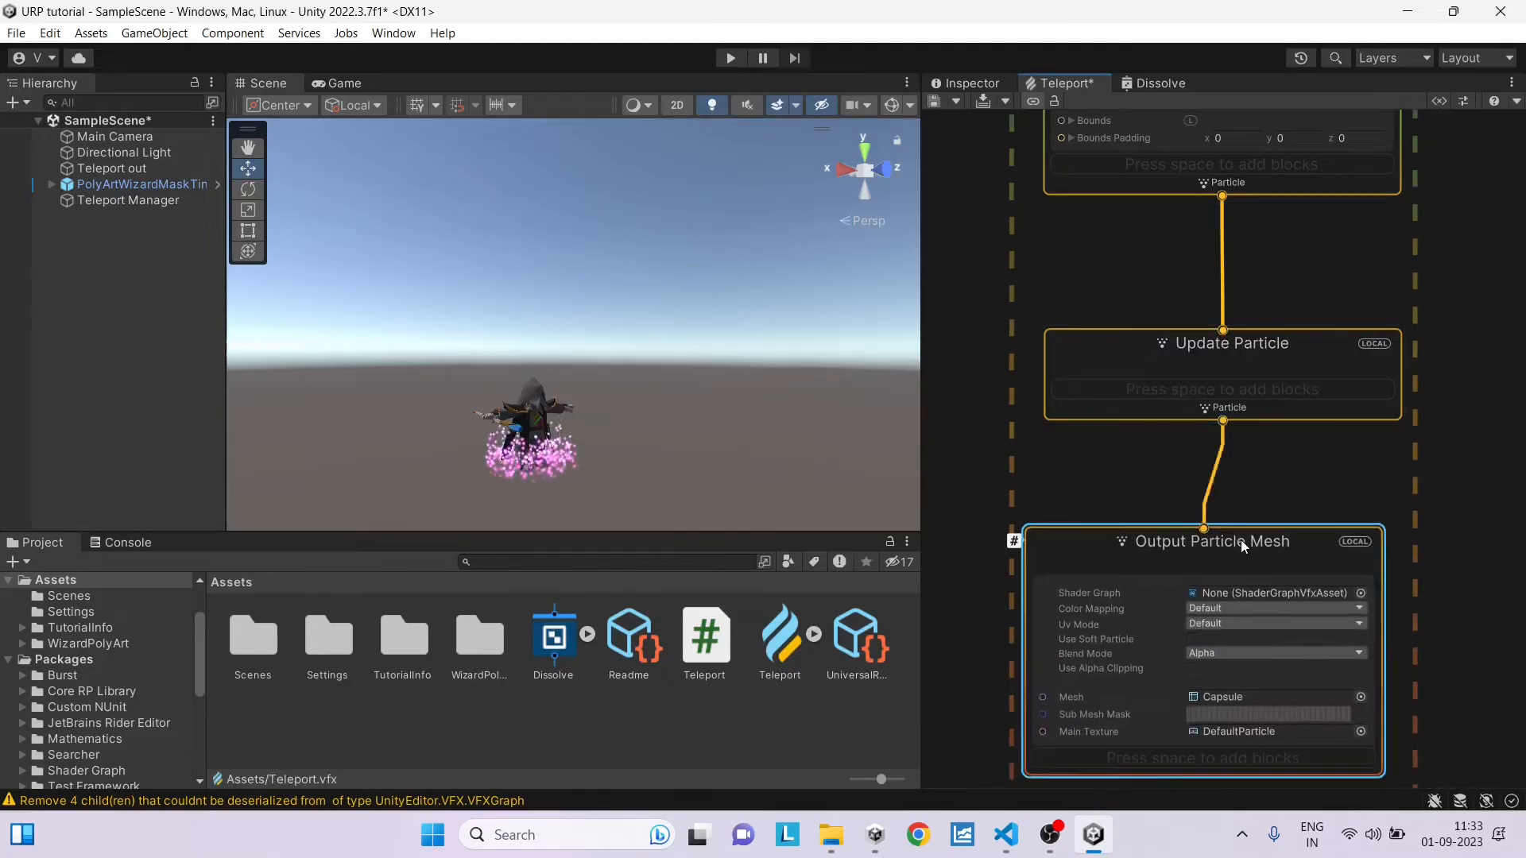
scroll(1241, 540, down, 3)
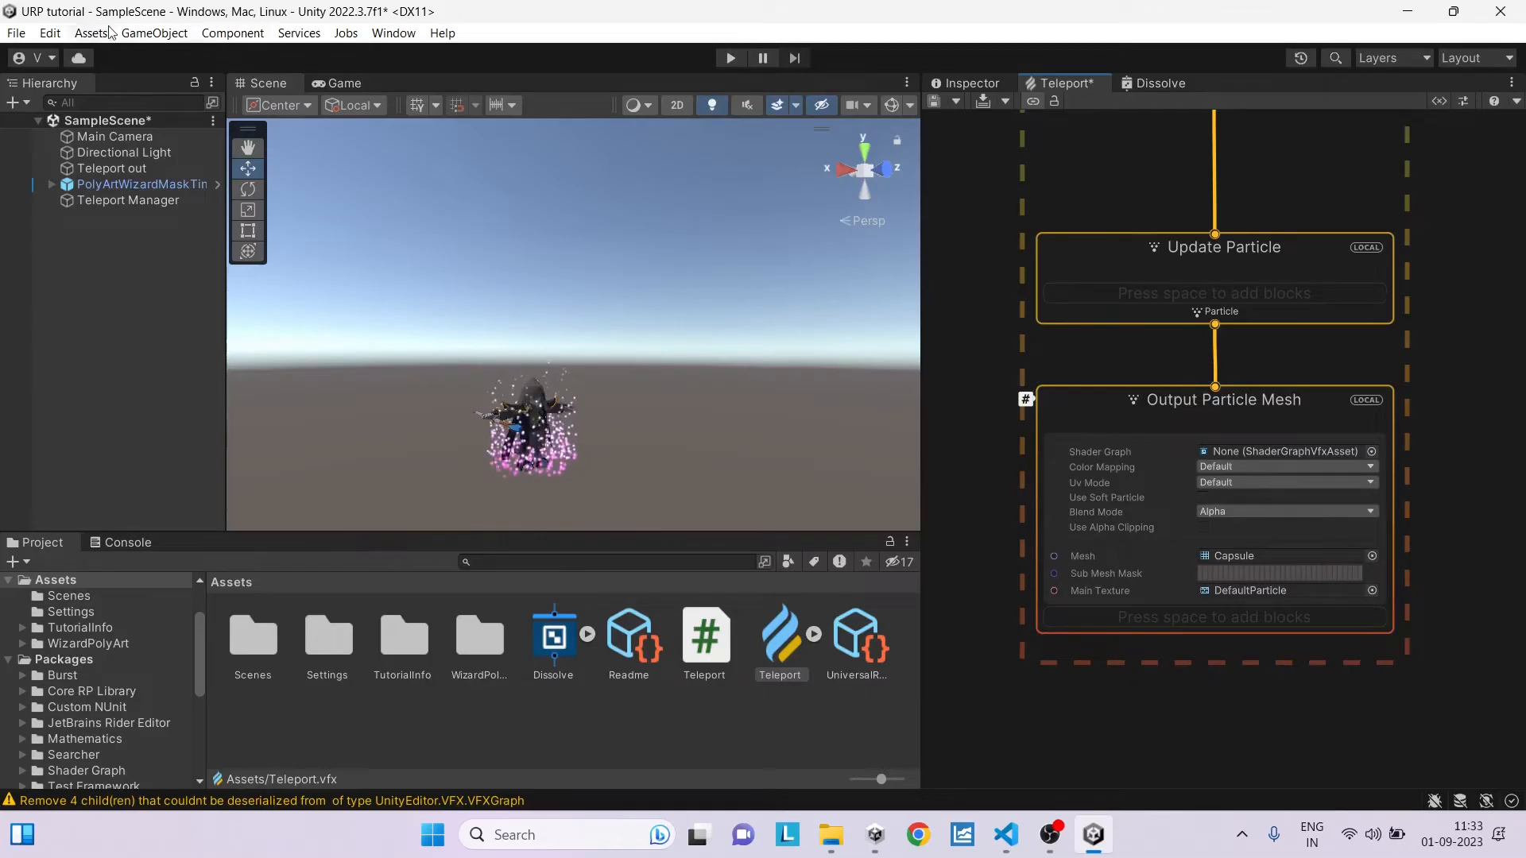
click(51, 32)
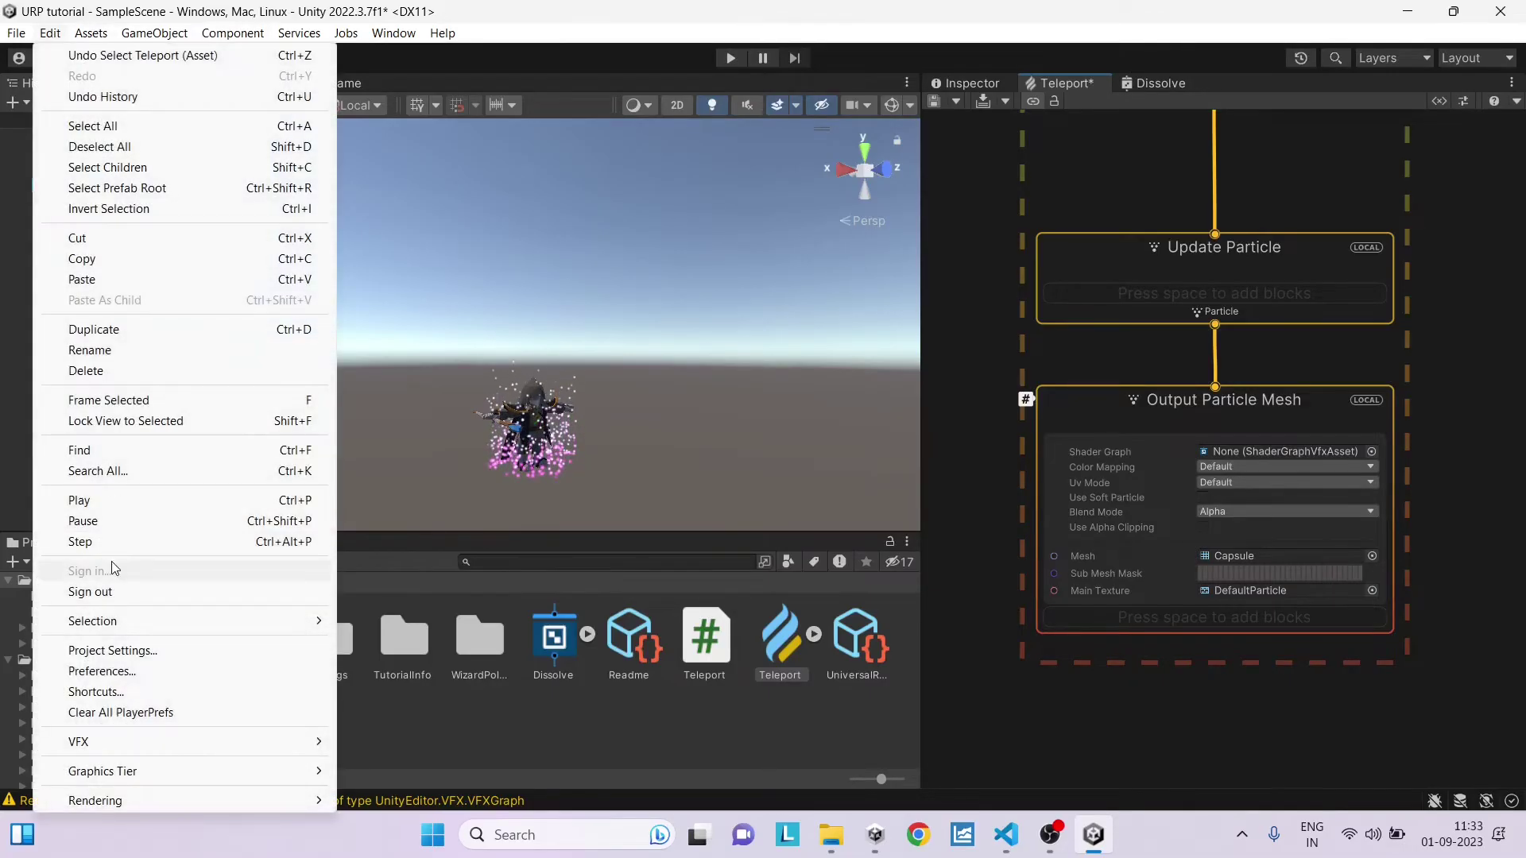
click(153, 671)
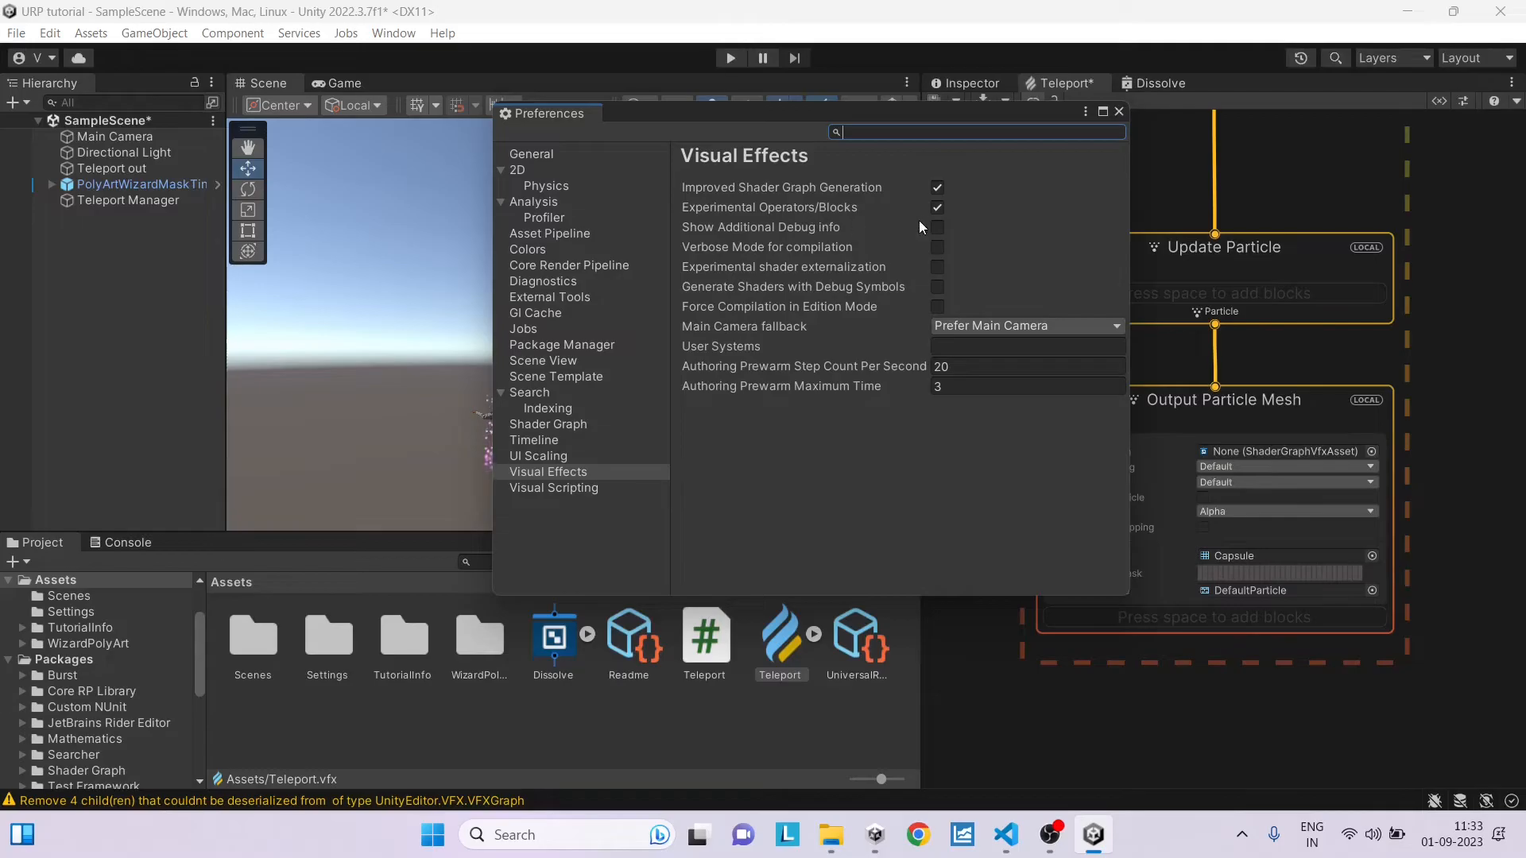
Step: Add a Set Scale.XYZ block to the Output Particle Mesh context
click(1118, 111)
scroll(1304, 632, up, 1)
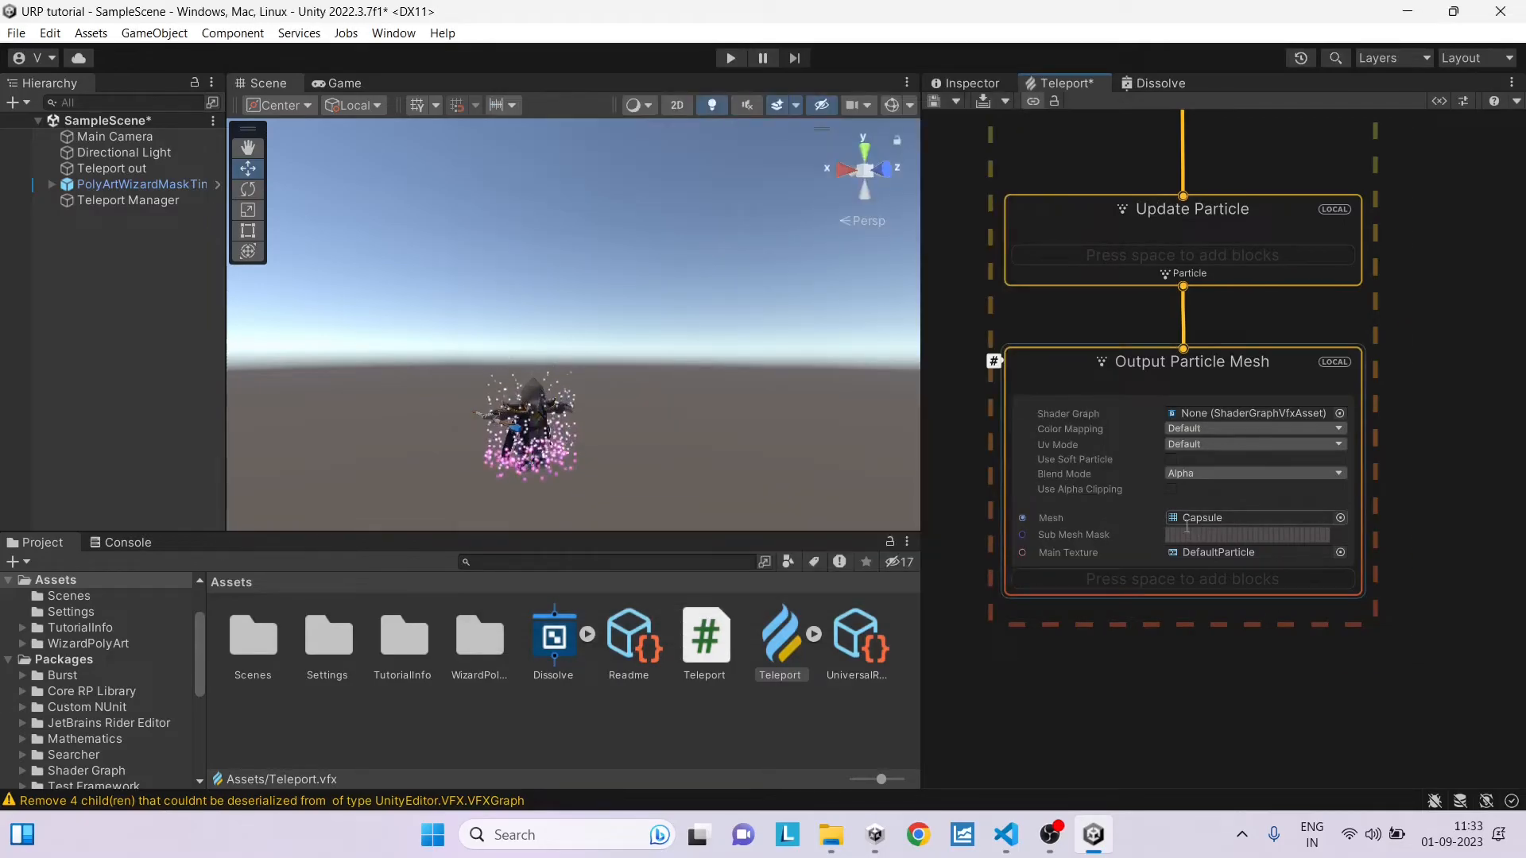
click(1205, 585)
right_click(1205, 586)
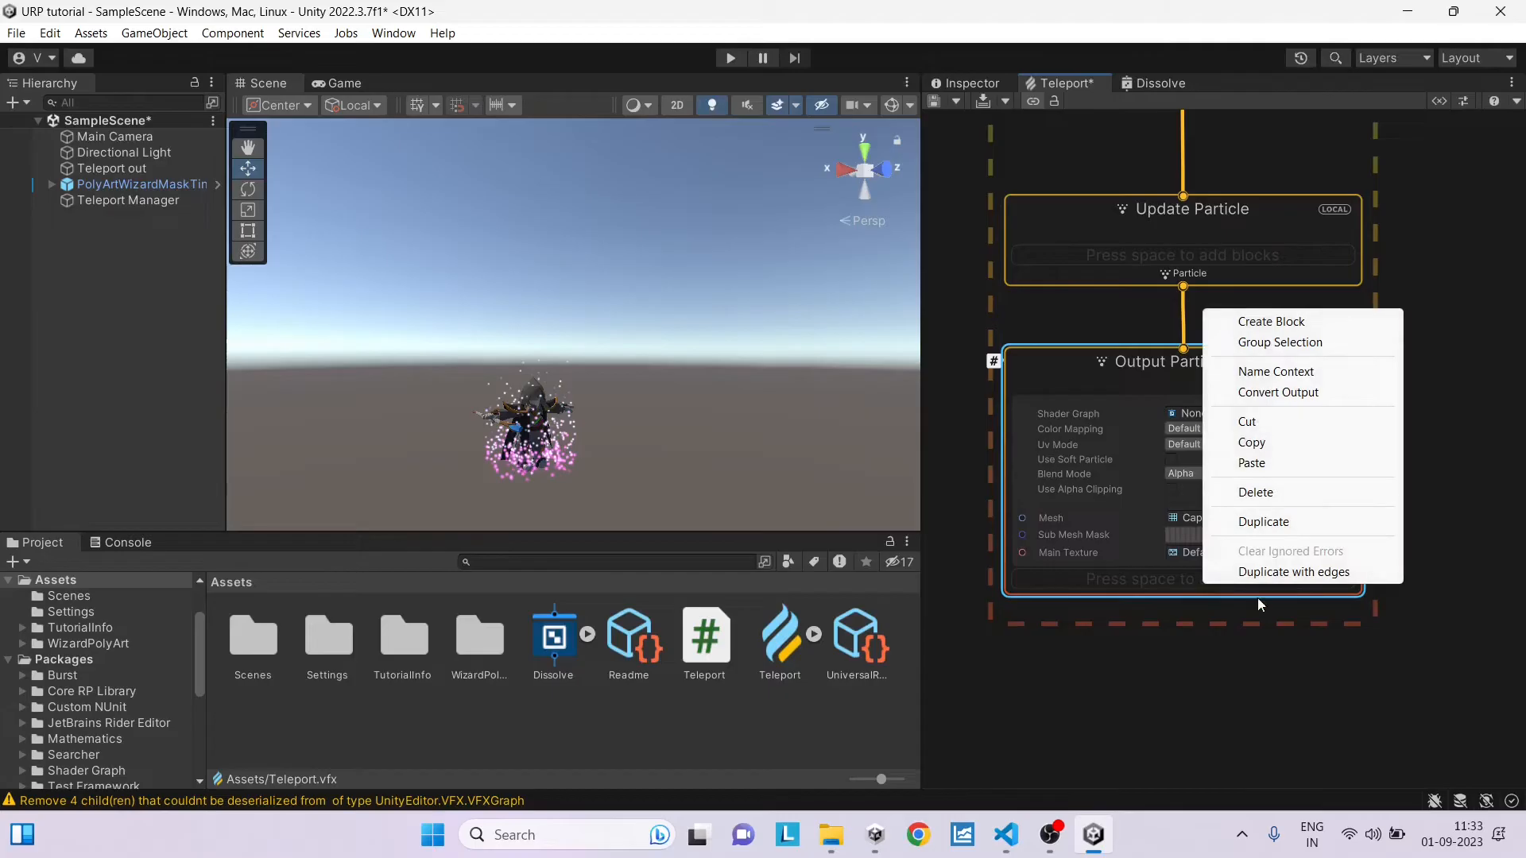
click(1272, 322)
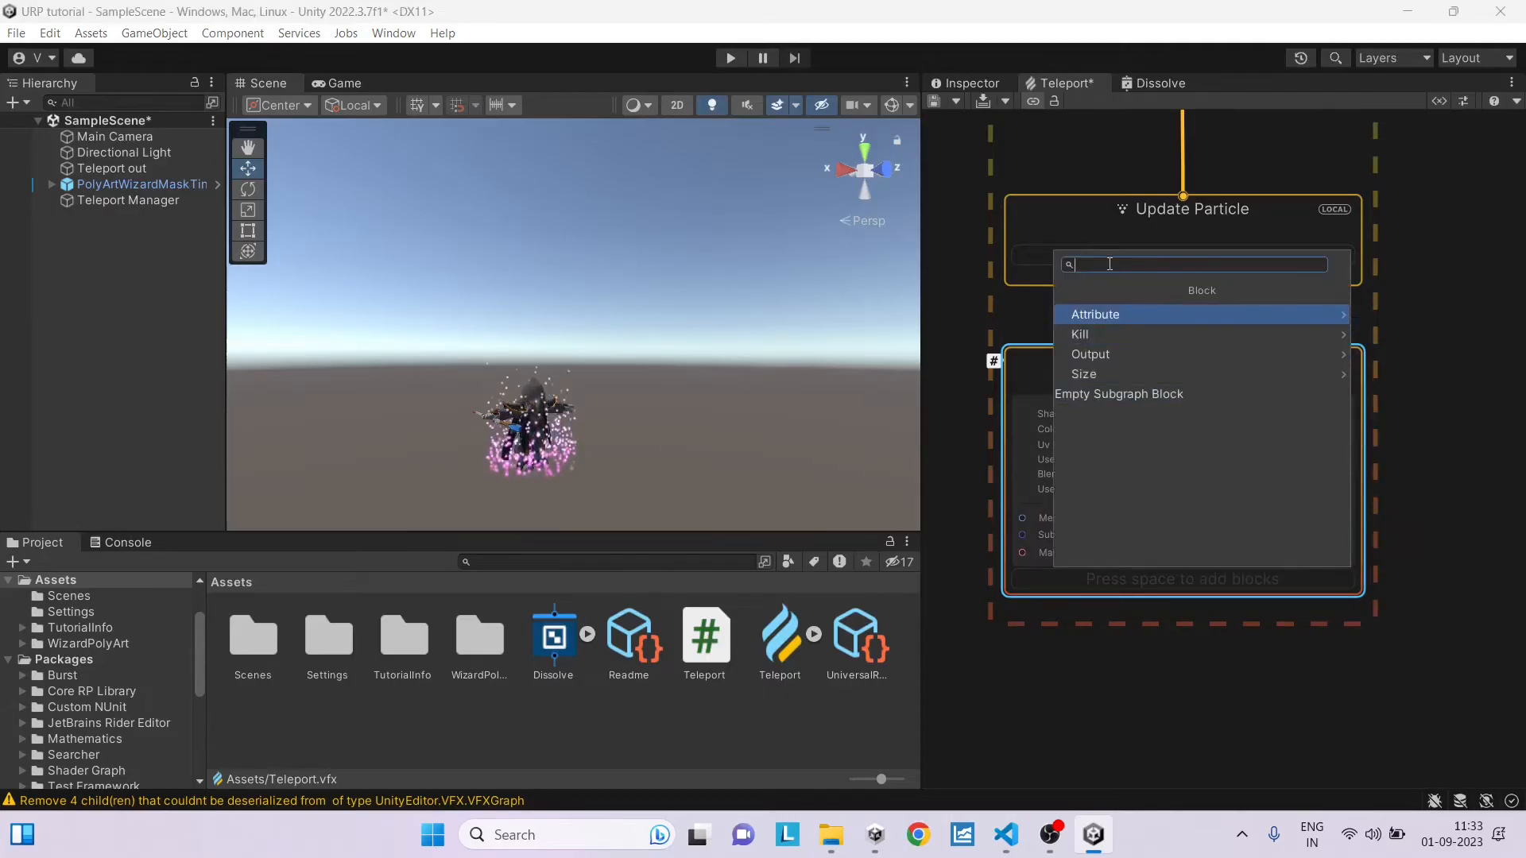
text(set)
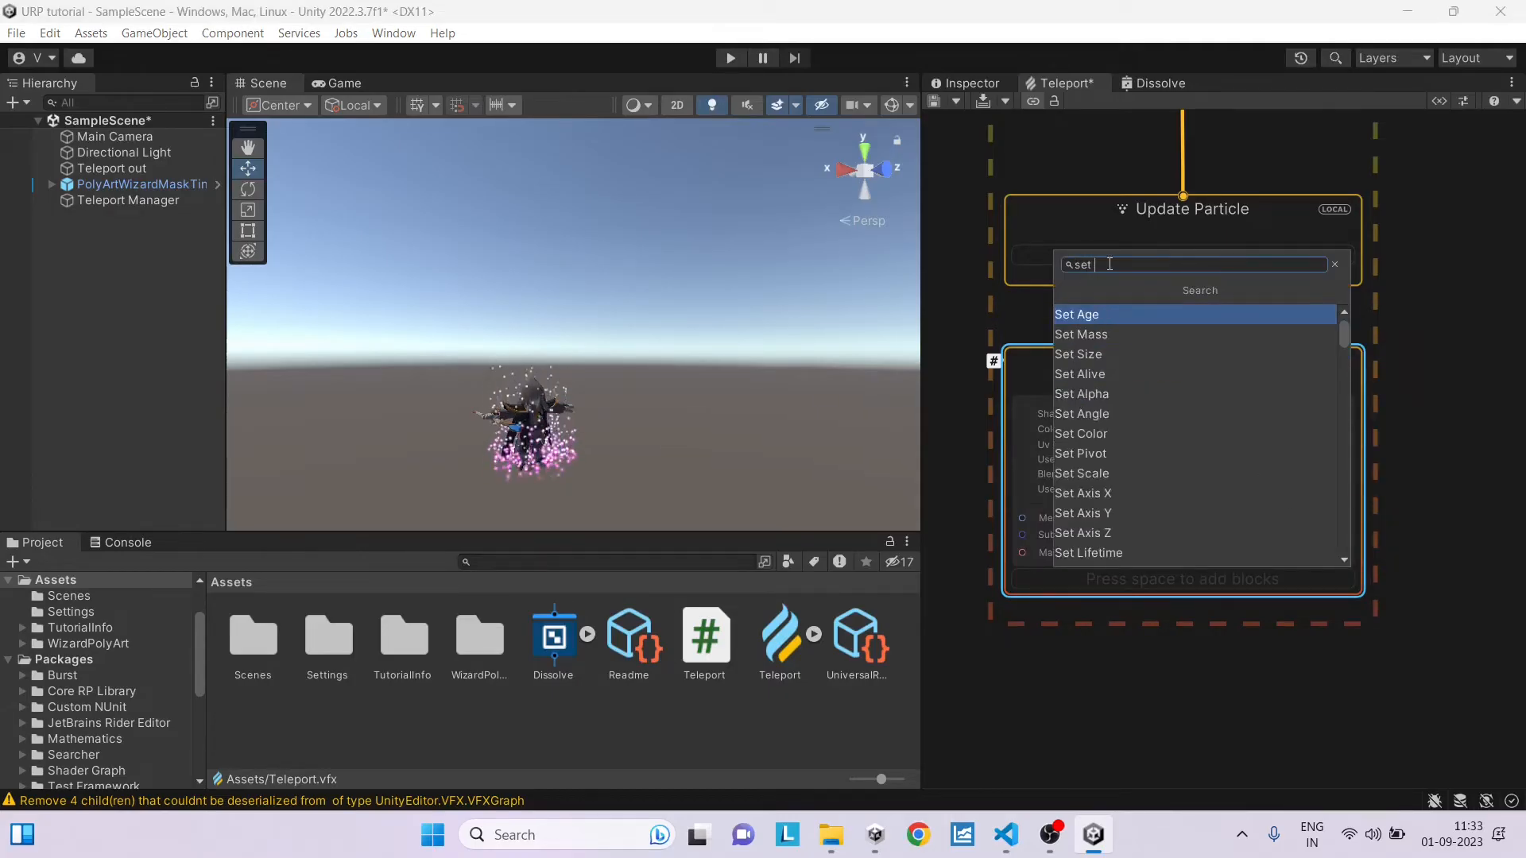
text( sc)
click(1081, 315)
Step: Enter a scale of 10 on x, y and z
click(1202, 645)
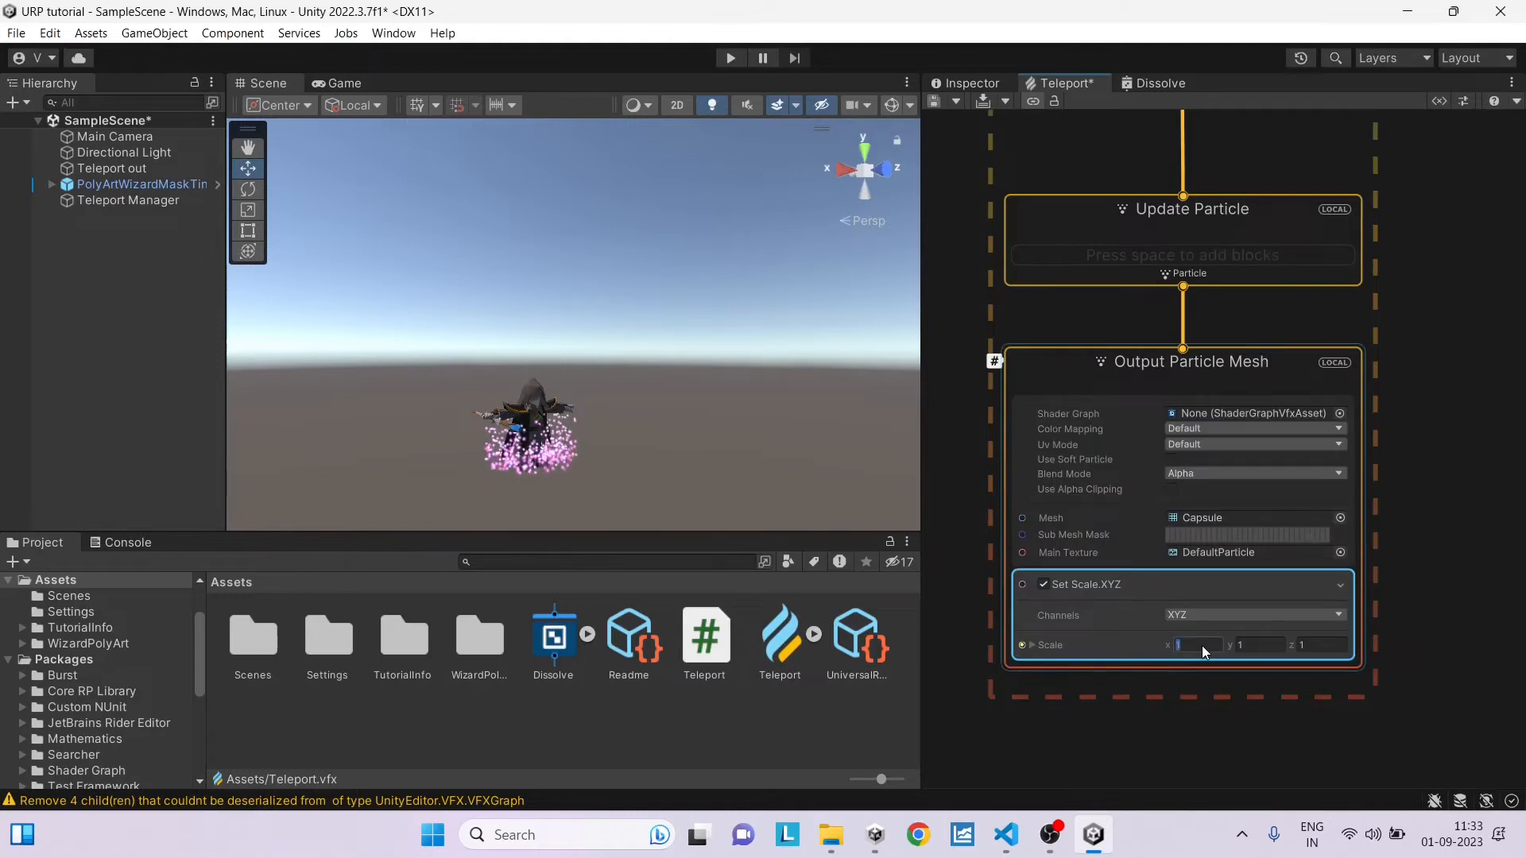
text(10)
click(1256, 646)
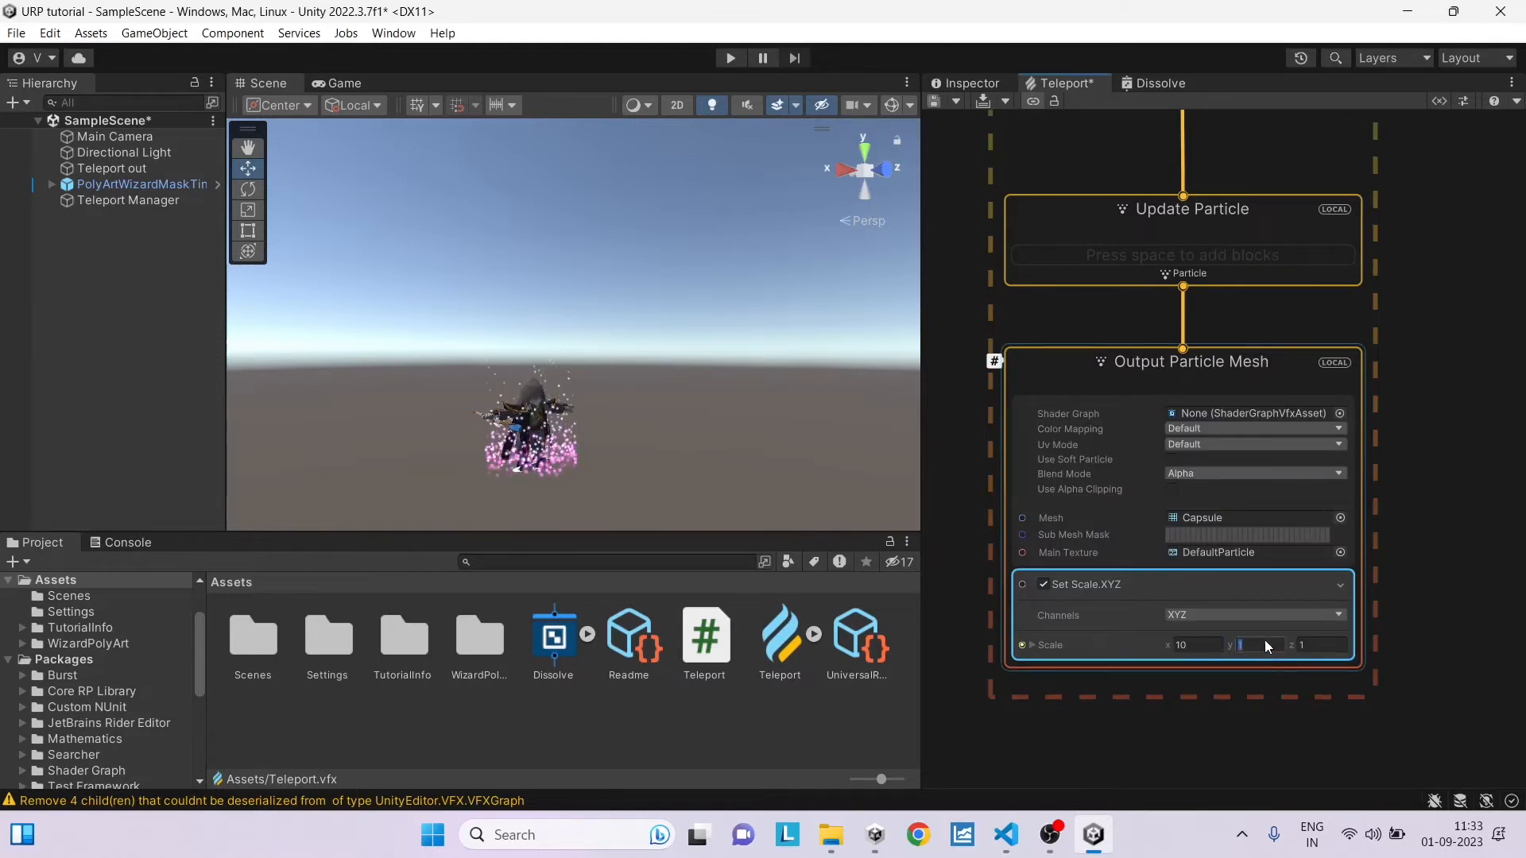
text(10)
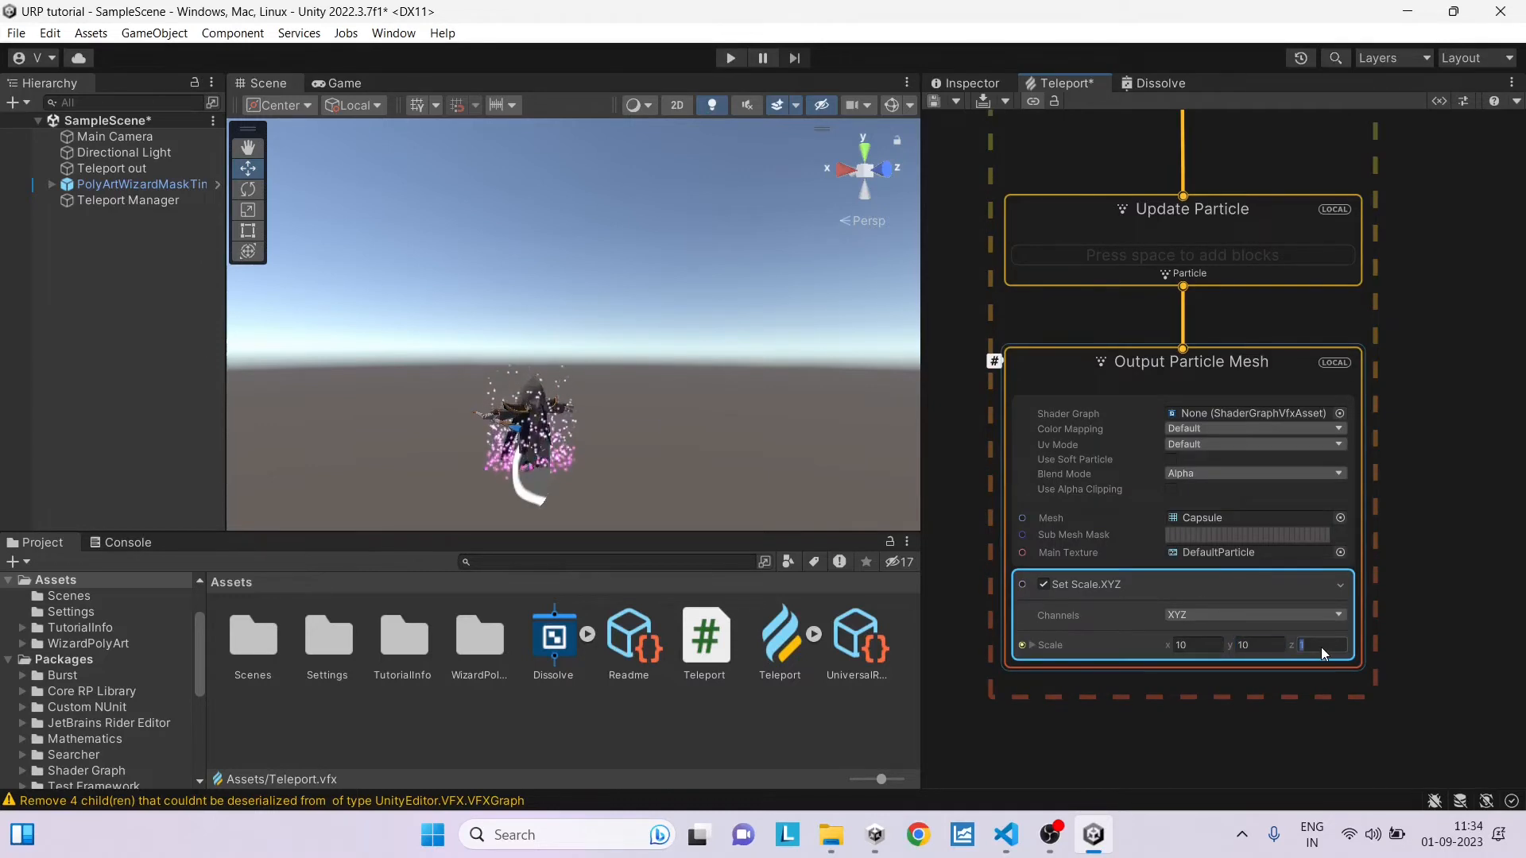
click(1403, 635)
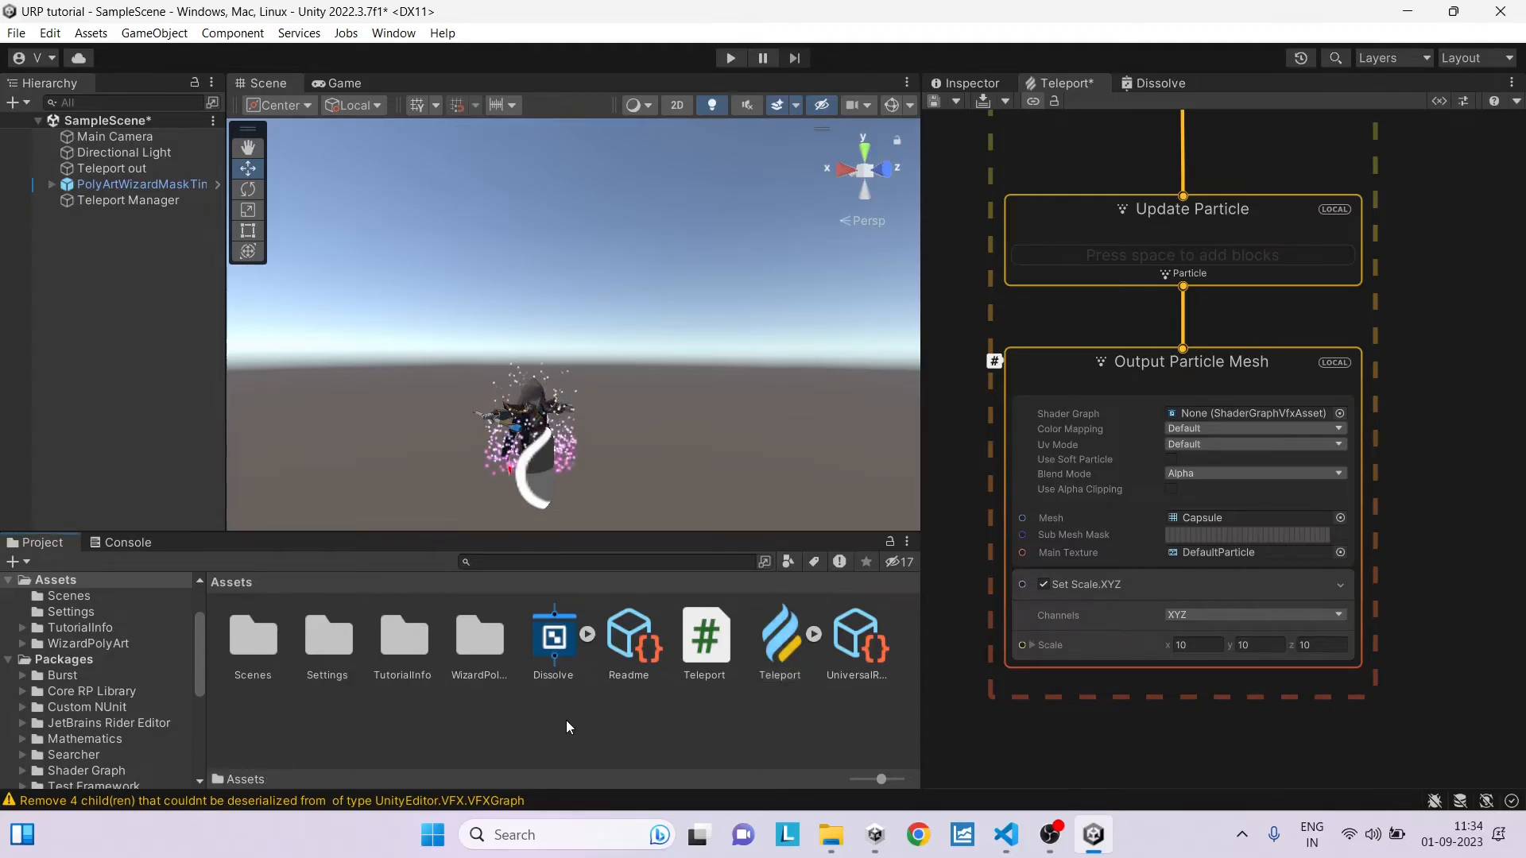
right_click(566, 720)
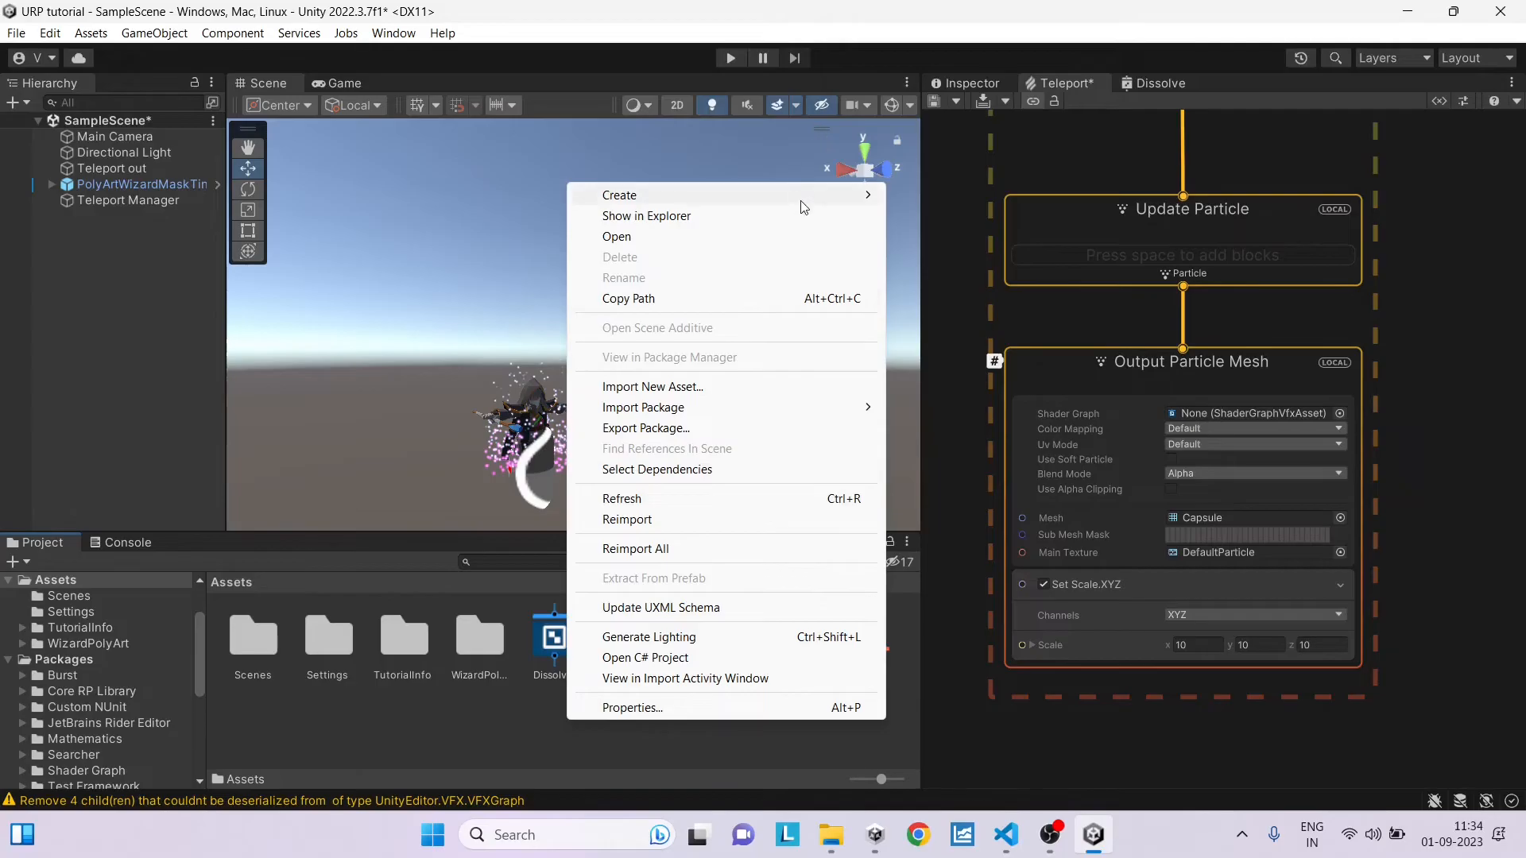
mouse_move(619, 195)
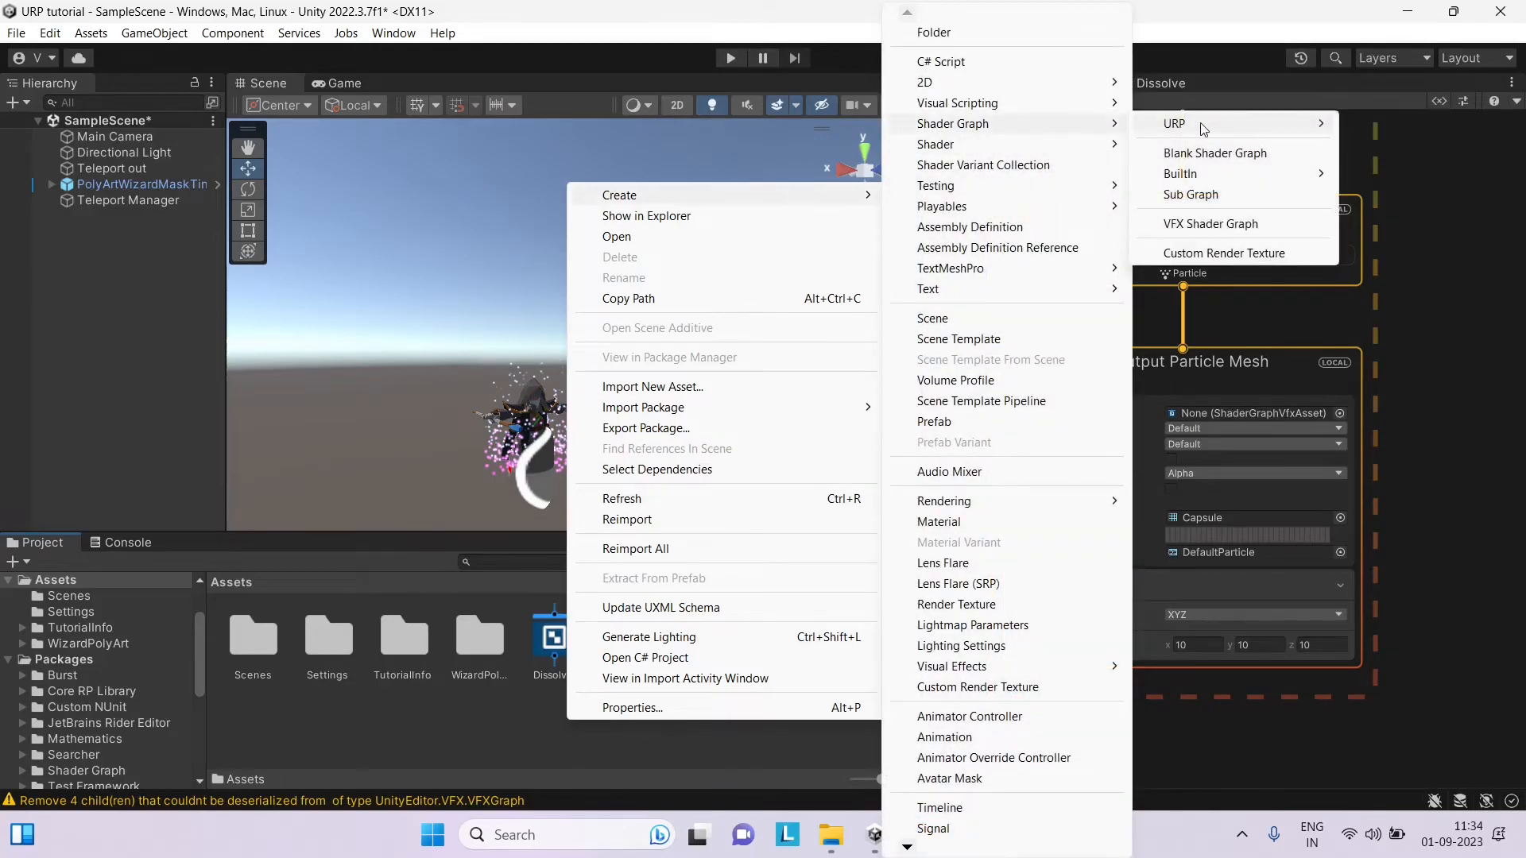
mouse_move(1175, 124)
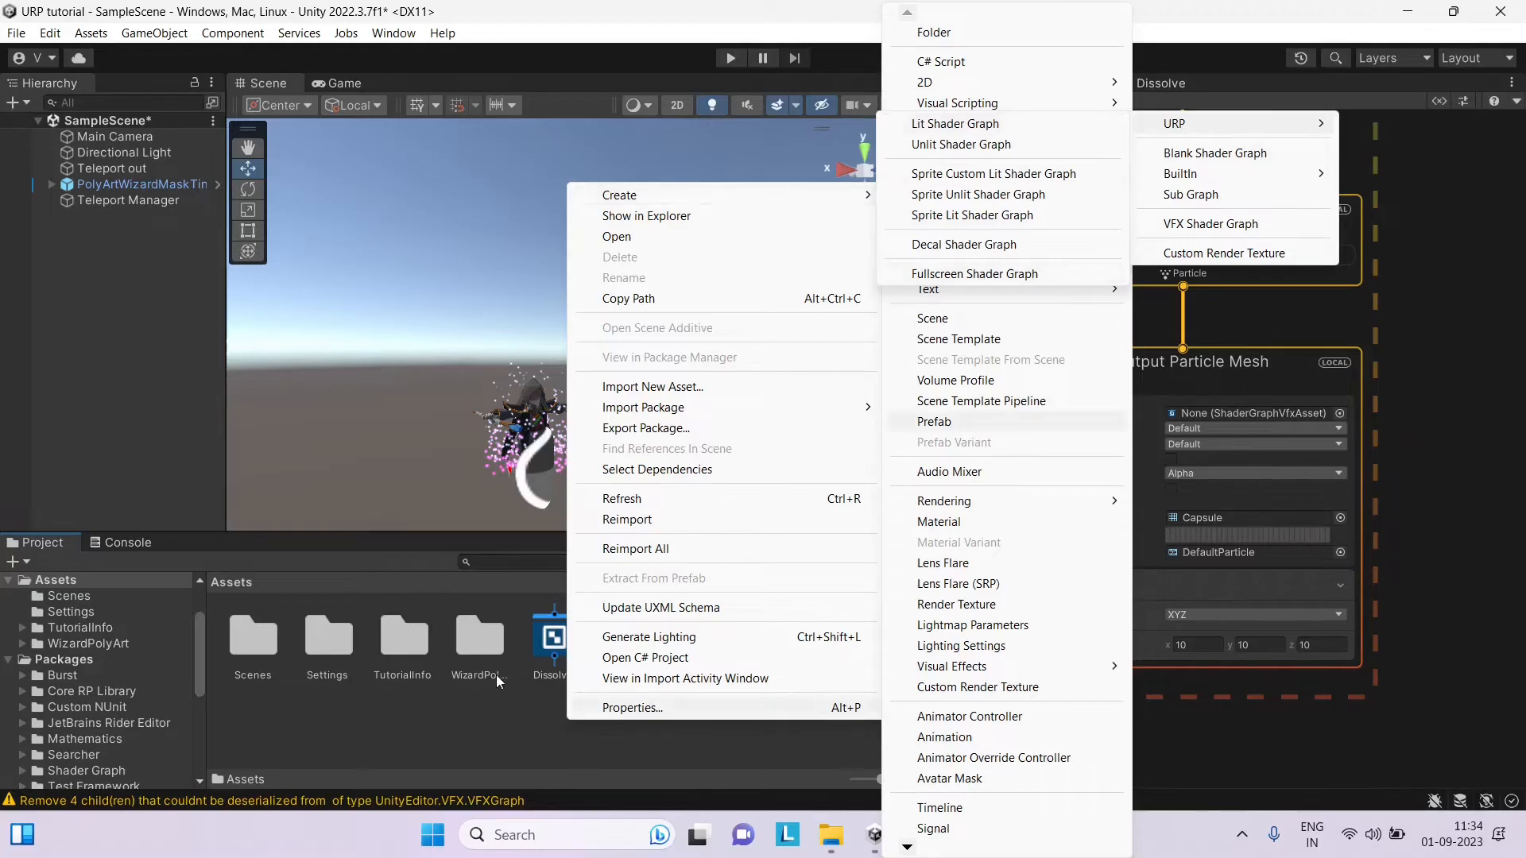
click(574, 657)
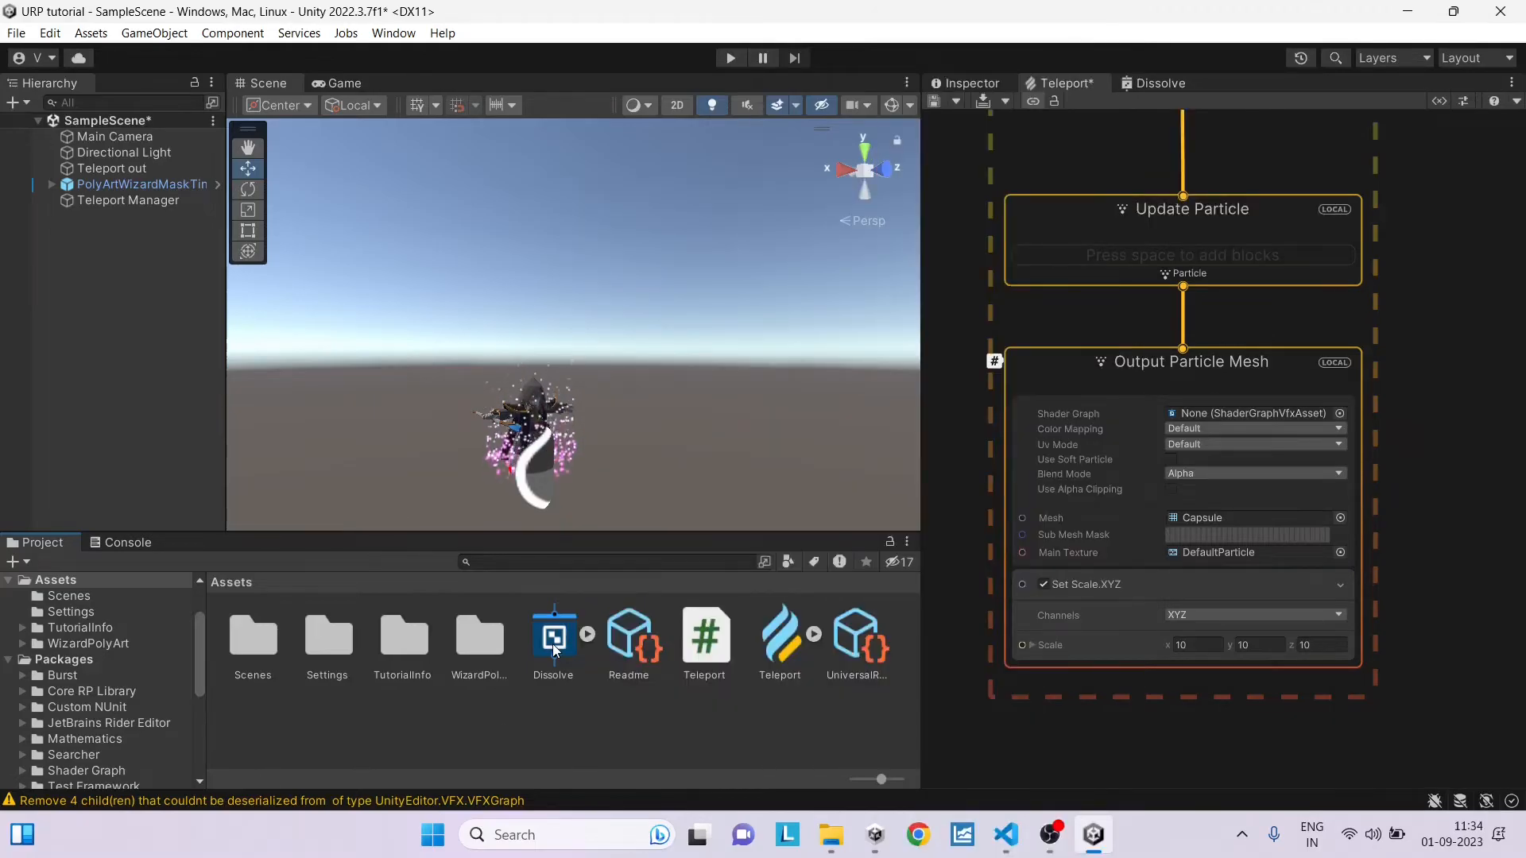
Step: Open the Dissolve shader graph and frame its nodes in view
double_click(553, 644)
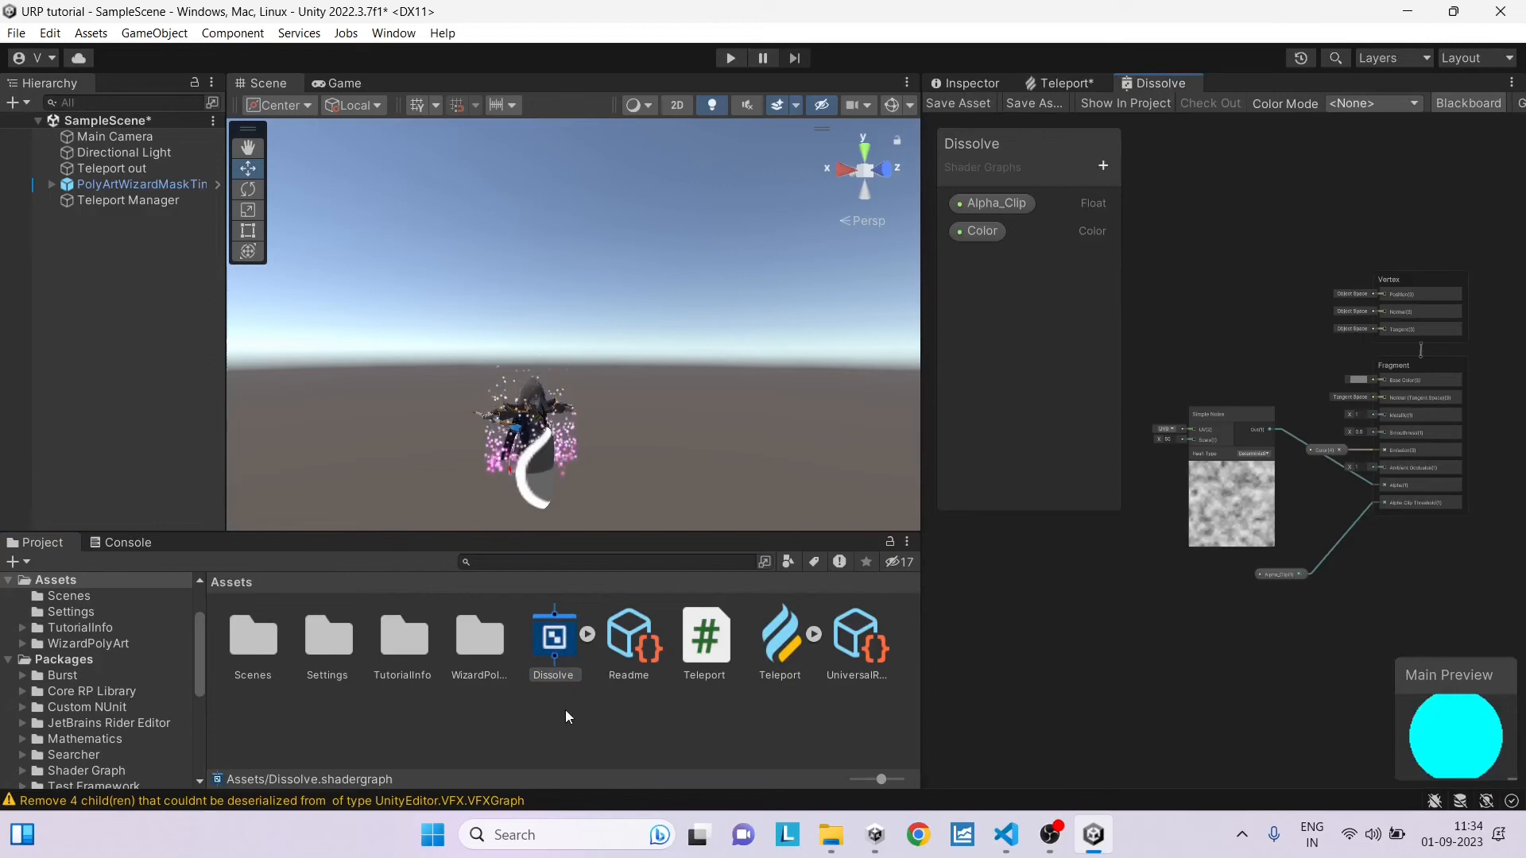
mouse_move(1302, 621)
middle_down()
mouse_move(1177, 645)
mouse_move(1260, 657)
middle_up()
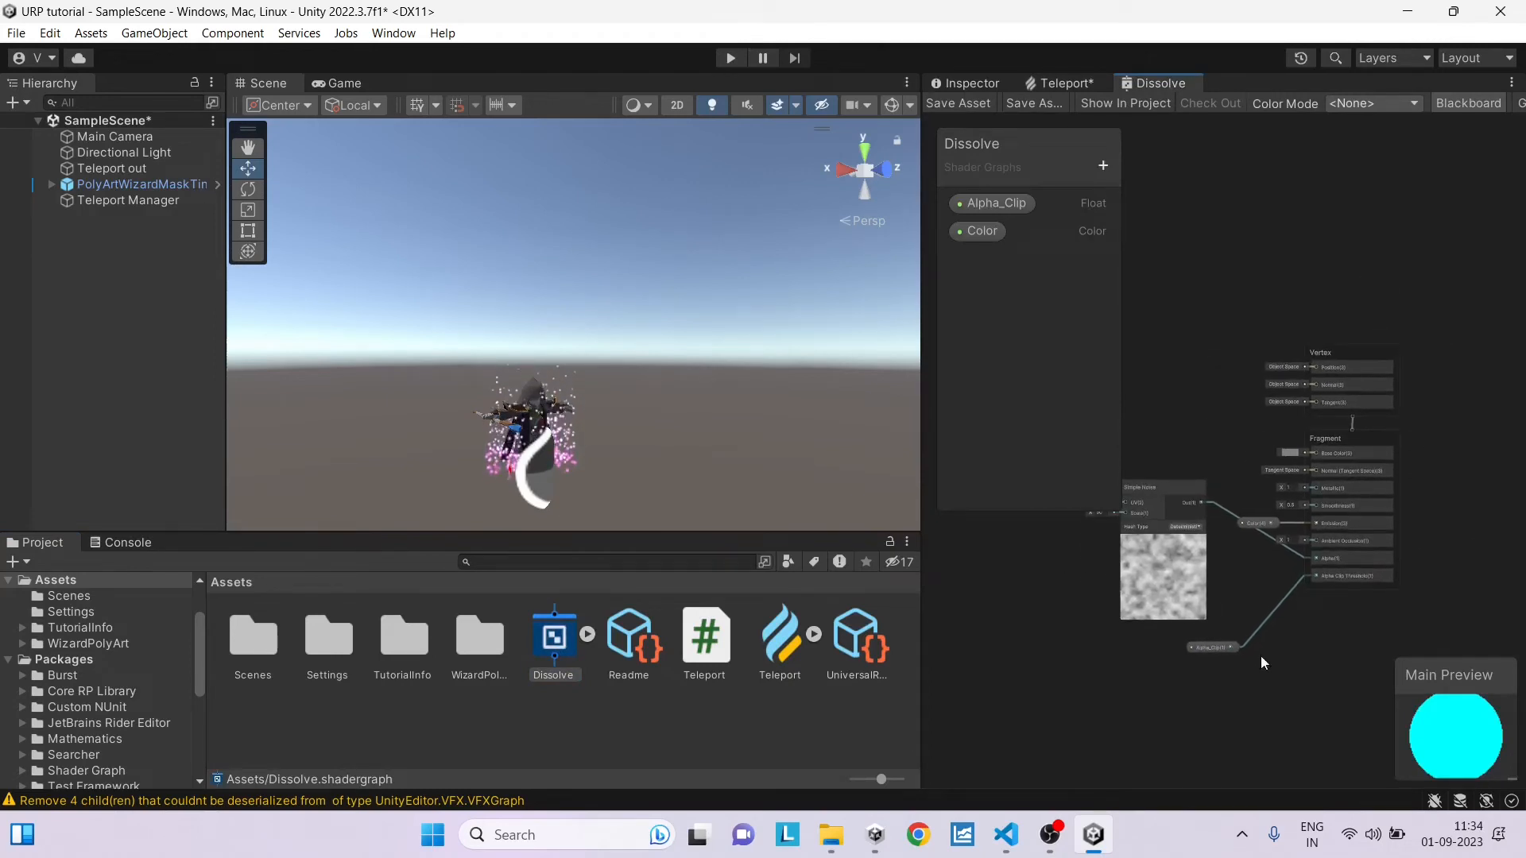
scroll(1390, 339, up, 2)
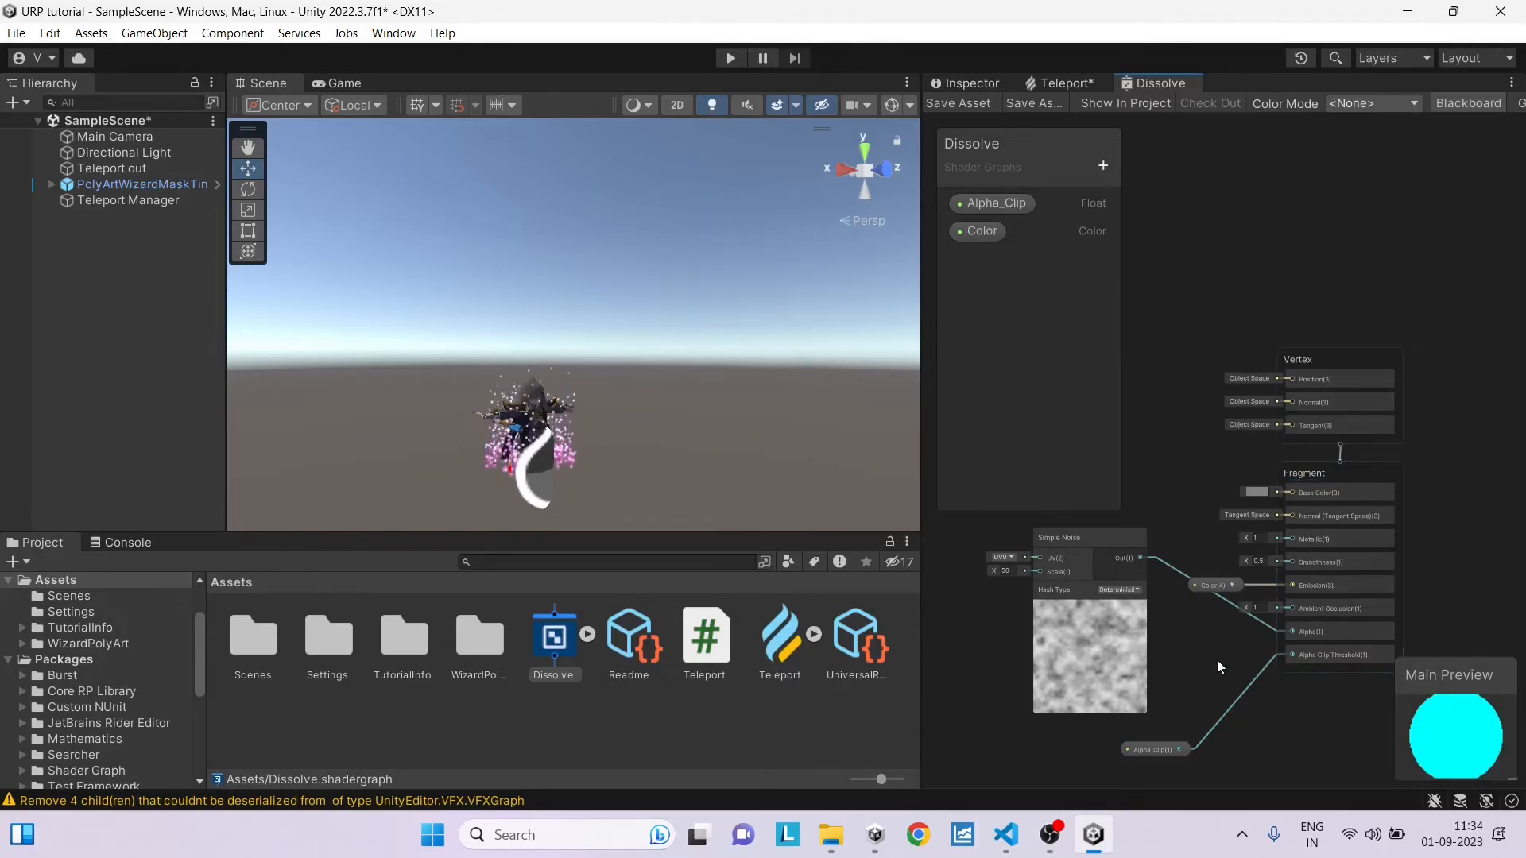
middle_drag(1217, 659, 1276, 637)
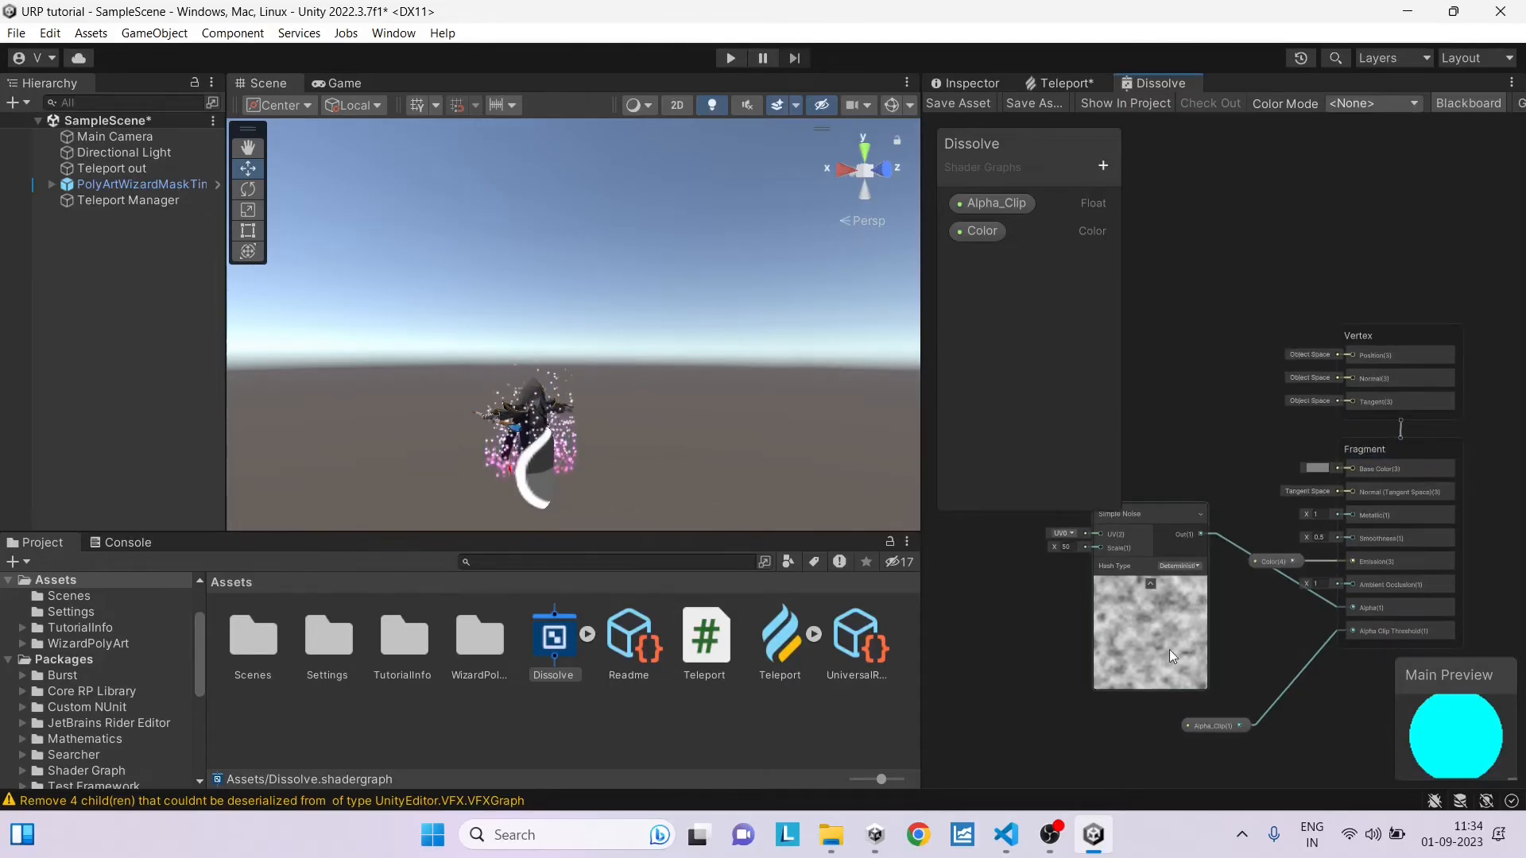
scroll(1228, 644, up, 1)
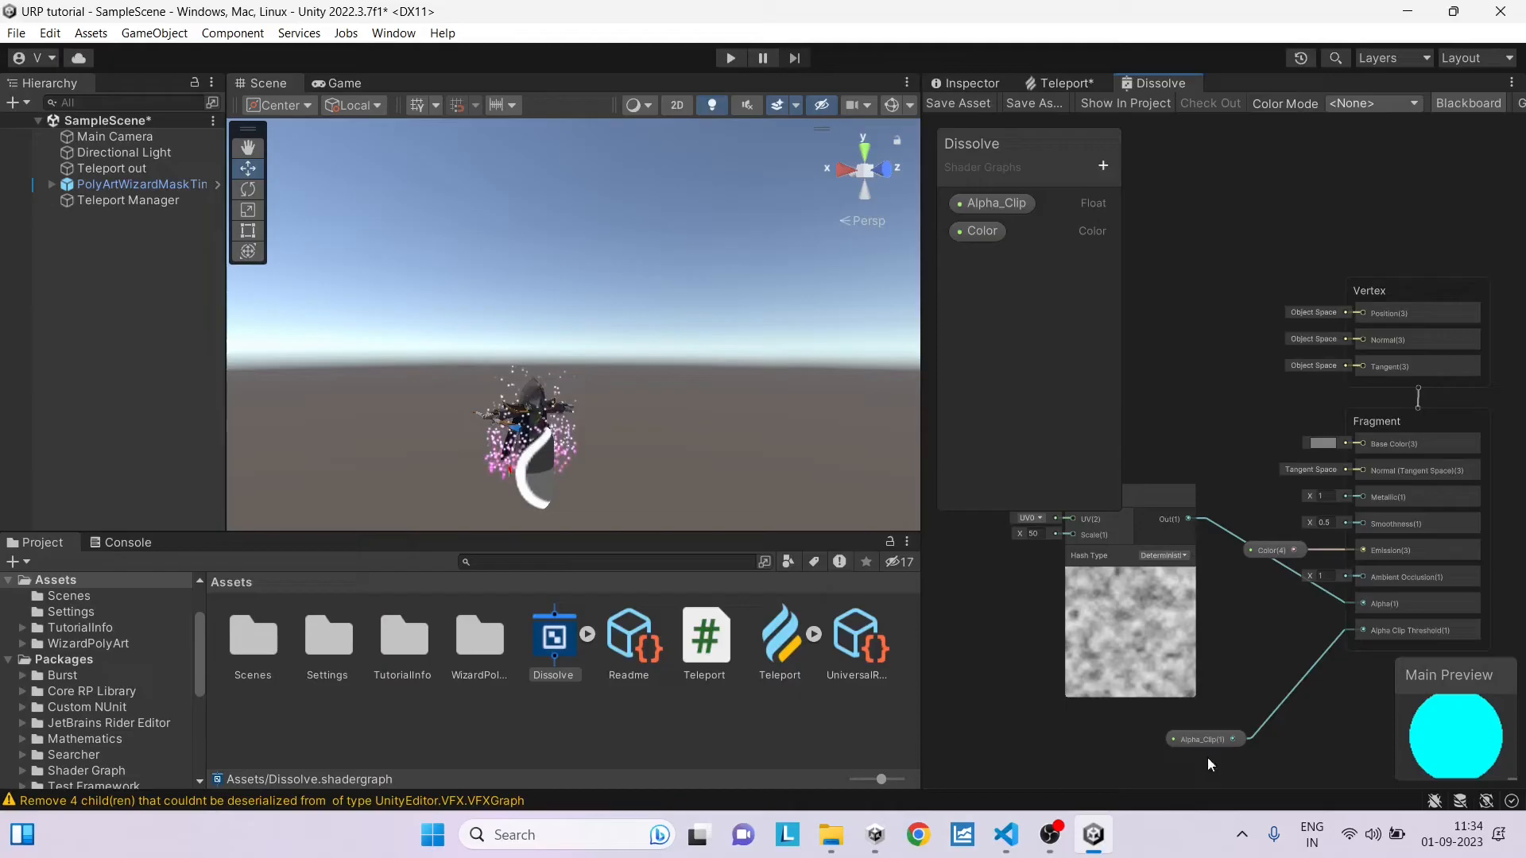
Step: Browse the Blackboard's new-property type list twice without adding a property
click(1106, 167)
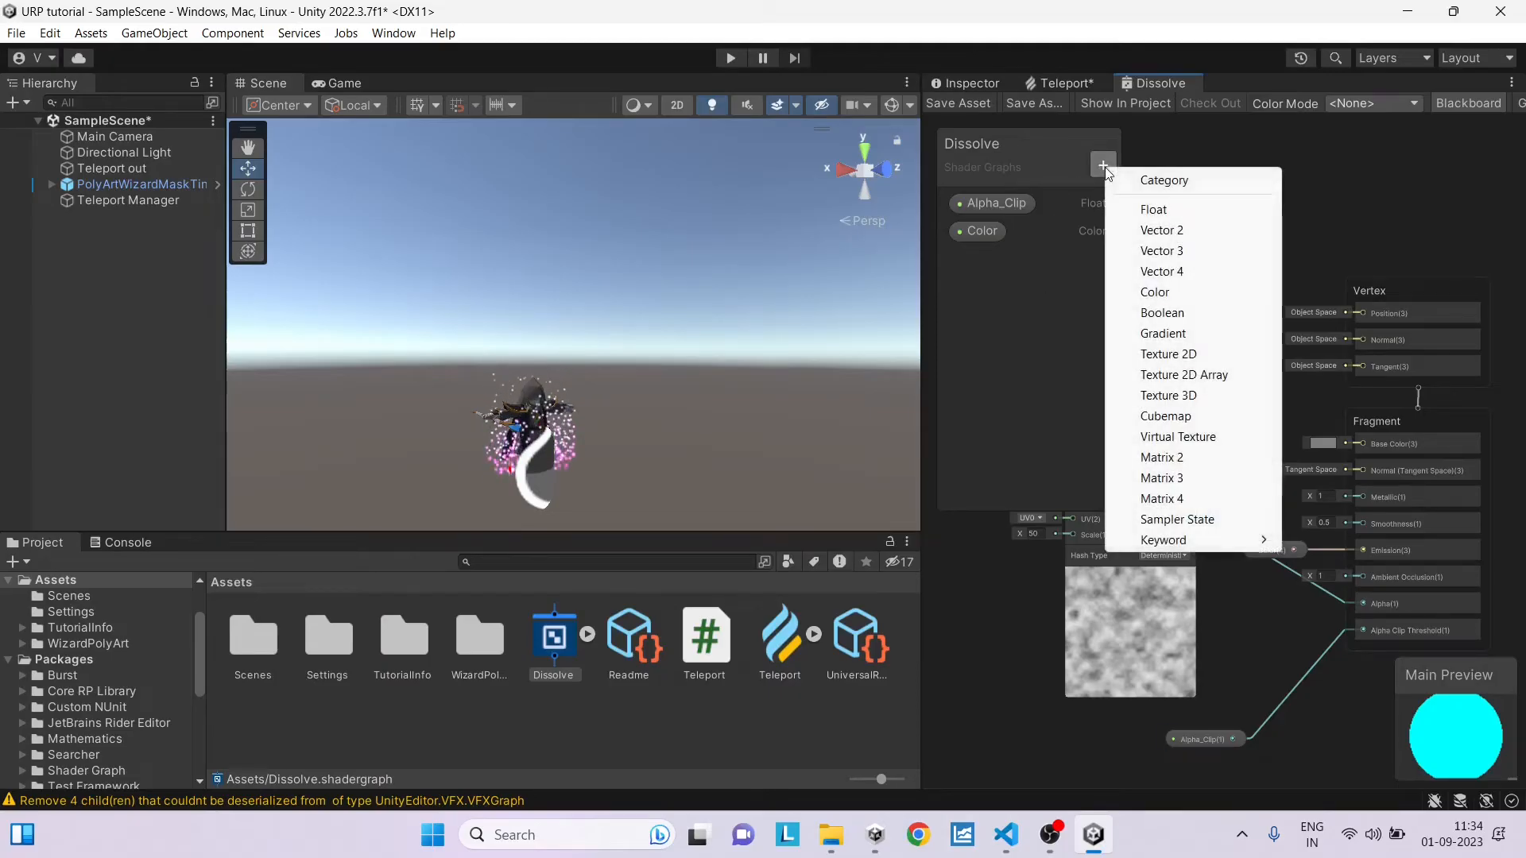
click(1033, 260)
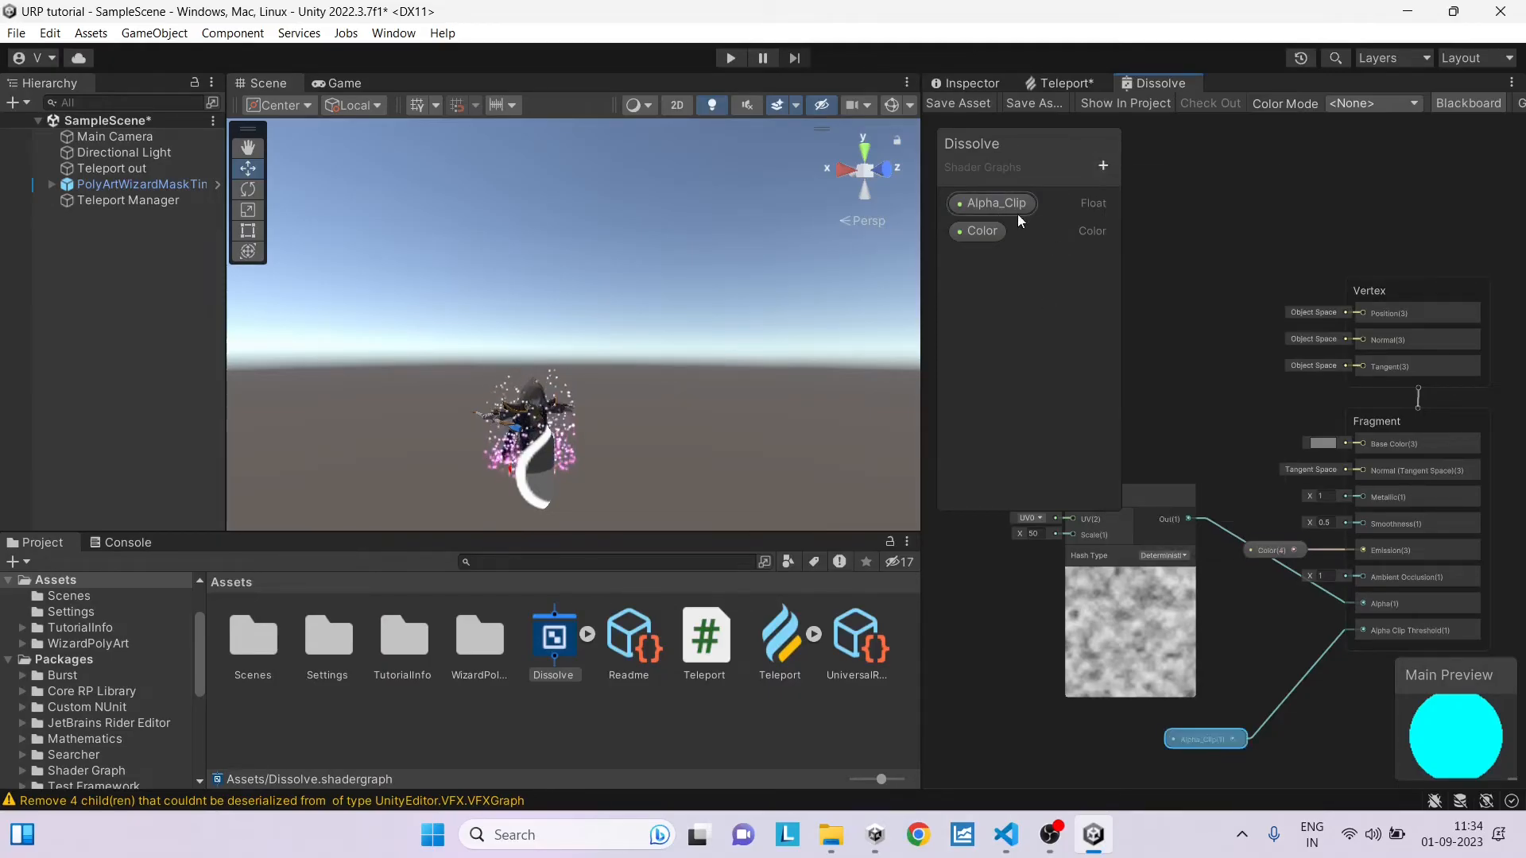
scroll(1246, 715, up, 1)
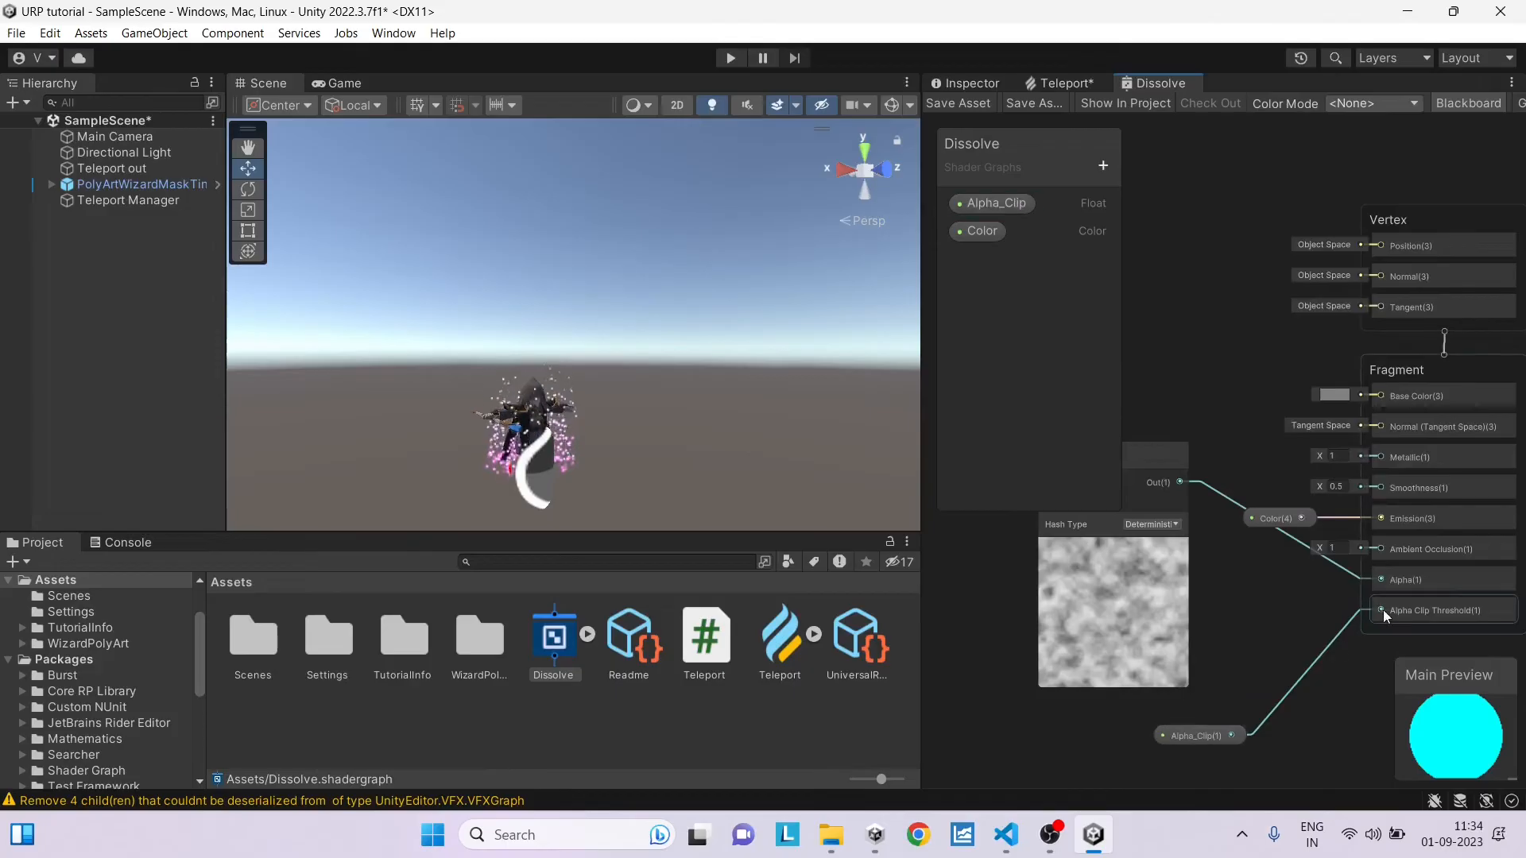
scroll(1315, 716, down, 1)
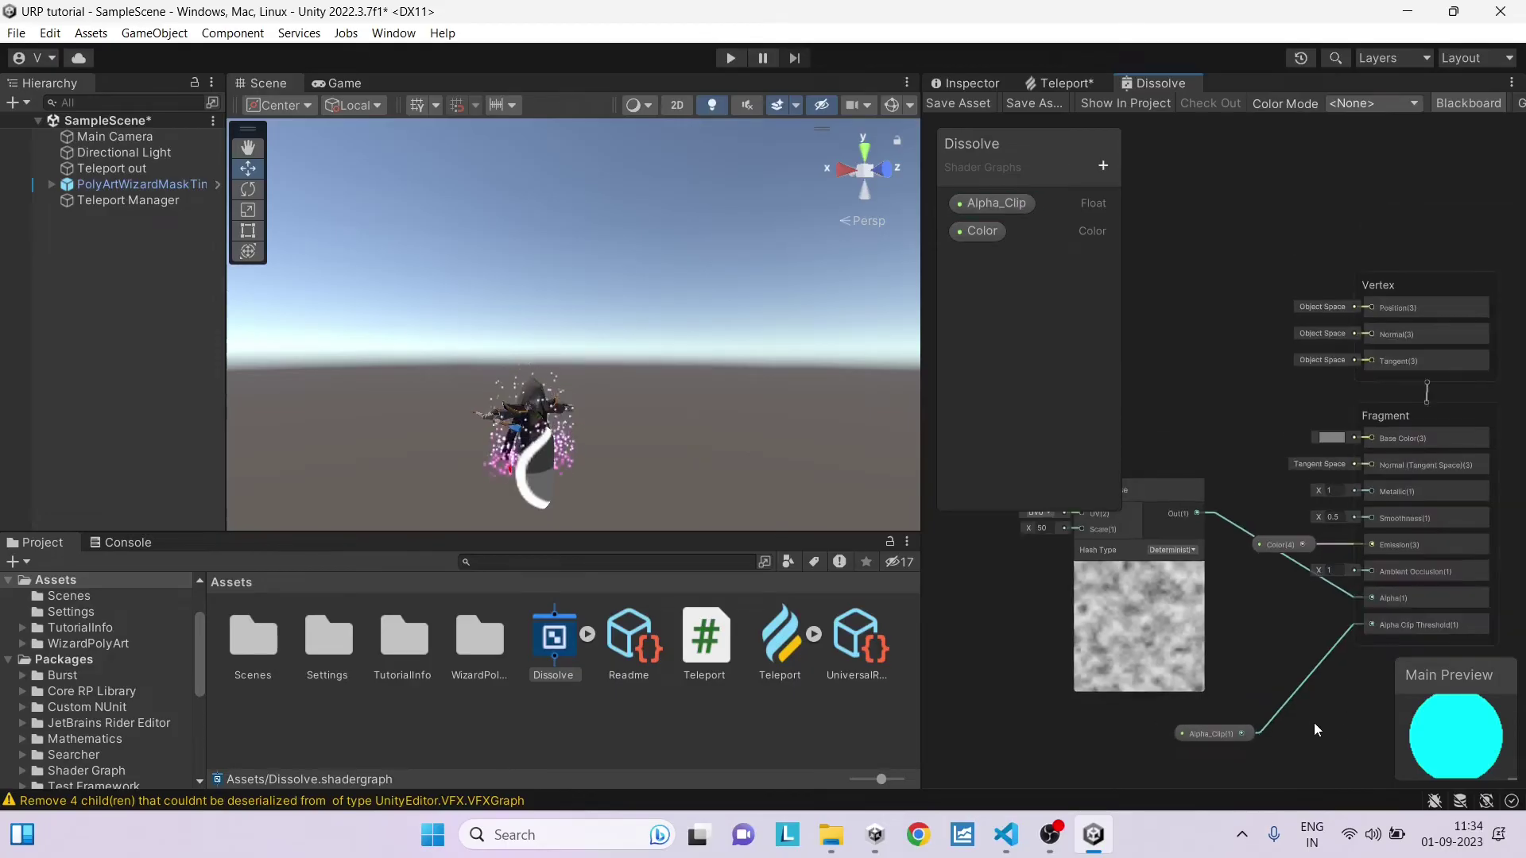
click(1108, 168)
click(984, 258)
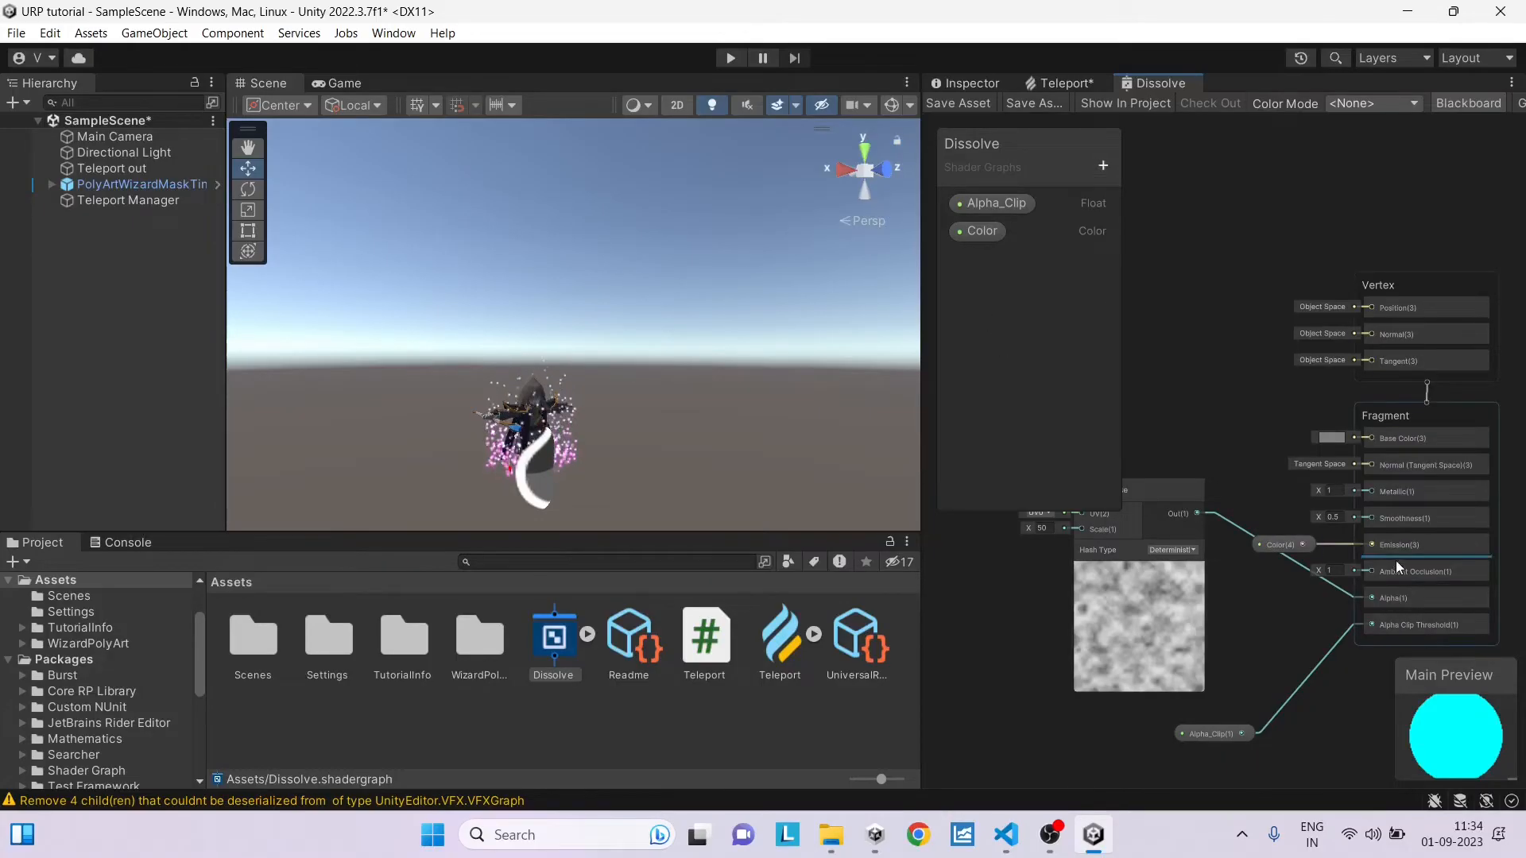
scroll(1392, 550, up, 1)
scroll(1265, 631, down, 1)
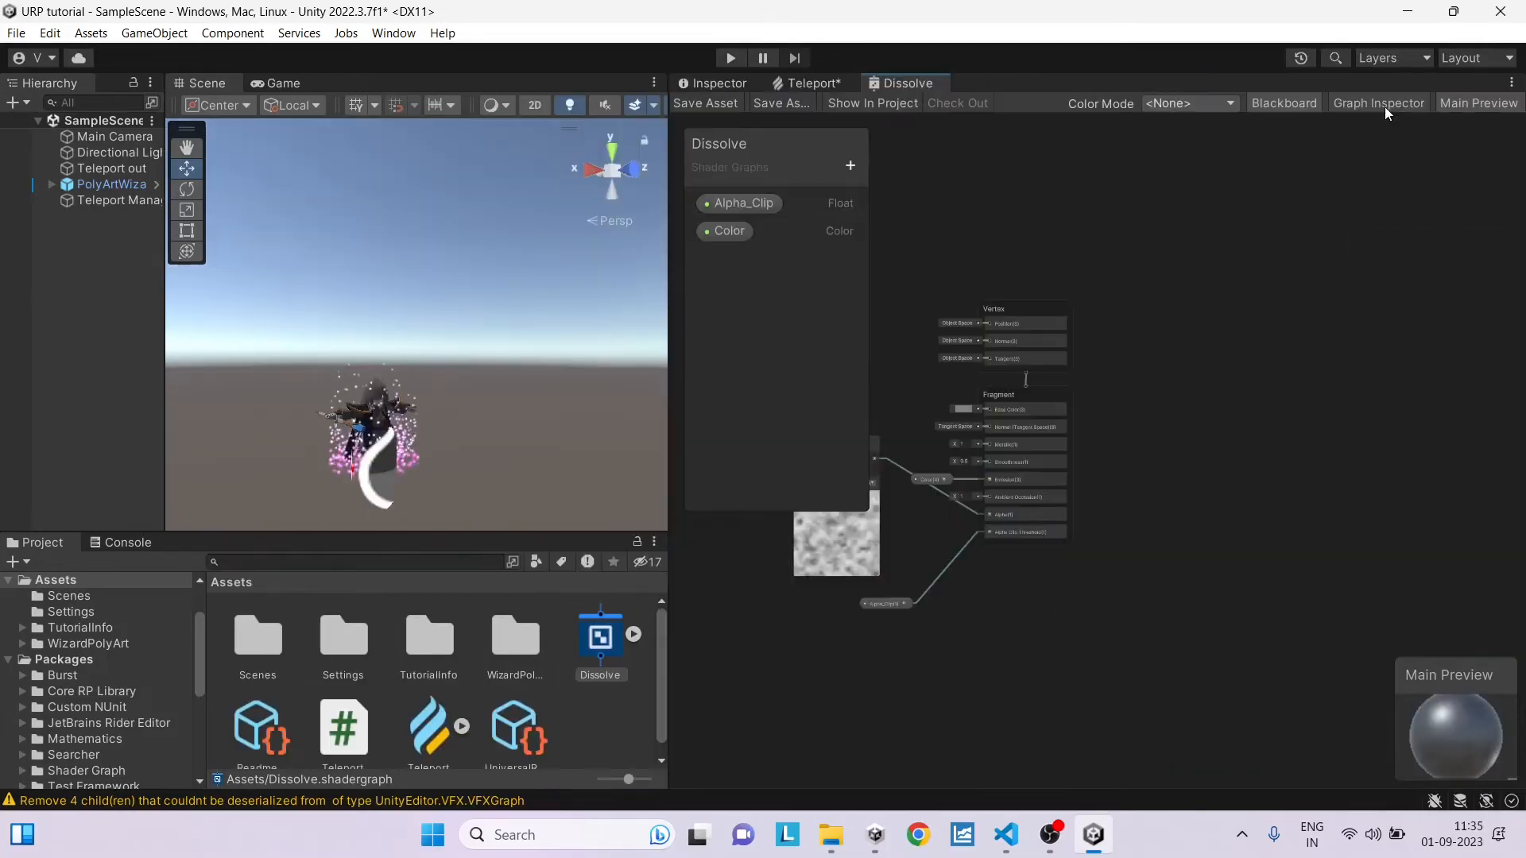
Step: Show the Dissolve graph settings (transparent alpha-blended Lit with alpha clipping) and reframe the nodes
click(1384, 107)
scroll(1391, 322, down, 4)
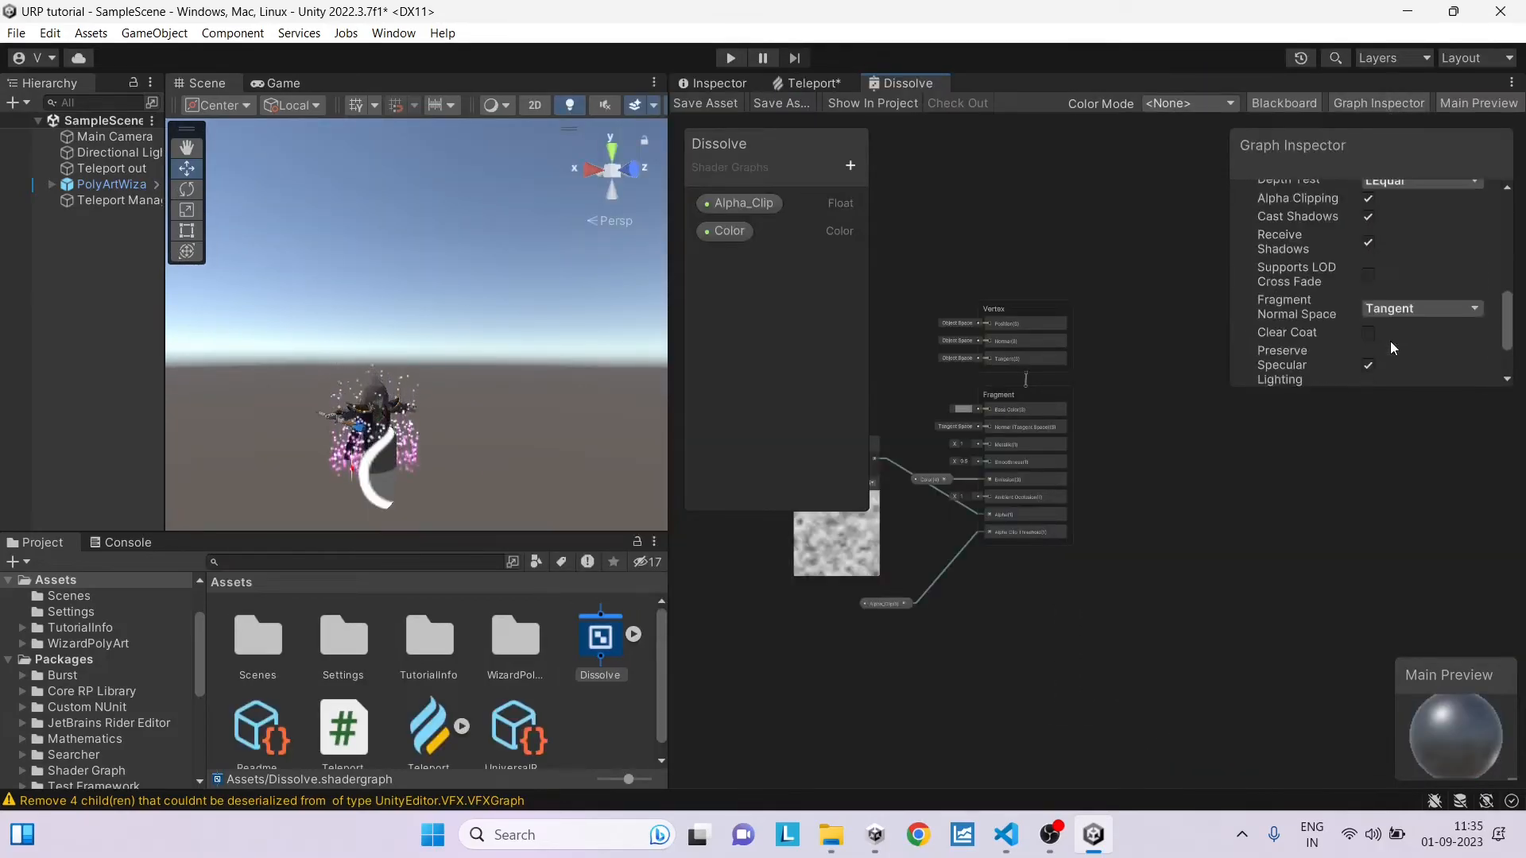
scroll(1391, 341, down, 3)
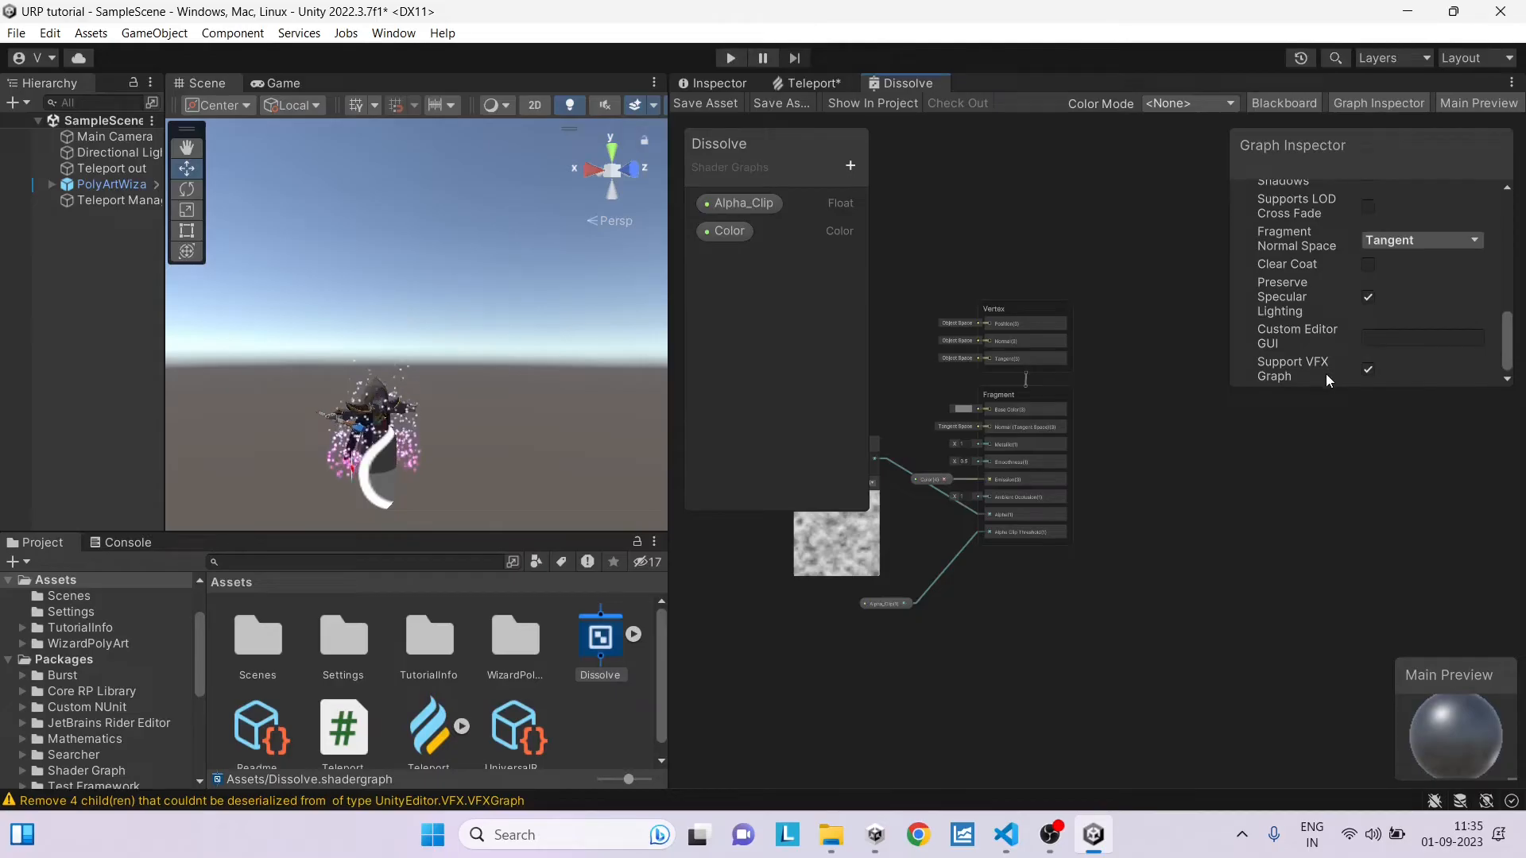
scroll(1410, 296, up, 4)
scroll(1372, 299, down, 2)
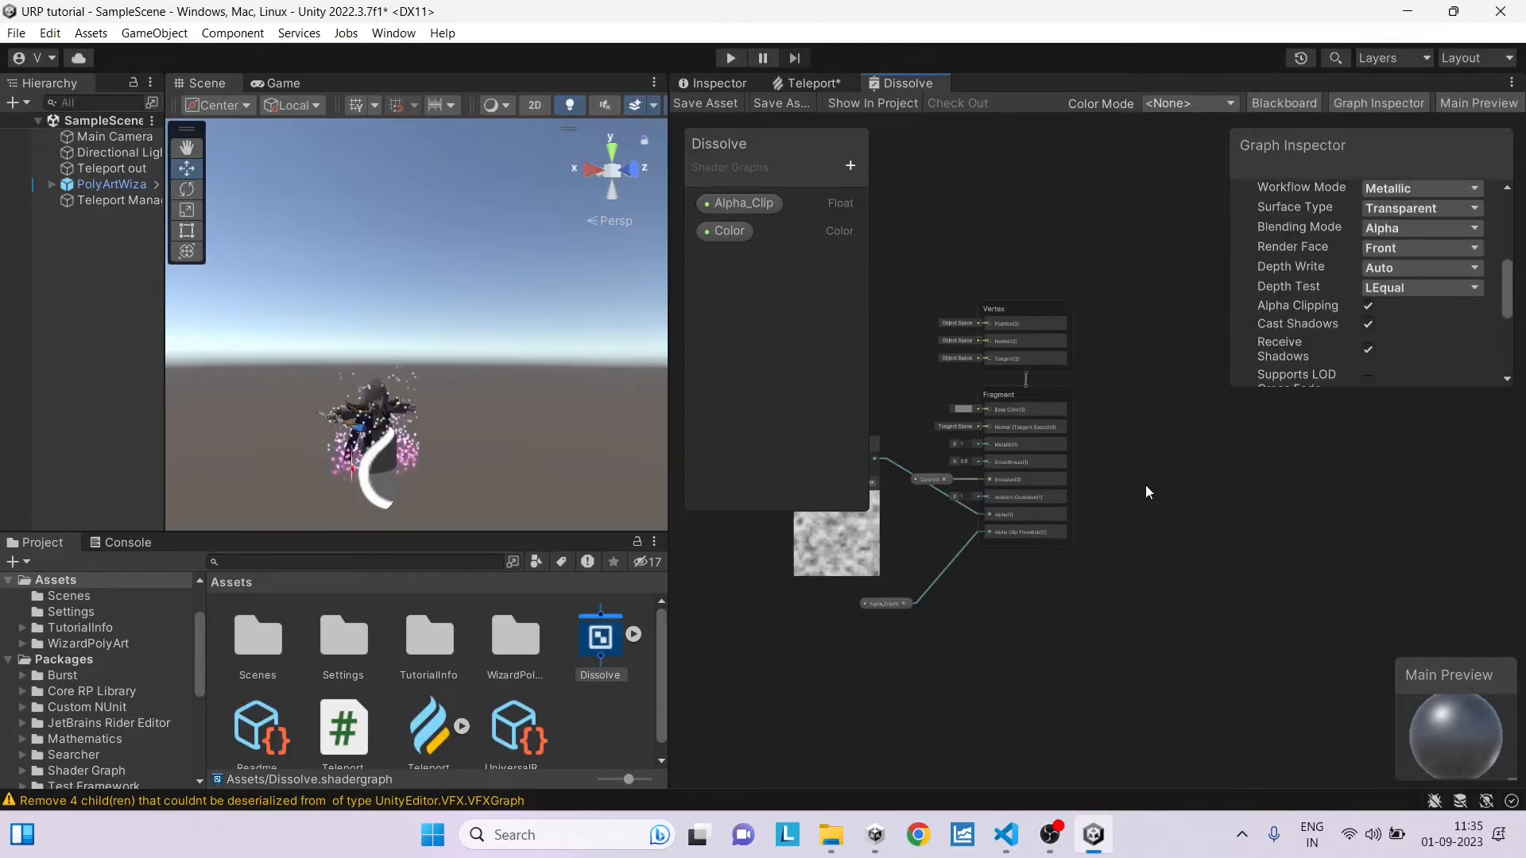
scroll(1007, 535, up, 1)
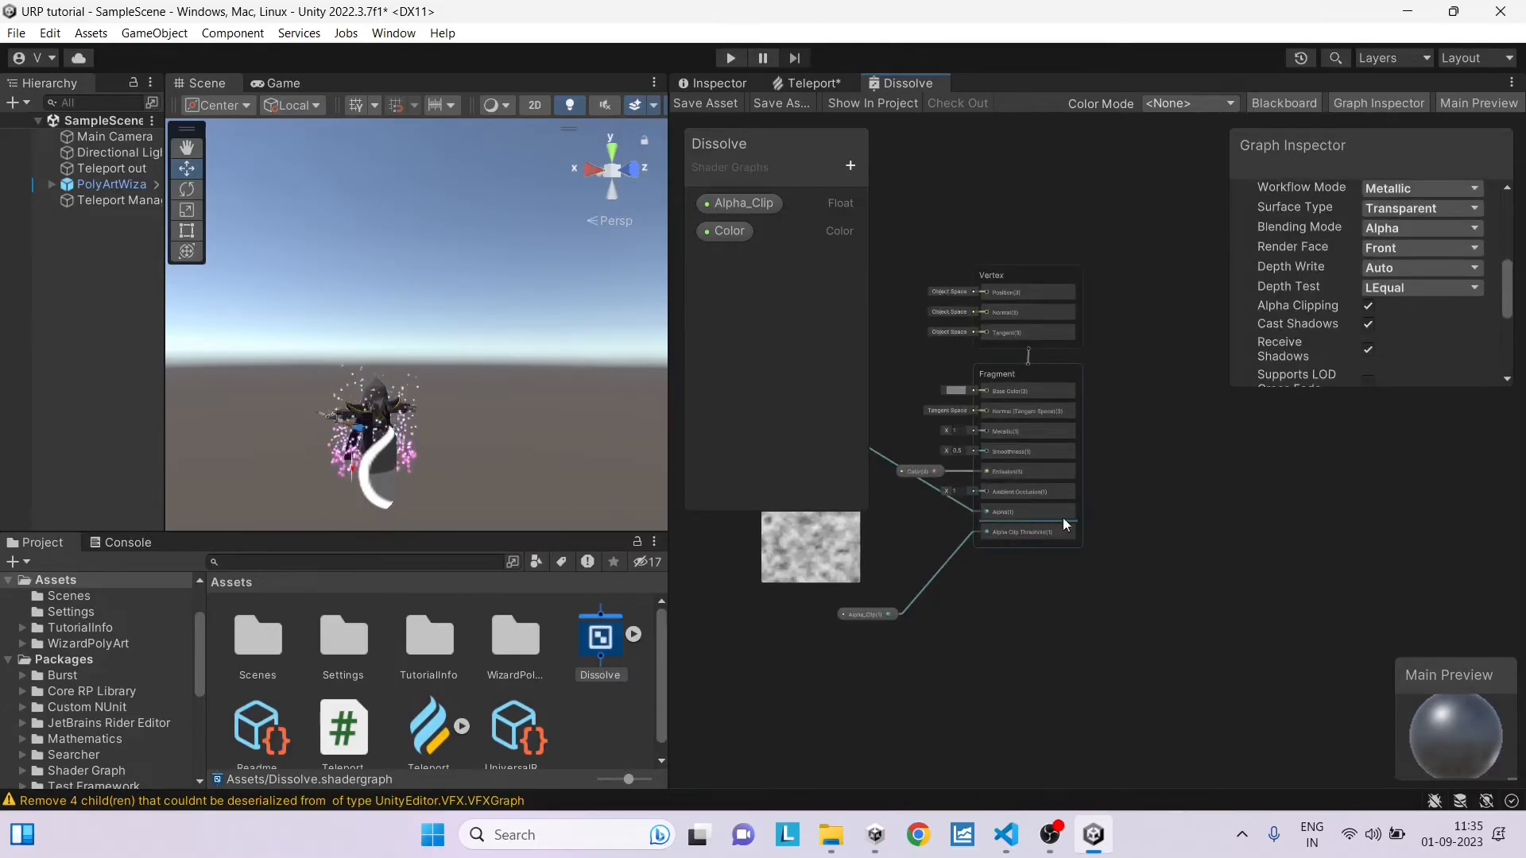
scroll(1399, 344, up, 3)
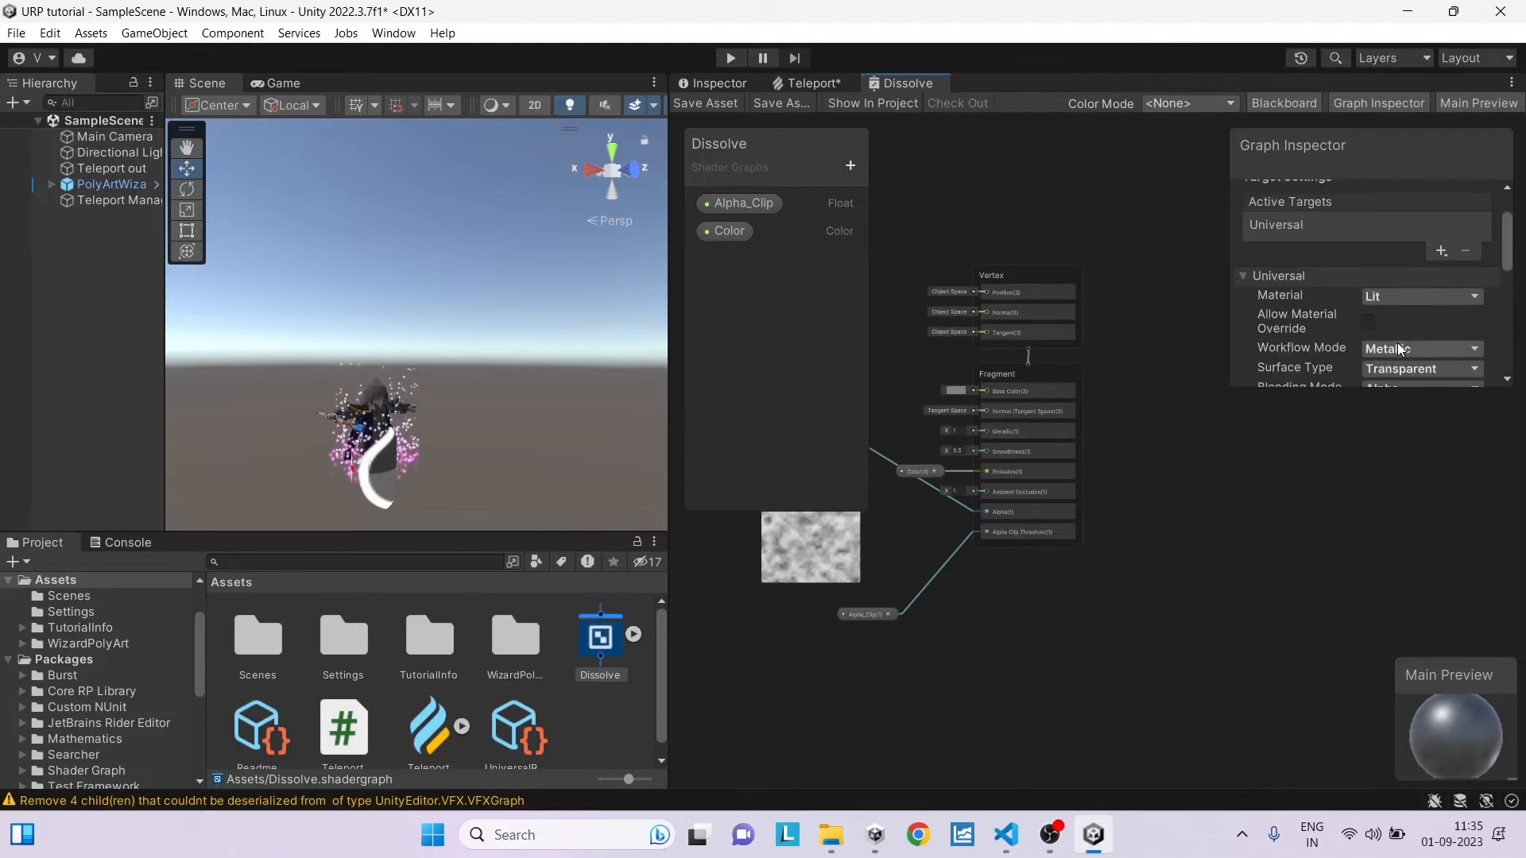
scroll(1430, 349, up, 2)
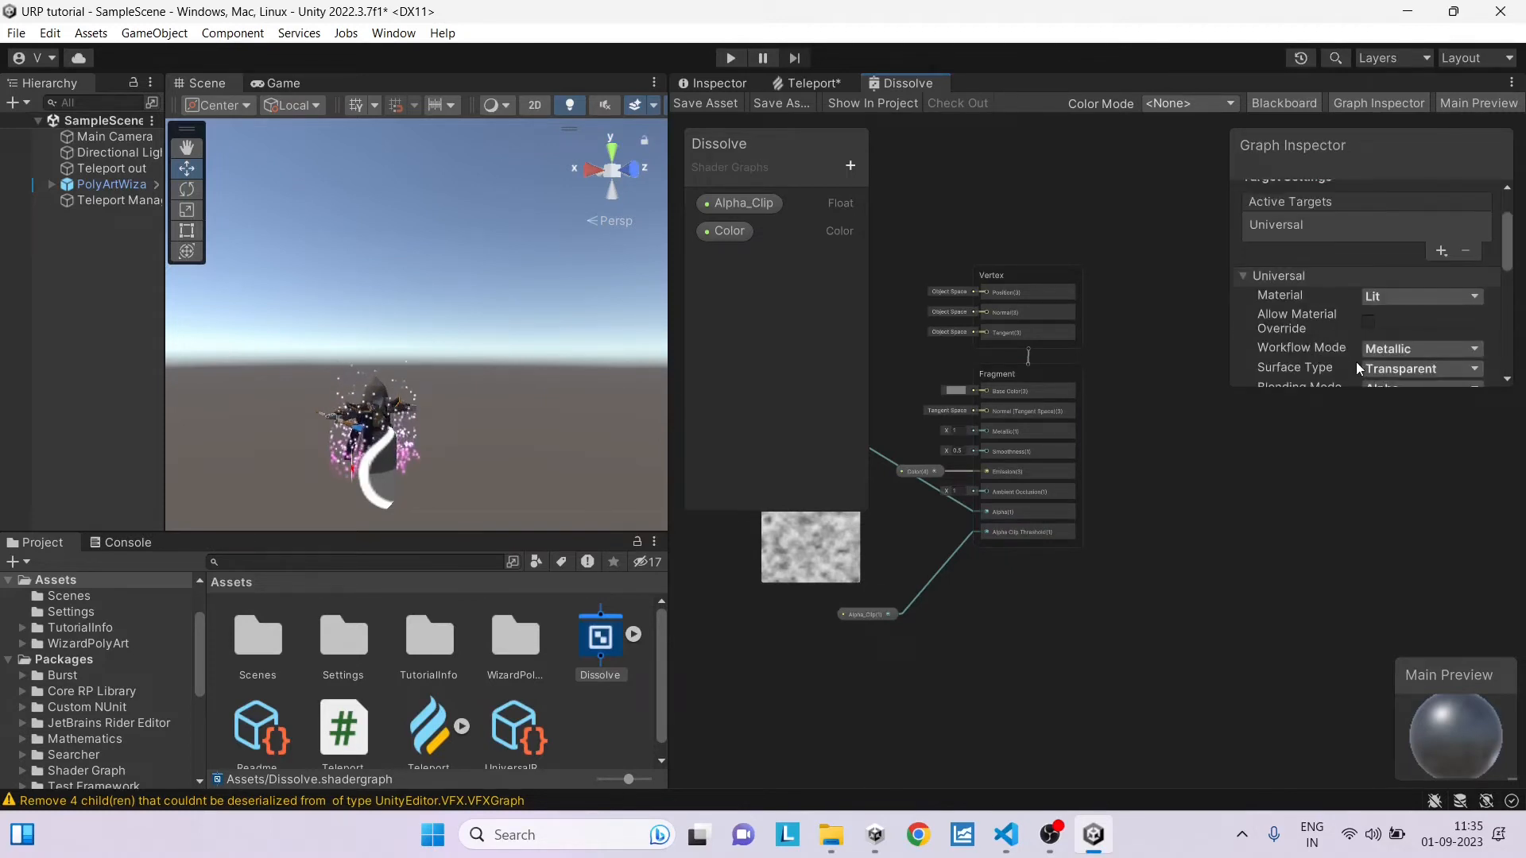
scroll(1356, 361, down, 3)
scroll(1356, 362, down, 2)
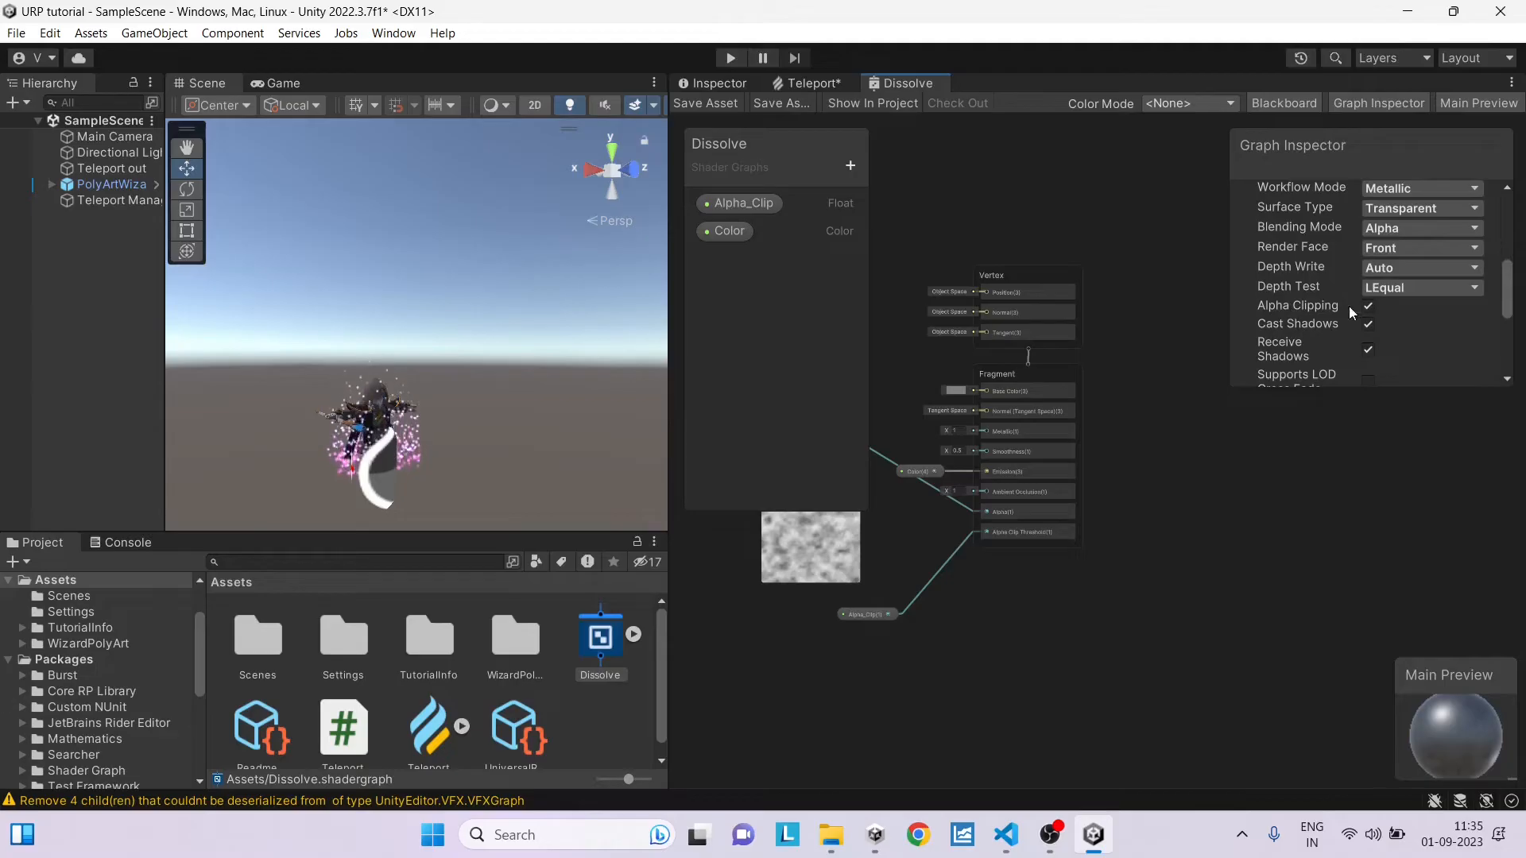
middle_drag(1168, 525, 1316, 557)
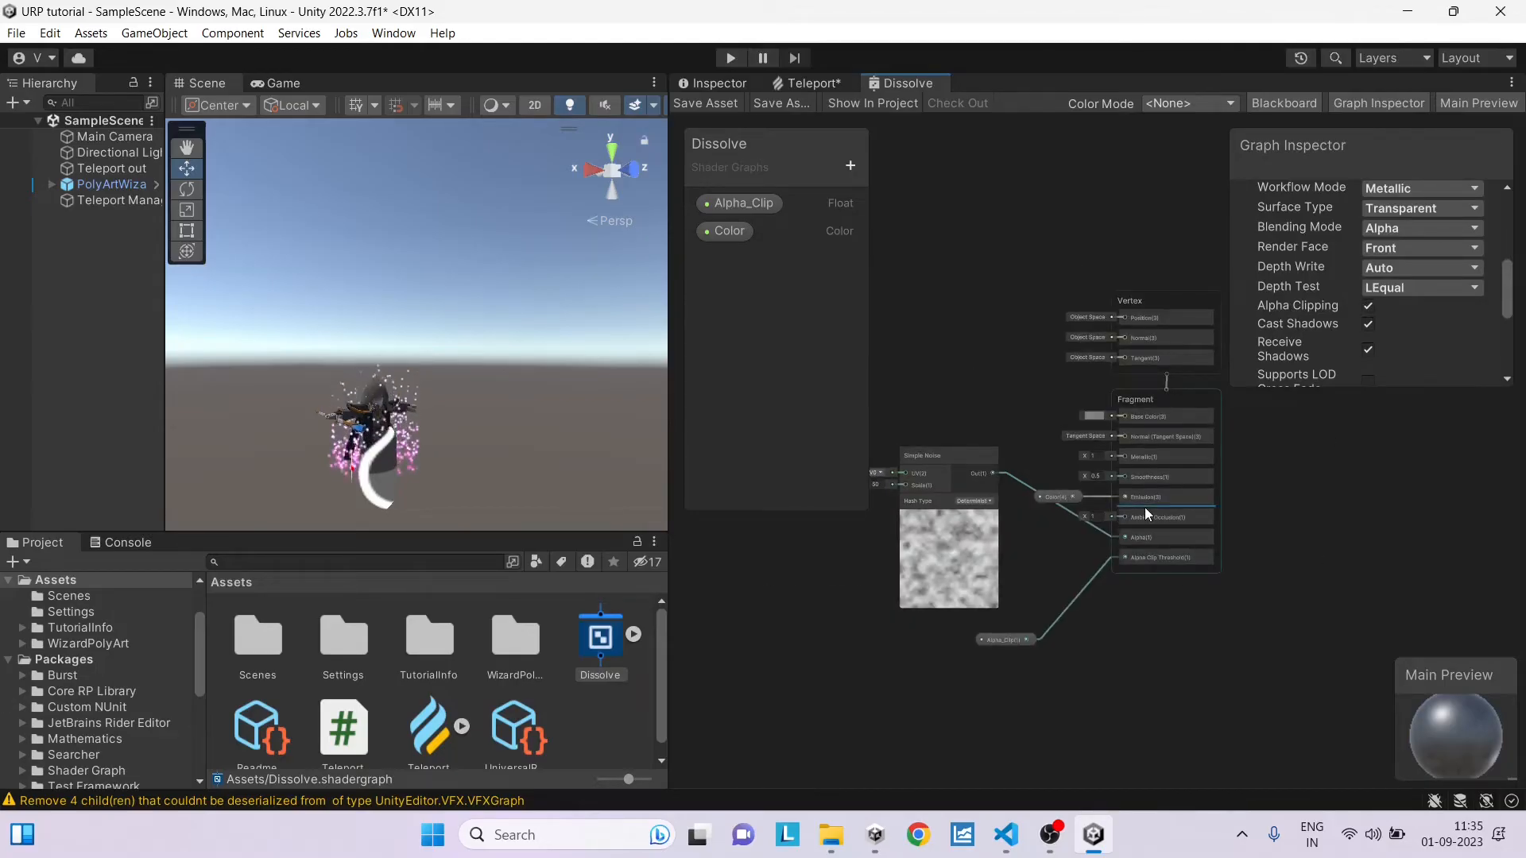
Step: Assign the Dissolve shader graph to the Teleport effect's Output Particle Mesh
click(703, 103)
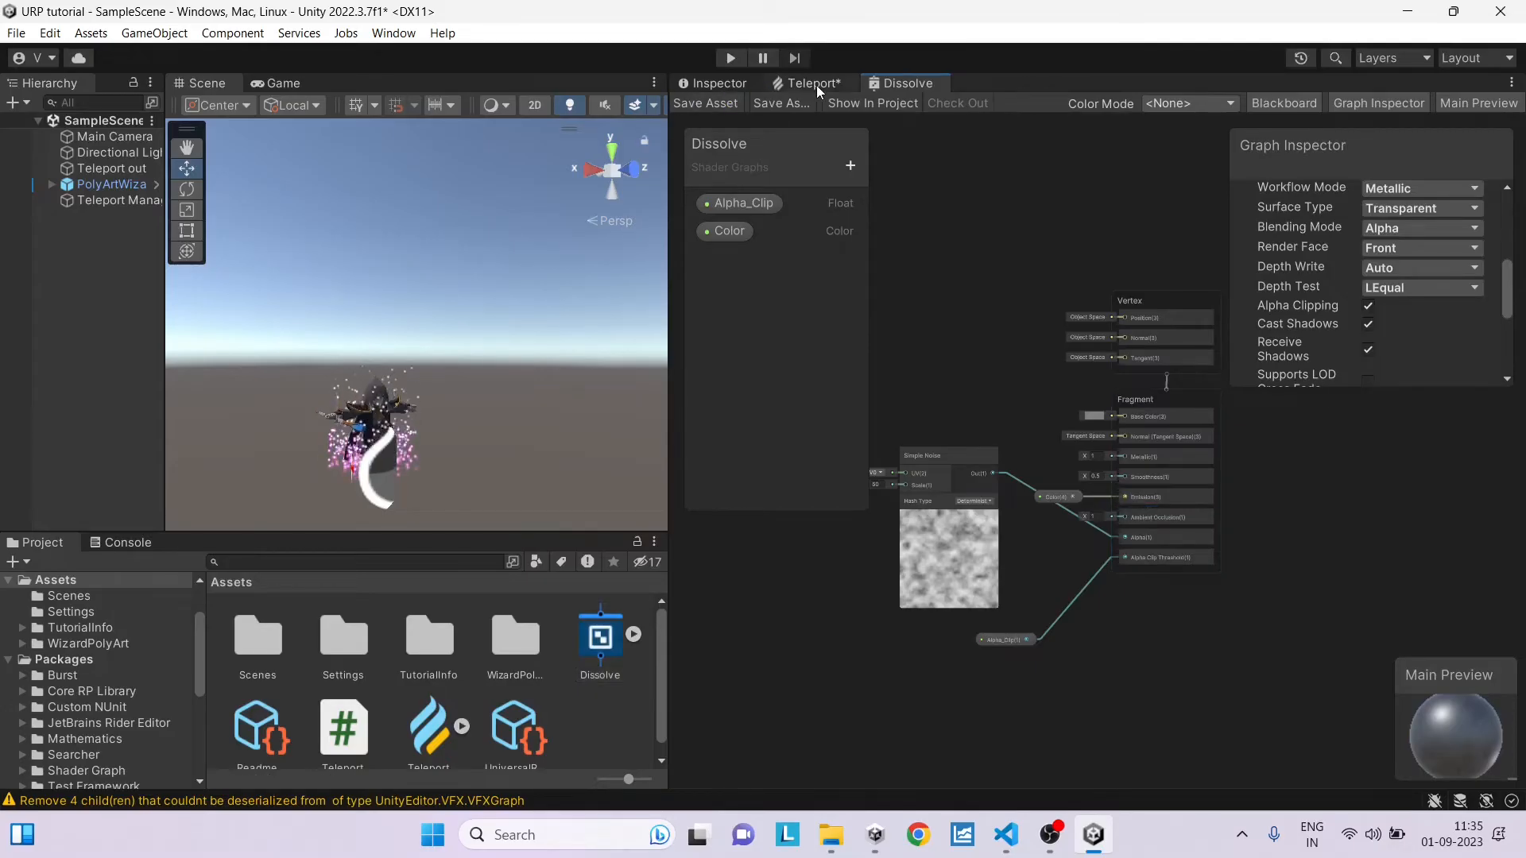
click(814, 84)
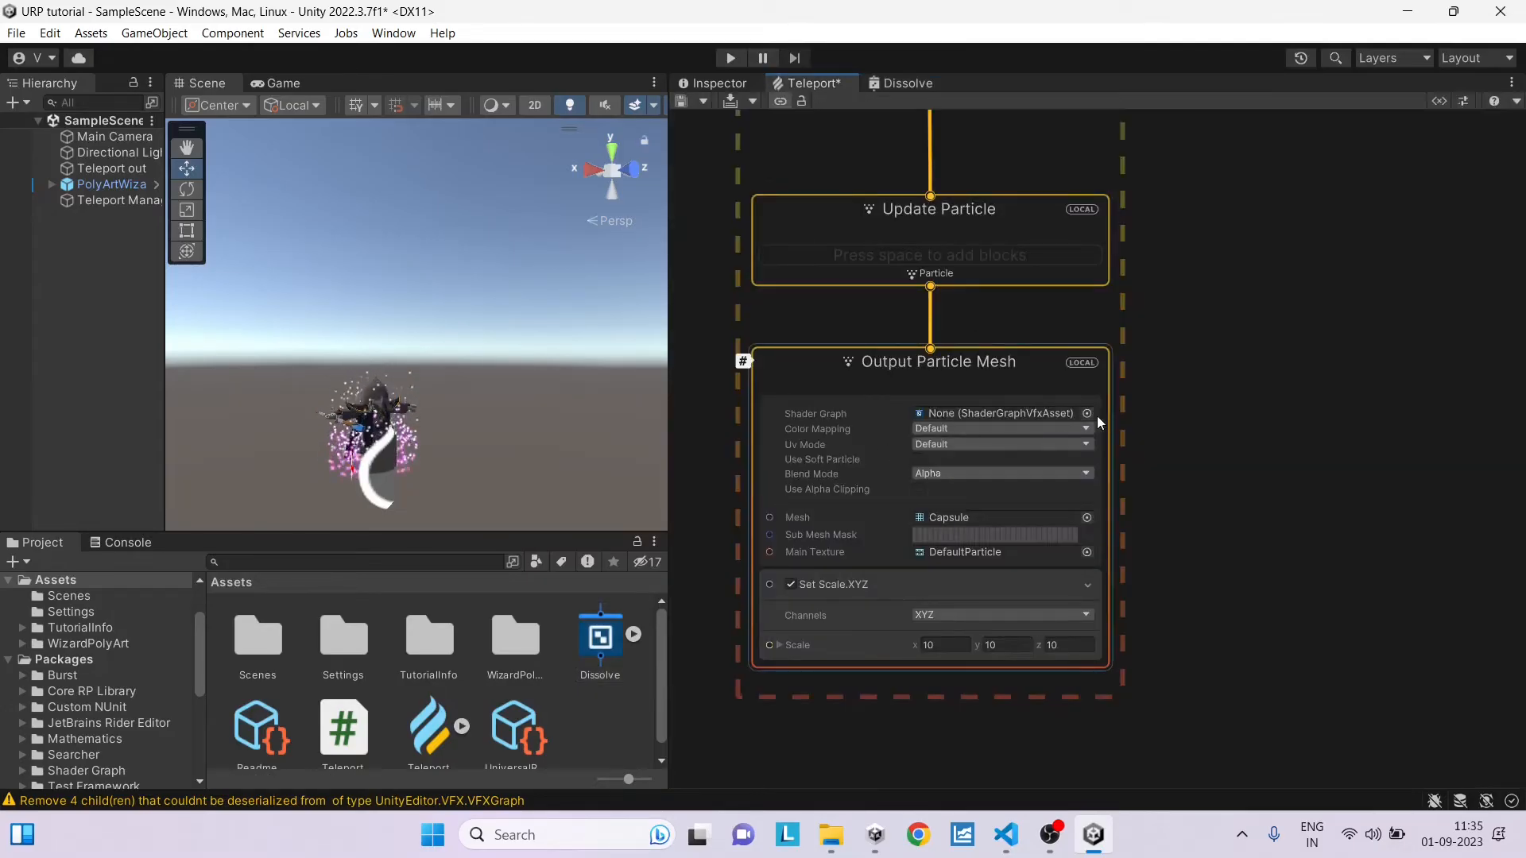
click(1088, 414)
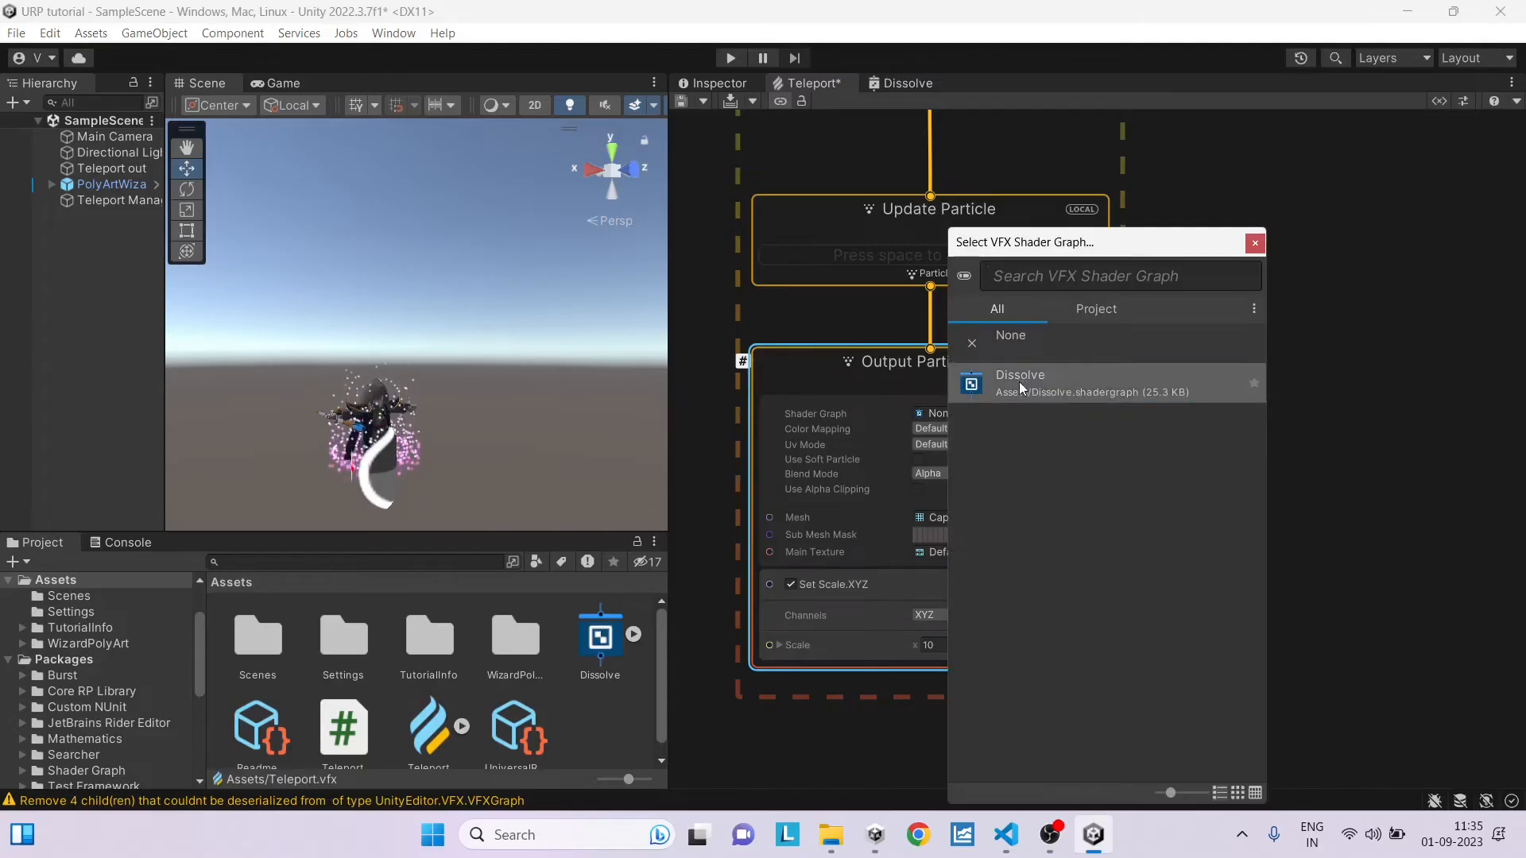
double_click(1020, 382)
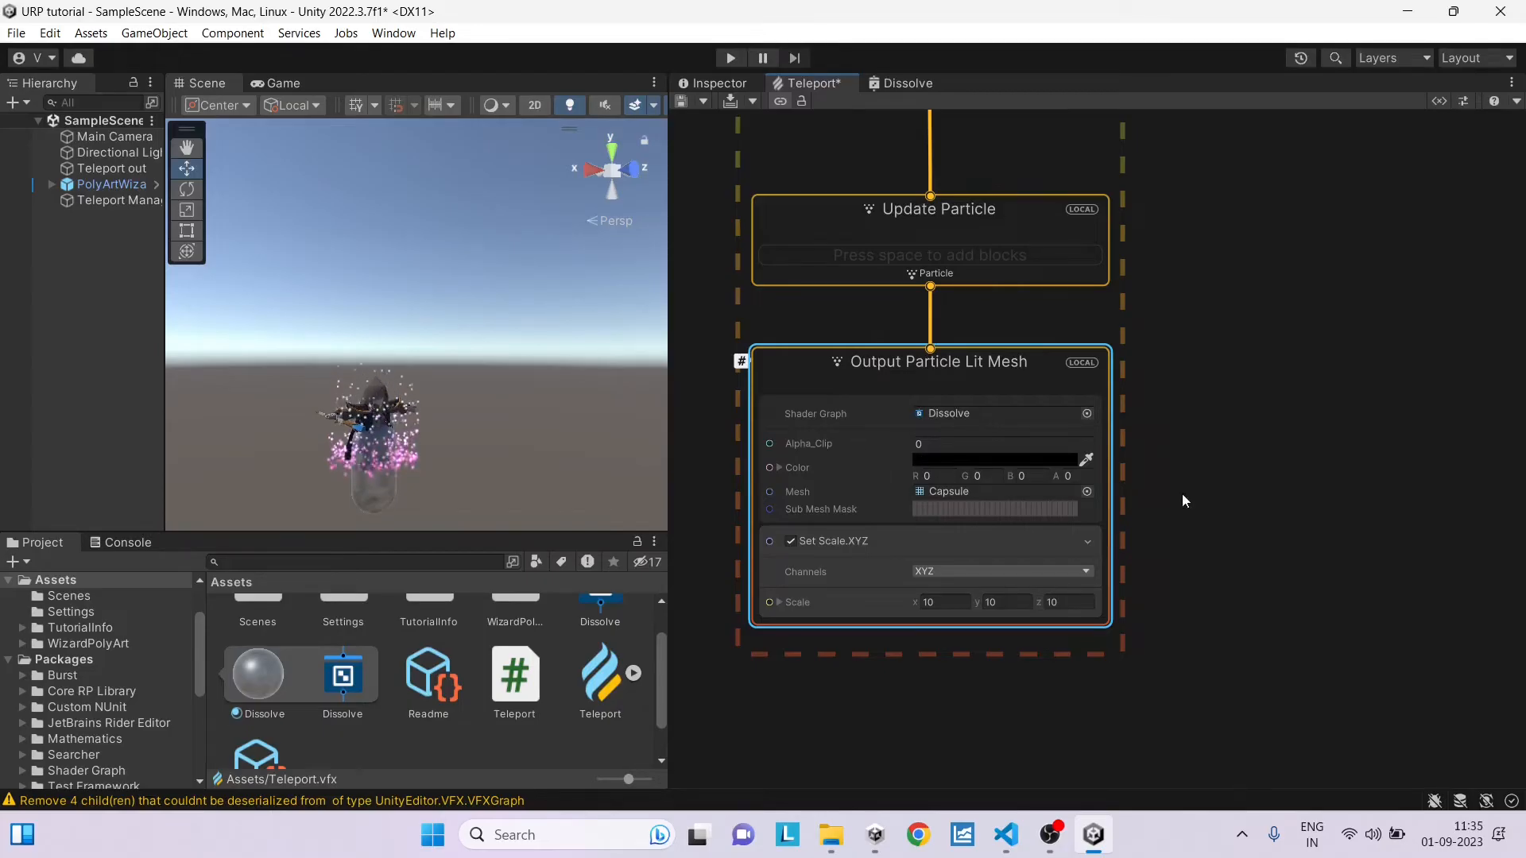
mouse_move(1182, 495)
middle_down()
mouse_move(1337, 508)
mouse_move(1232, 493)
middle_up()
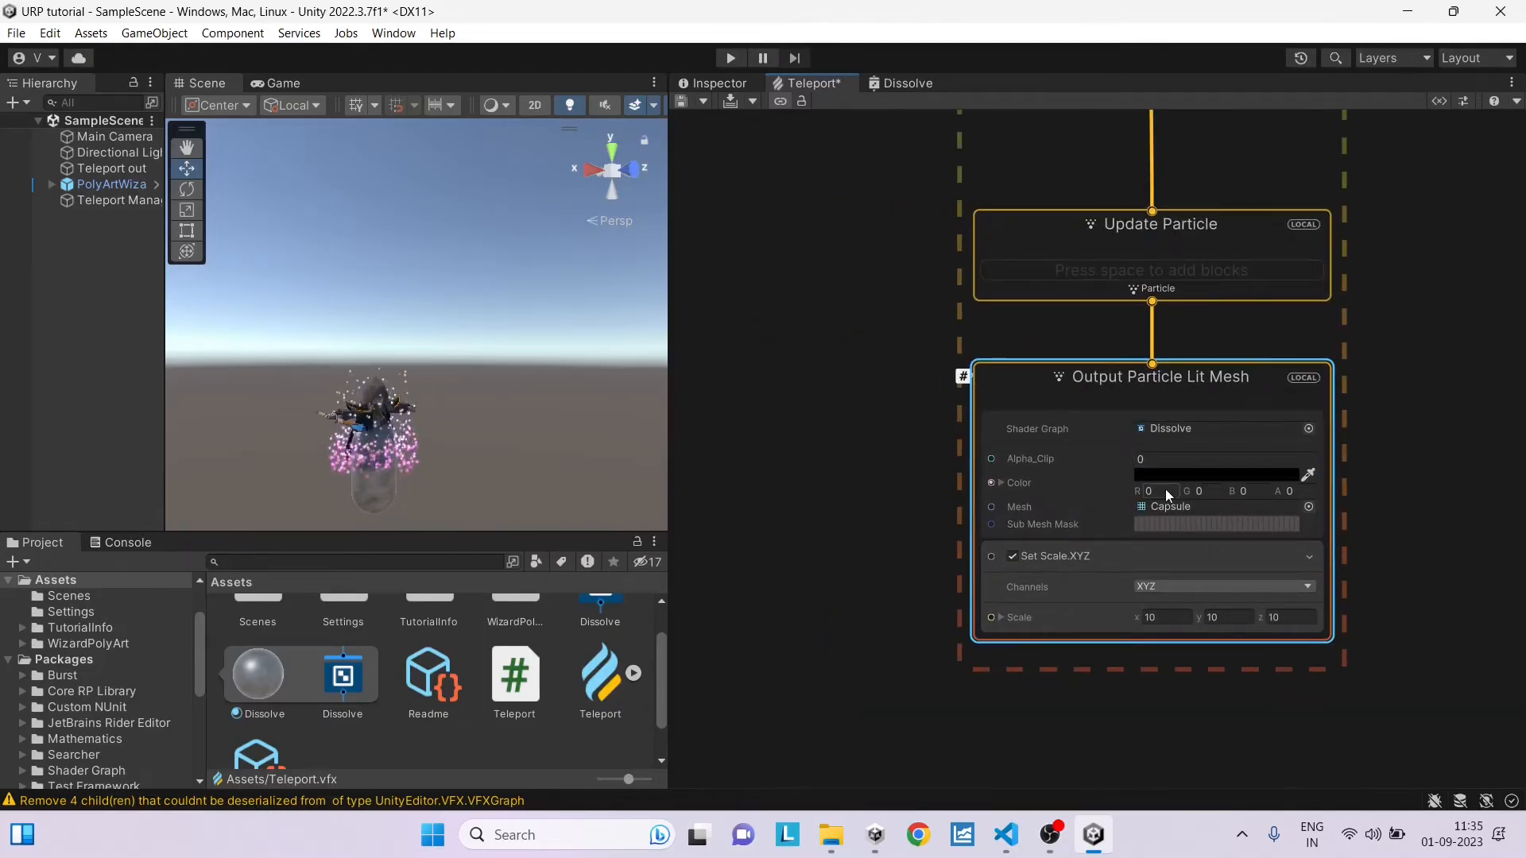
Step: Set the output's Color to a fully saturated orange in the HDR picker
click(1203, 482)
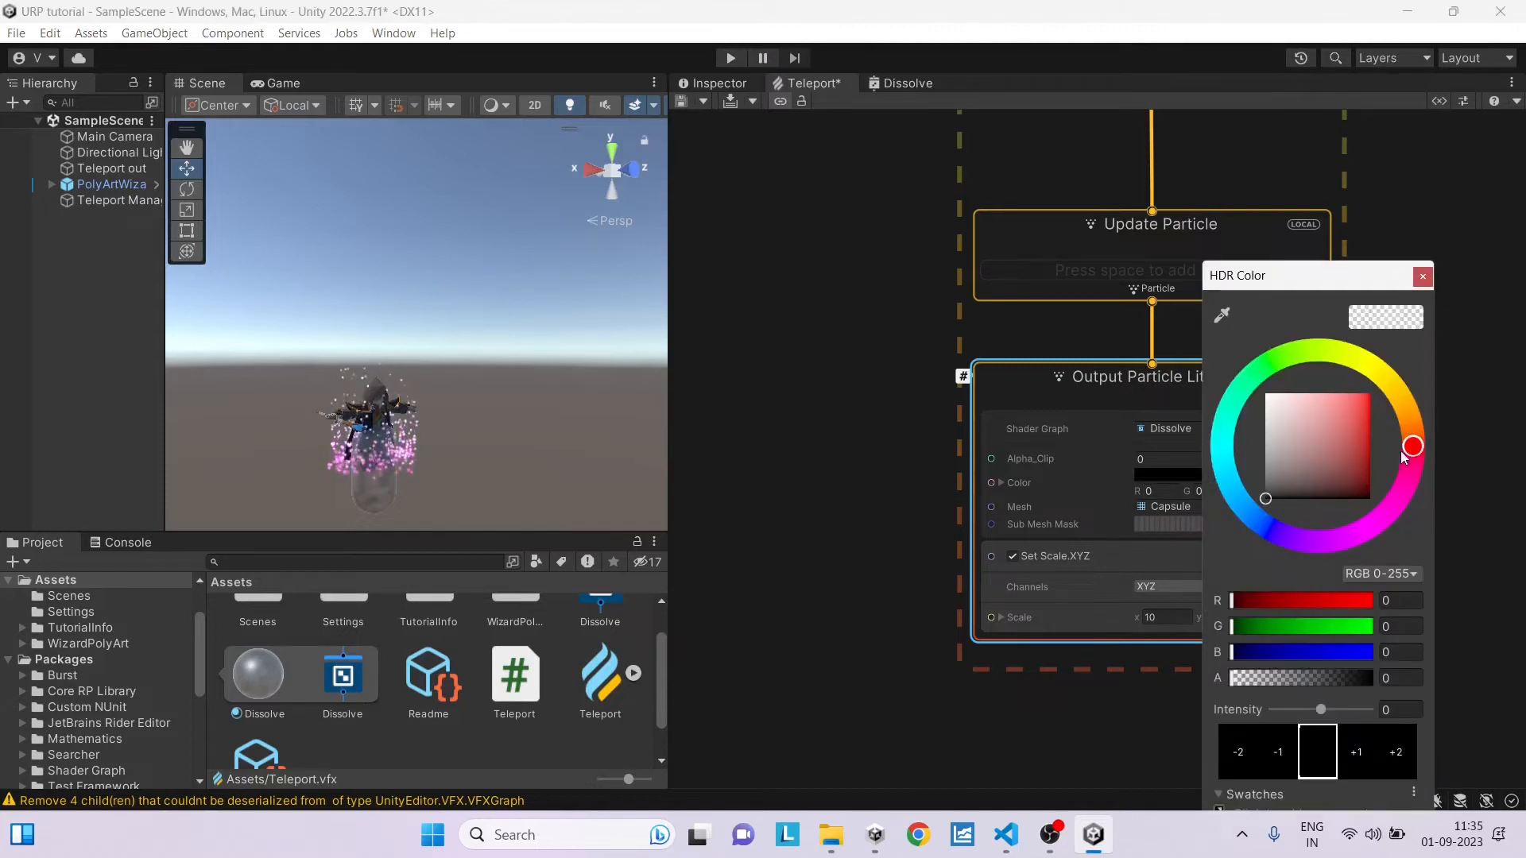
drag(1411, 445, 1419, 415)
click(1368, 394)
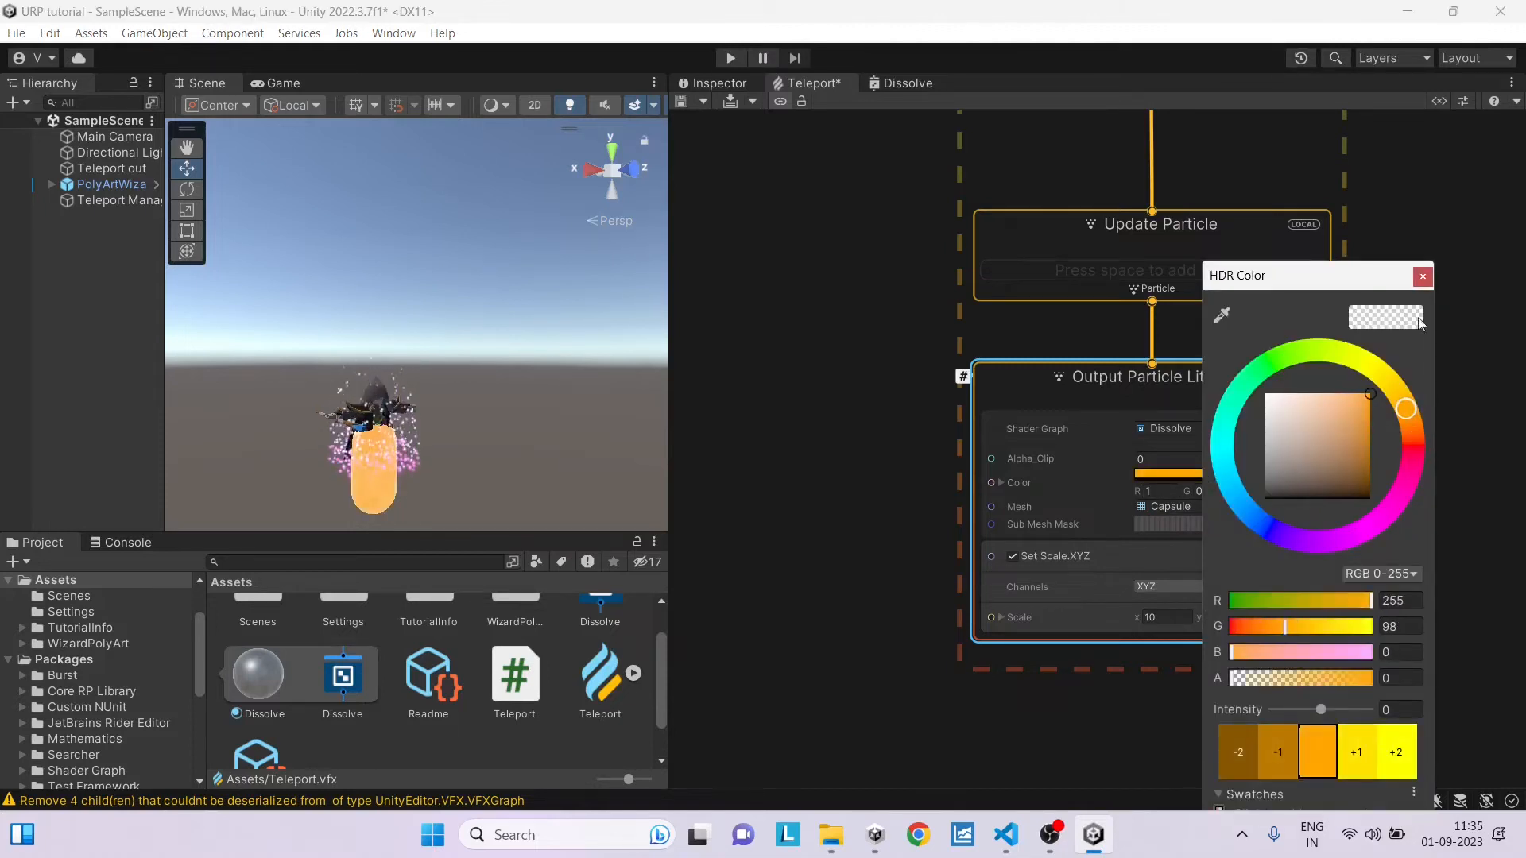
click(1422, 277)
scroll(1344, 533, down, 3)
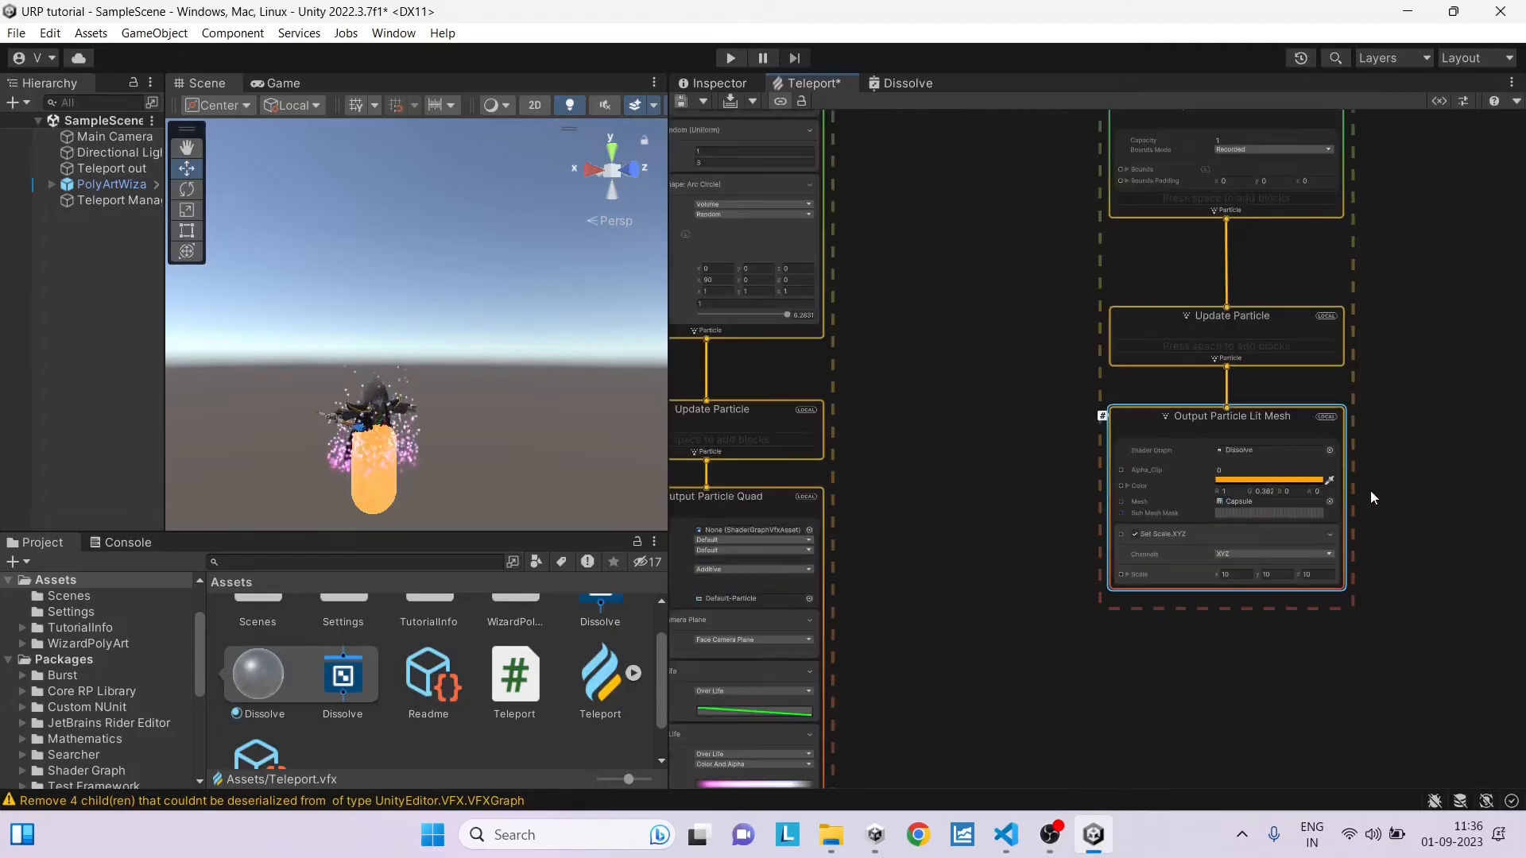
scroll(1370, 491, up, 1)
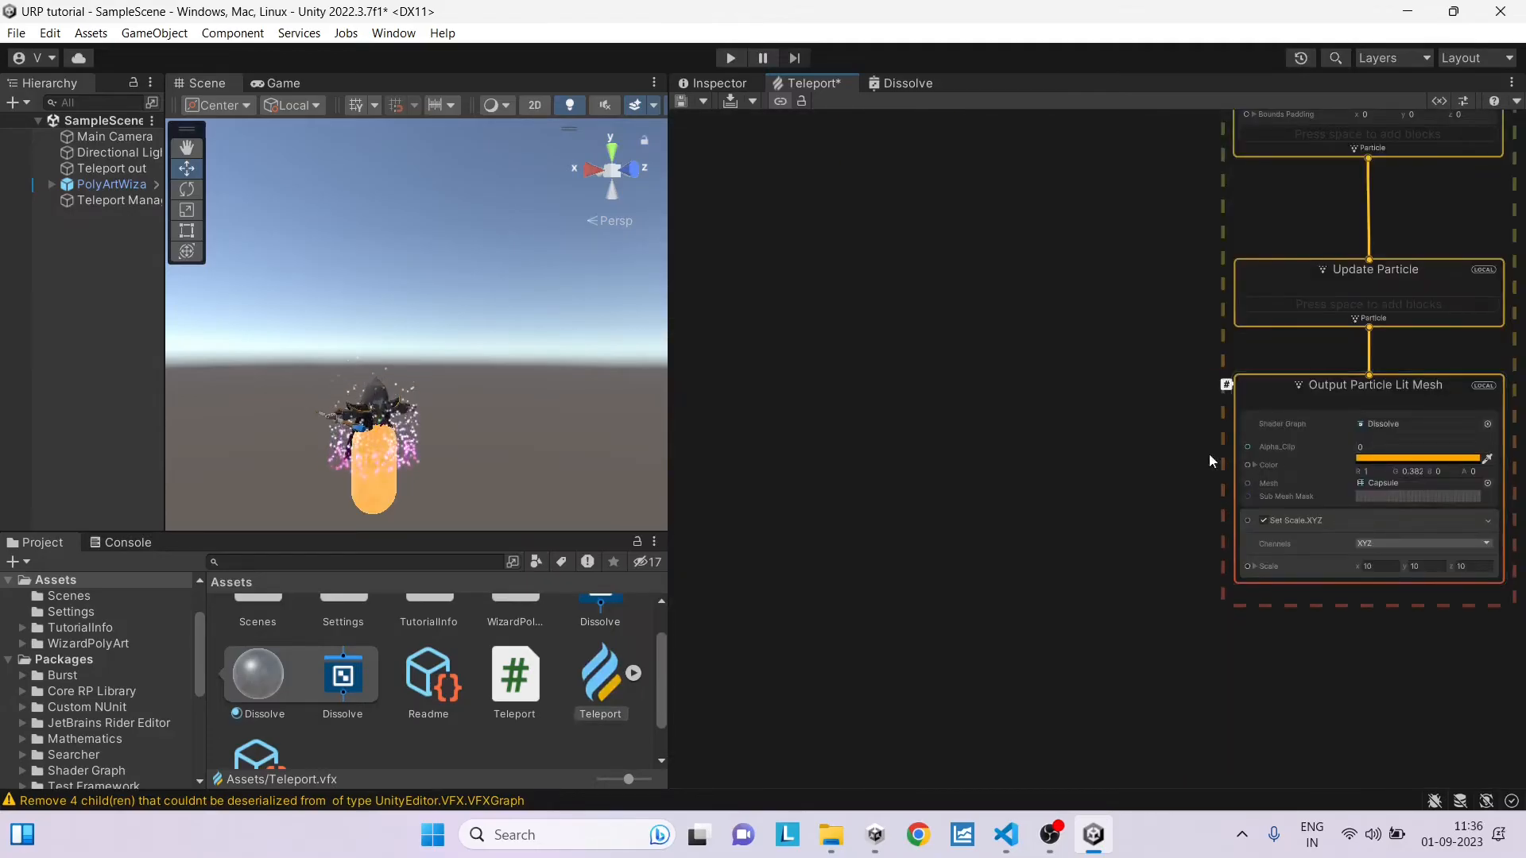
Step: Add a Sample Curve node with a linear ramp and wire it into Alpha_Clip
right_click(956, 414)
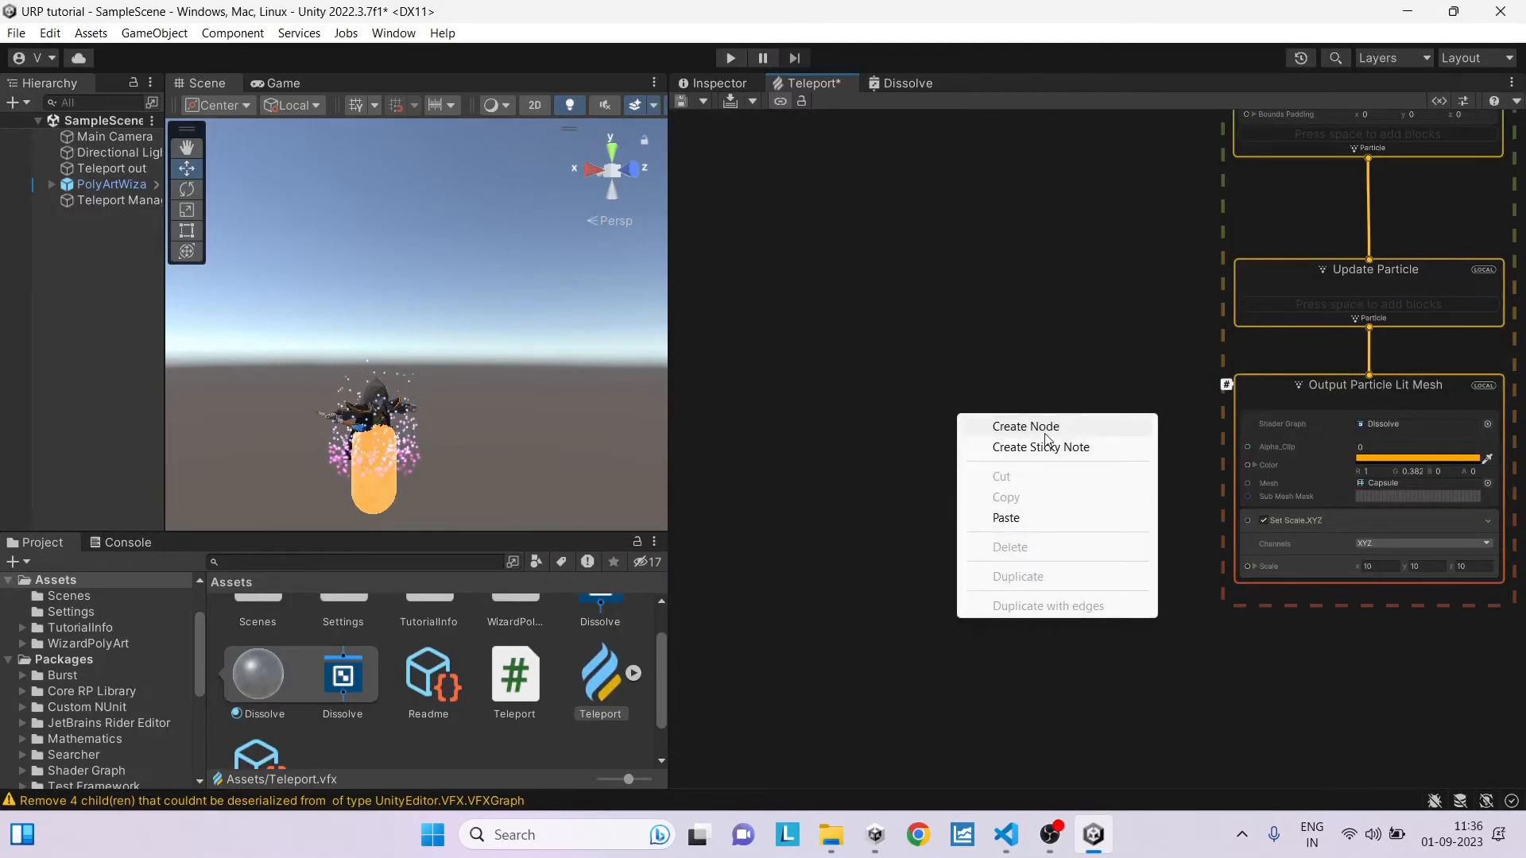
click(1013, 426)
text(sample)
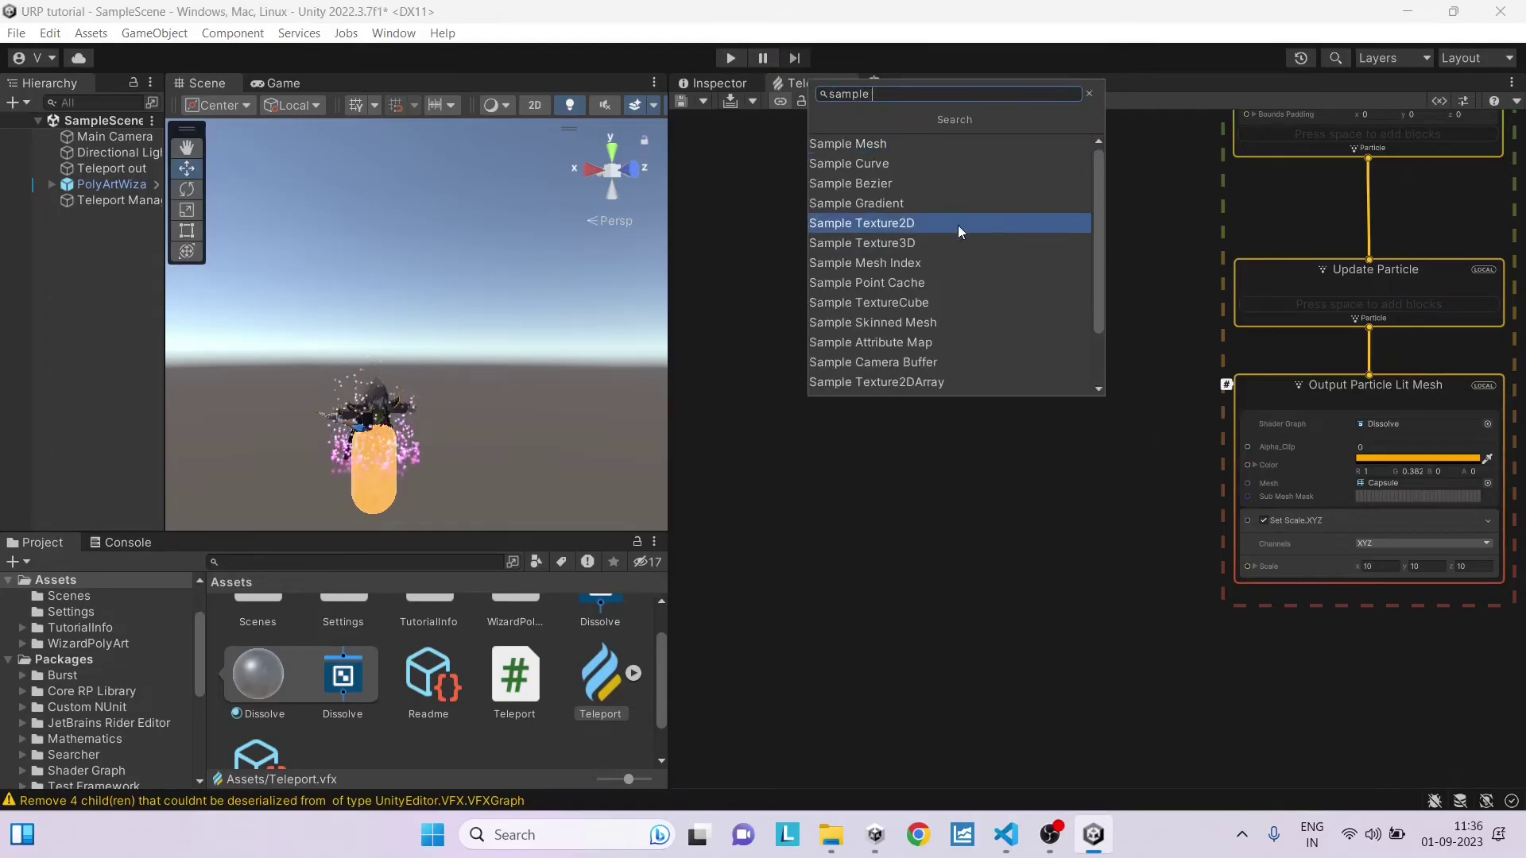
click(850, 163)
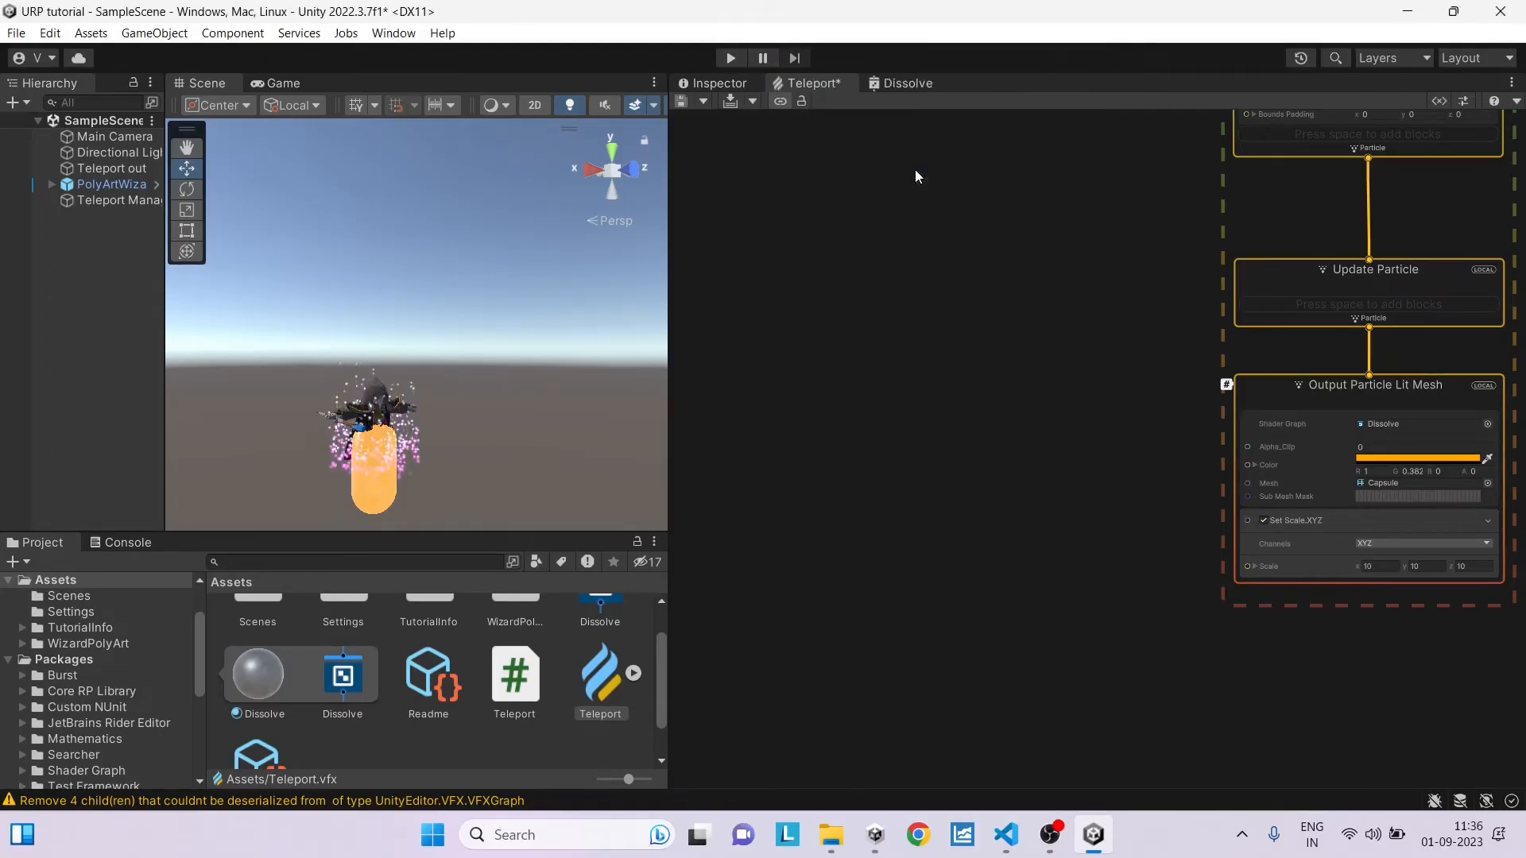
click(1047, 470)
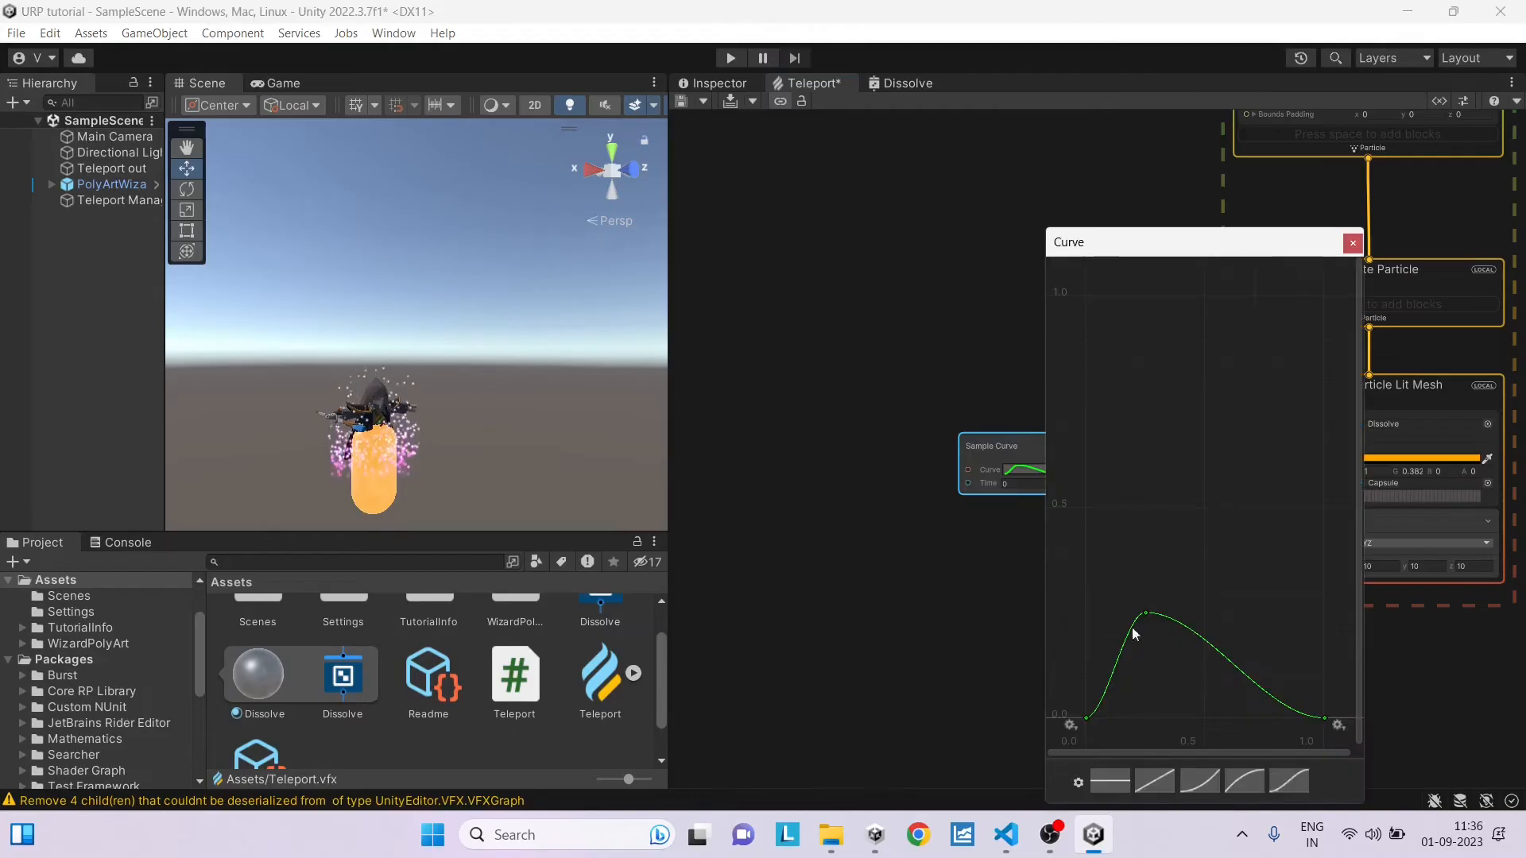
click(1155, 781)
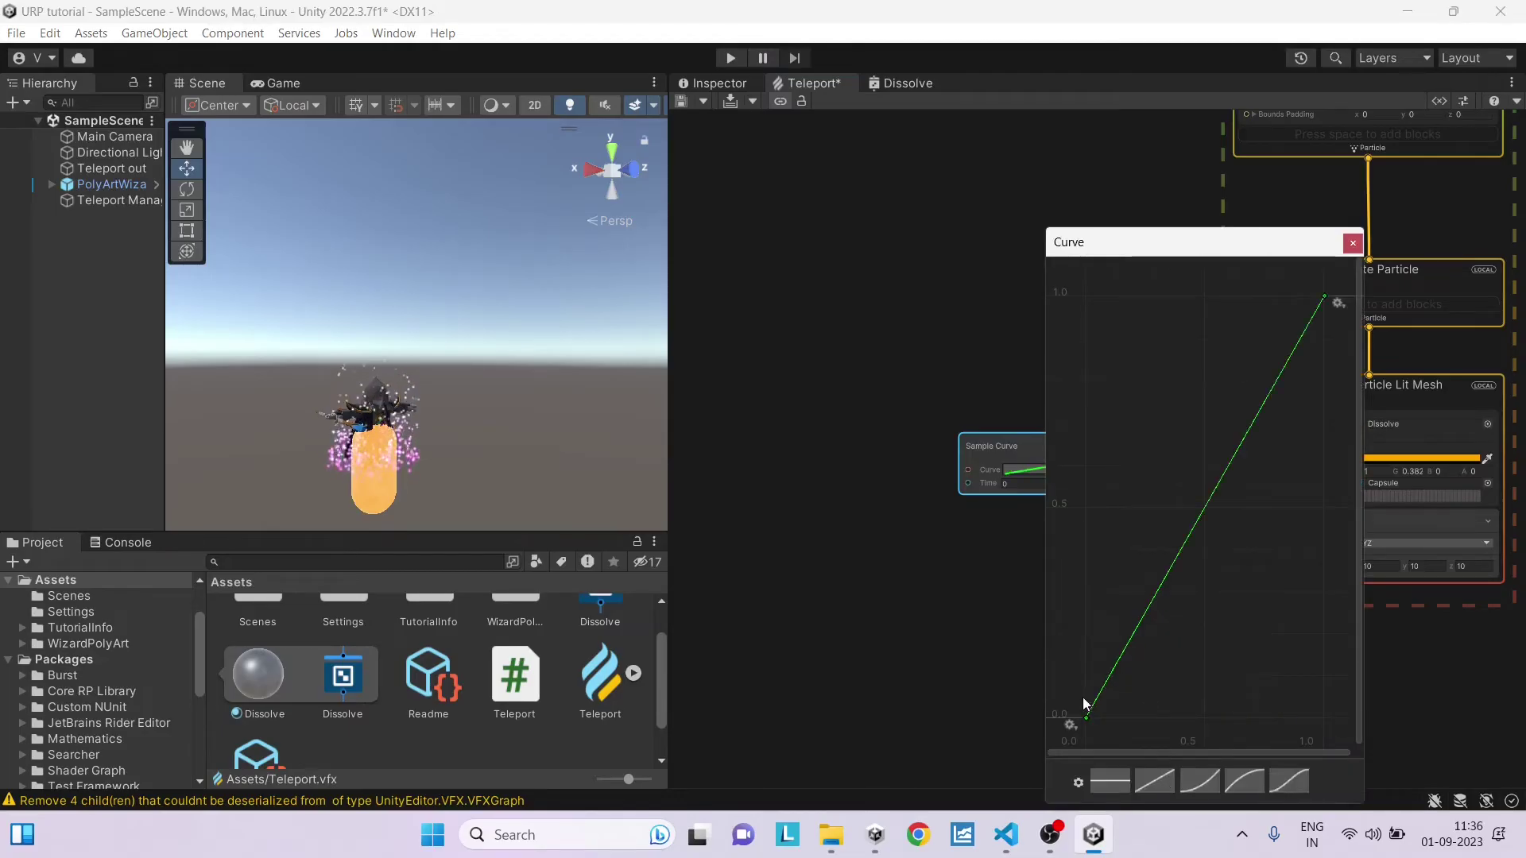
click(1353, 244)
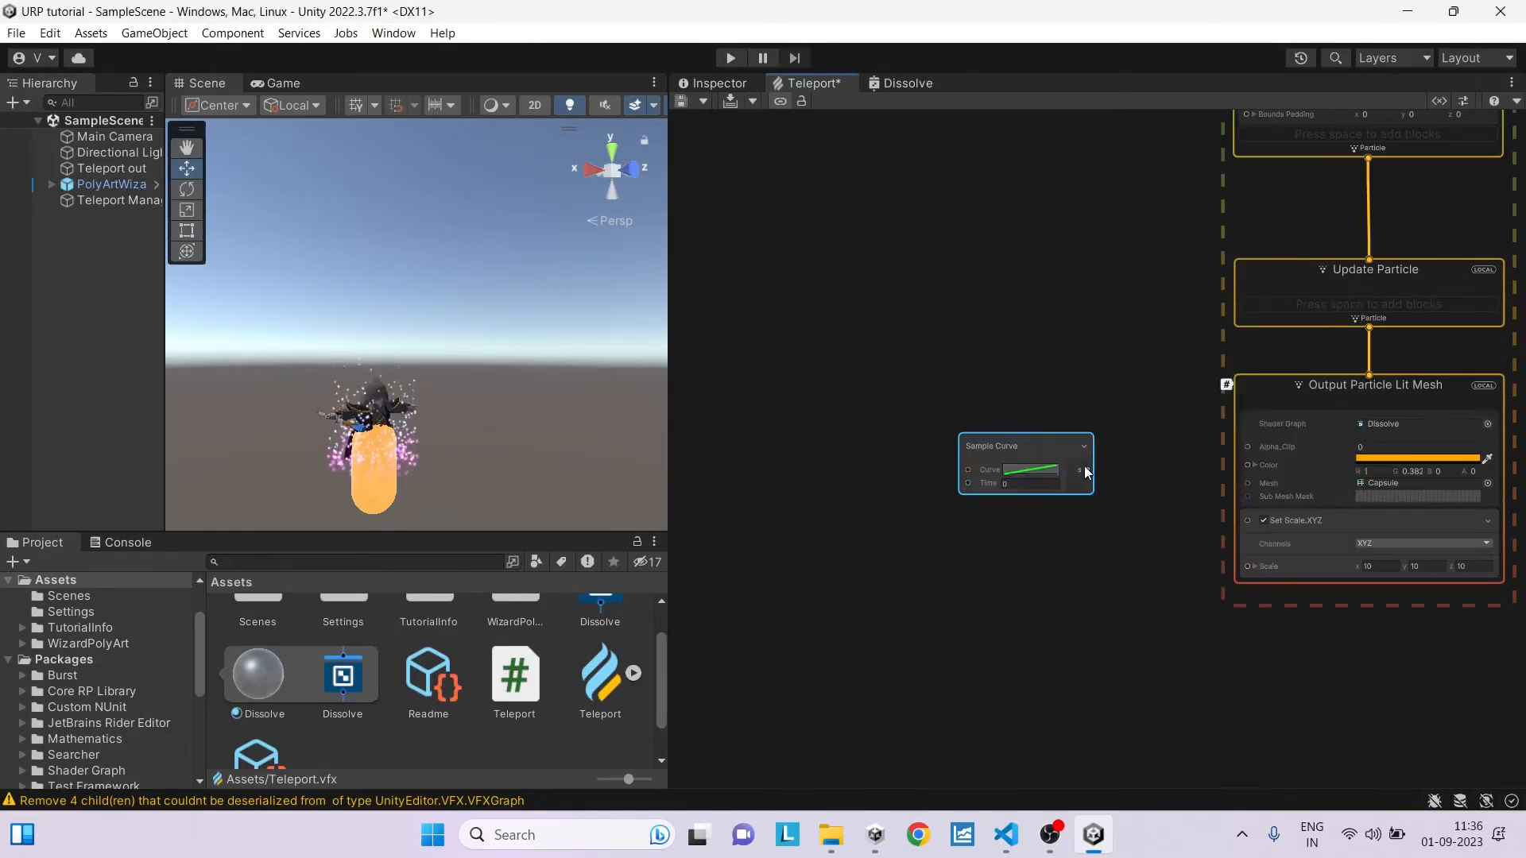
drag(1085, 471, 1248, 446)
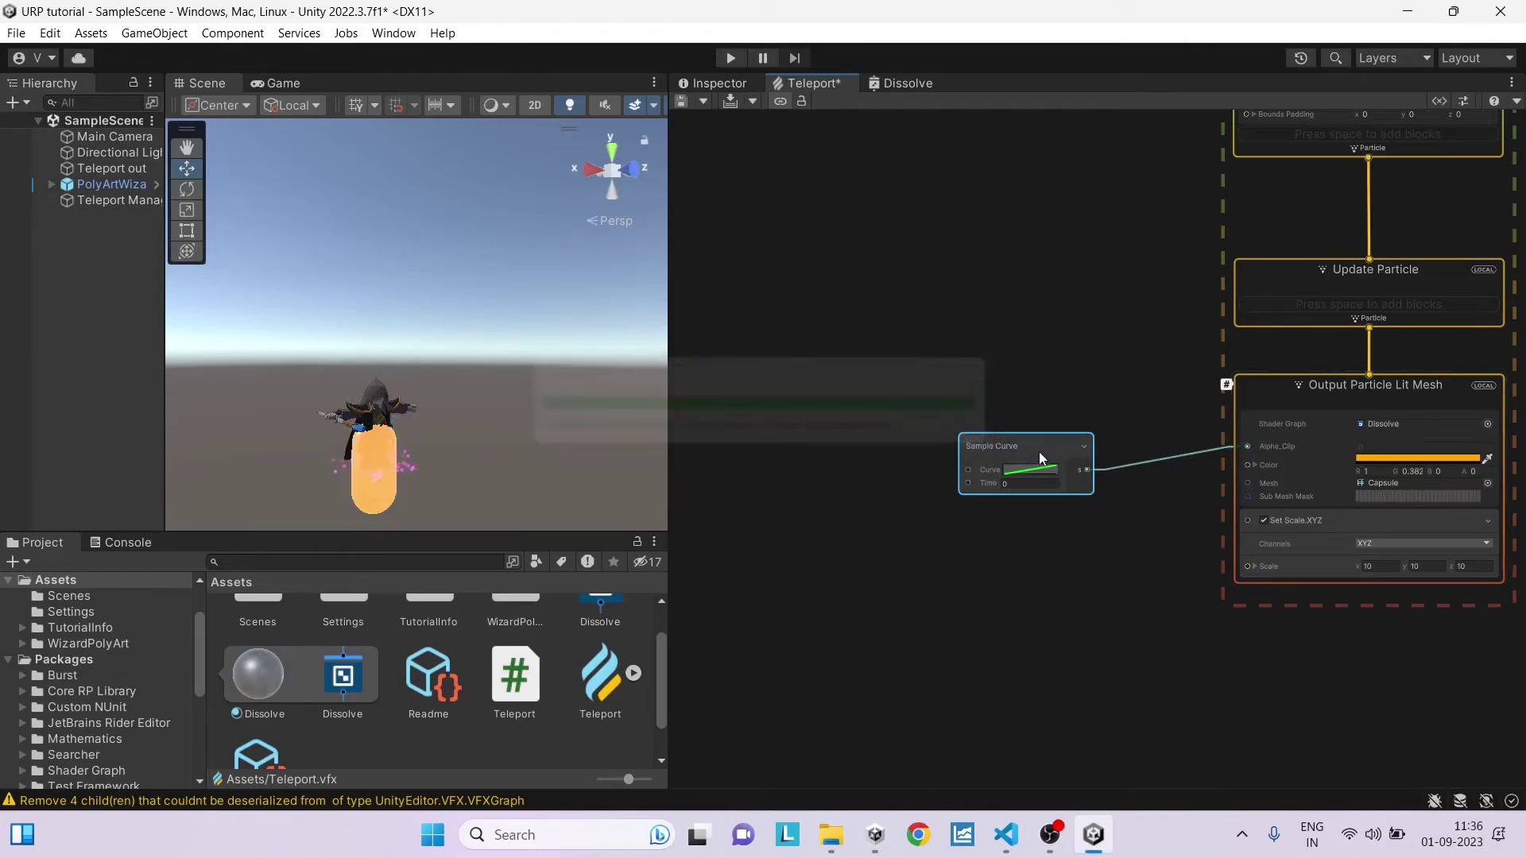
drag(1039, 452, 1107, 436)
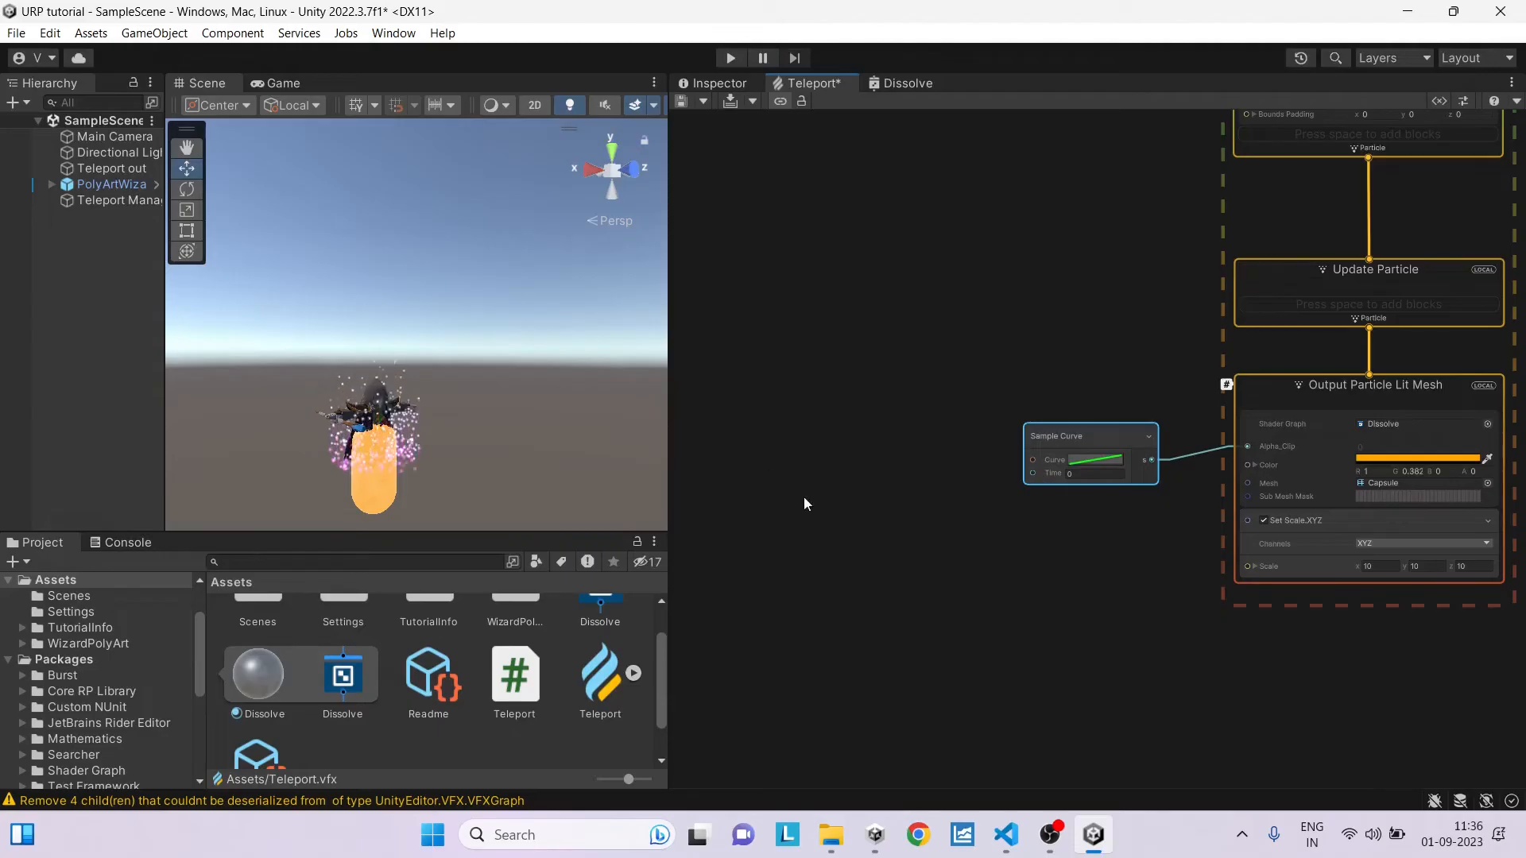
Step: Add an Age Over Lifetime [0..1] node feeding the curve's Time input and recompile
right_click(863, 456)
click(913, 473)
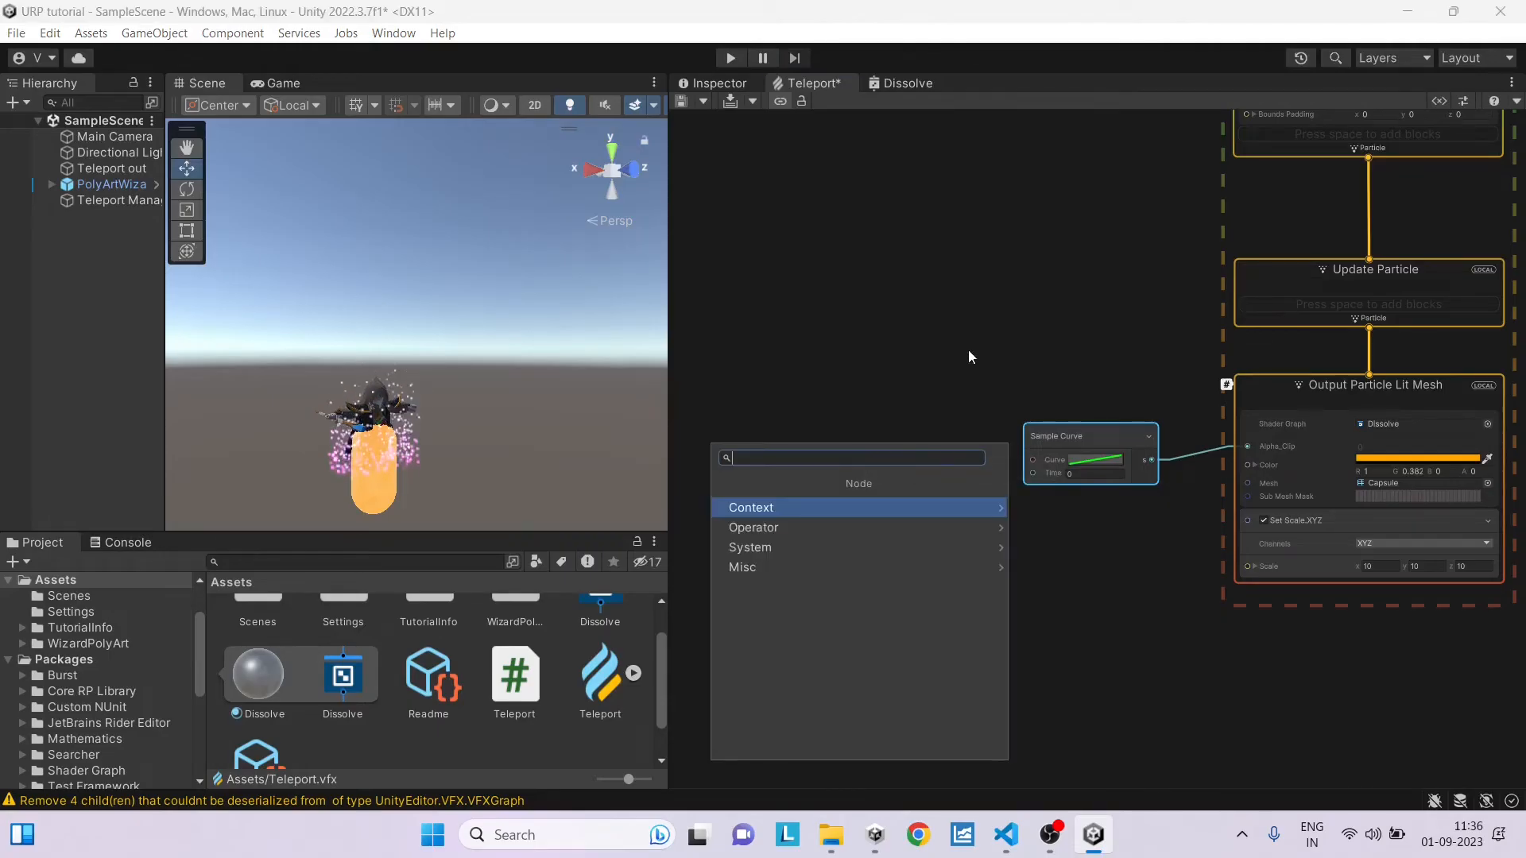
text(age)
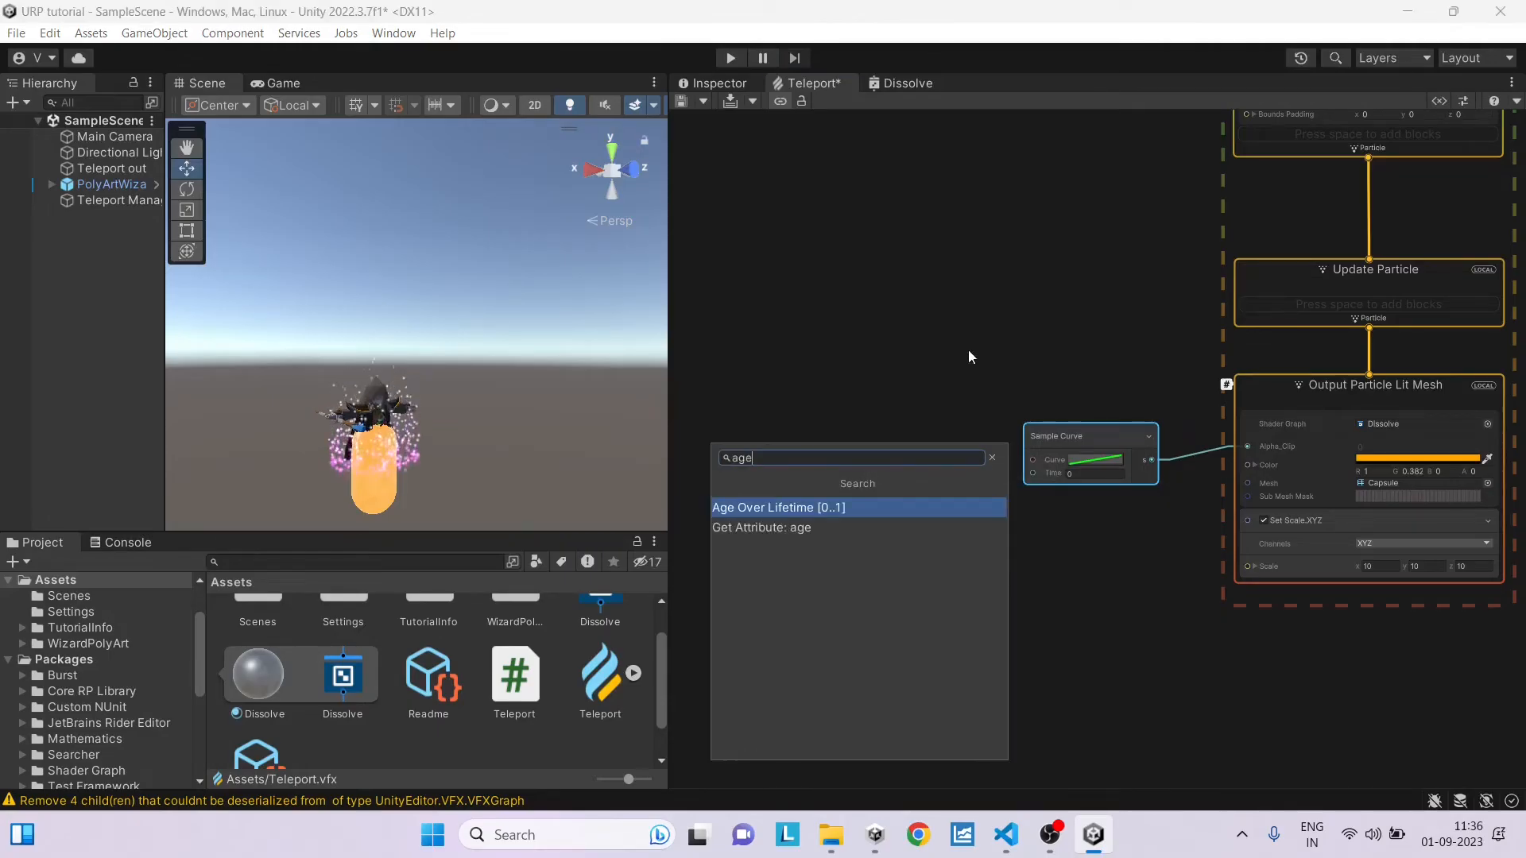
click(802, 508)
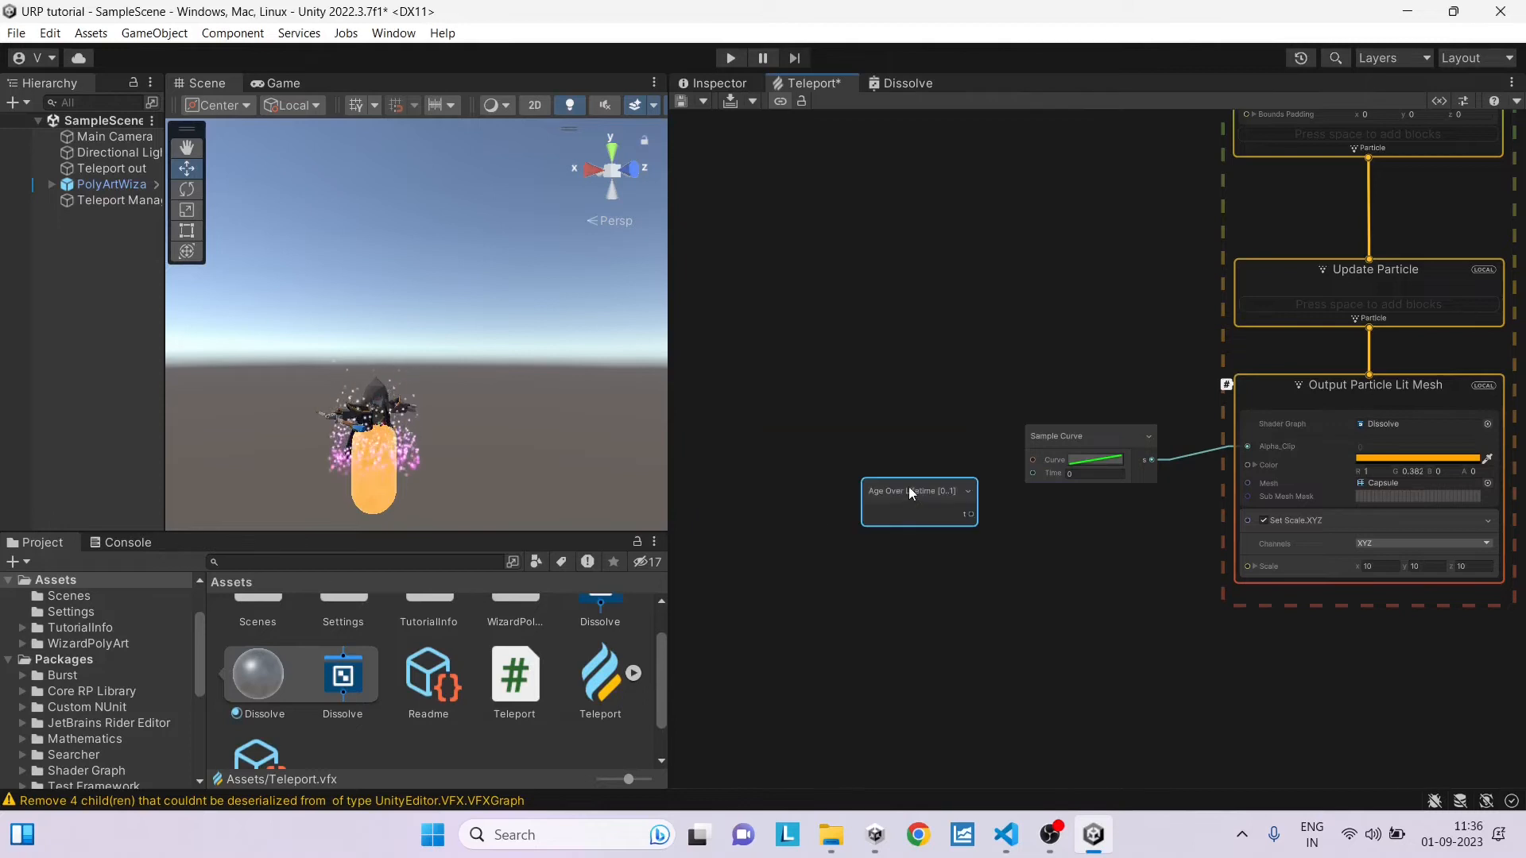
mouse_move(908, 491)
mouse_down()
mouse_move(854, 487)
mouse_move(1031, 473)
mouse_up()
click(731, 100)
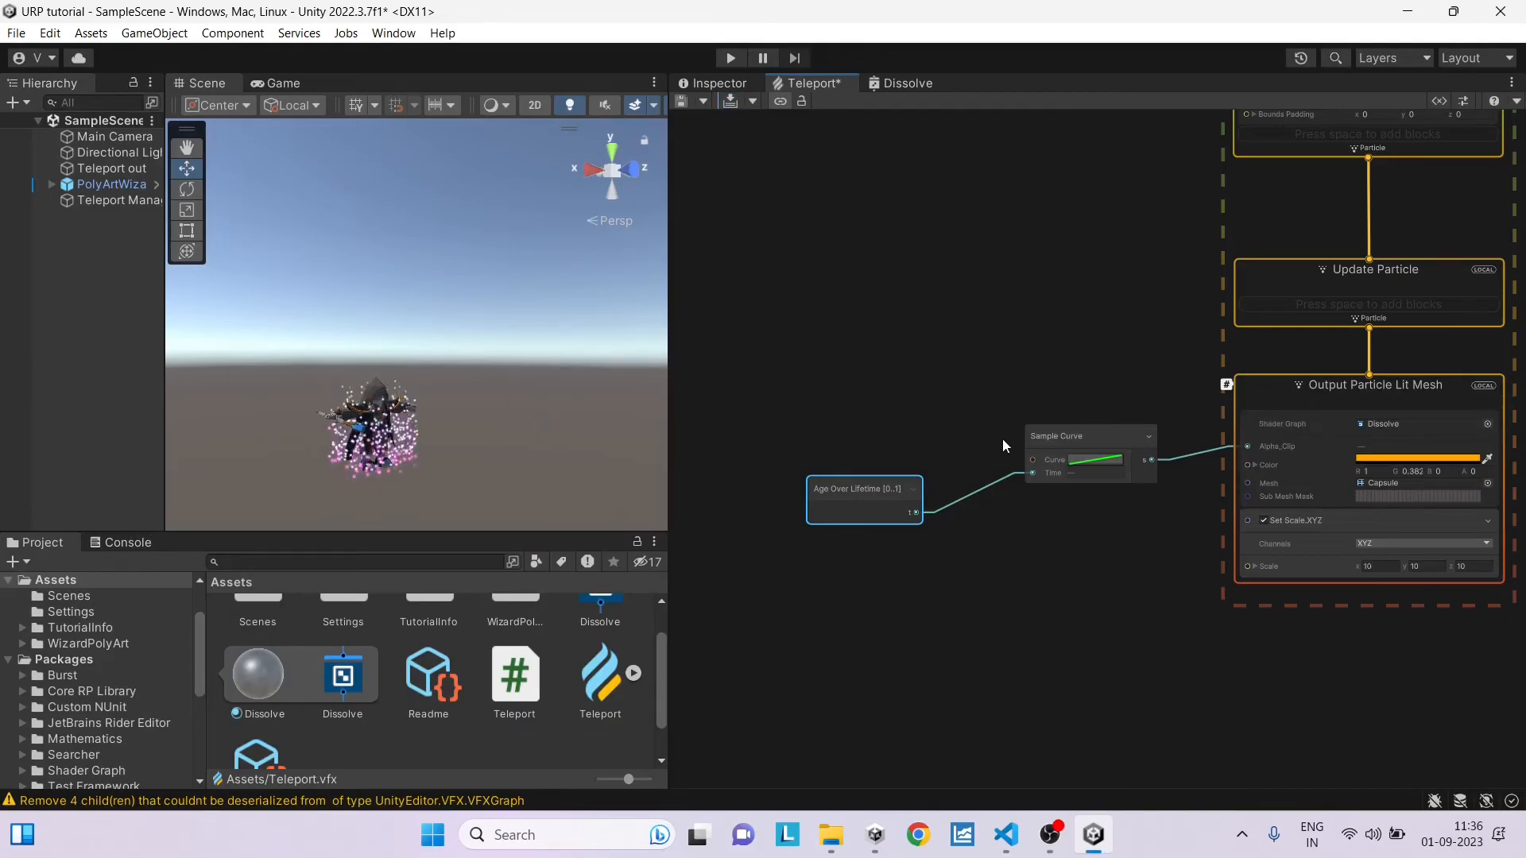
scroll(1026, 274, down, 3)
scroll(1016, 477, up, 6)
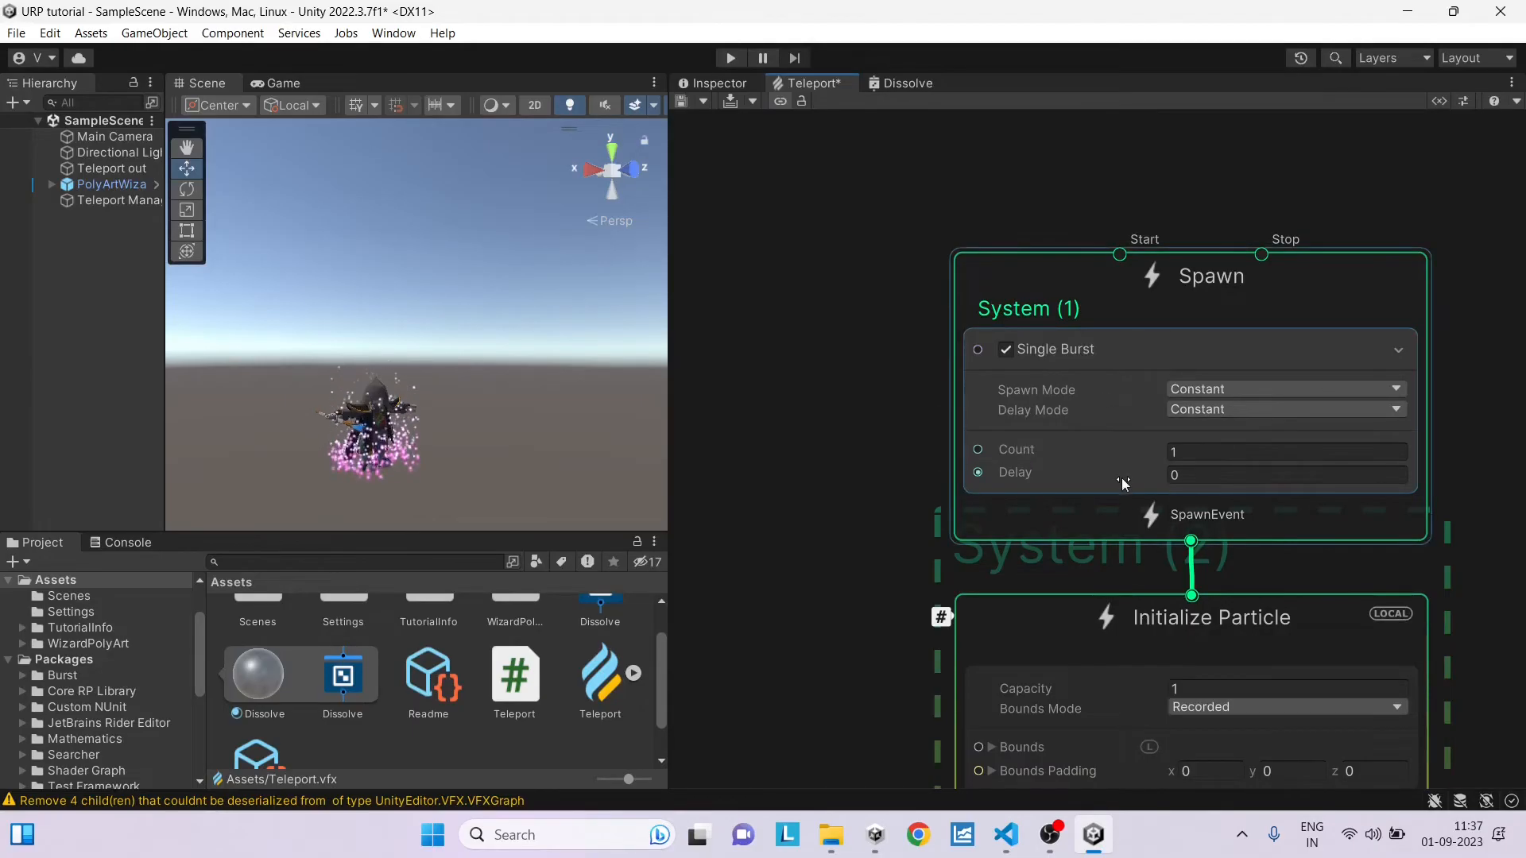
Step: Set the single burst spawn's Delay to 2 and recompile the effect
click(1214, 474)
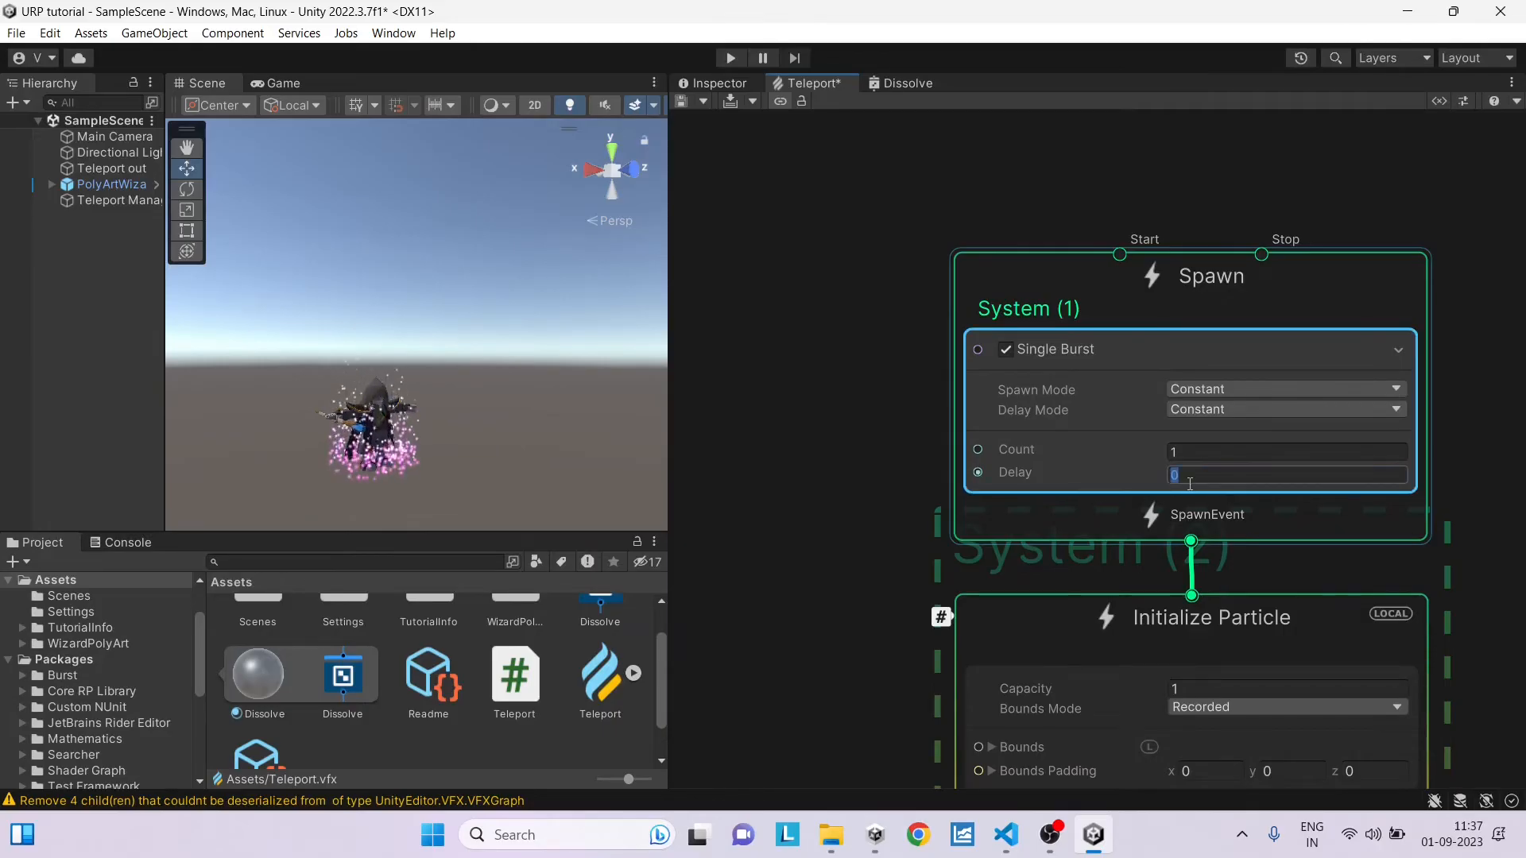
text(2)
key(Return)
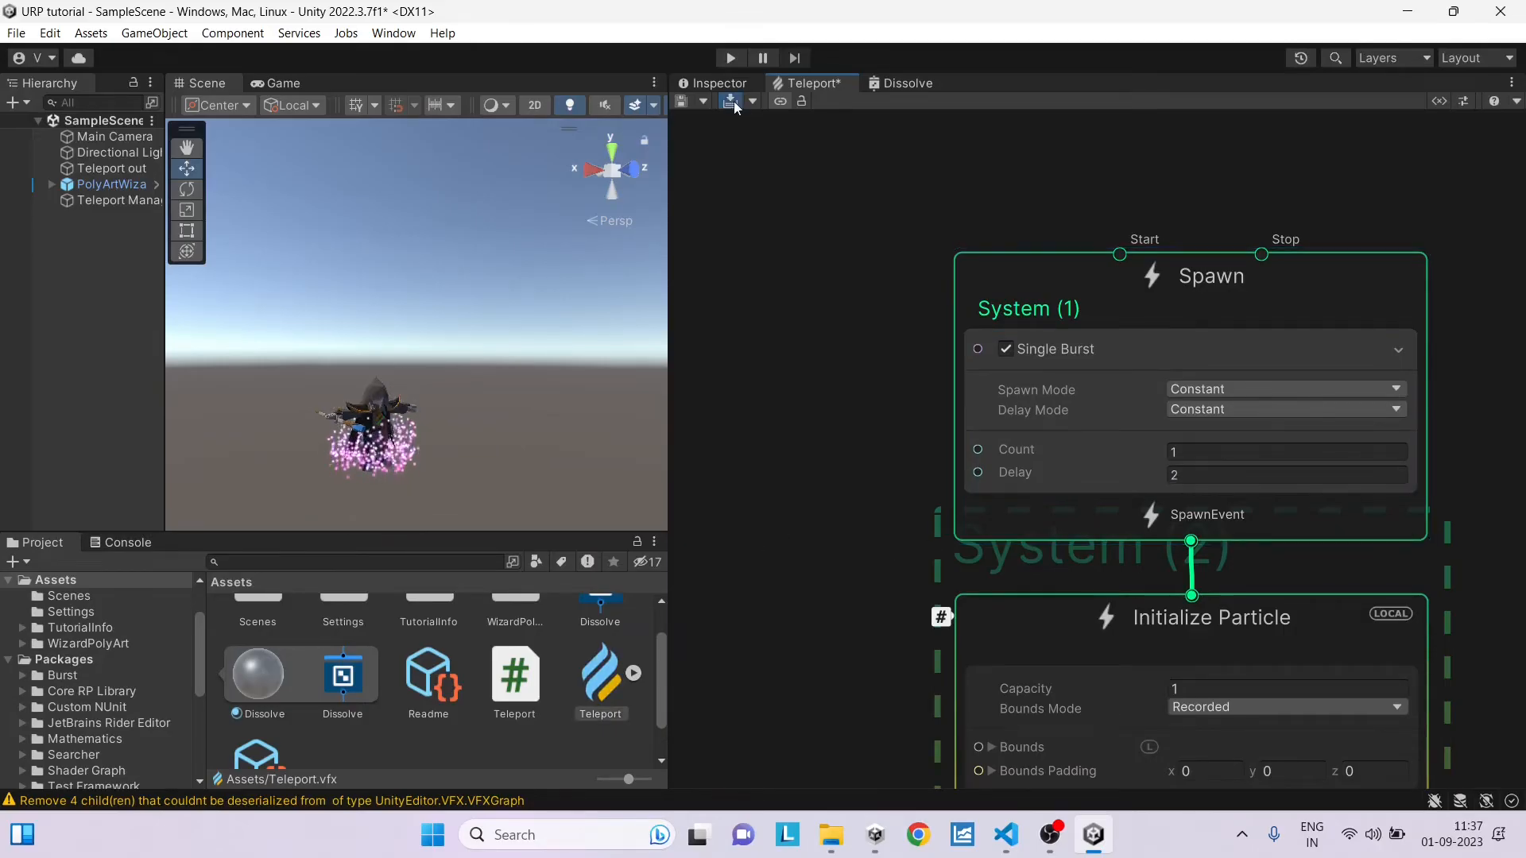
click(732, 101)
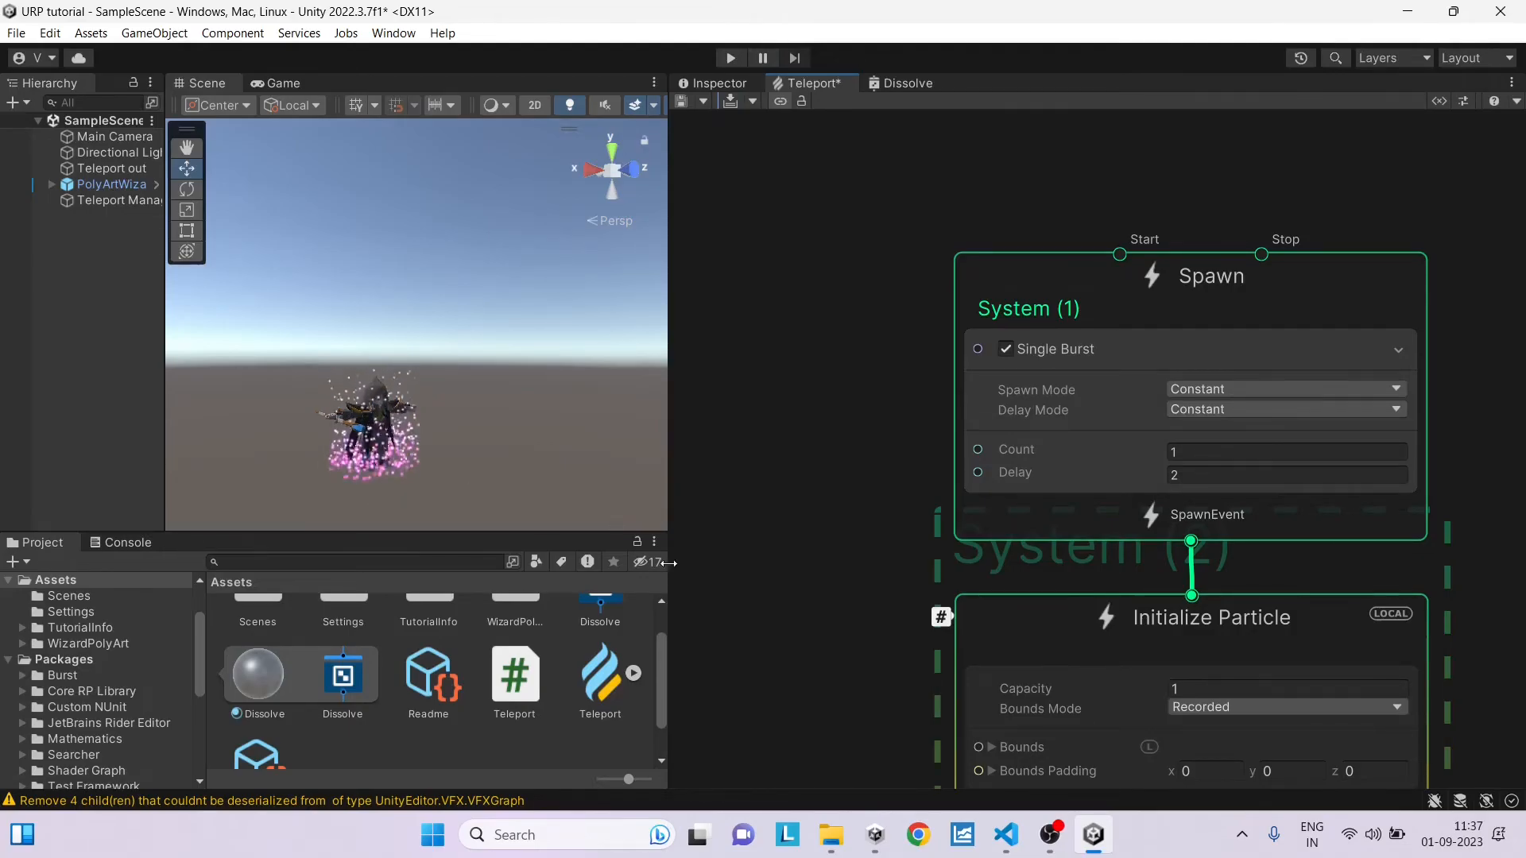
scroll(790, 684, down, 2)
Step: Add a Set Lifetime block to Initialize Particle with a lifetime of 5
mouse_move(790, 683)
middle_down()
mouse_move(873, 371)
mouse_move(819, 397)
middle_up()
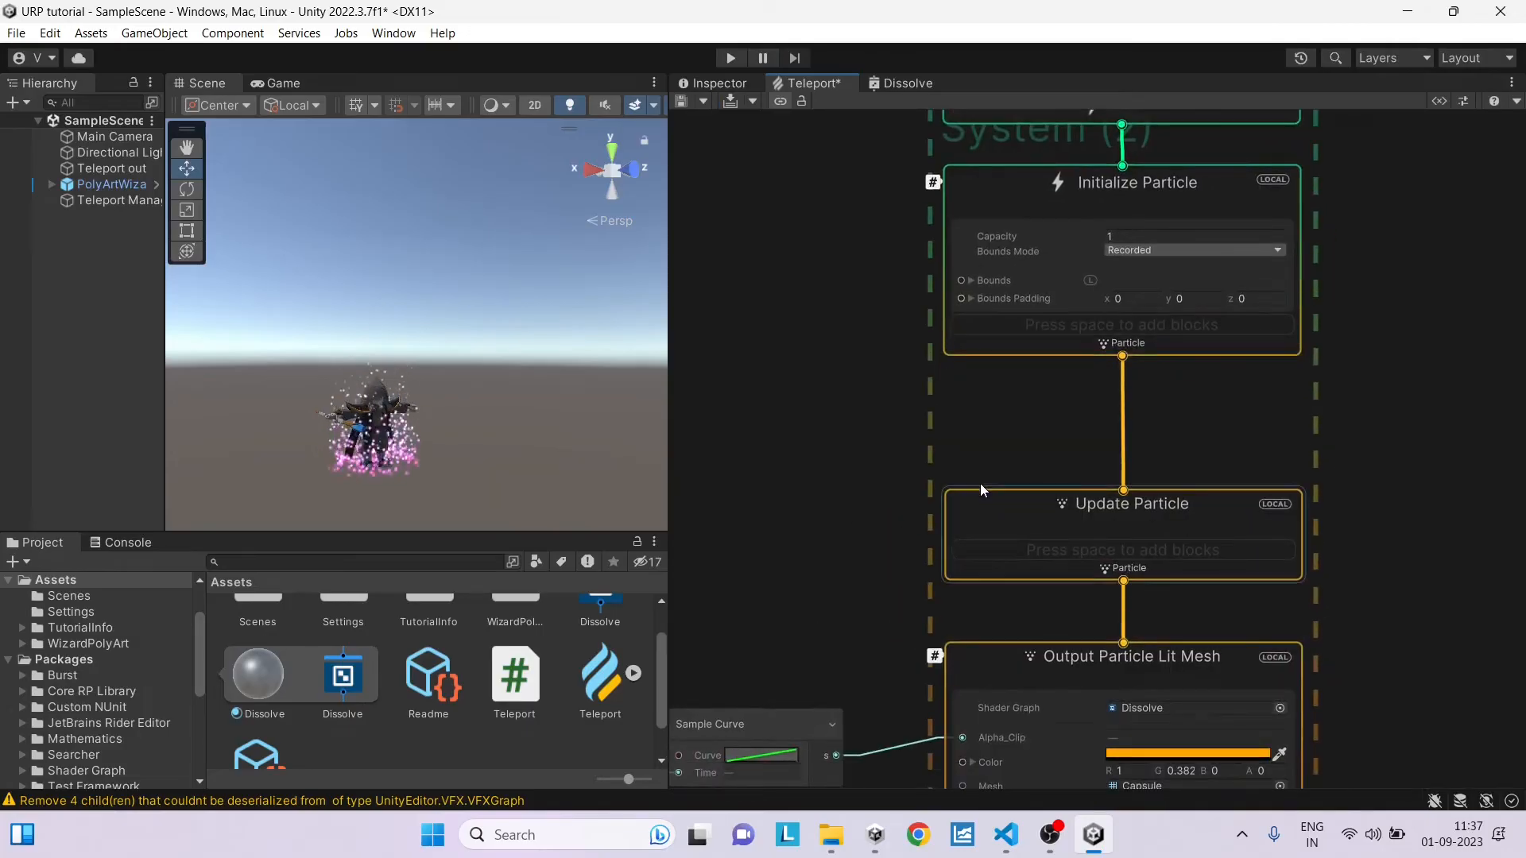
right_click(1033, 326)
click(1096, 344)
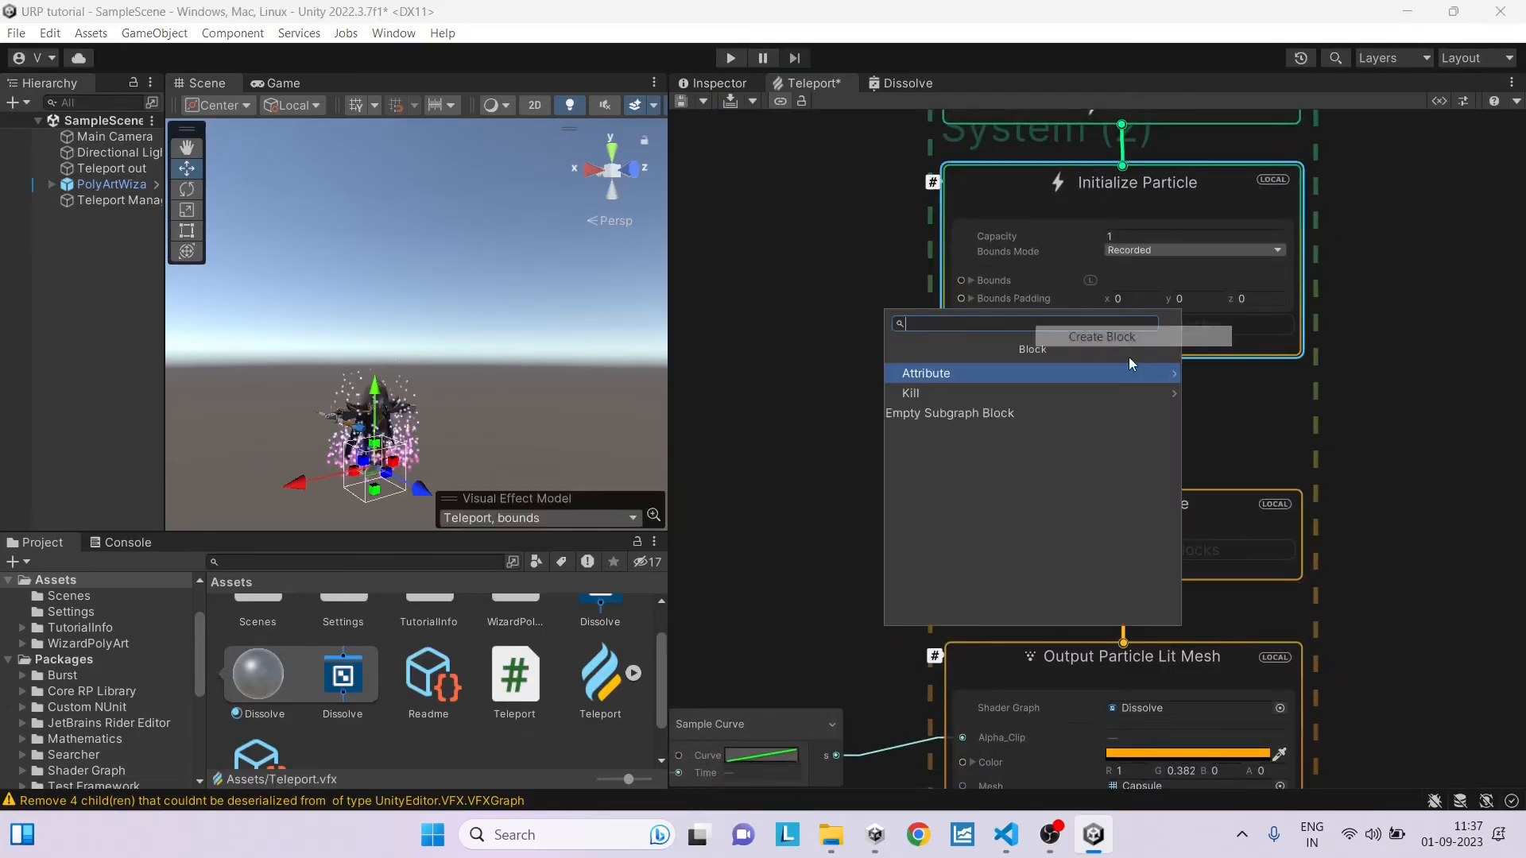
text(life)
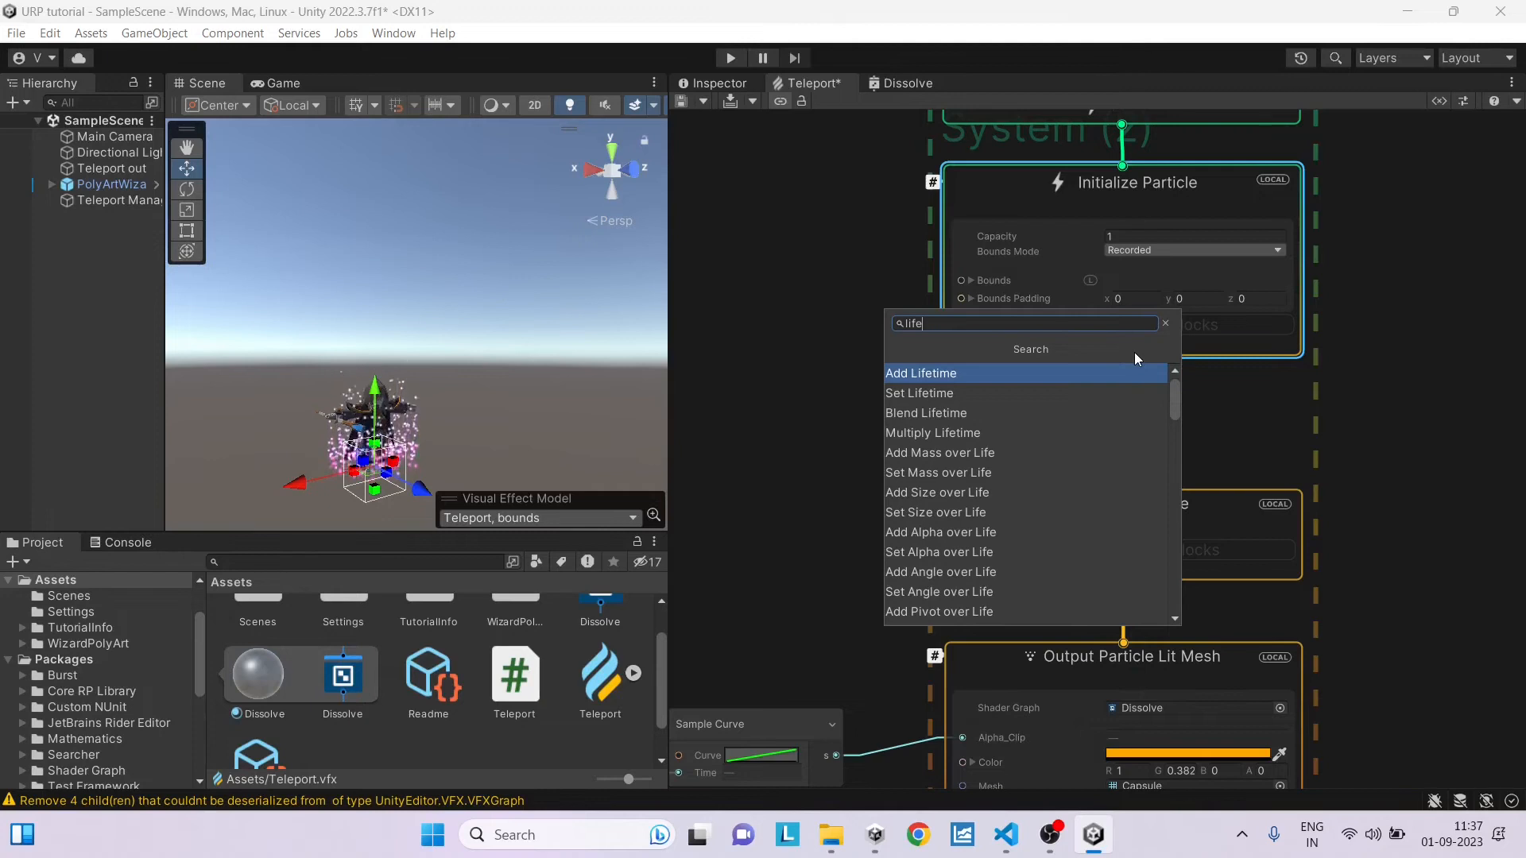
click(1111, 394)
click(1128, 363)
text(5)
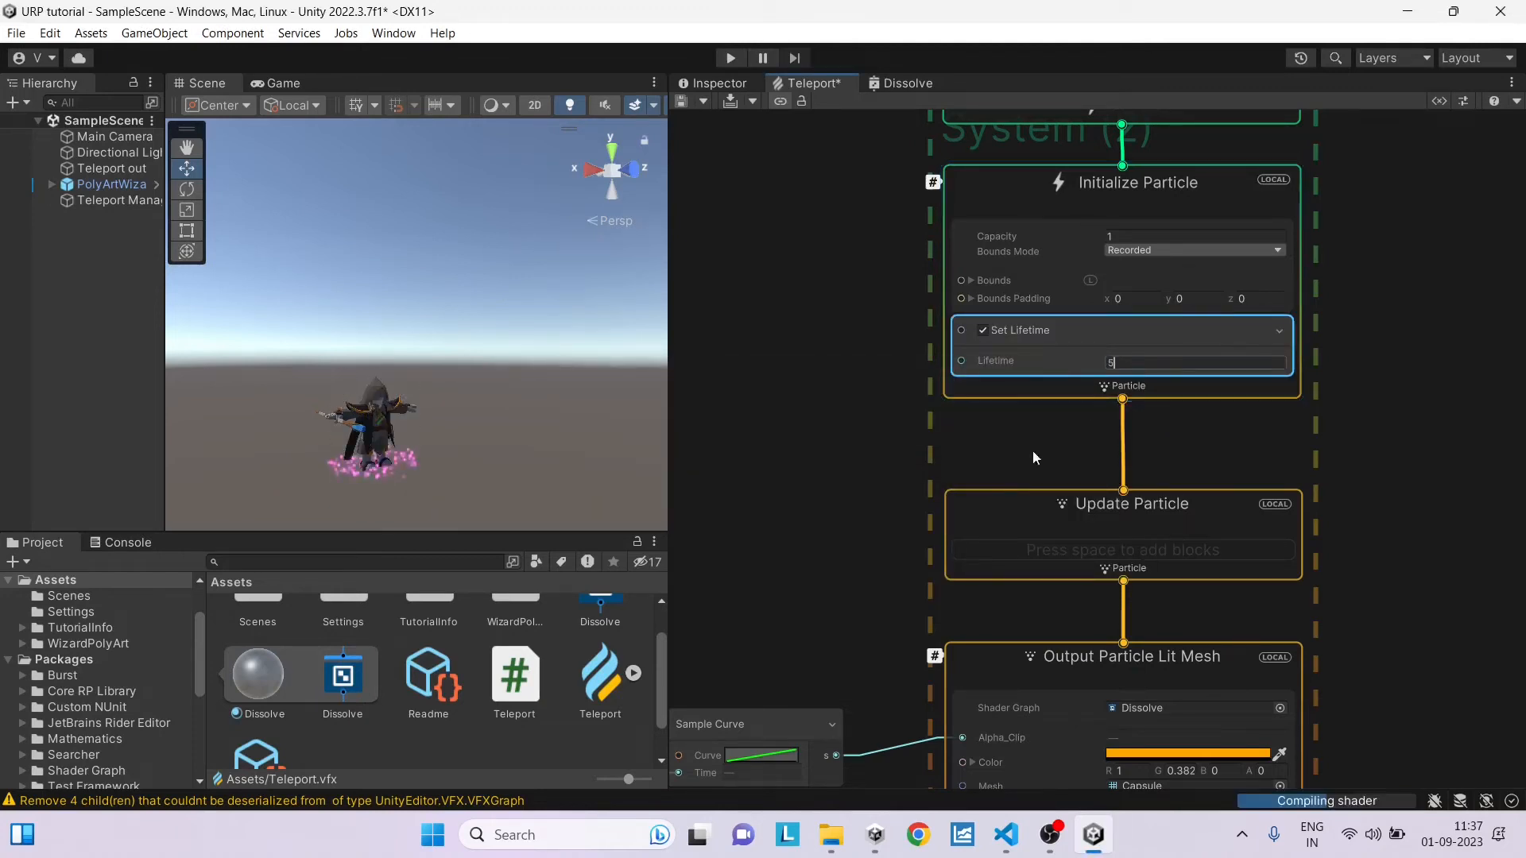
click(867, 475)
scroll(867, 474, down, 3)
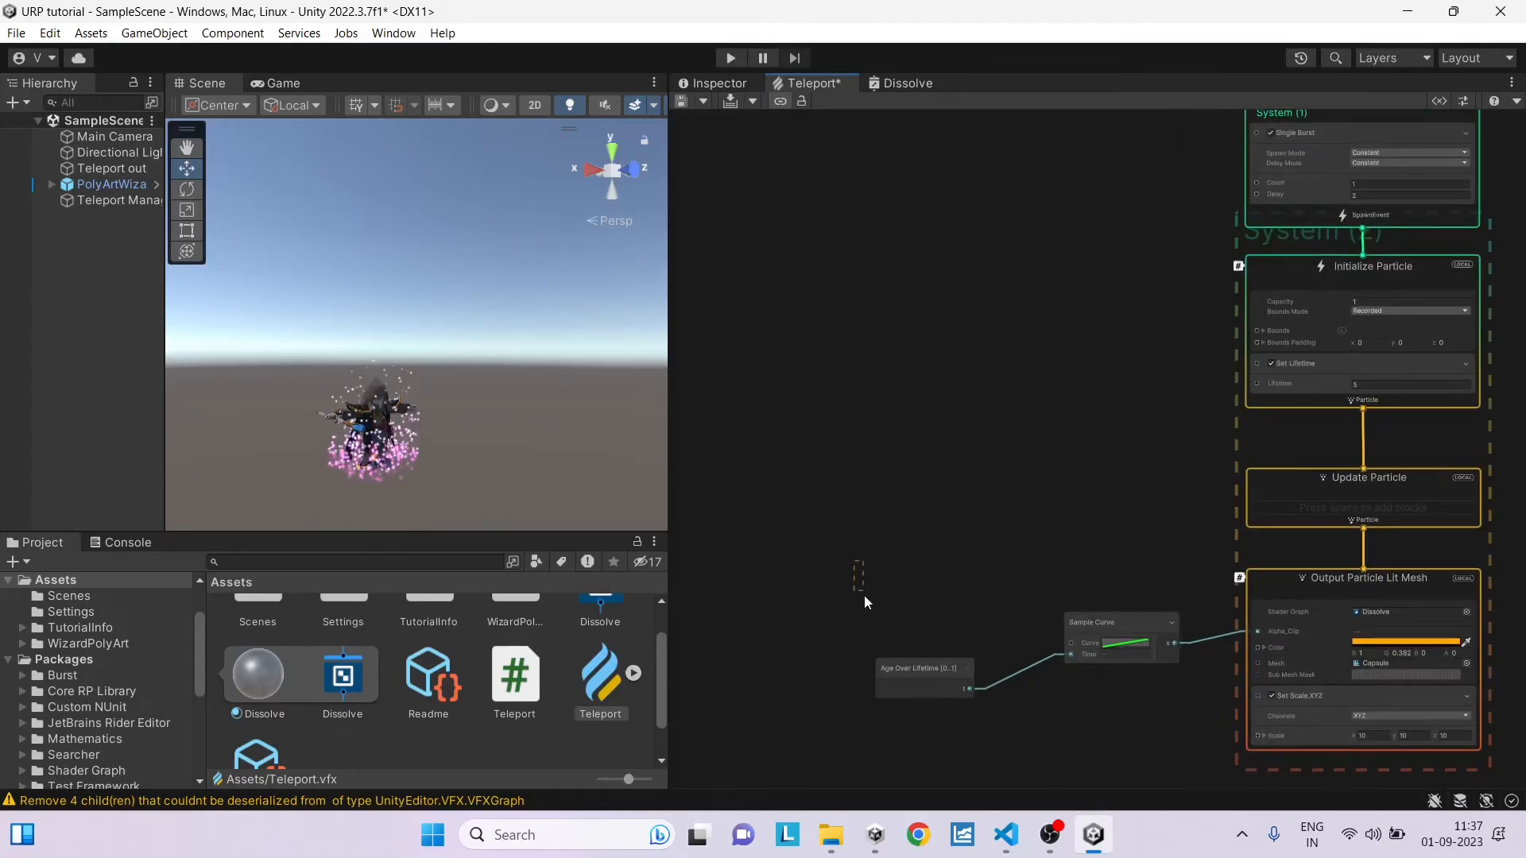
Step: Duplicate the Age Over Lifetime and Sample Curve nodes and feed the copy into a Multiply node
drag(865, 595, 1182, 745)
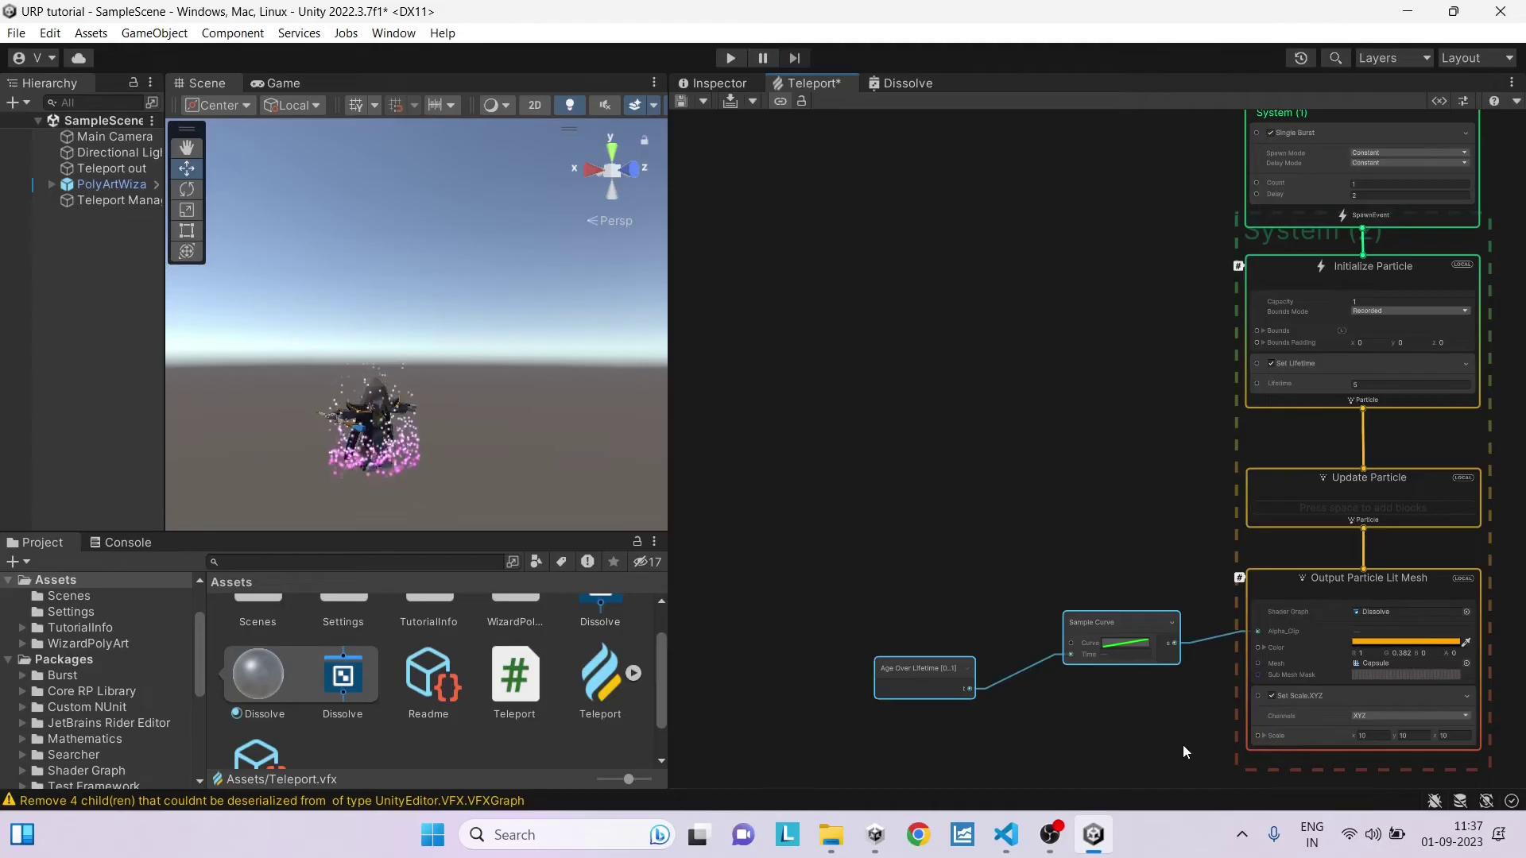
key(ctrl+d)
drag(1145, 632, 986, 479)
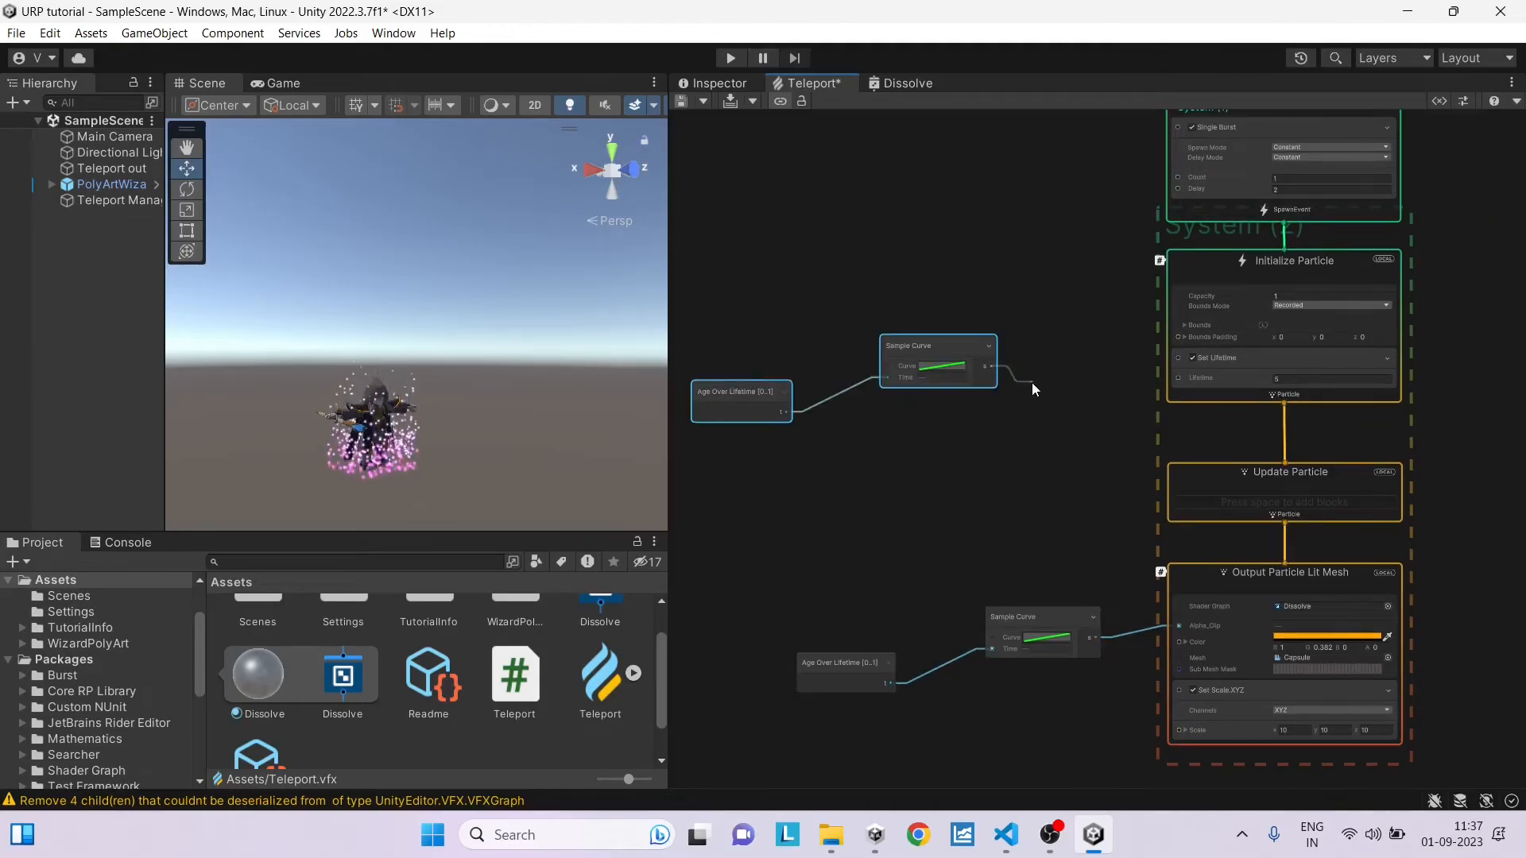
drag(1031, 383, 1032, 382)
text(mu)
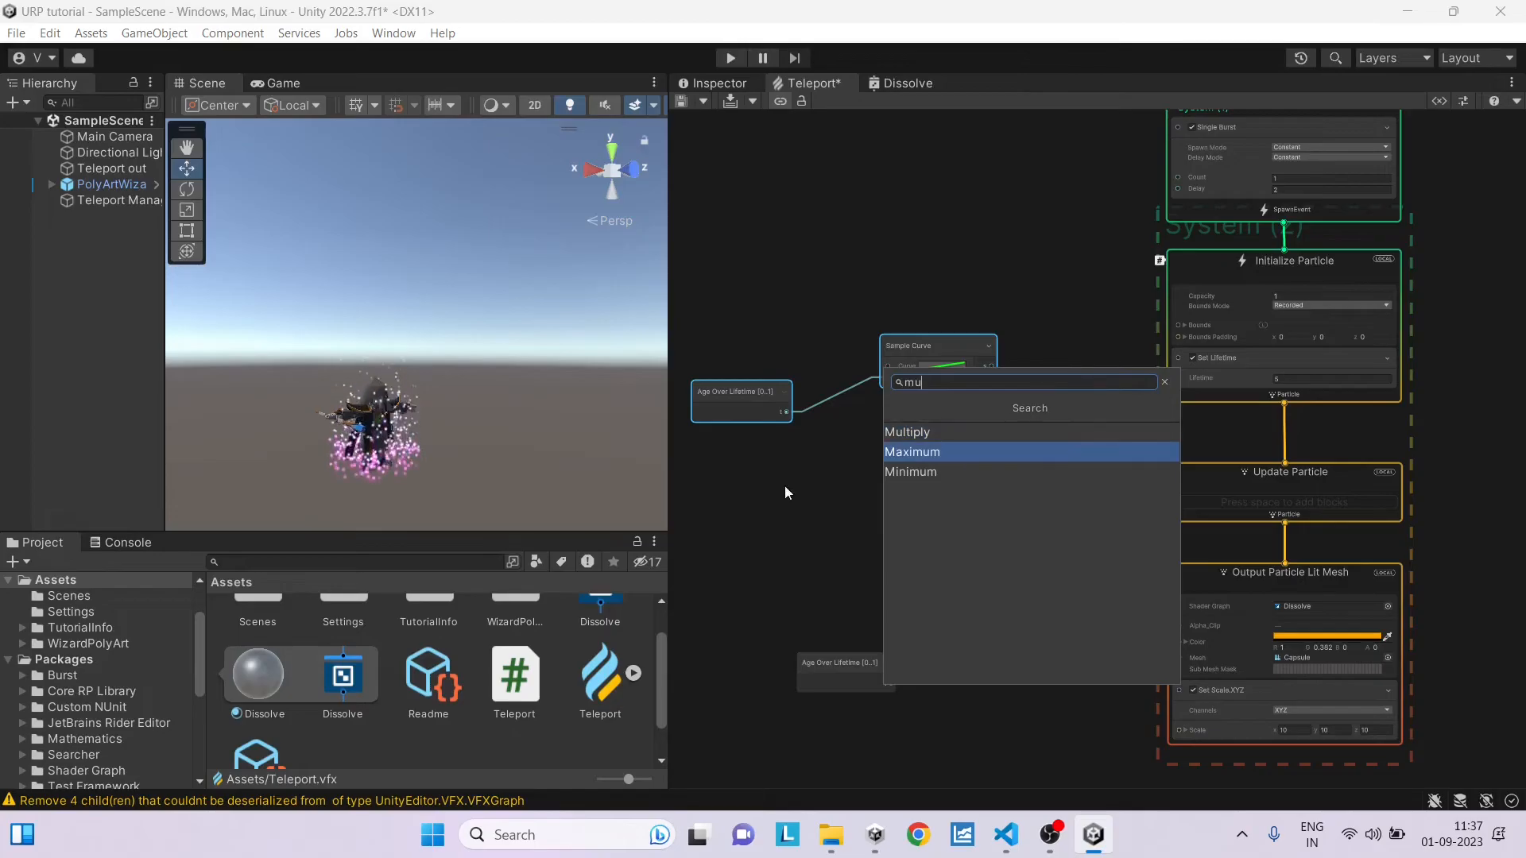
click(921, 432)
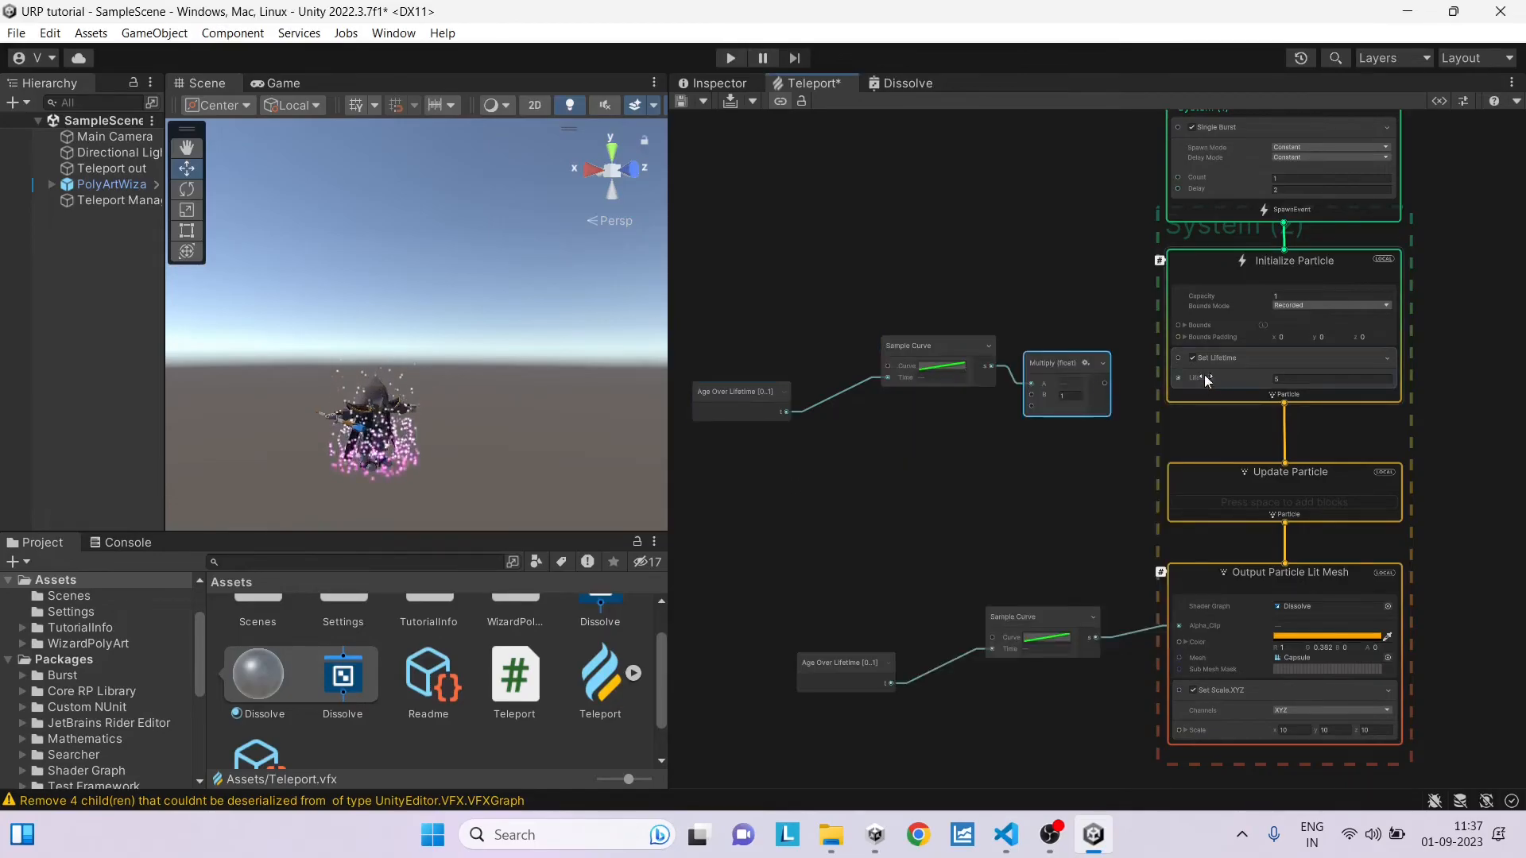
scroll(1109, 394, up, 3)
Step: Add a Set Position block to Update Particle and wire the Multiply result into Position Y
right_click(1214, 548)
click(1282, 322)
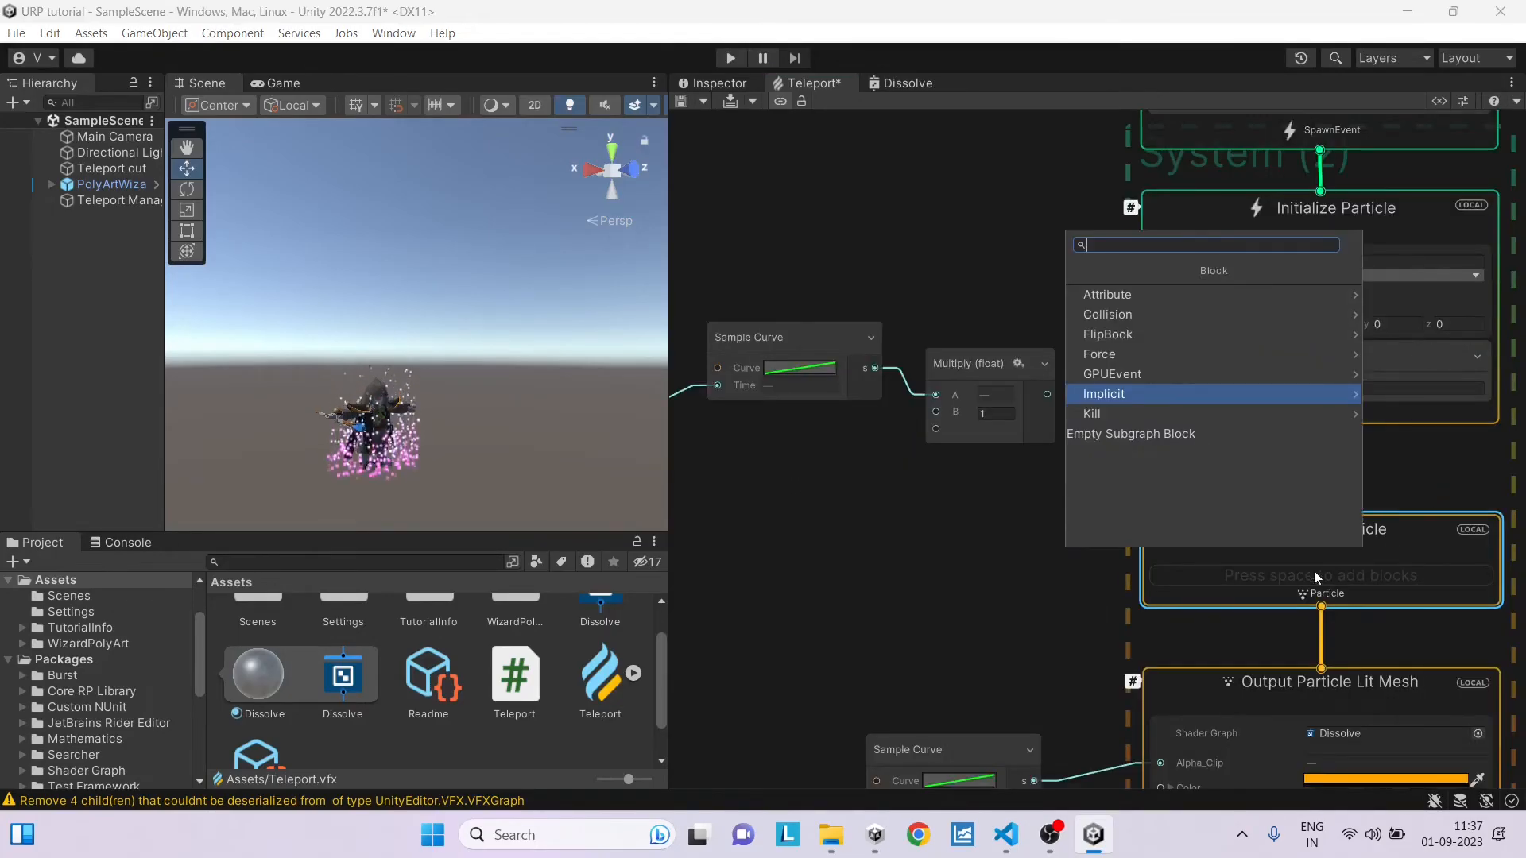
text(set pos)
key(Return)
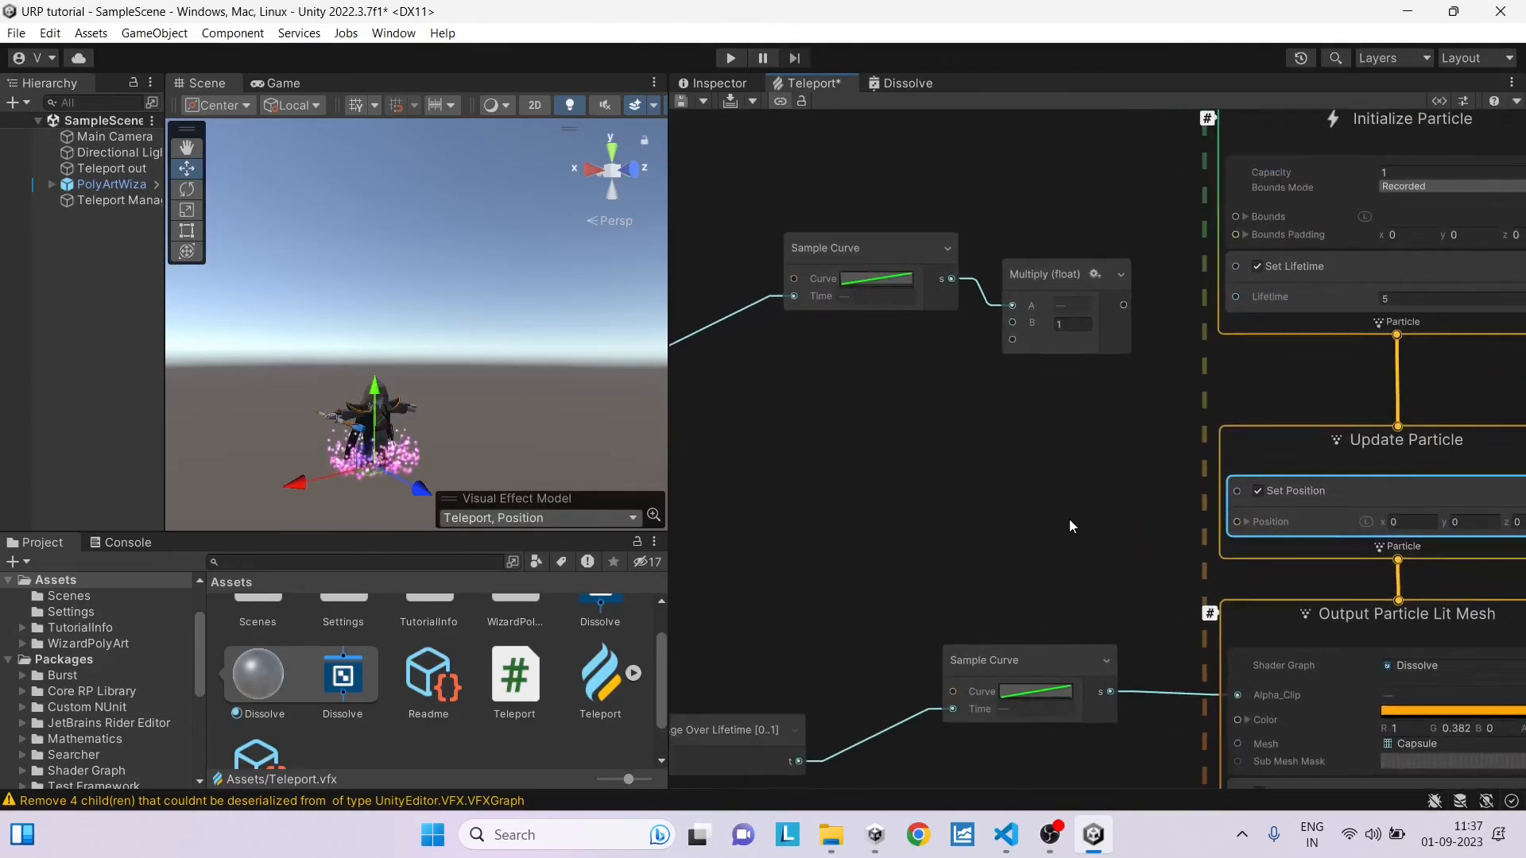
middle_drag(1024, 604, 1194, 466)
scroll(815, 288, down, 4)
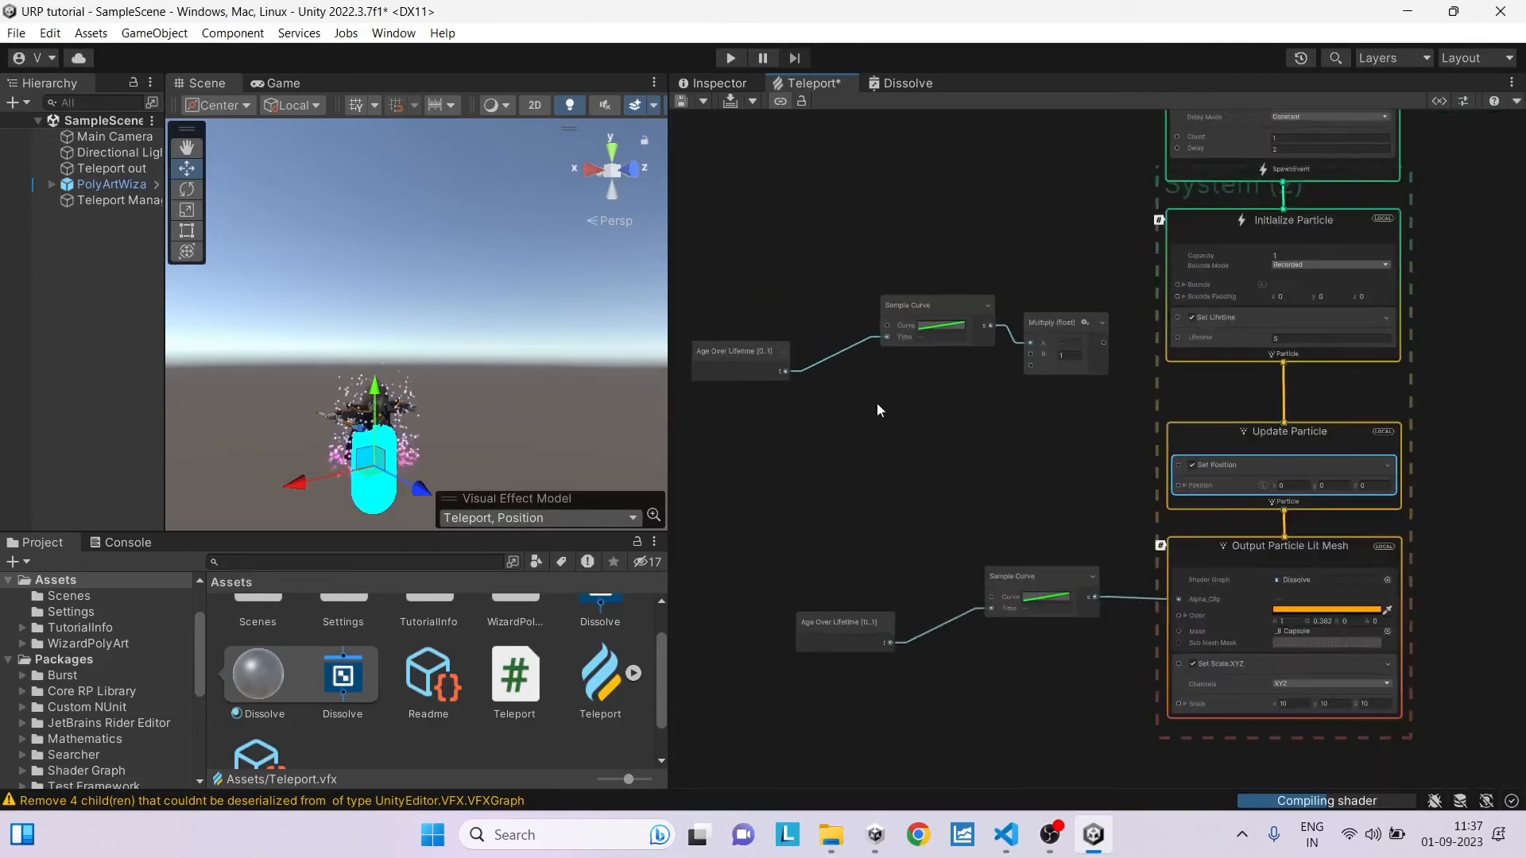
scroll(876, 403, down, 2)
drag(746, 263, 1071, 429)
drag(1023, 342, 977, 414)
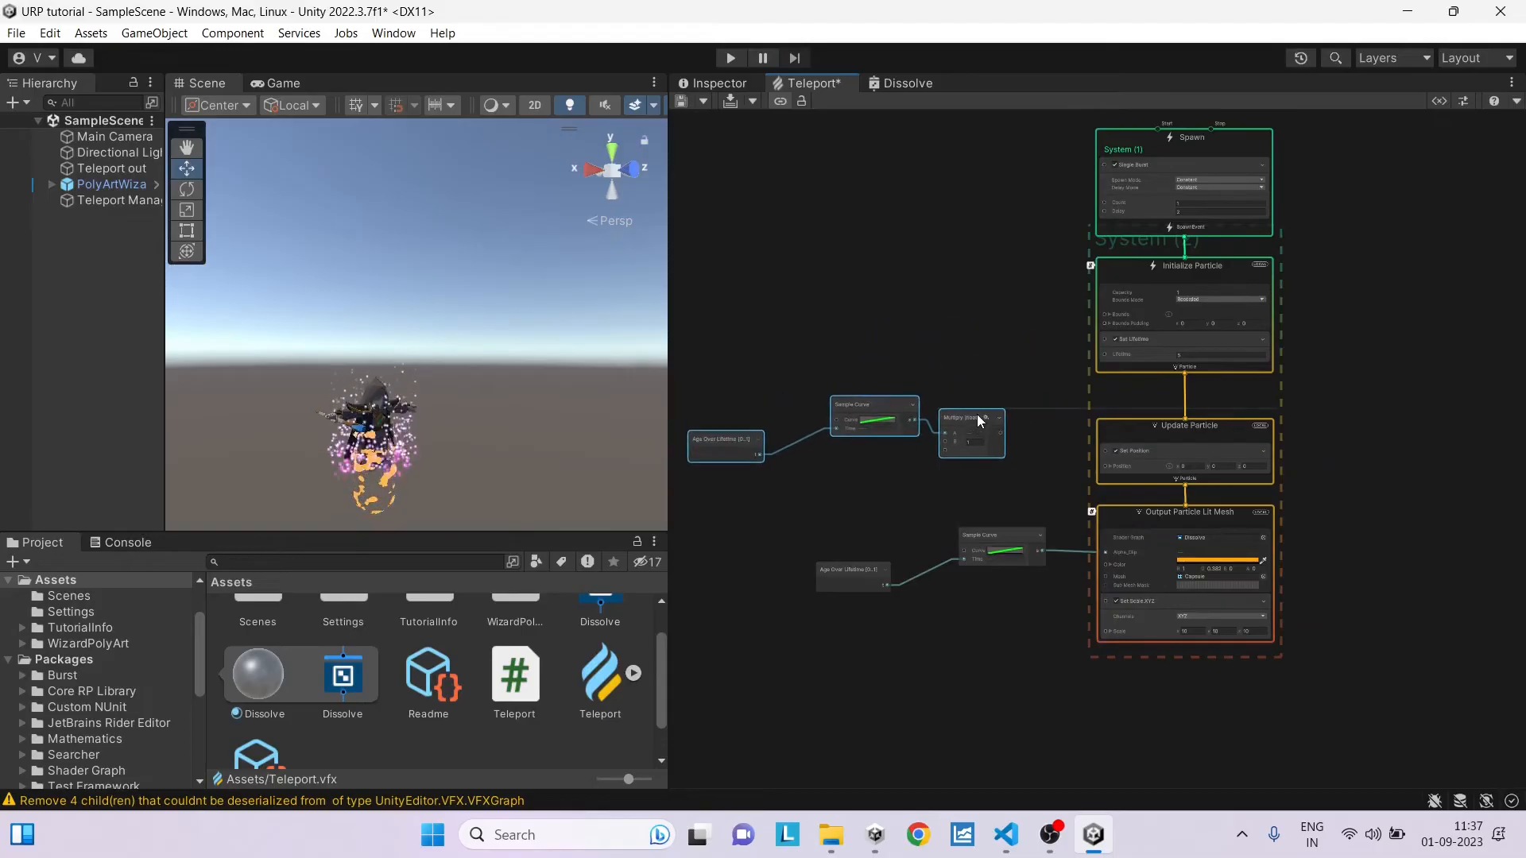
scroll(1132, 472, up, 4)
click(1117, 443)
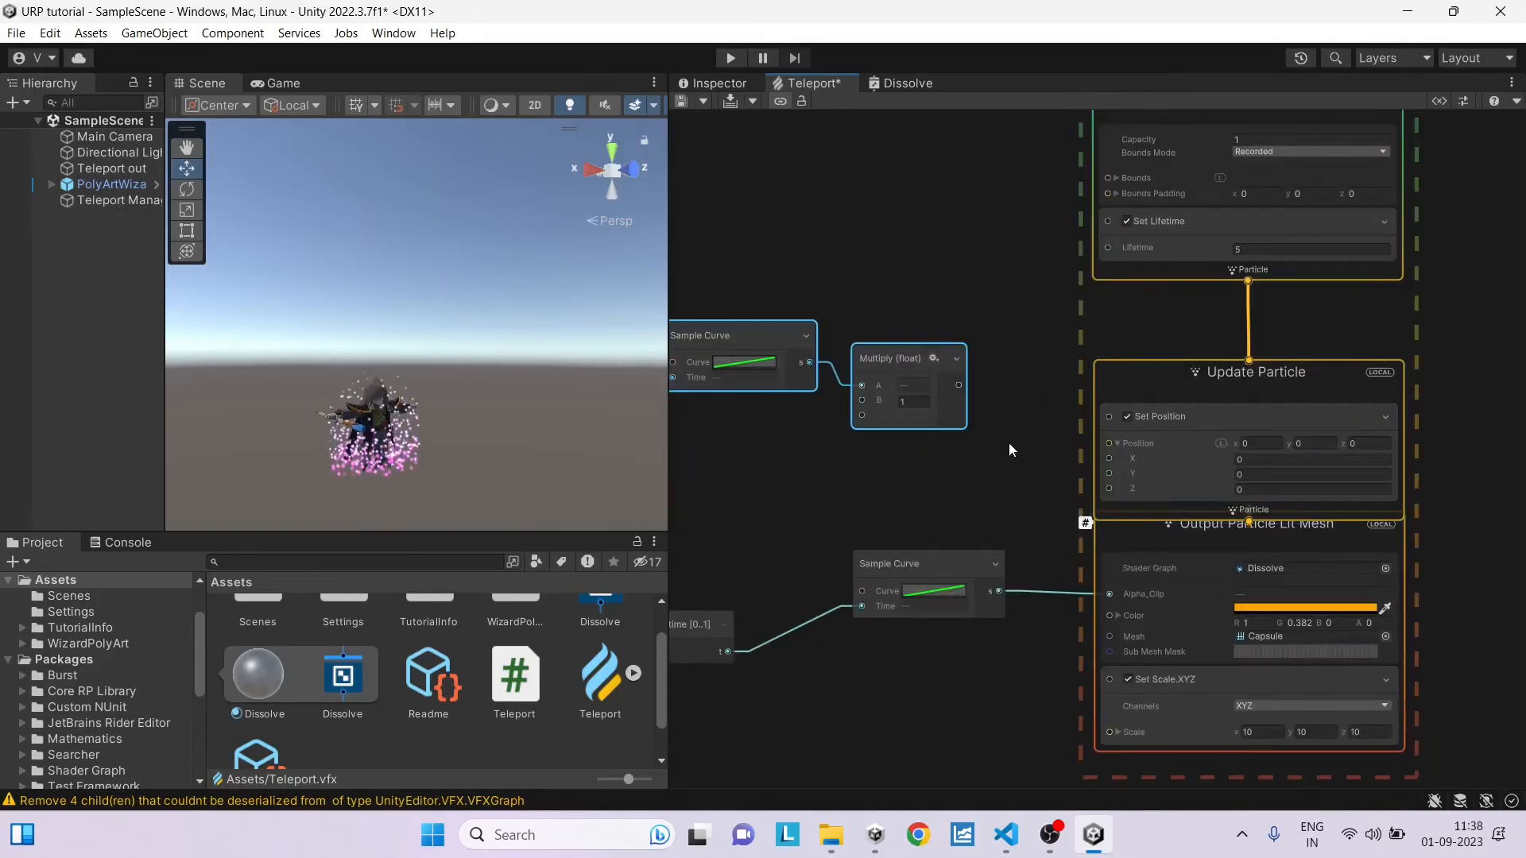
drag(1095, 493, 1109, 474)
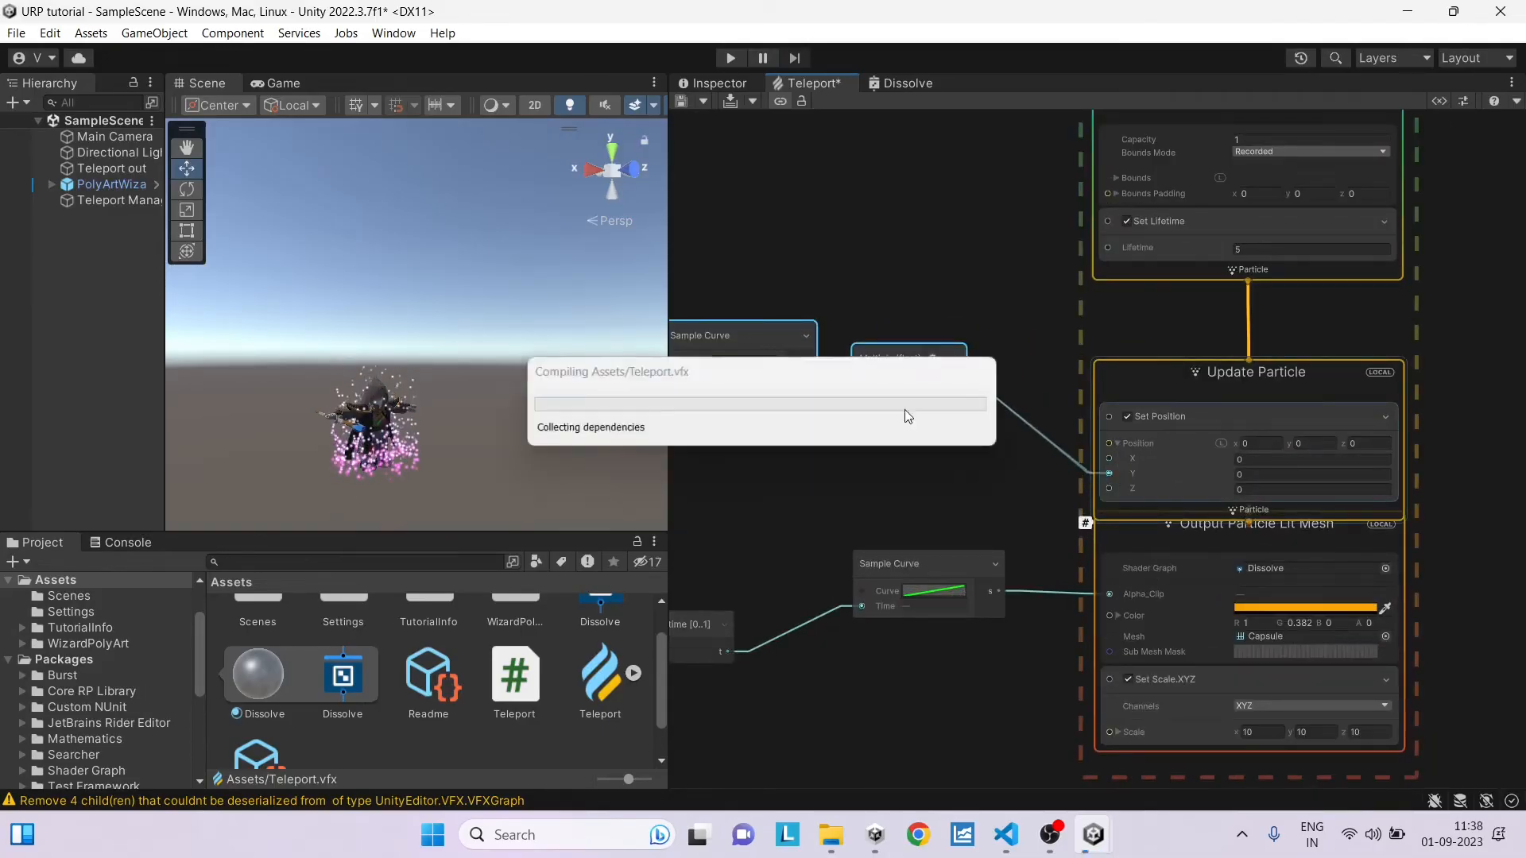
text(2)
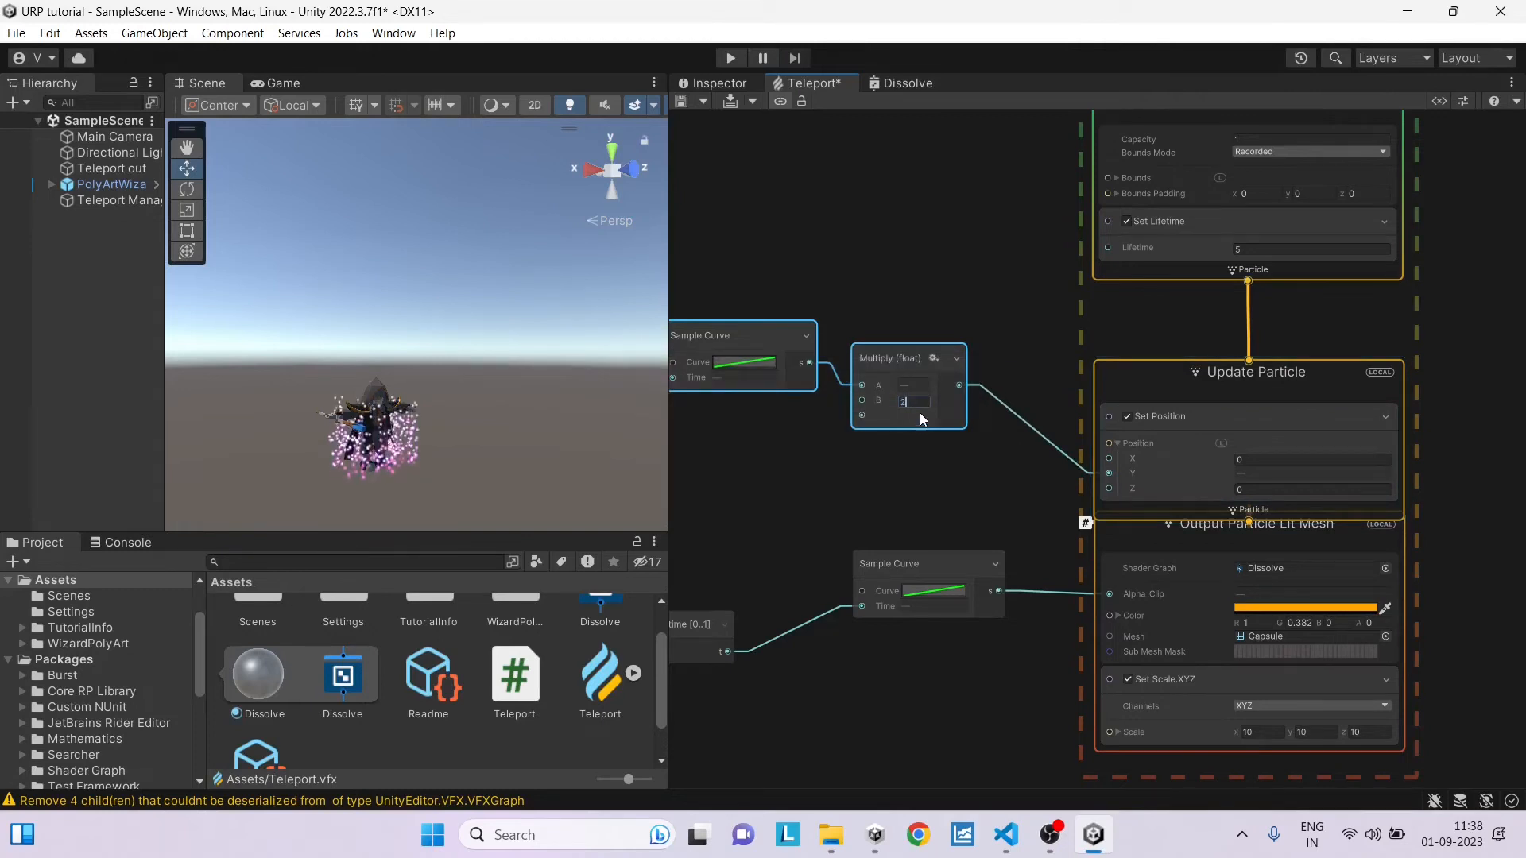
Step: Set the Multiply B value to 2, then change it to 3
click(878, 509)
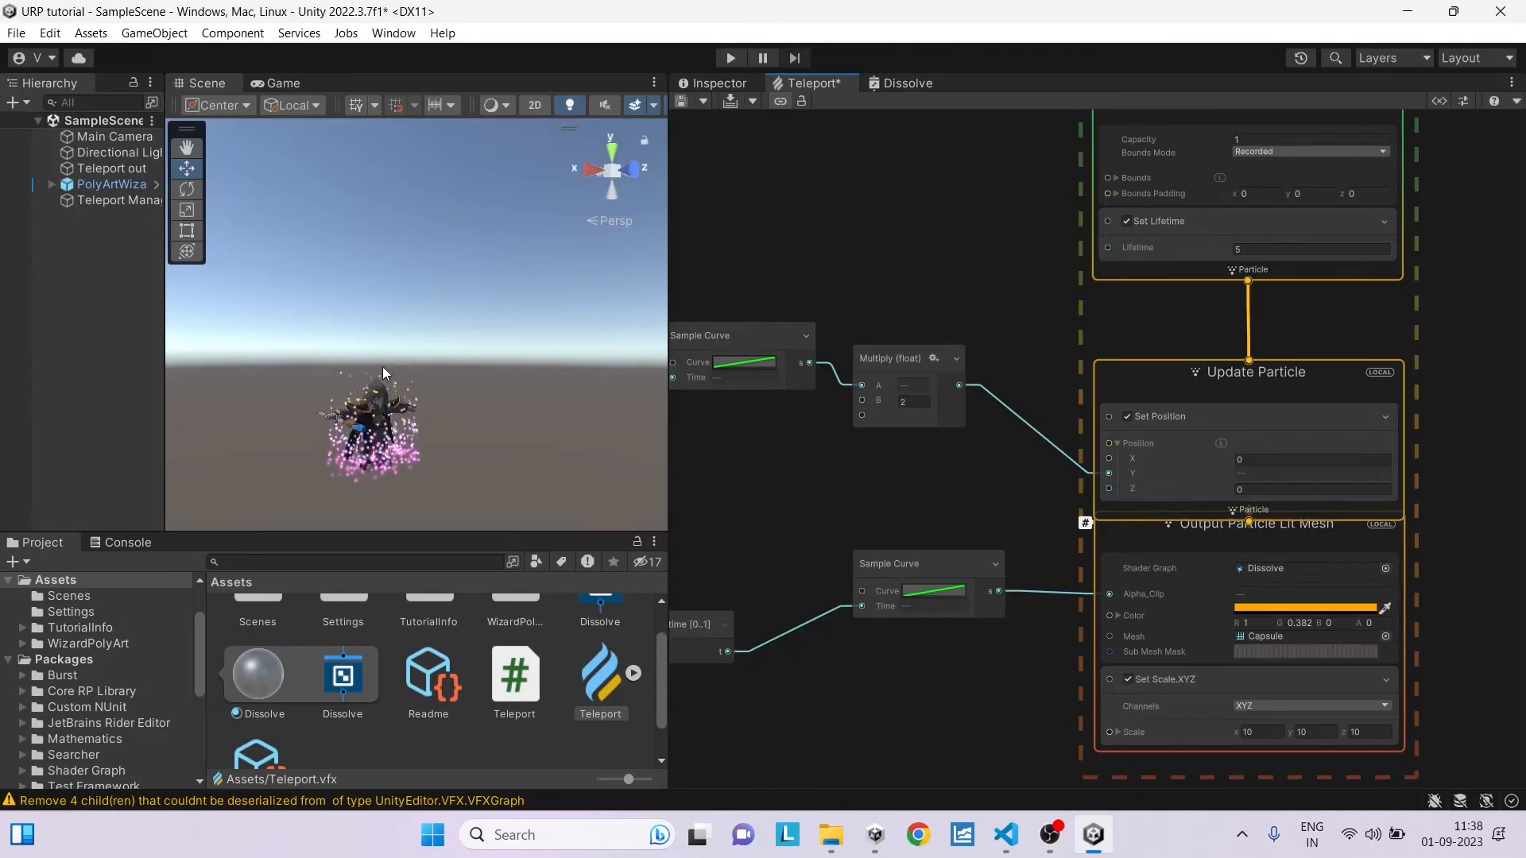
scroll(901, 459, up, 2)
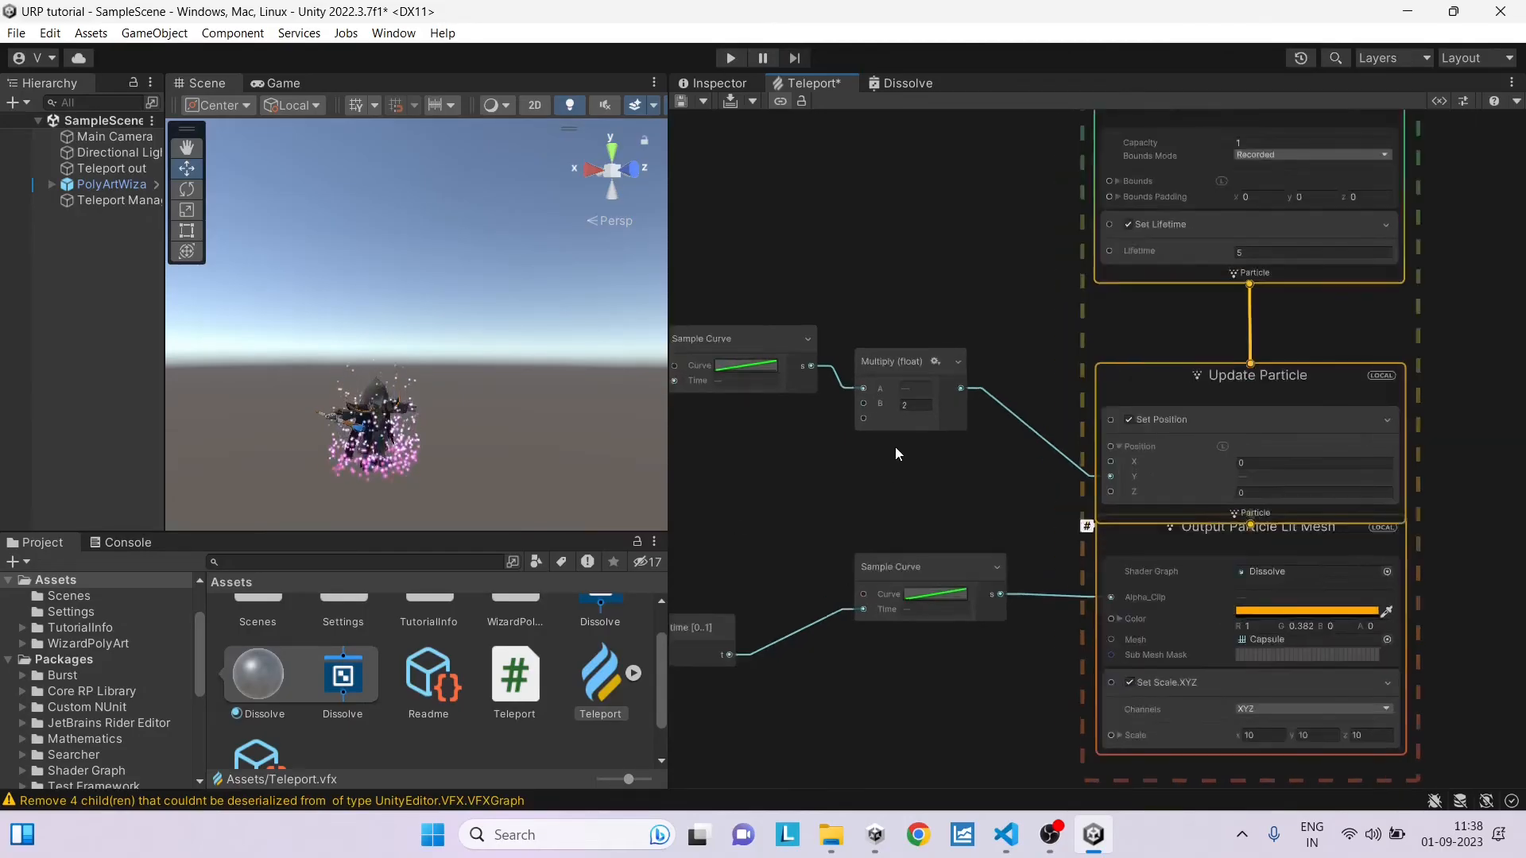
scroll(896, 448, up, 1)
click(913, 392)
text(3)
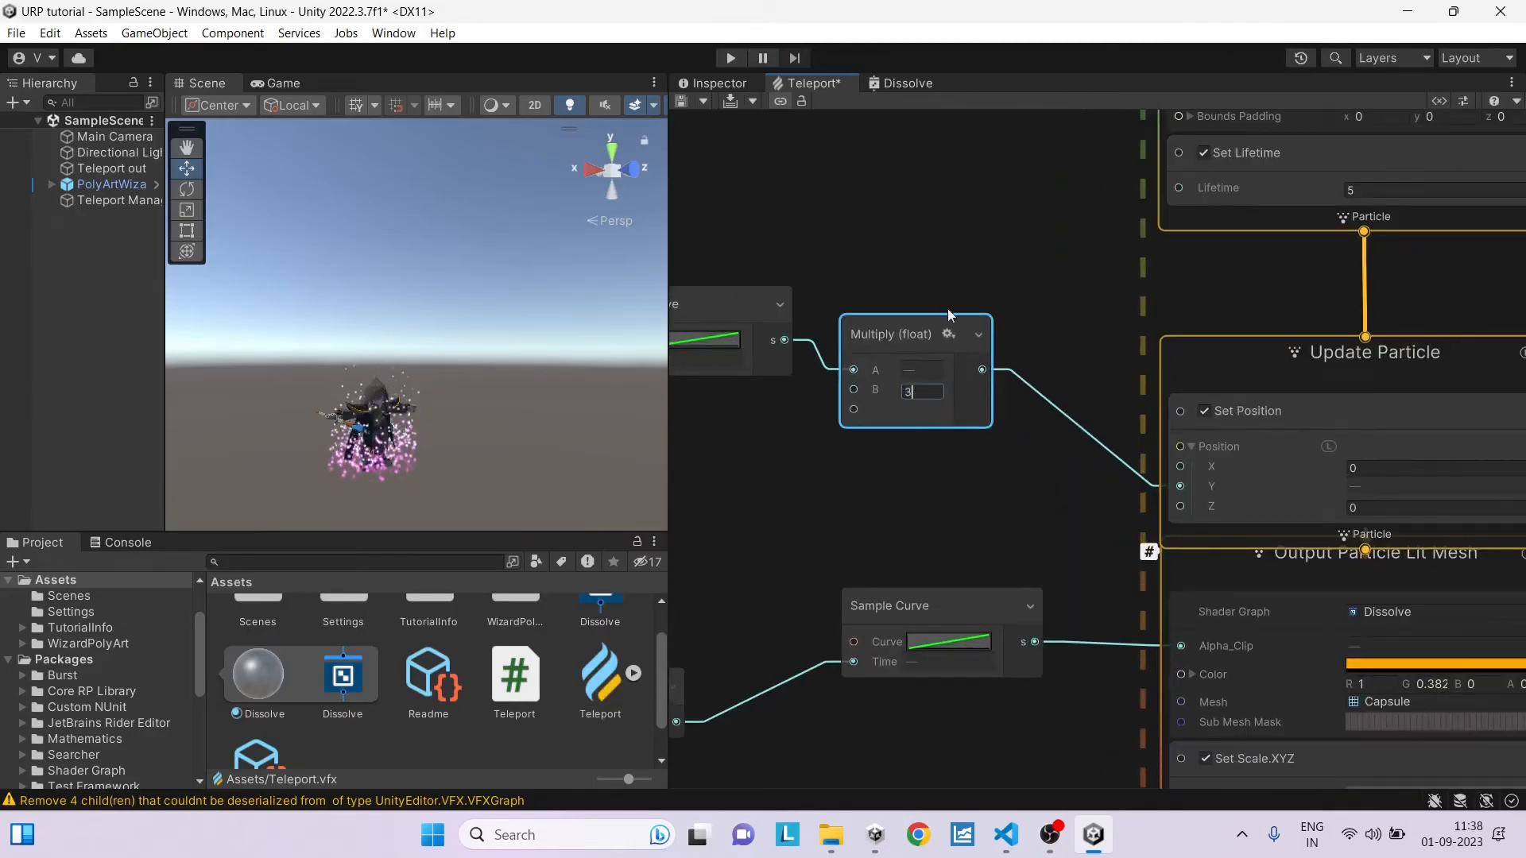
click(963, 286)
text(3)
key(Return)
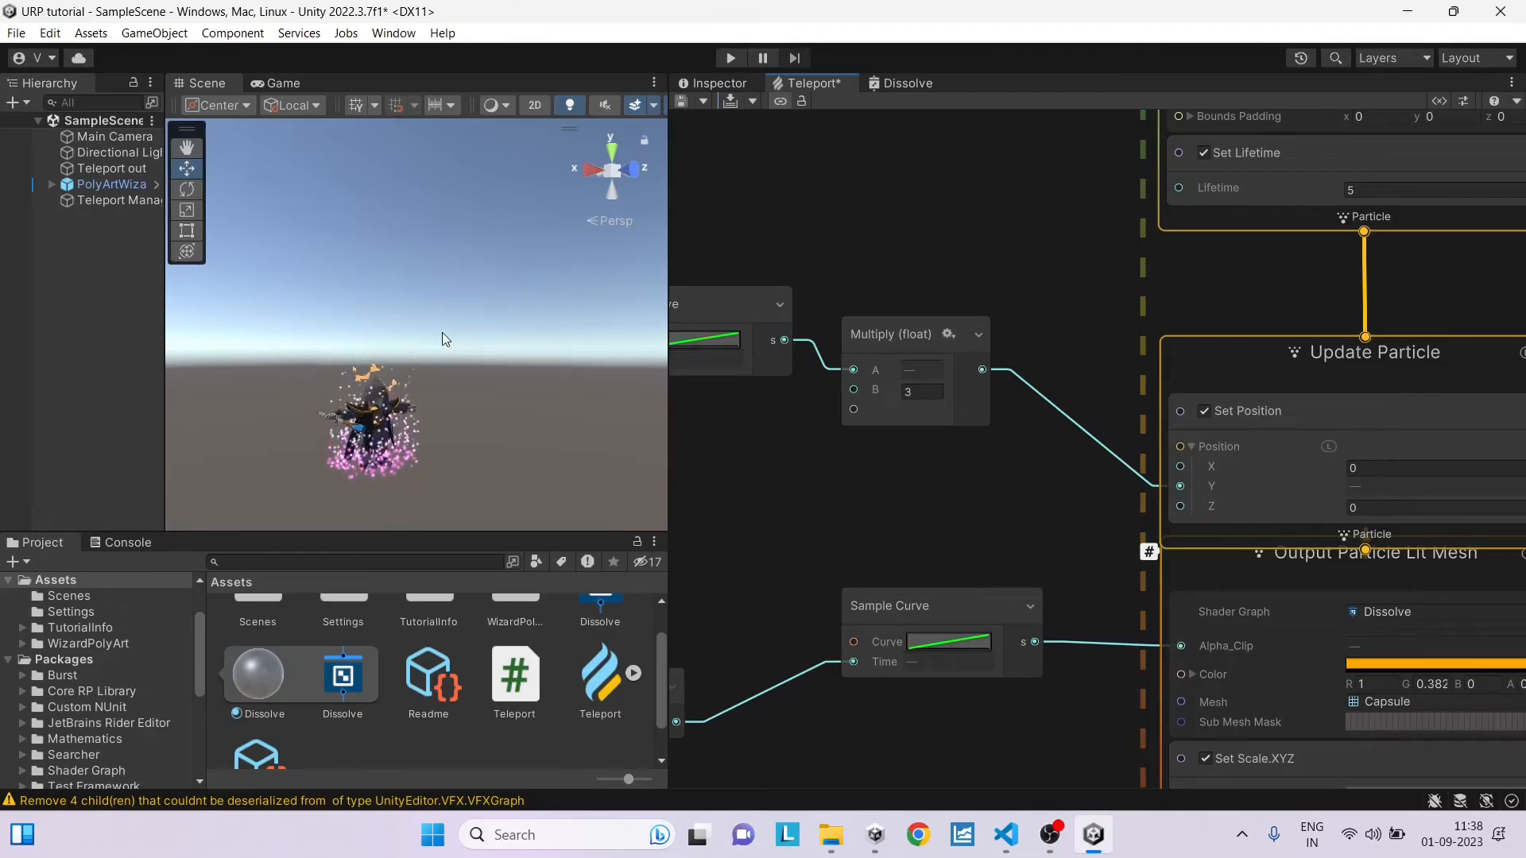
scroll(1127, 610, down, 3)
scroll(1130, 607, up, 5)
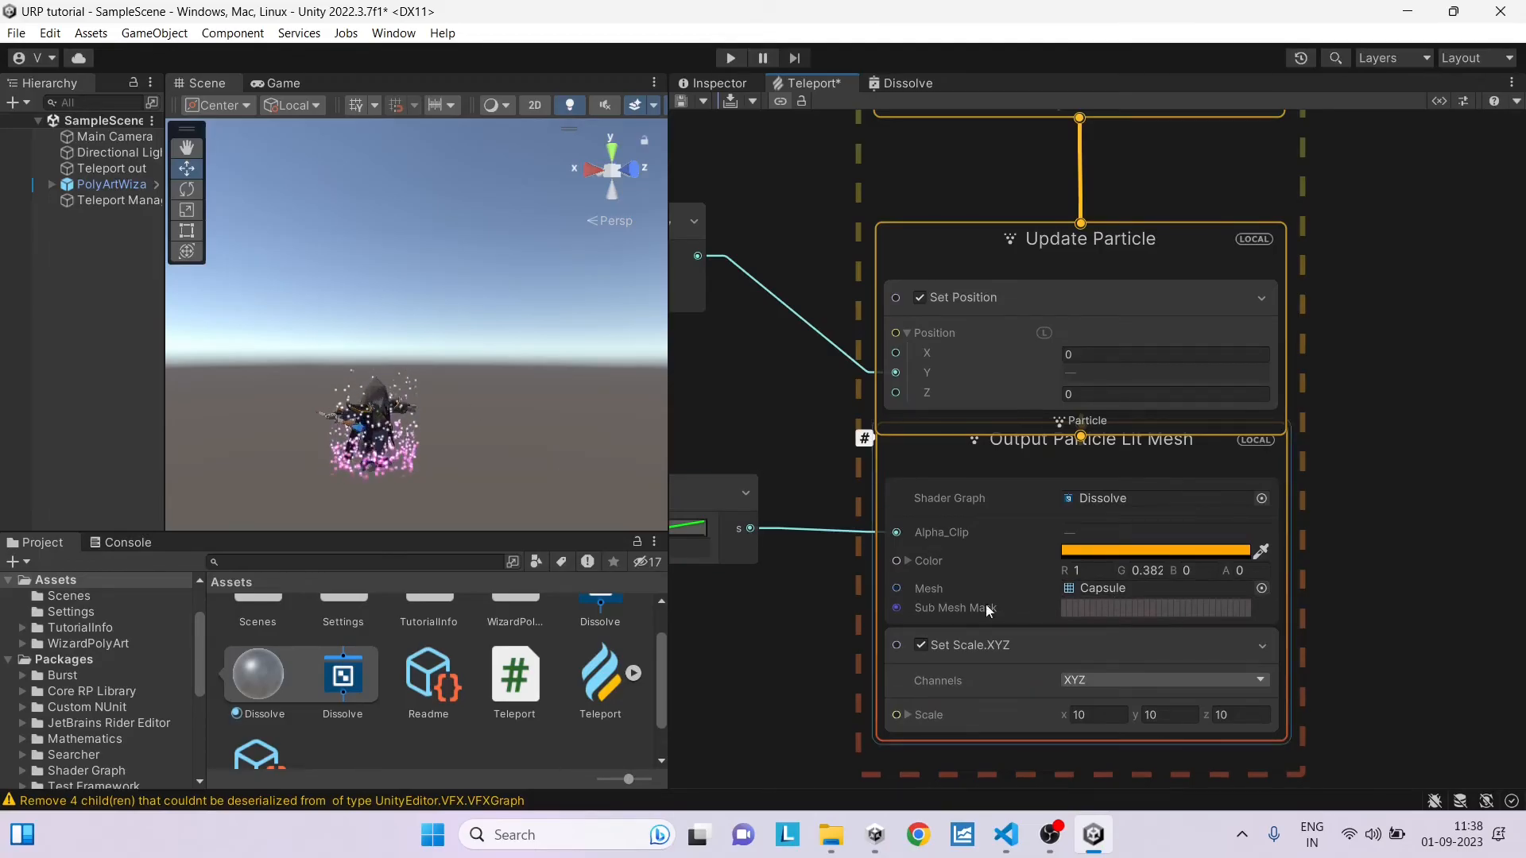
Step: Pick WizardBody as the output particle mesh and recompile the effect
click(1262, 588)
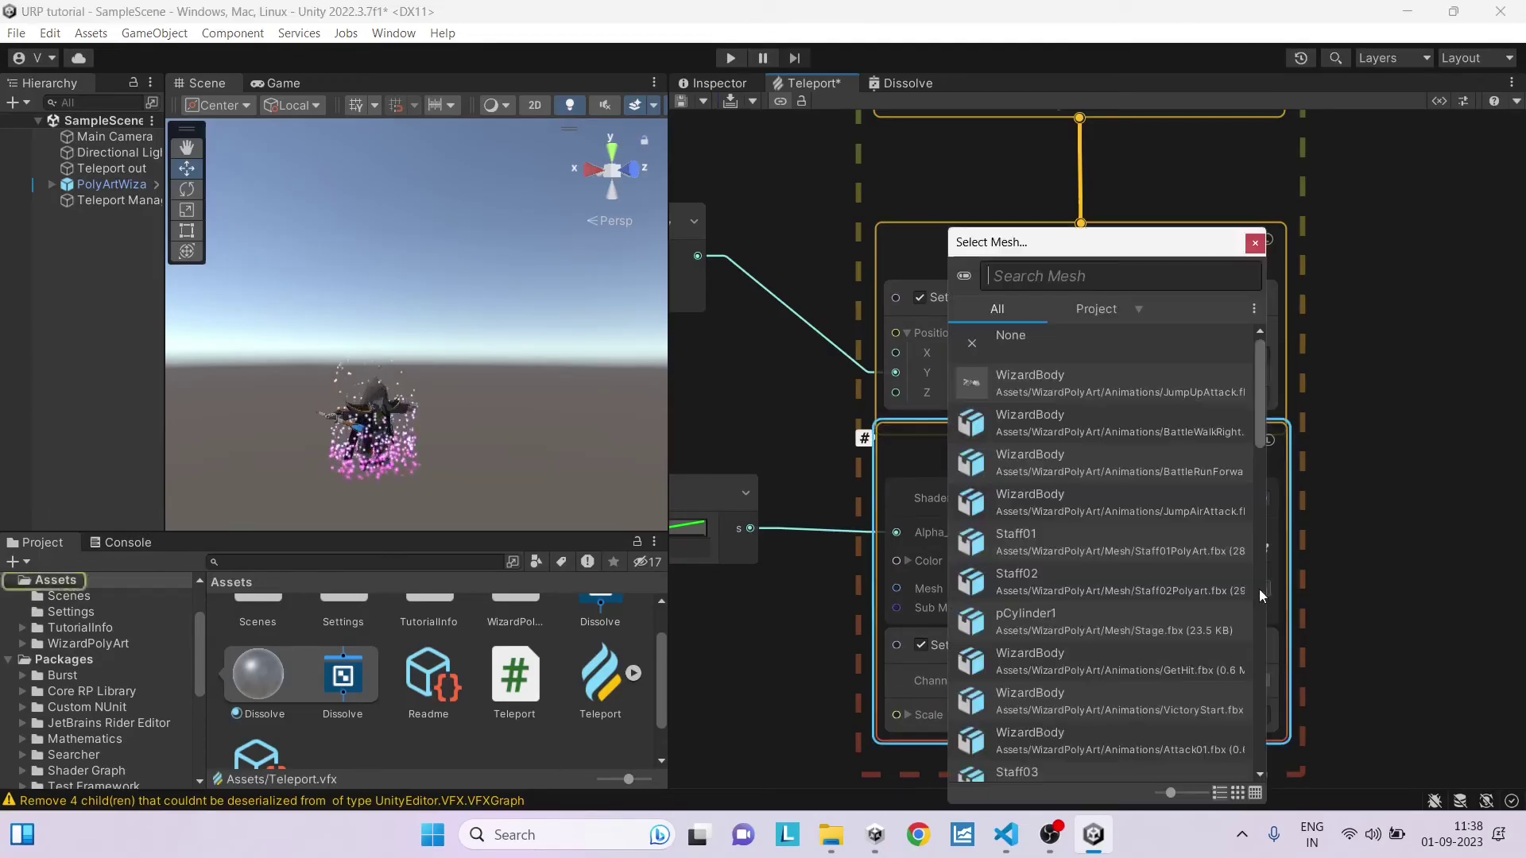
double_click(1104, 425)
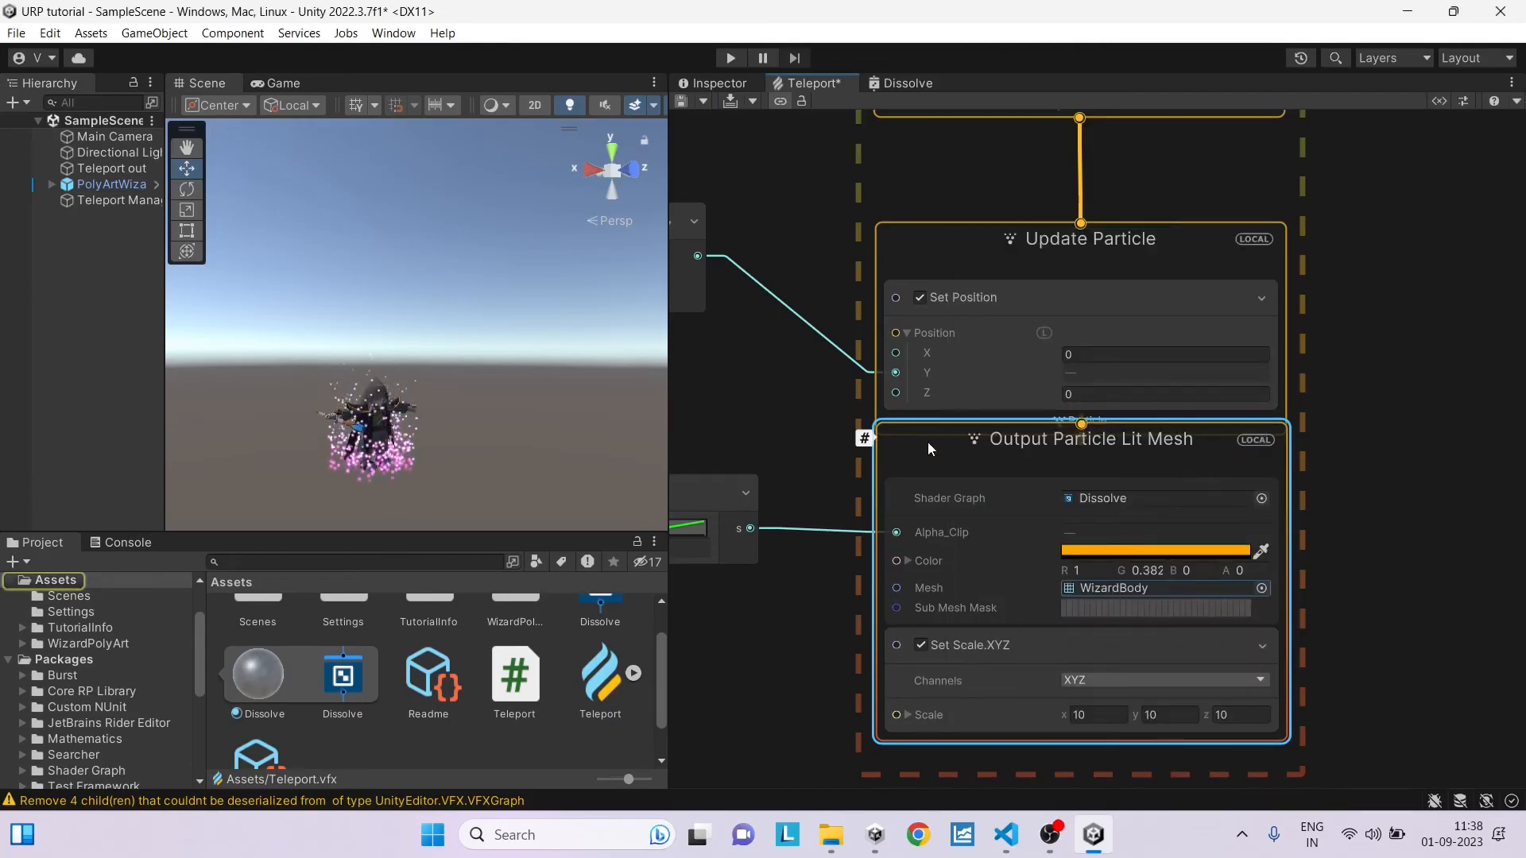
click(685, 102)
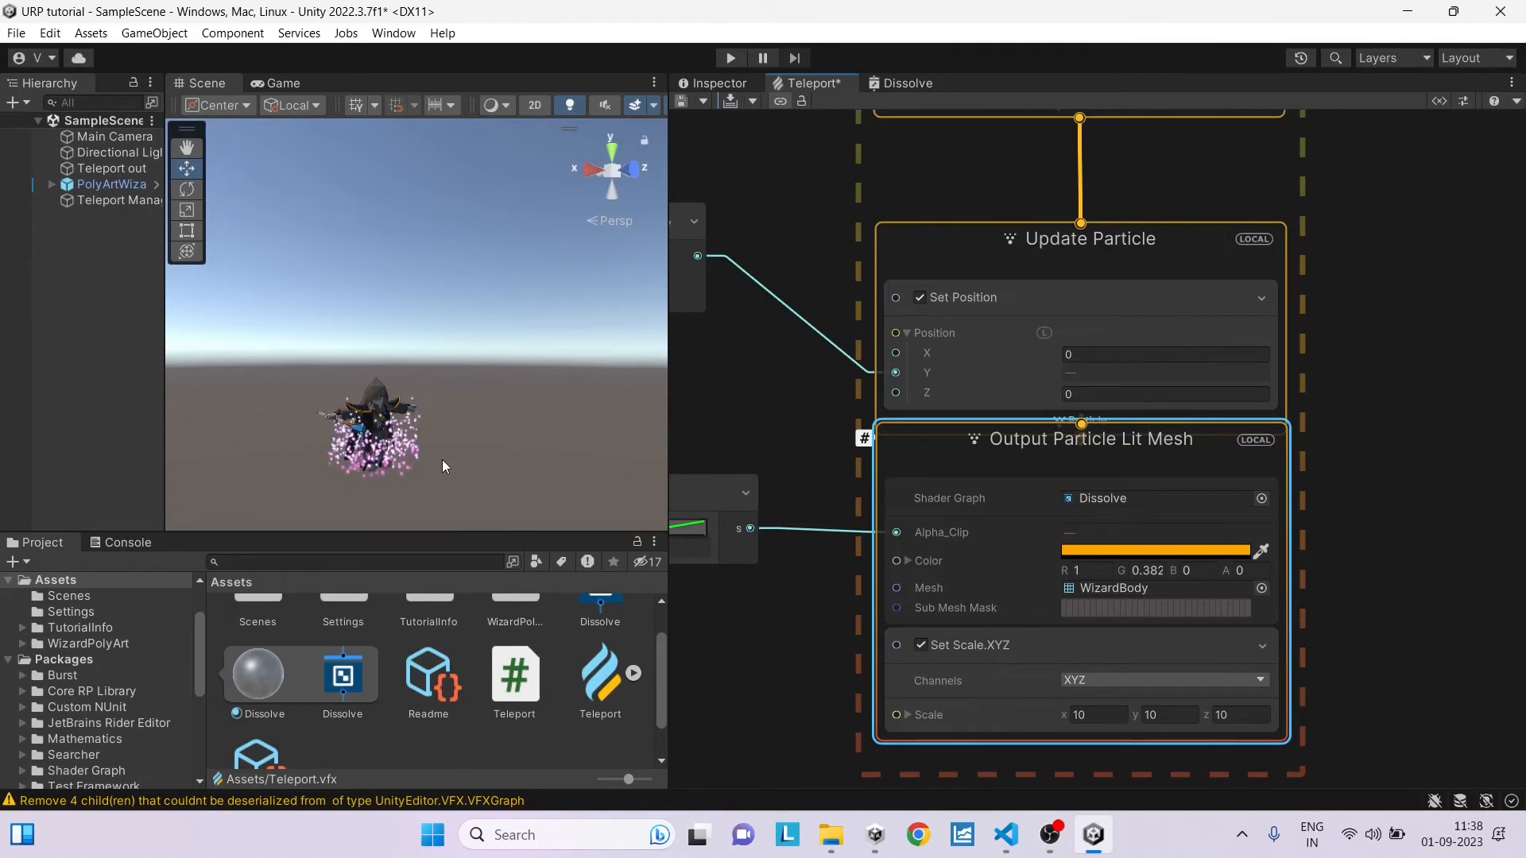
scroll(443, 459, down, 5)
scroll(443, 455, down, 3)
scroll(451, 454, down, 4)
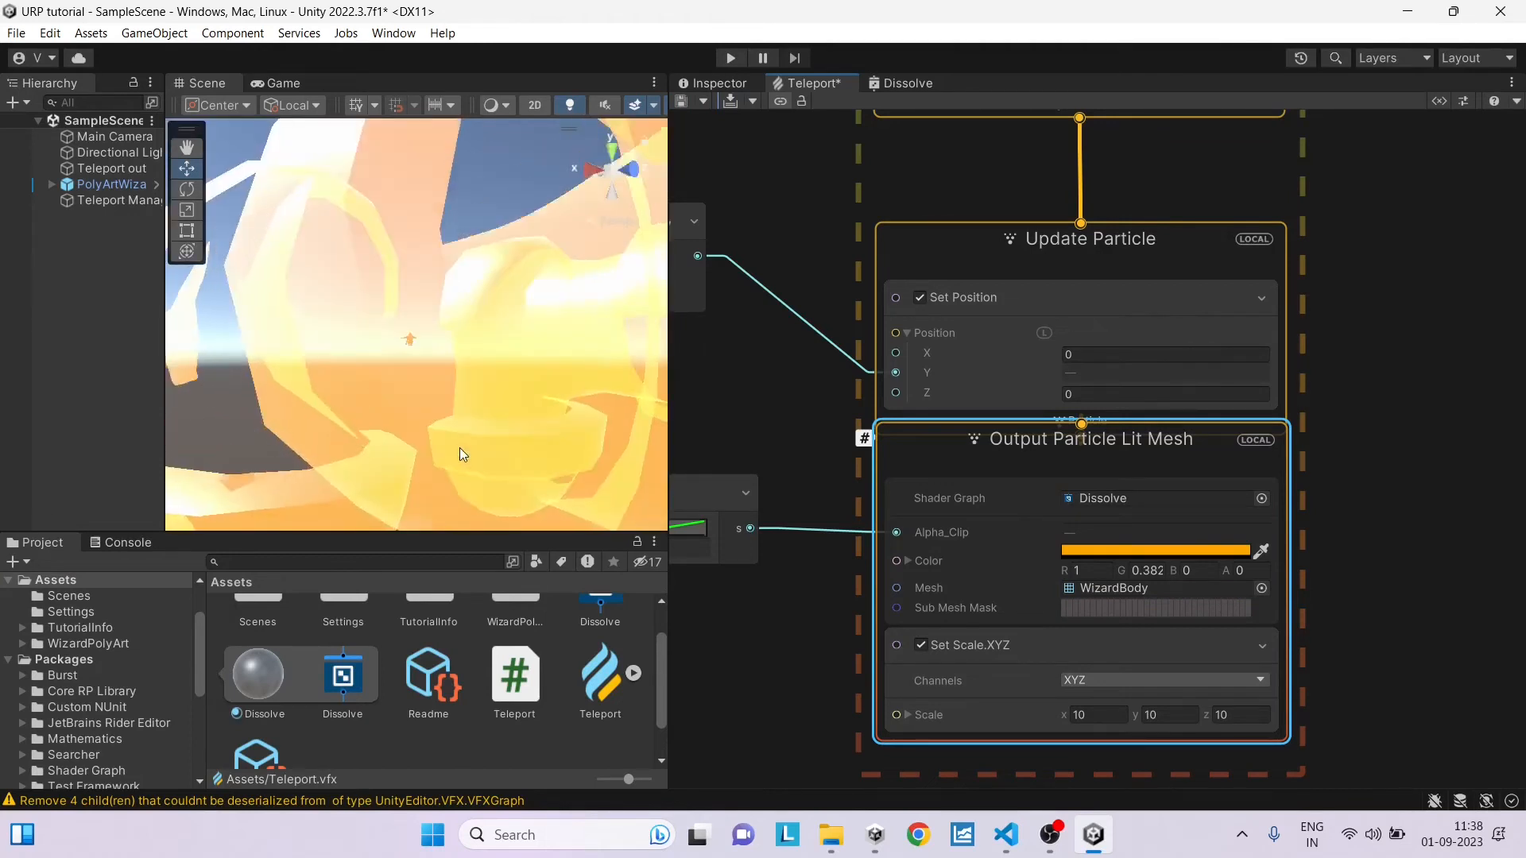
scroll(465, 442, down, 4)
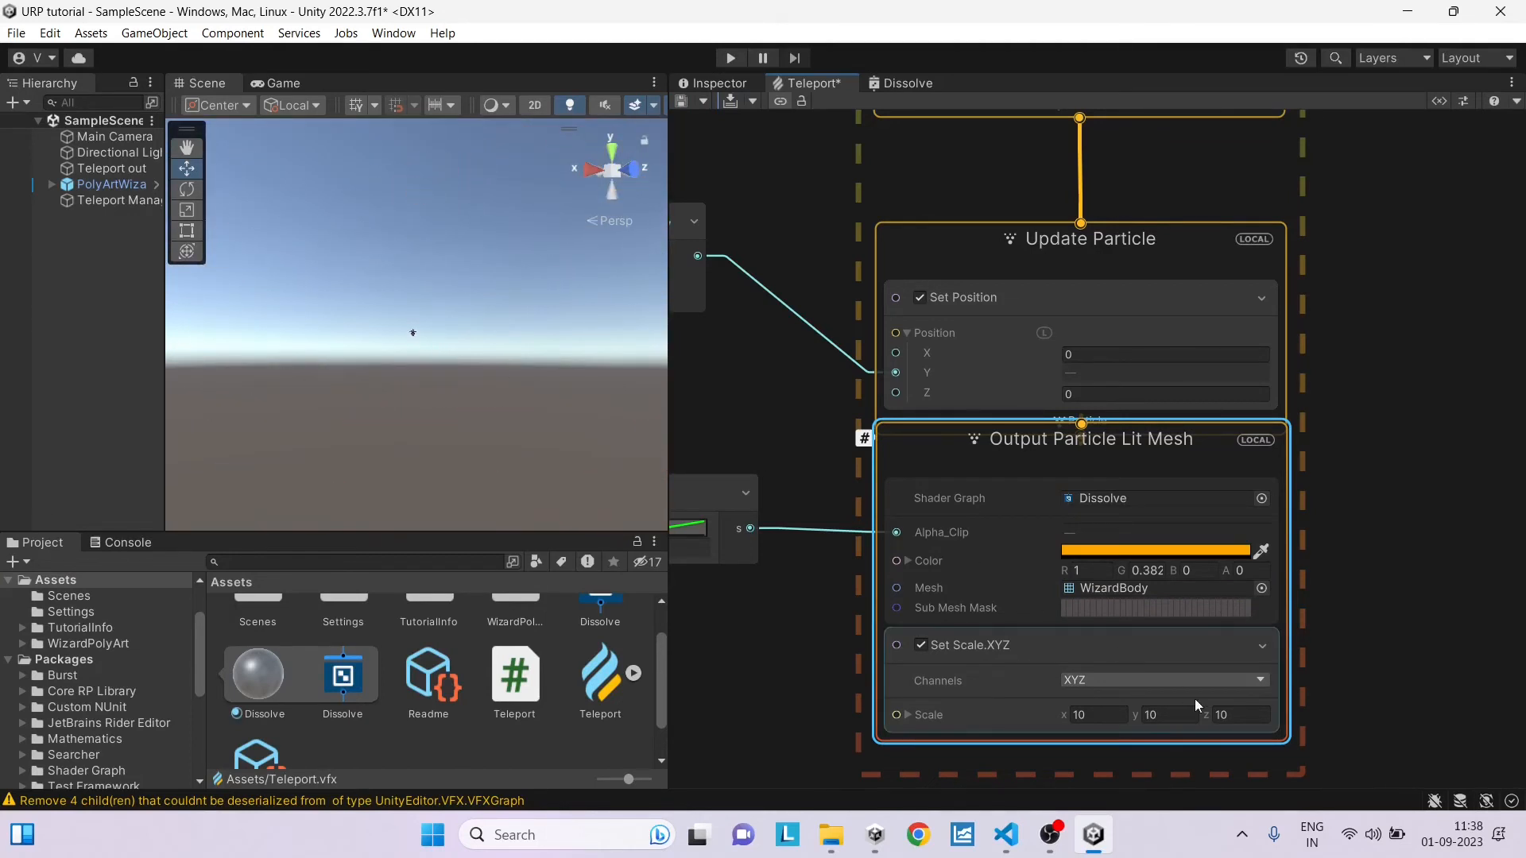
Step: Set the output's Set Scale.XYZ to 0.1 on every axis
click(1102, 712)
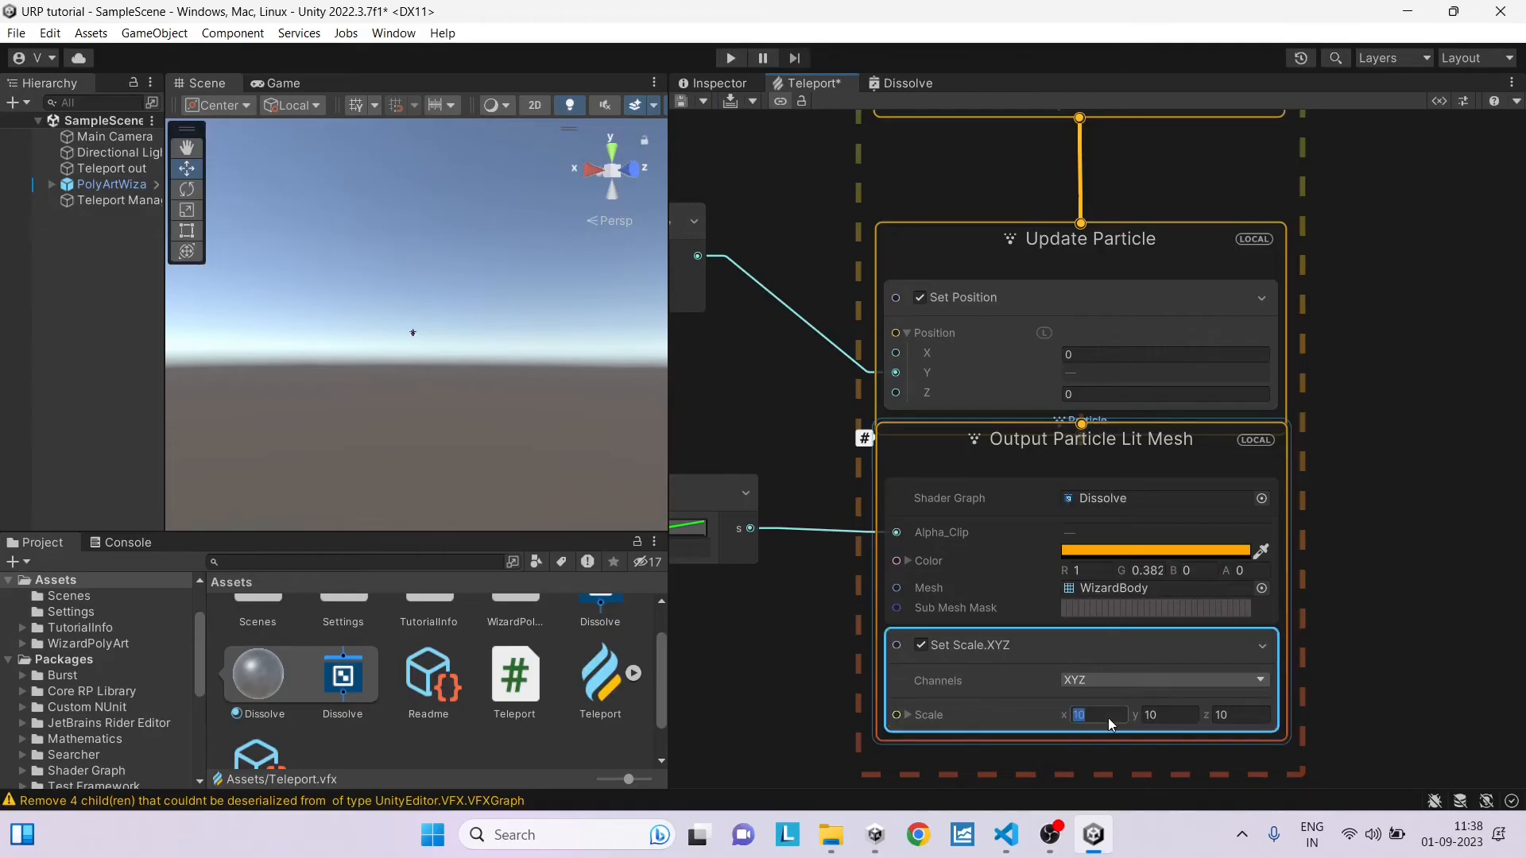
text(0.)
text(1)
click(1225, 715)
click(1305, 695)
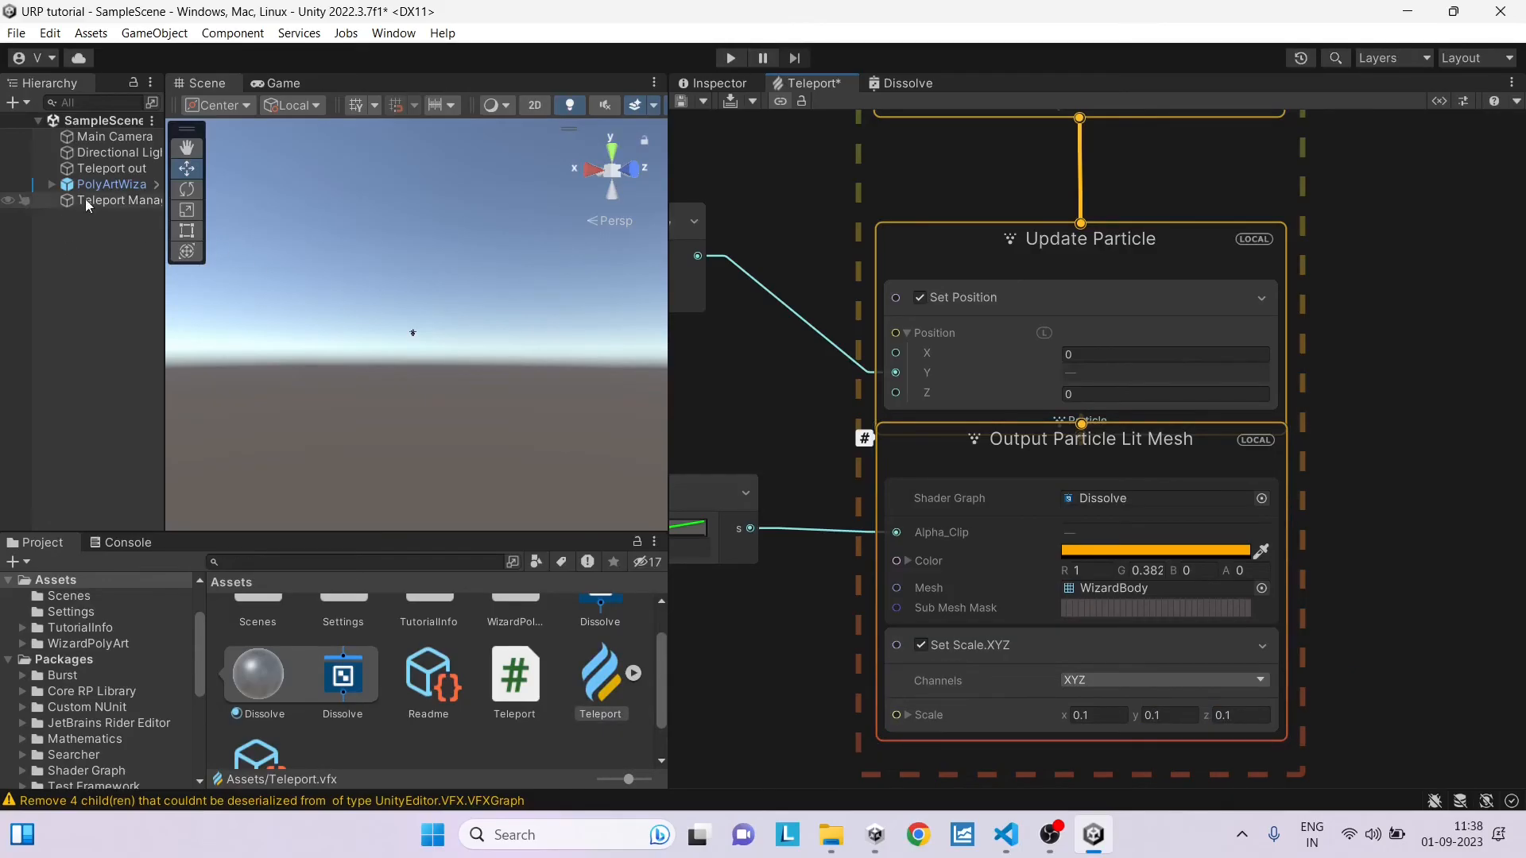
Step: Preview the Teleport effect in the scene and recompile the graph
click(97, 170)
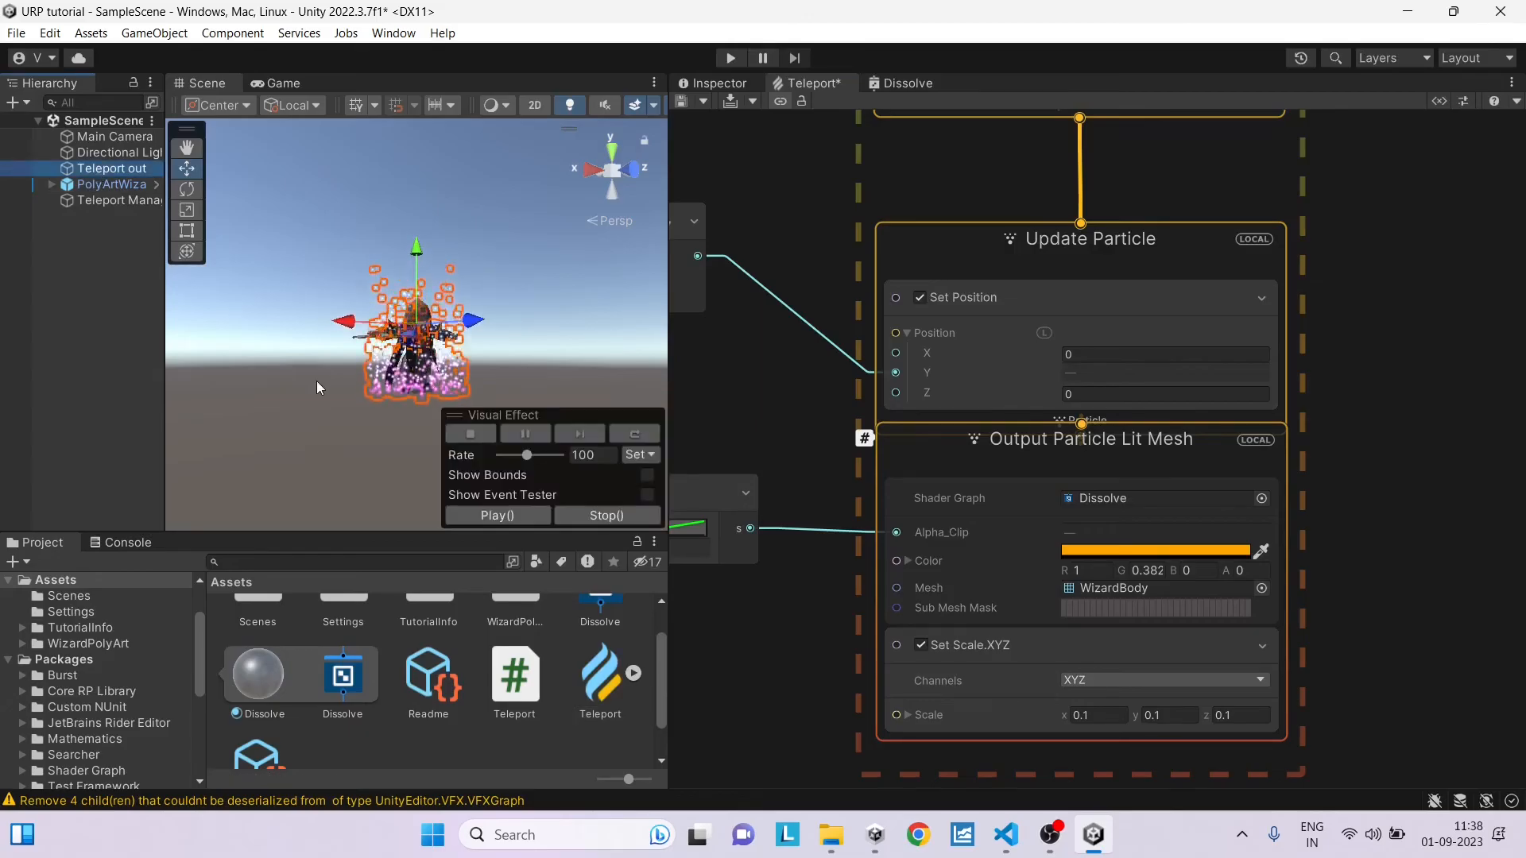
click(243, 226)
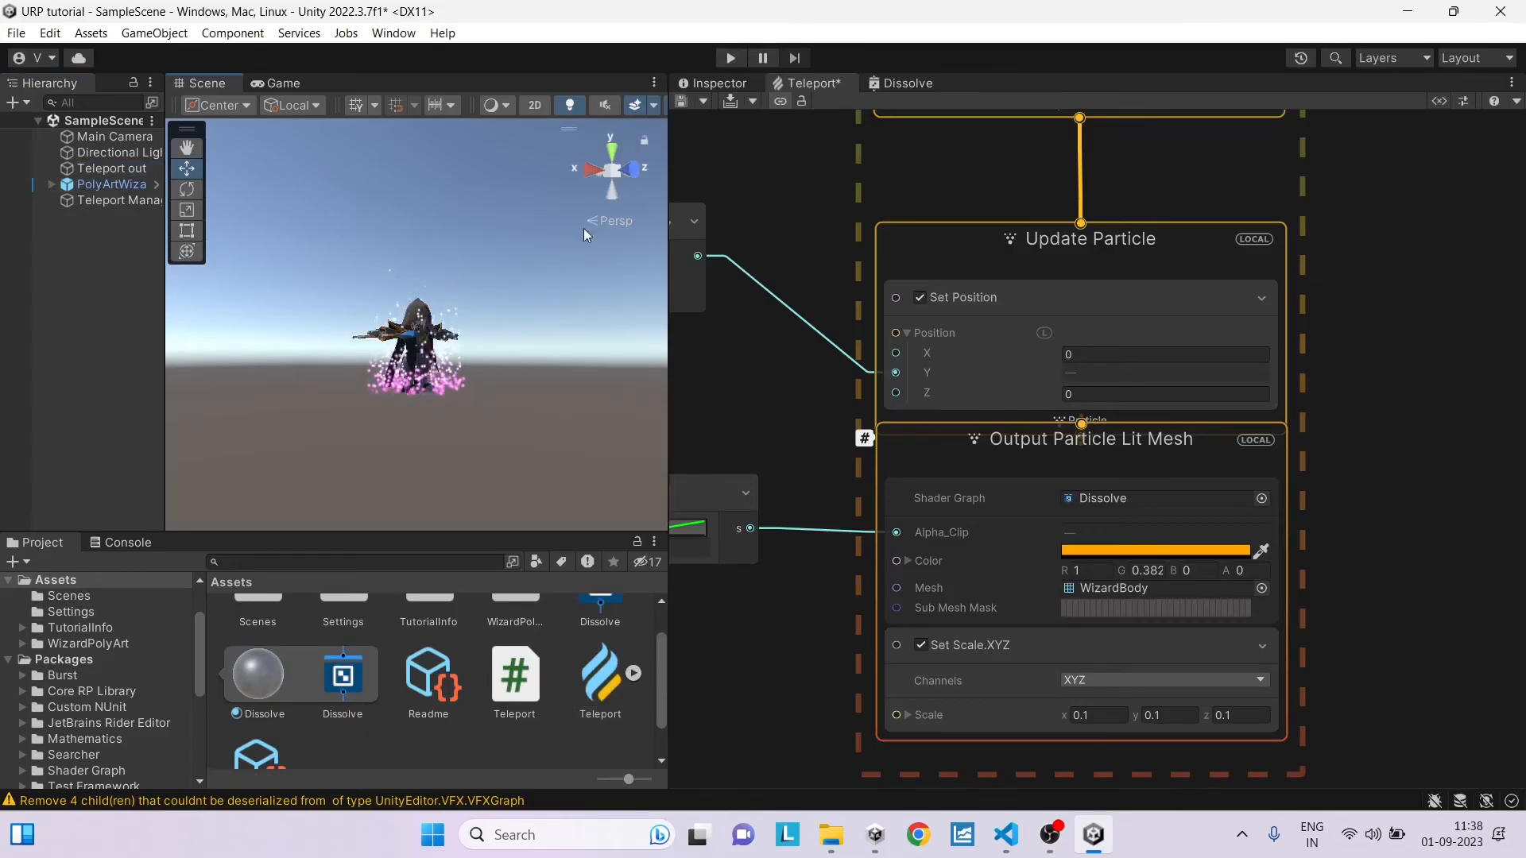
click(734, 102)
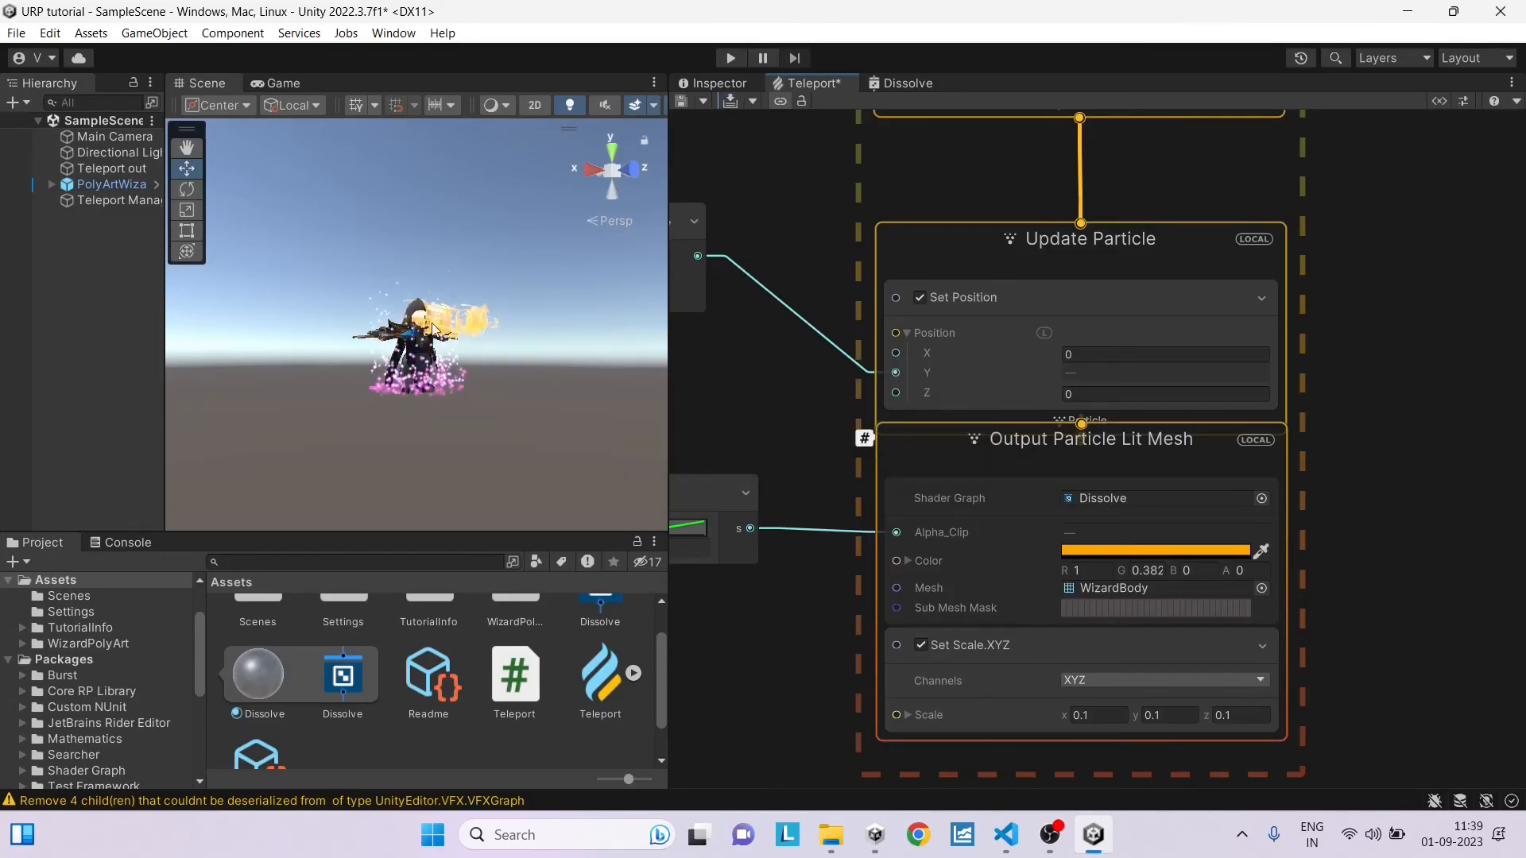
scroll(1087, 354, down, 5)
Step: Add a Set Angle.XYZ block to the Initialize Particle stage
middle_drag(1086, 353, 1167, 421)
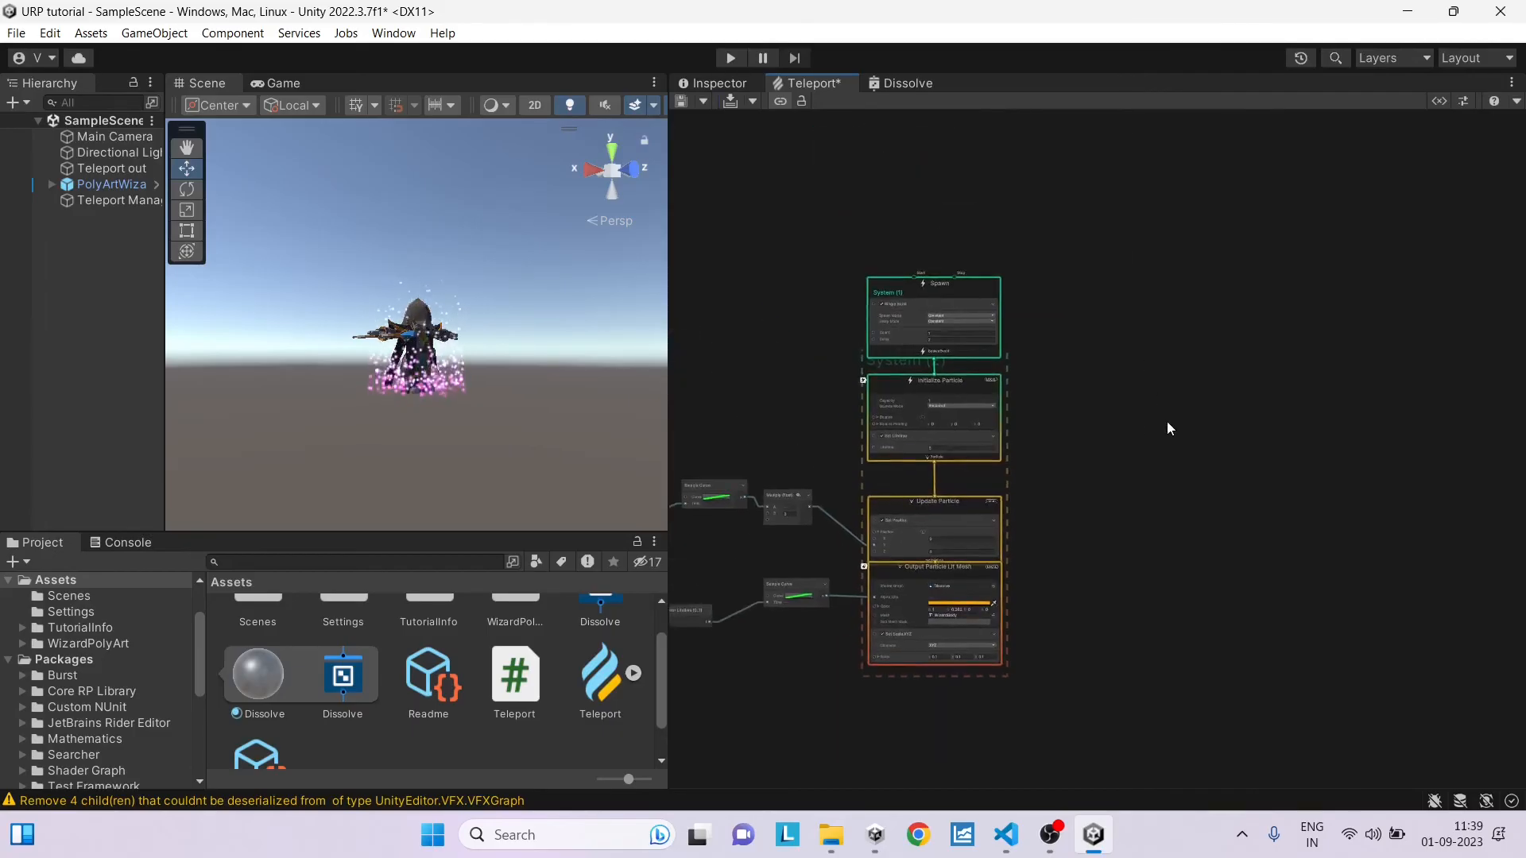
scroll(894, 405, up, 5)
right_click(976, 539)
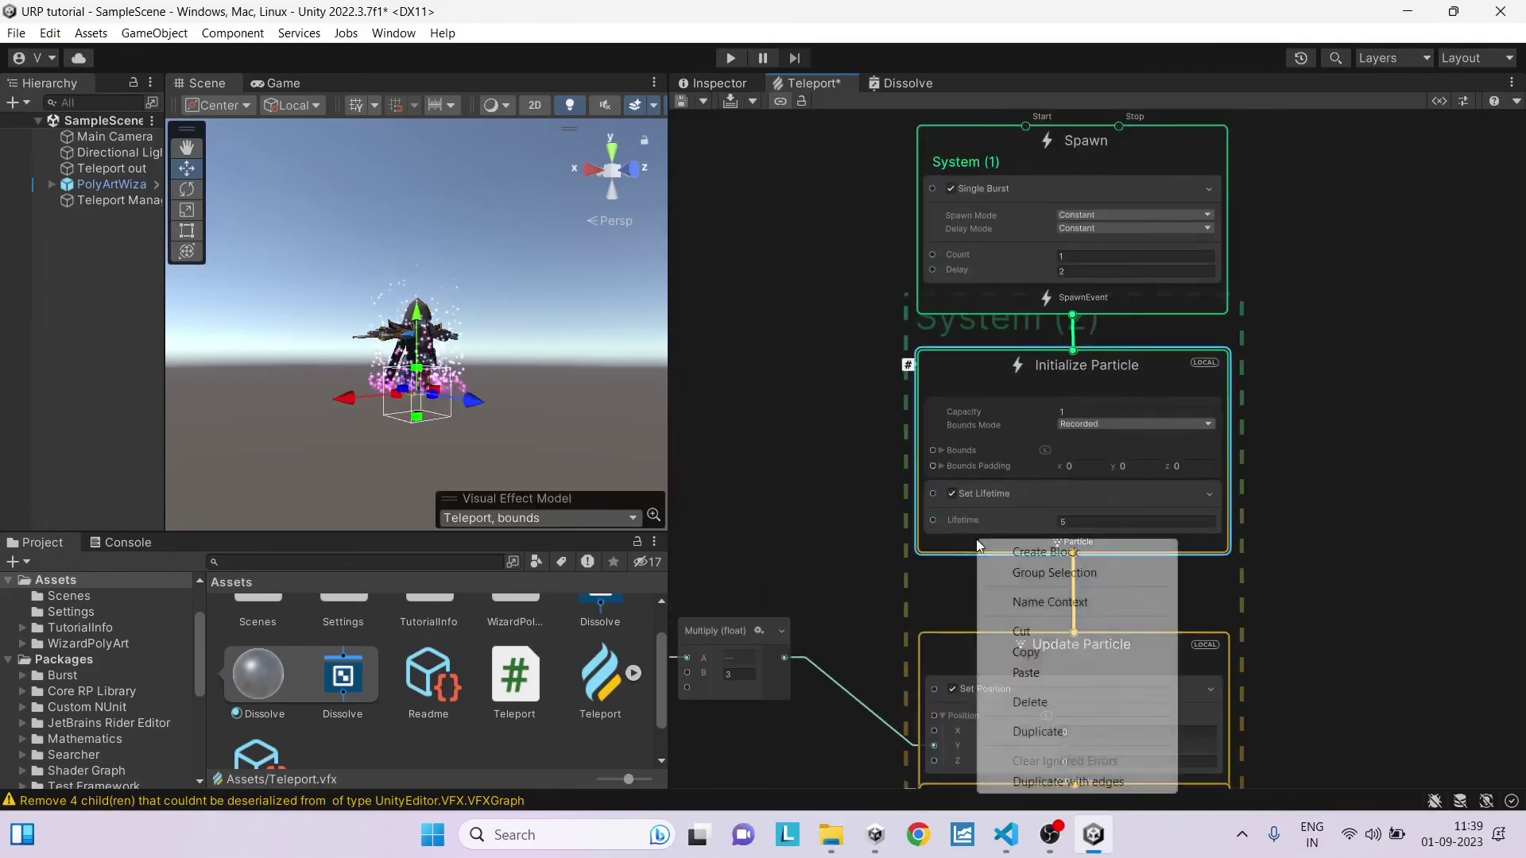
click(1049, 551)
text(angle)
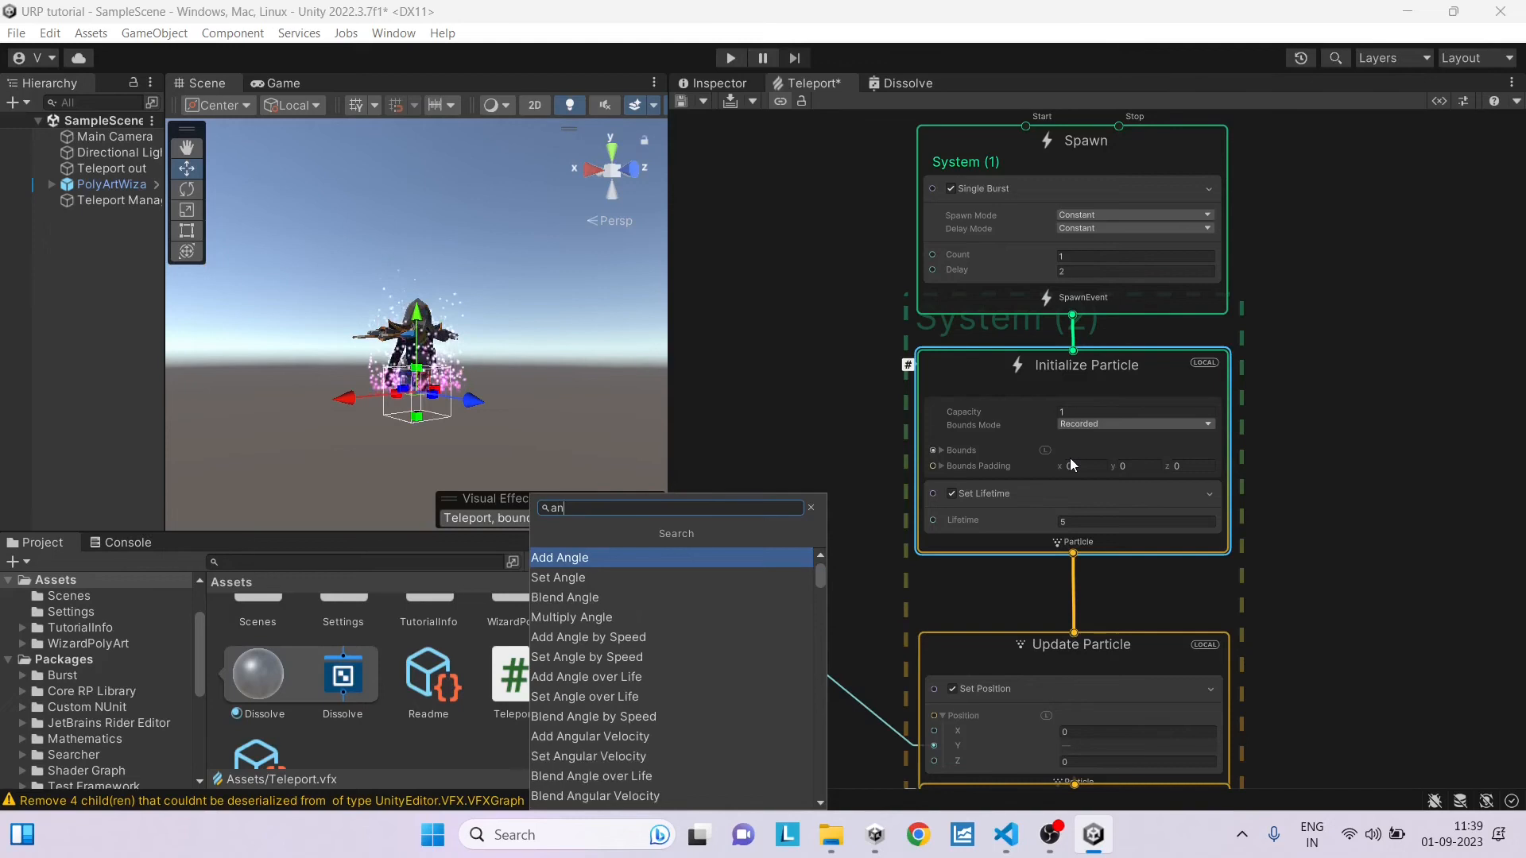
click(559, 578)
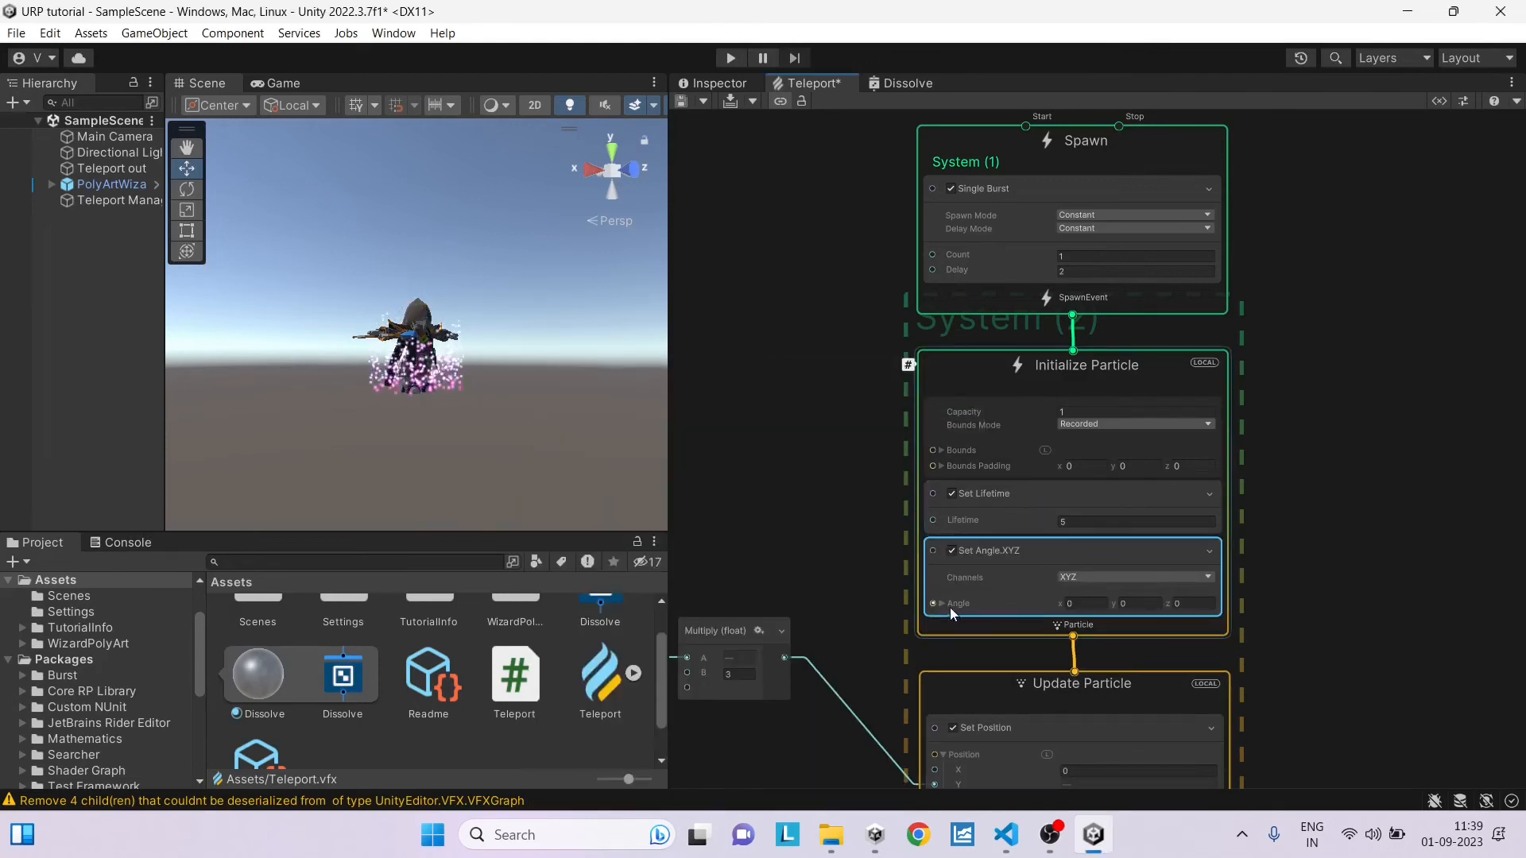
Step: Set Angle X to -90 and recompile so the wizard copy stands upright
drag(1025, 604, 1085, 607)
text(90)
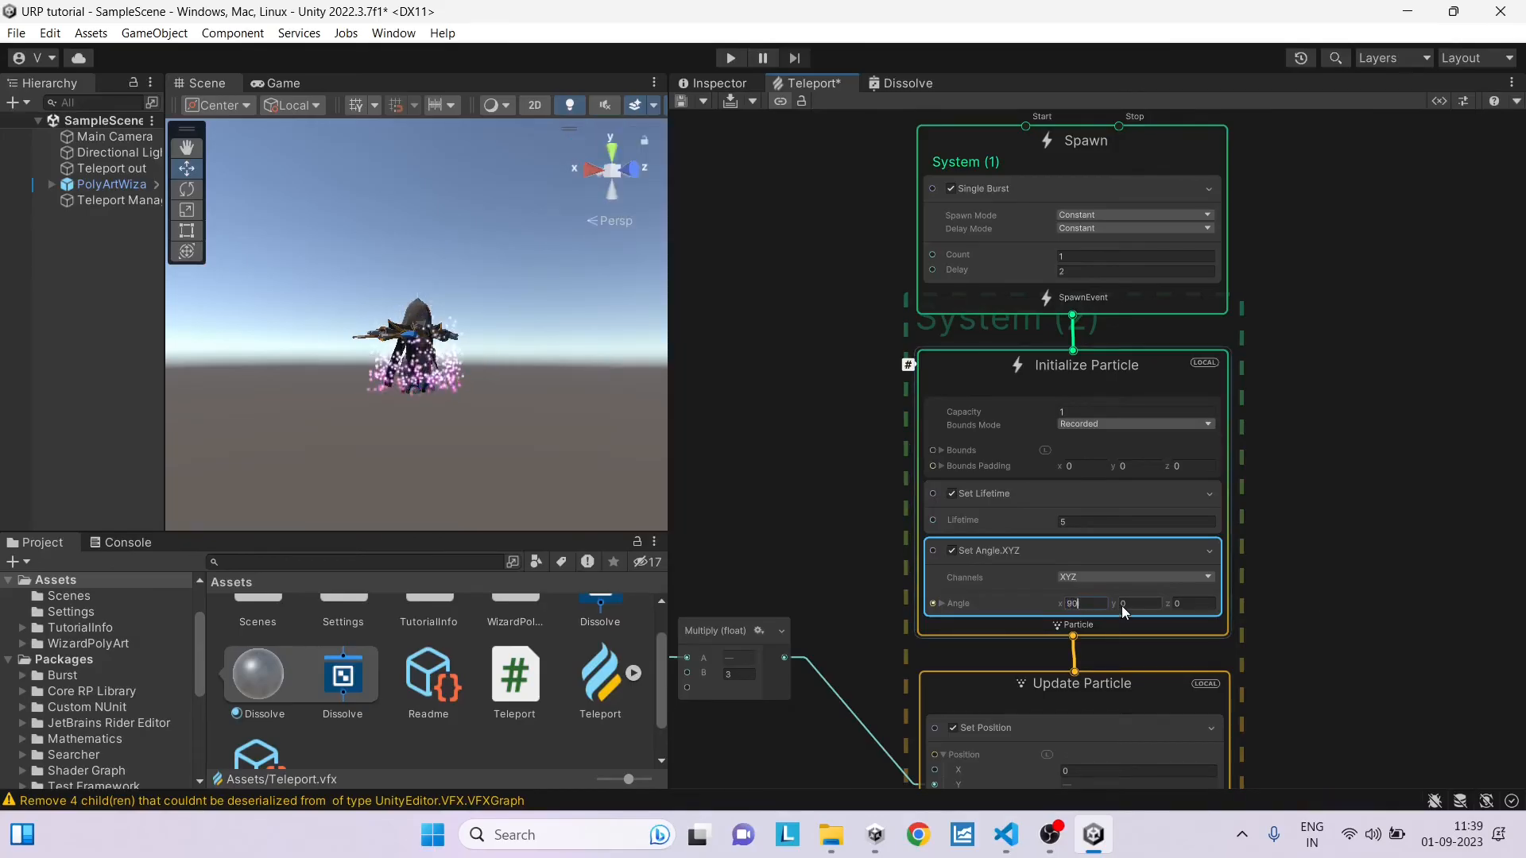
key(BackSpace)
key(BackSpace)
text(-90)
key(Return)
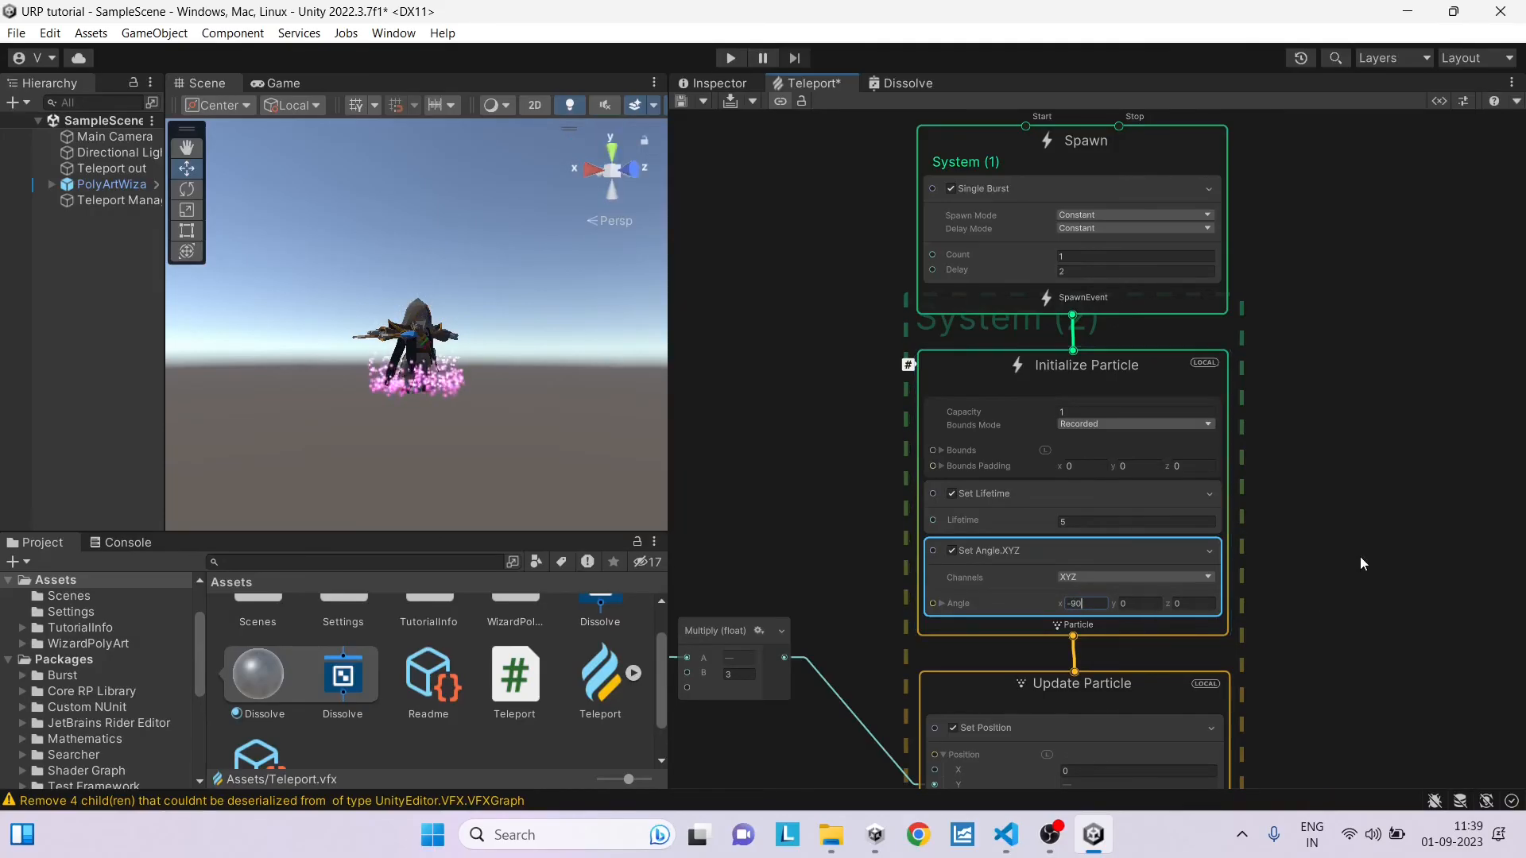
click(734, 104)
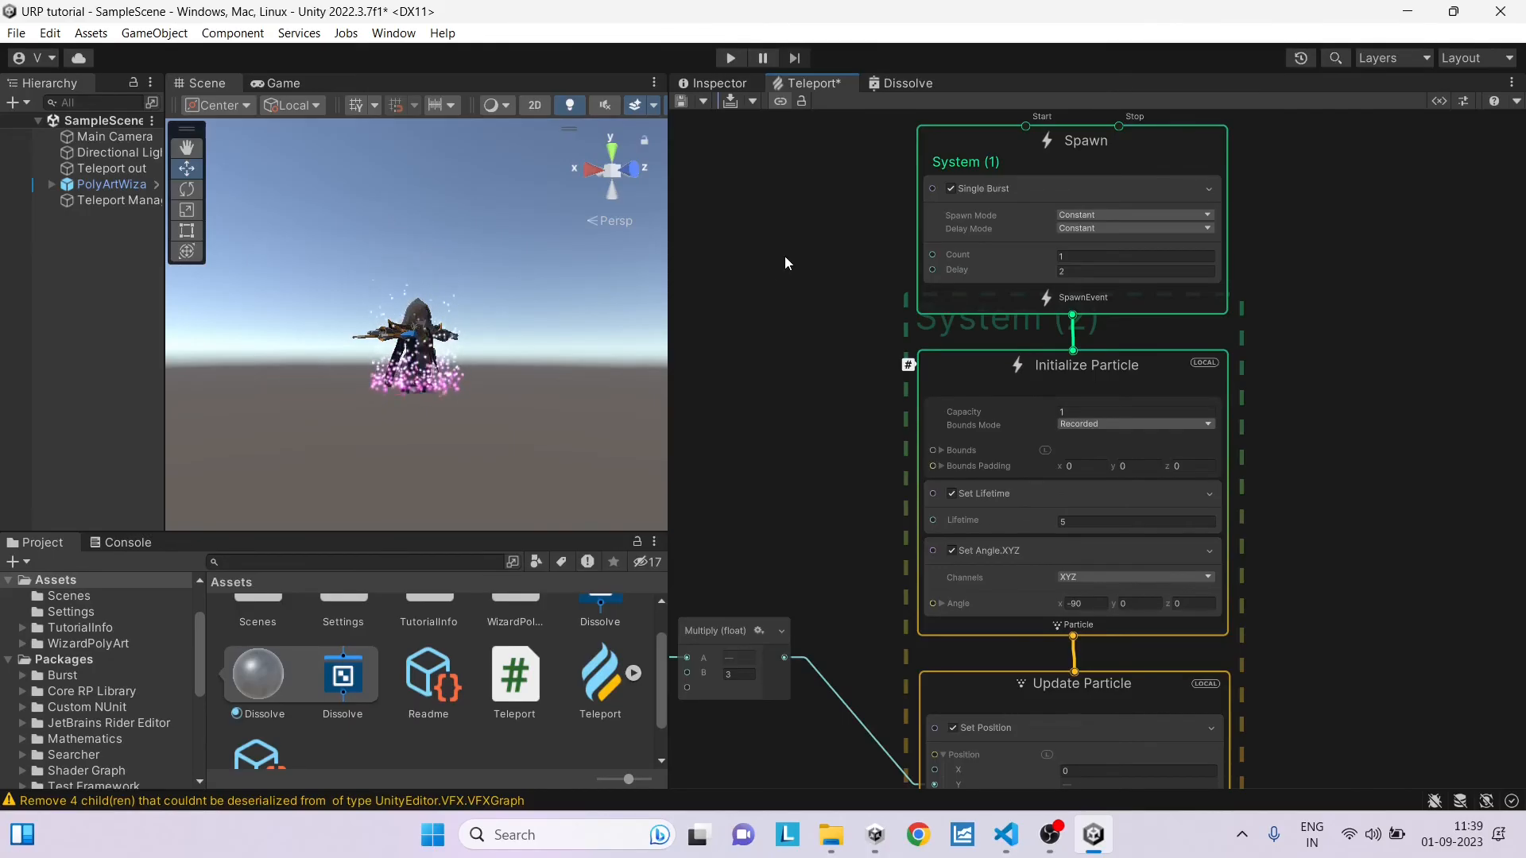
scroll(786, 255, down, 3)
scroll(846, 348, down, 2)
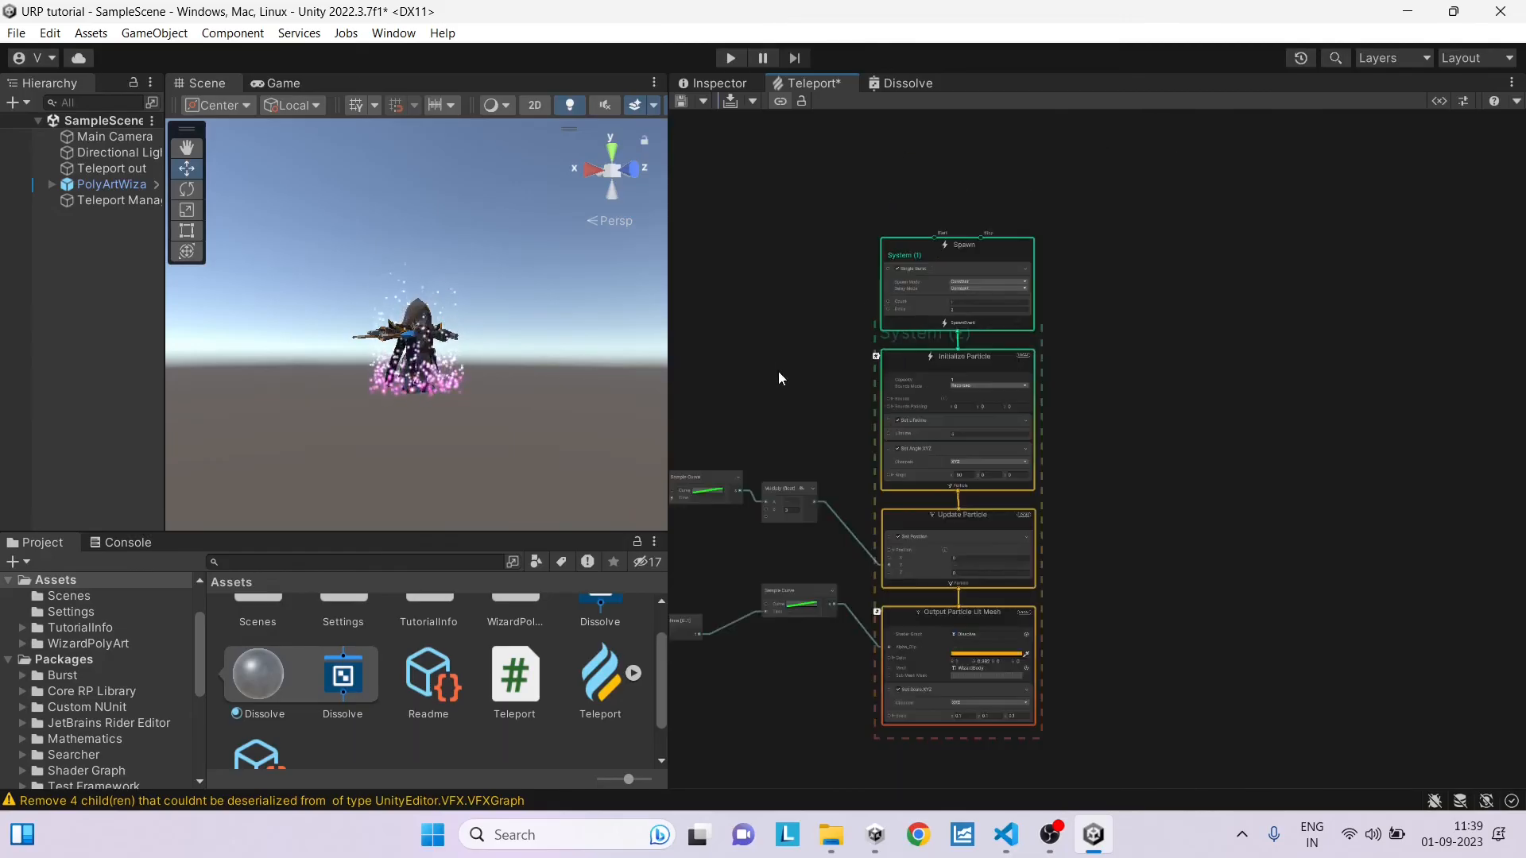
Step: Save the Teleport graph, then select Teleport Manager and reach its Teleport script component options
middle_drag(779, 371, 1112, 366)
scroll(1113, 365, down, 3)
scroll(1109, 379, down, 1)
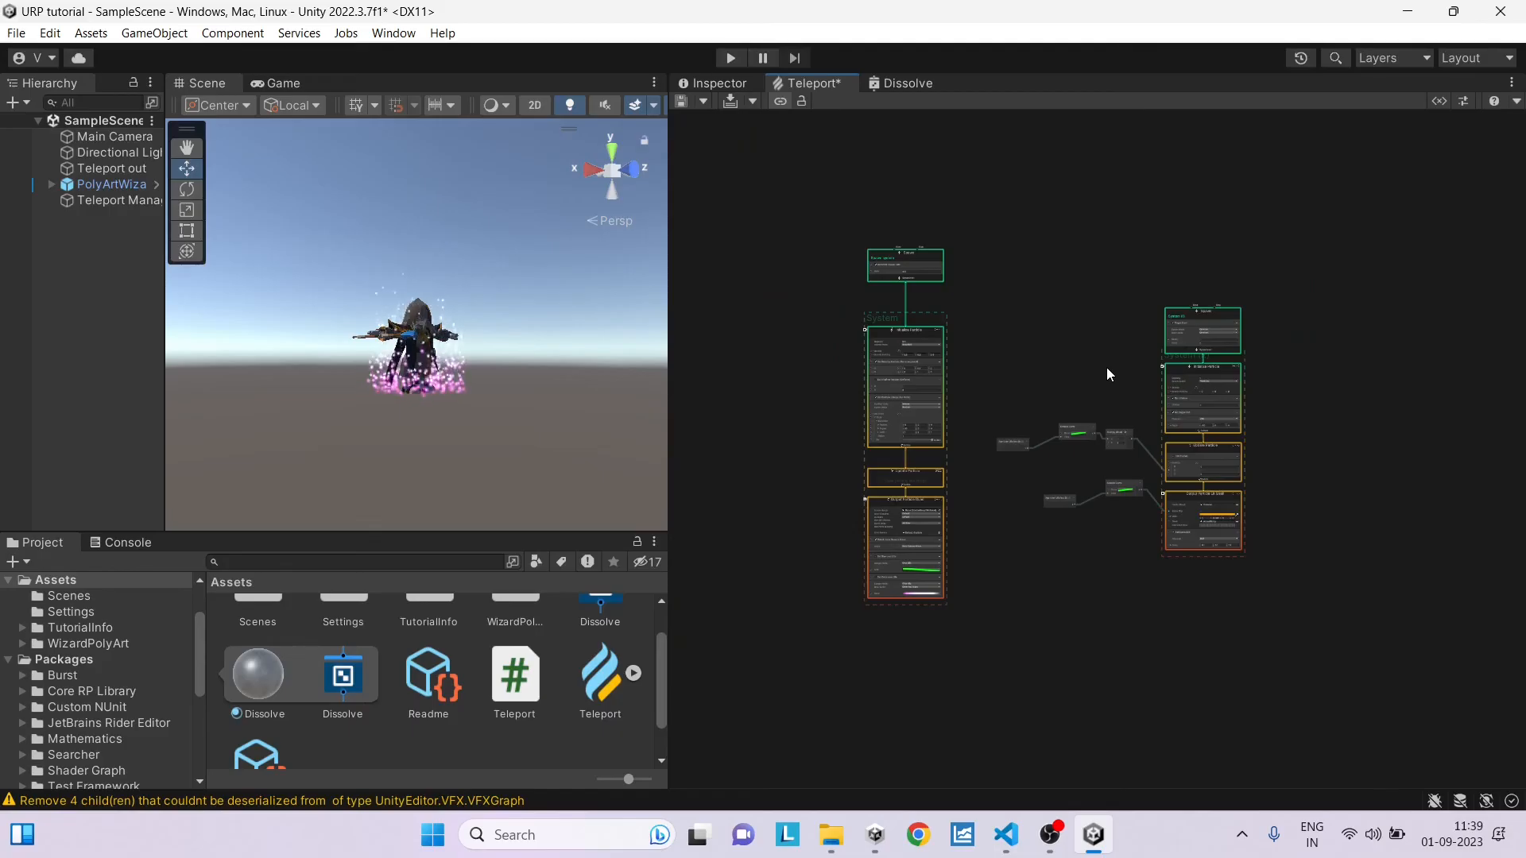
click(704, 102)
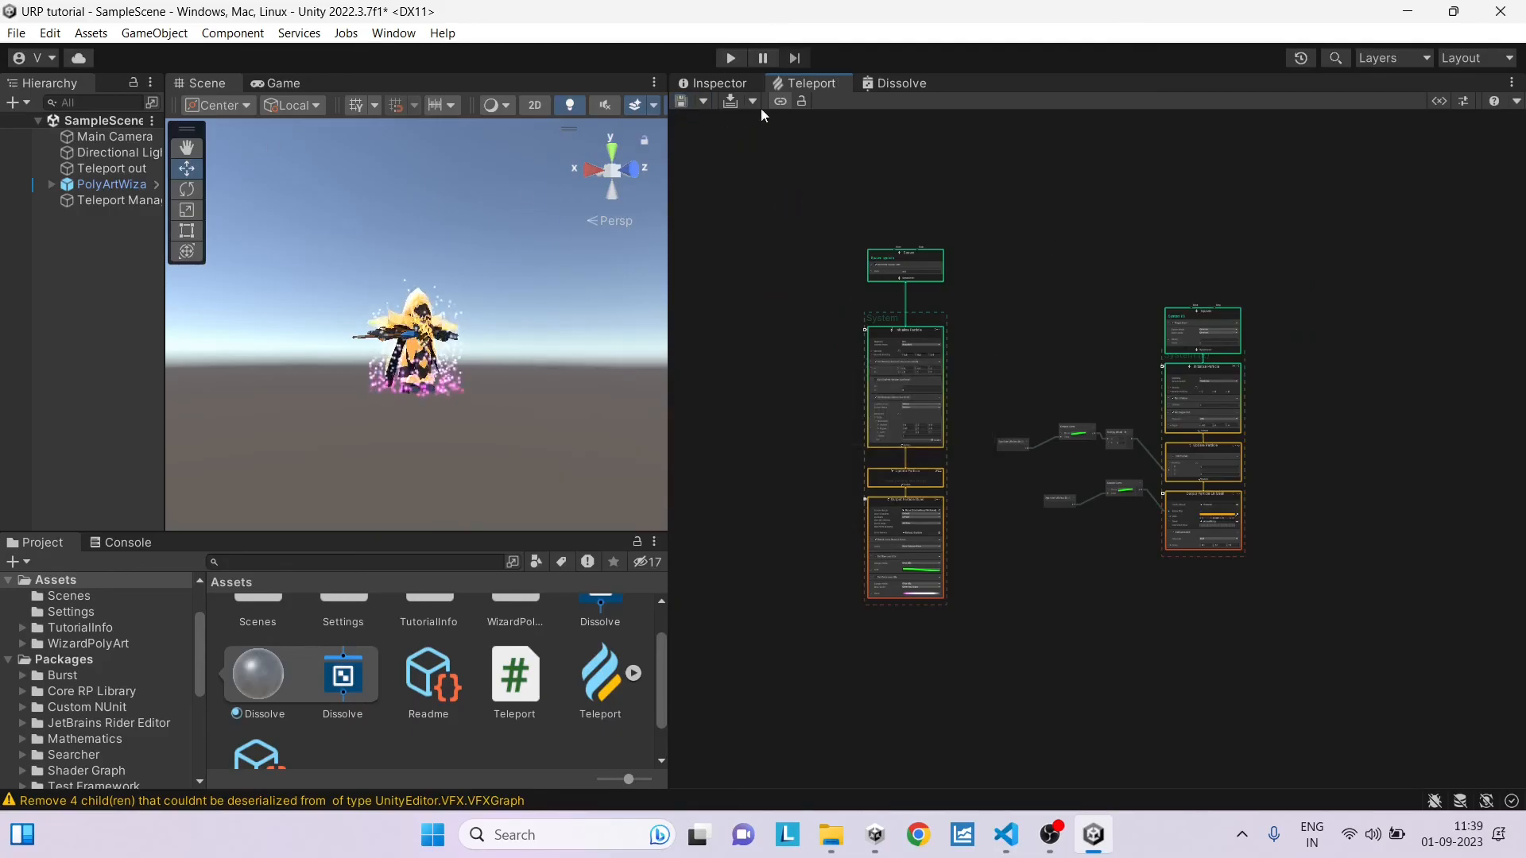
click(720, 82)
click(114, 200)
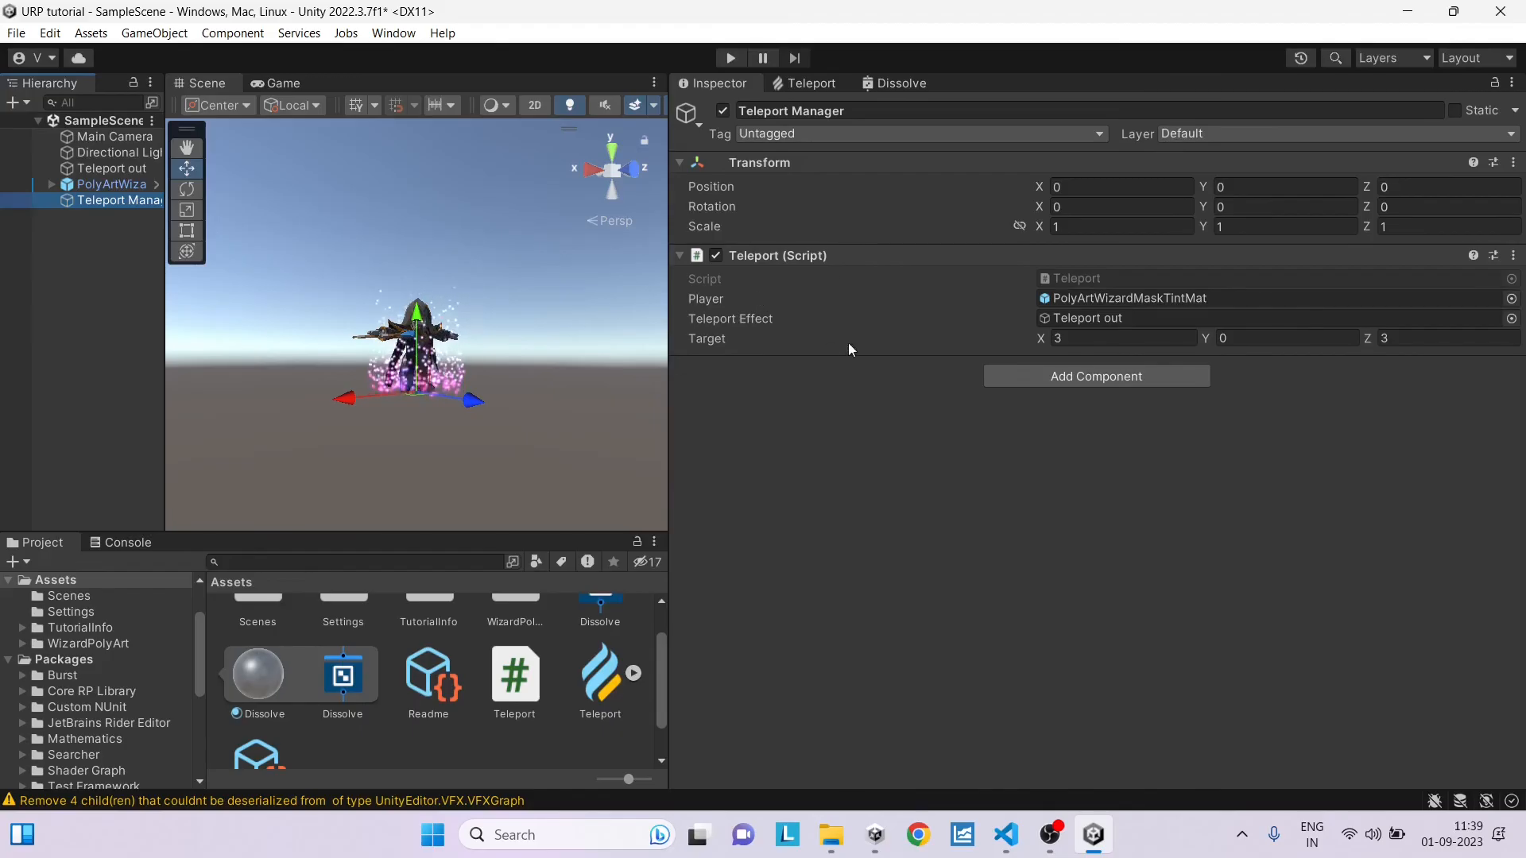
click(1511, 255)
Step: Review the Teleport.cs fields Player, teleportEffect and target in VS Code
click(1398, 489)
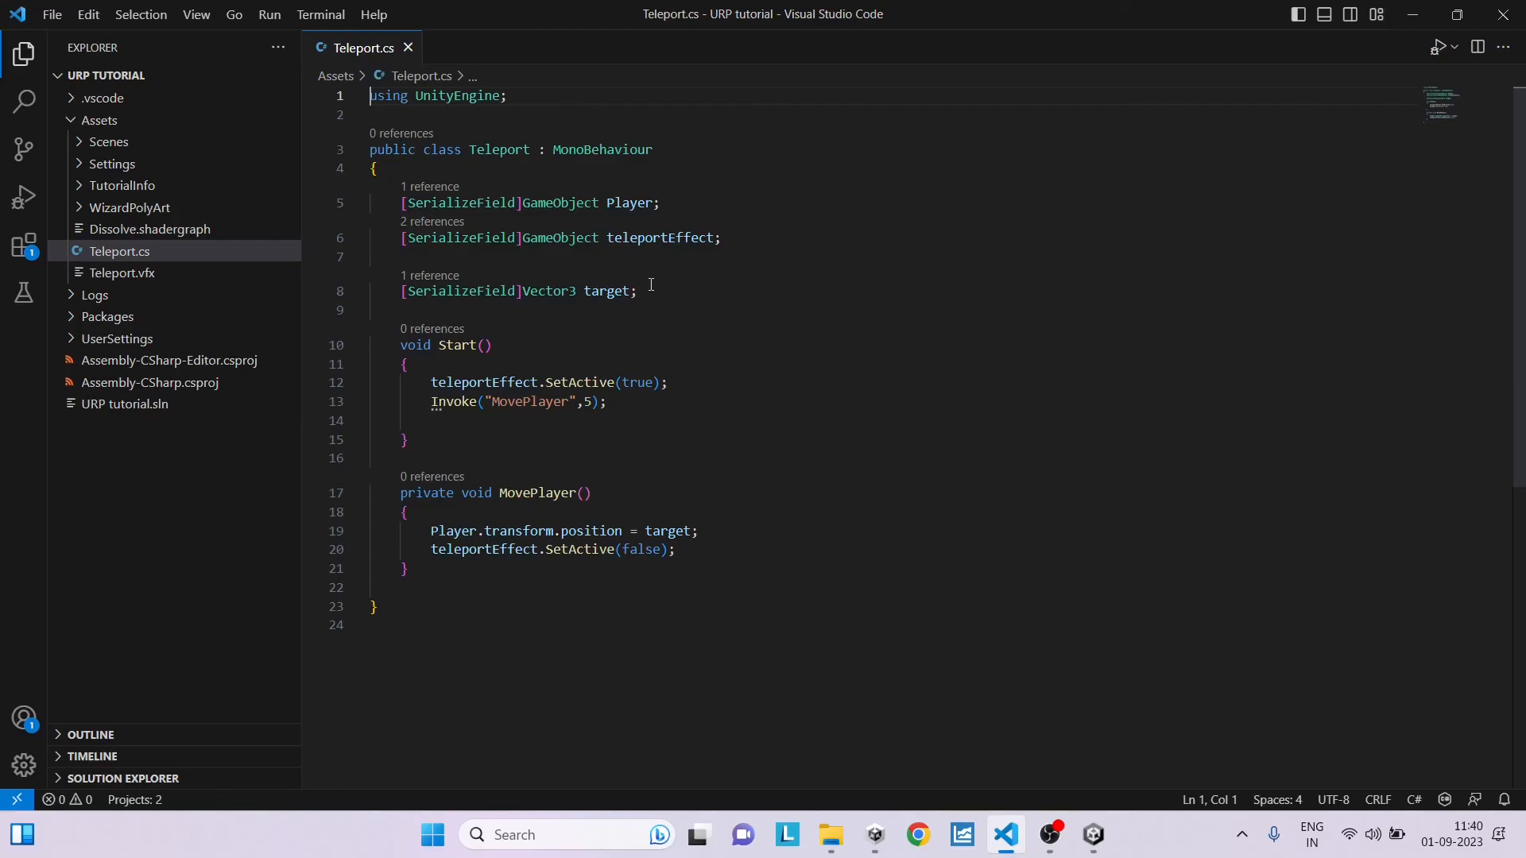
double_click(619, 205)
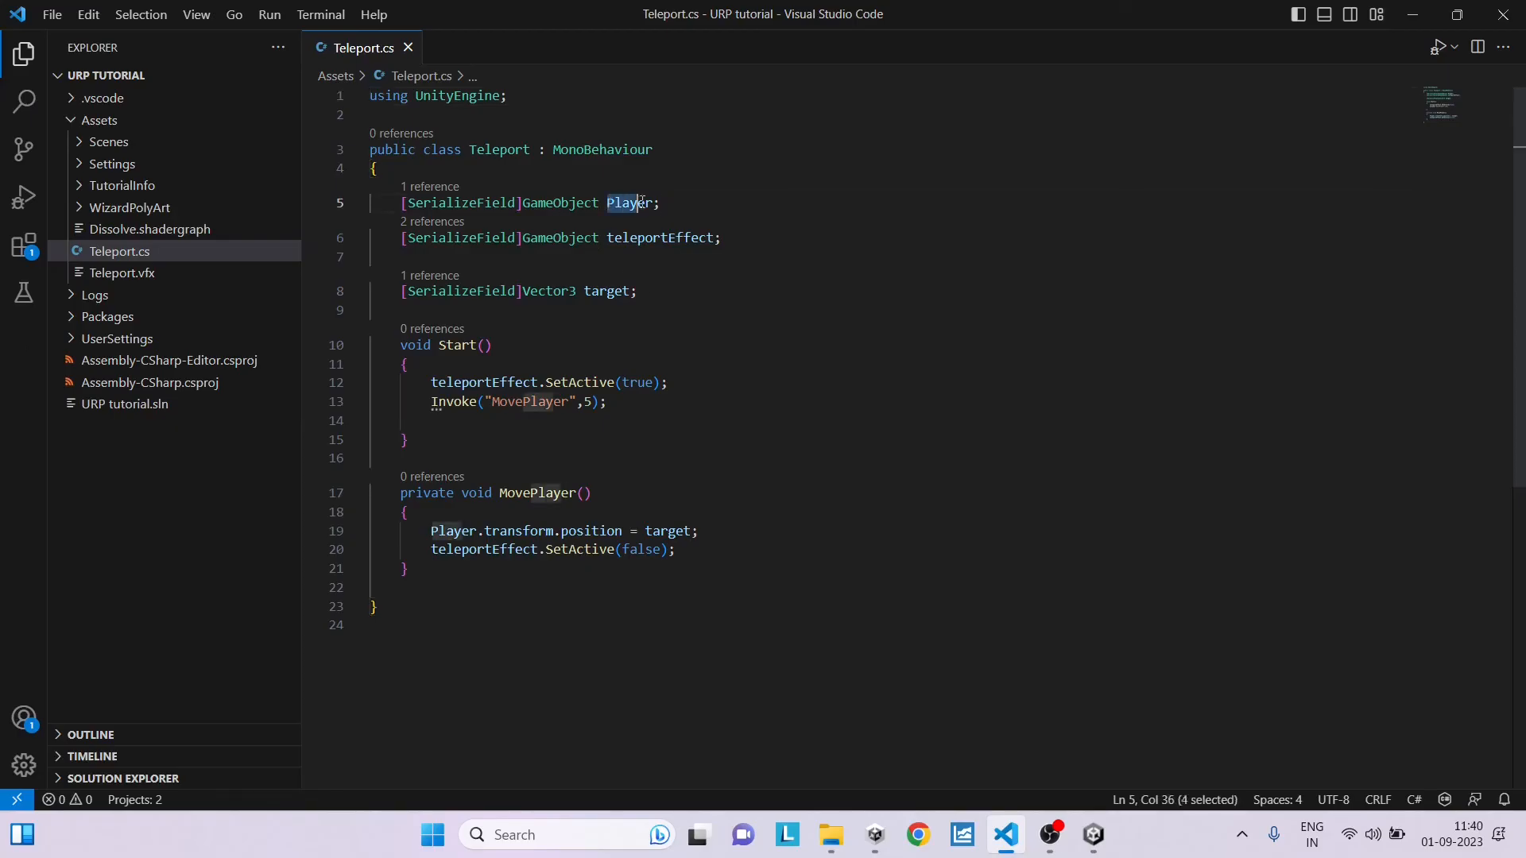
double_click(645, 237)
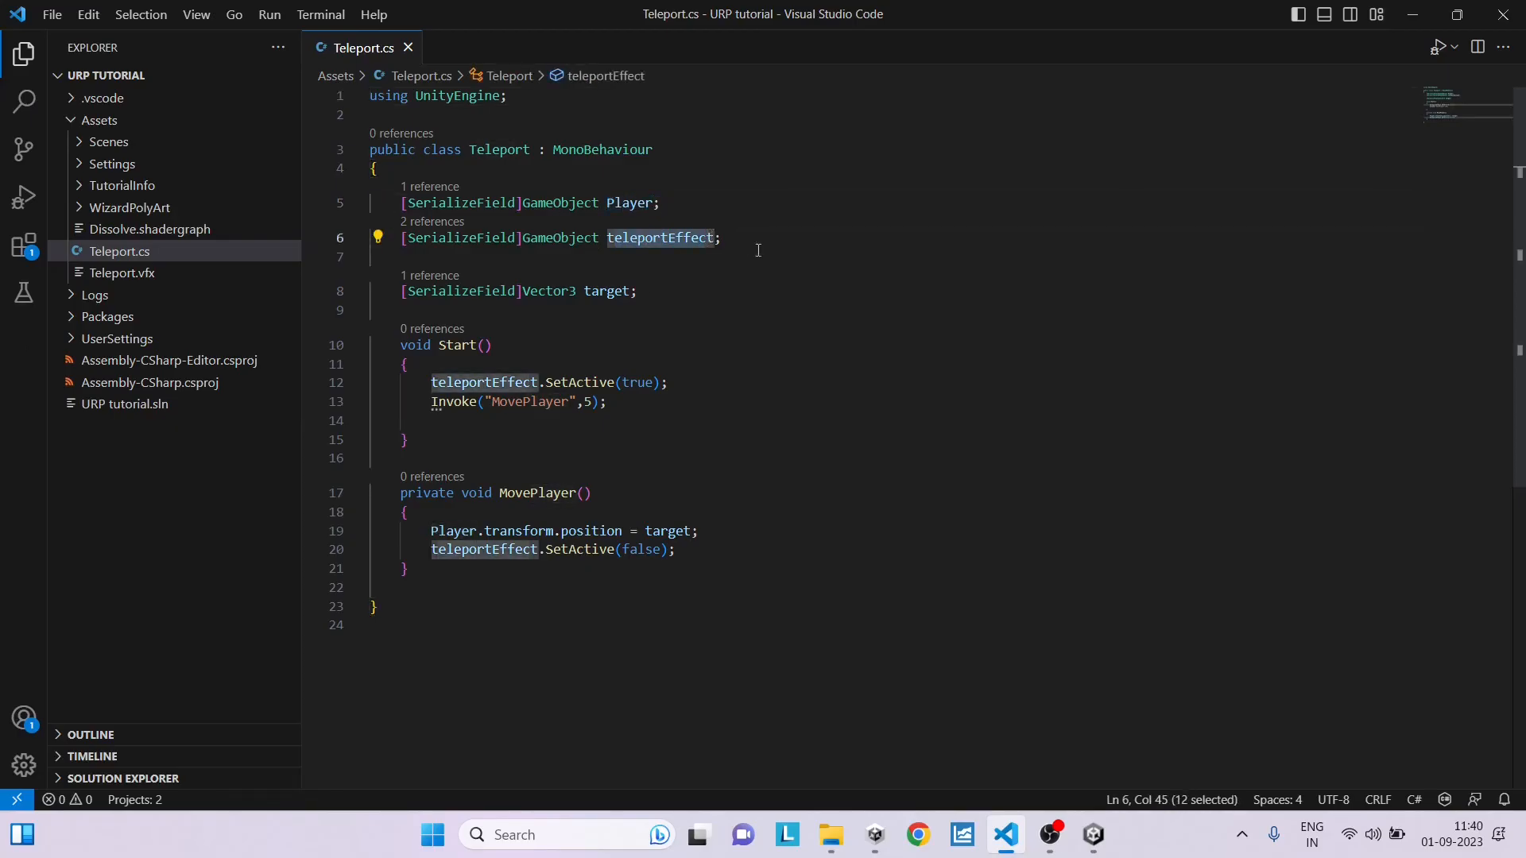
click(746, 237)
drag(583, 291, 611, 291)
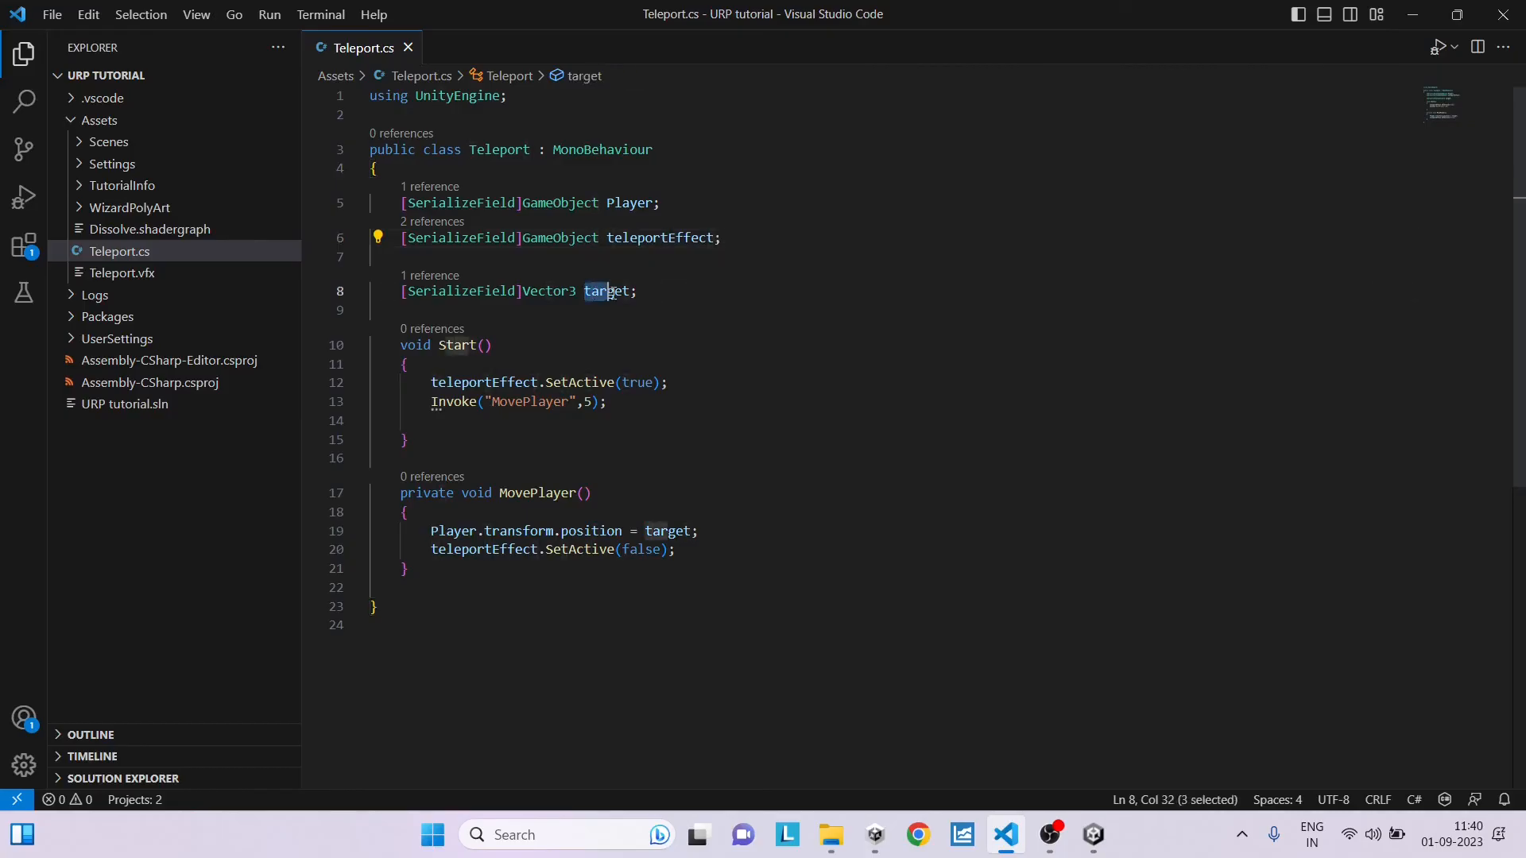
click(648, 292)
scroll(648, 291, down, 1)
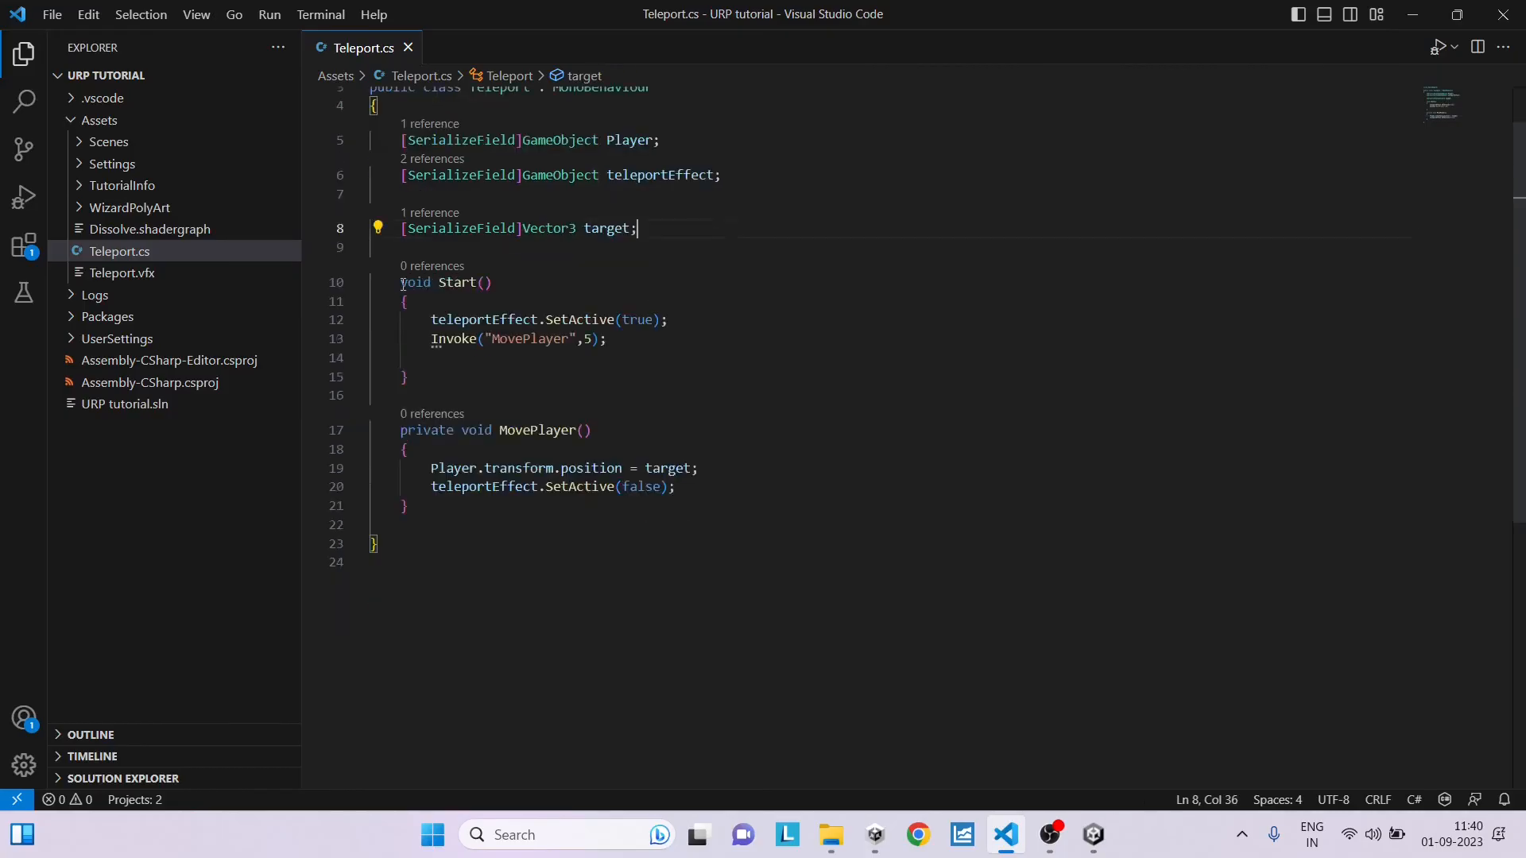
mouse_move(401, 283)
mouse_down()
mouse_move(494, 283)
mouse_move(686, 322)
mouse_up()
Step: Review Start's Invoke call and MovePlayer's player-position line, then return to Unity
click(611, 280)
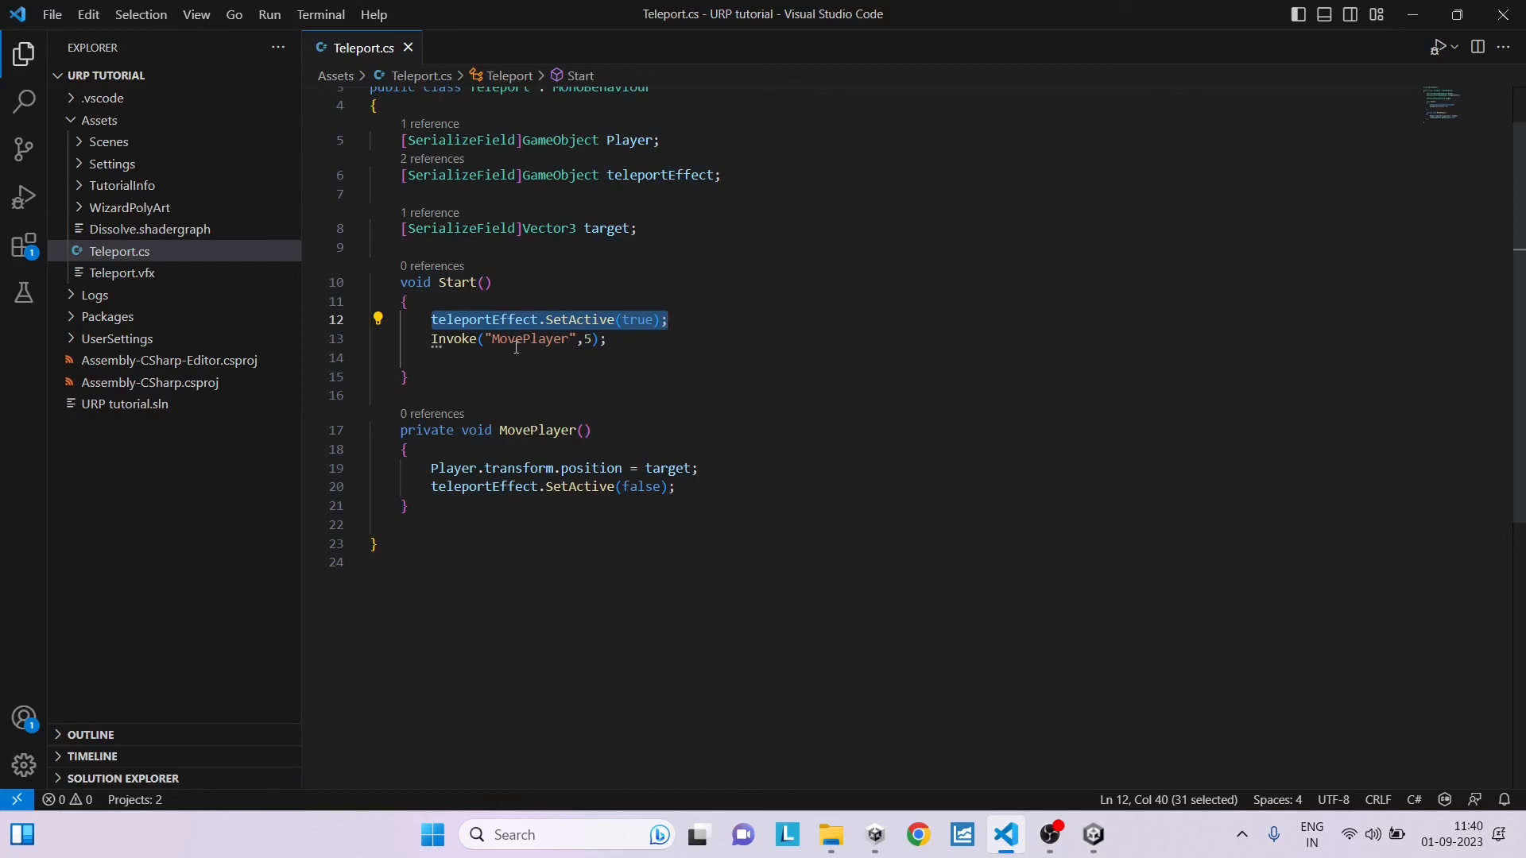
drag(433, 339, 537, 339)
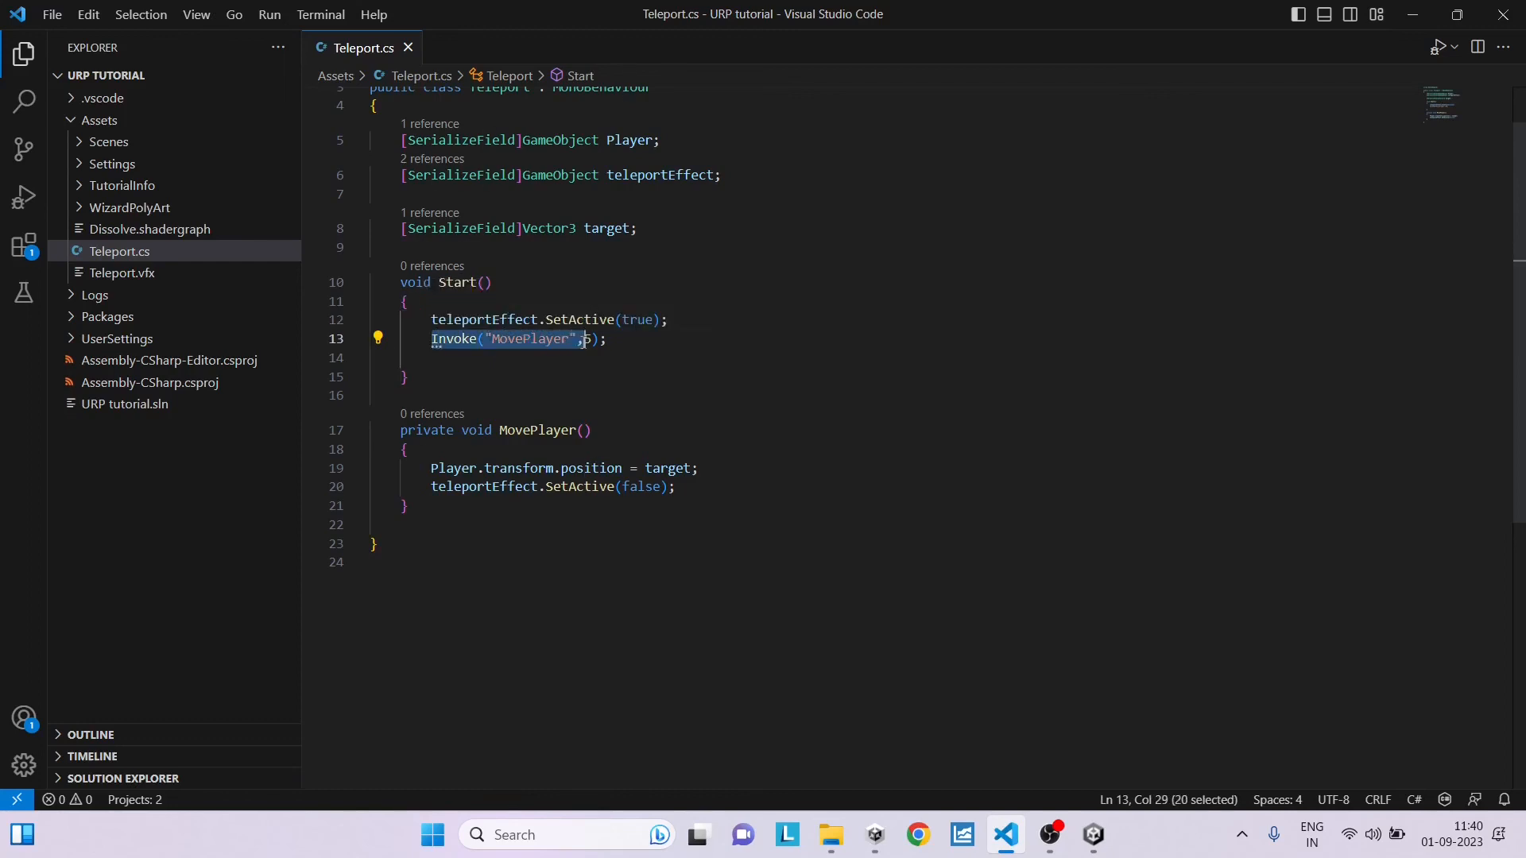
click(608, 340)
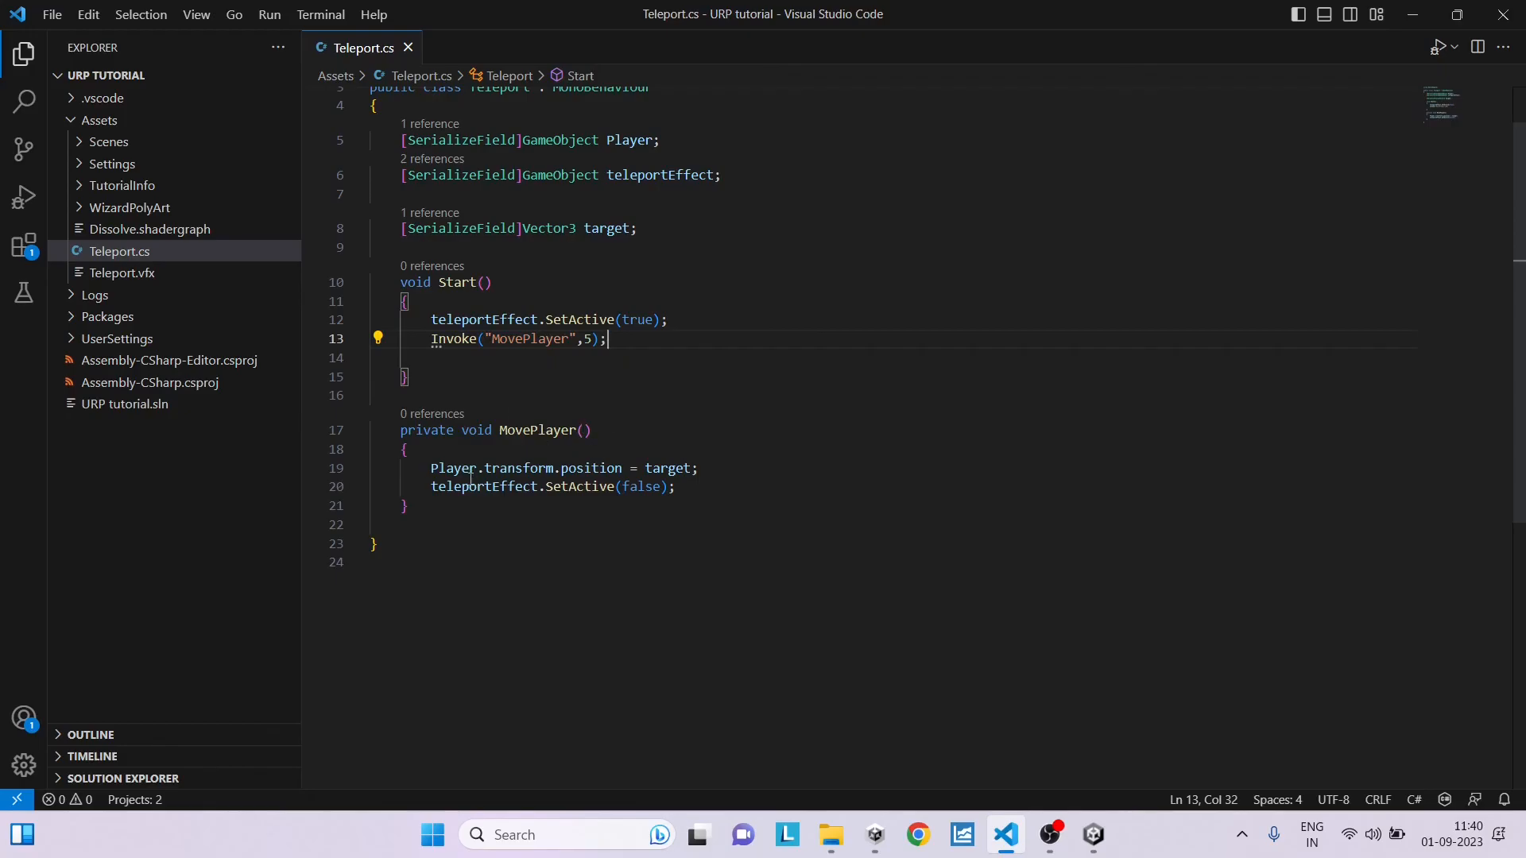
click(730, 468)
click(700, 468)
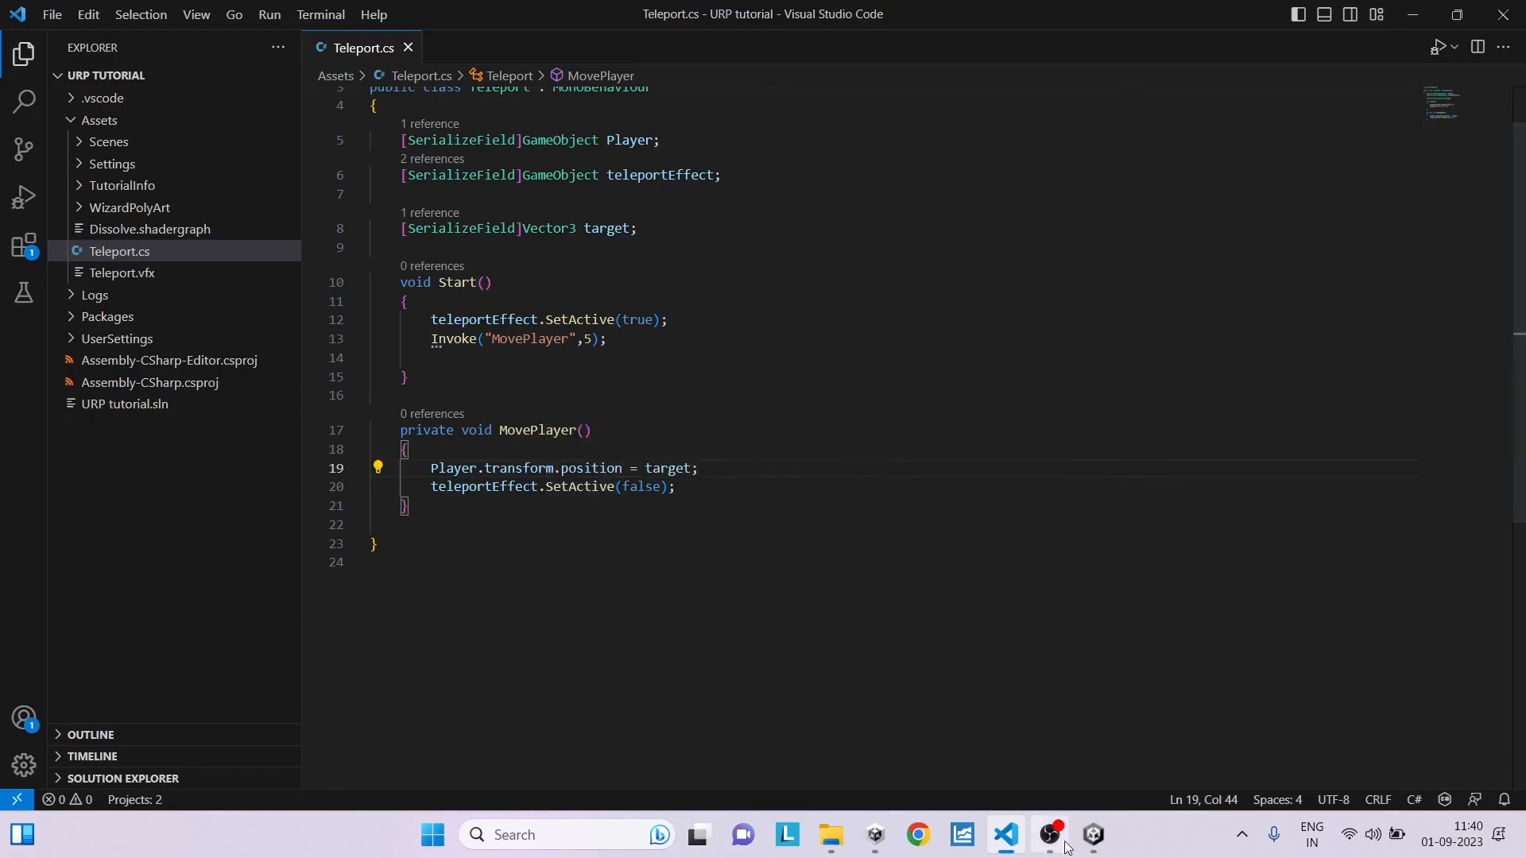
click(1093, 834)
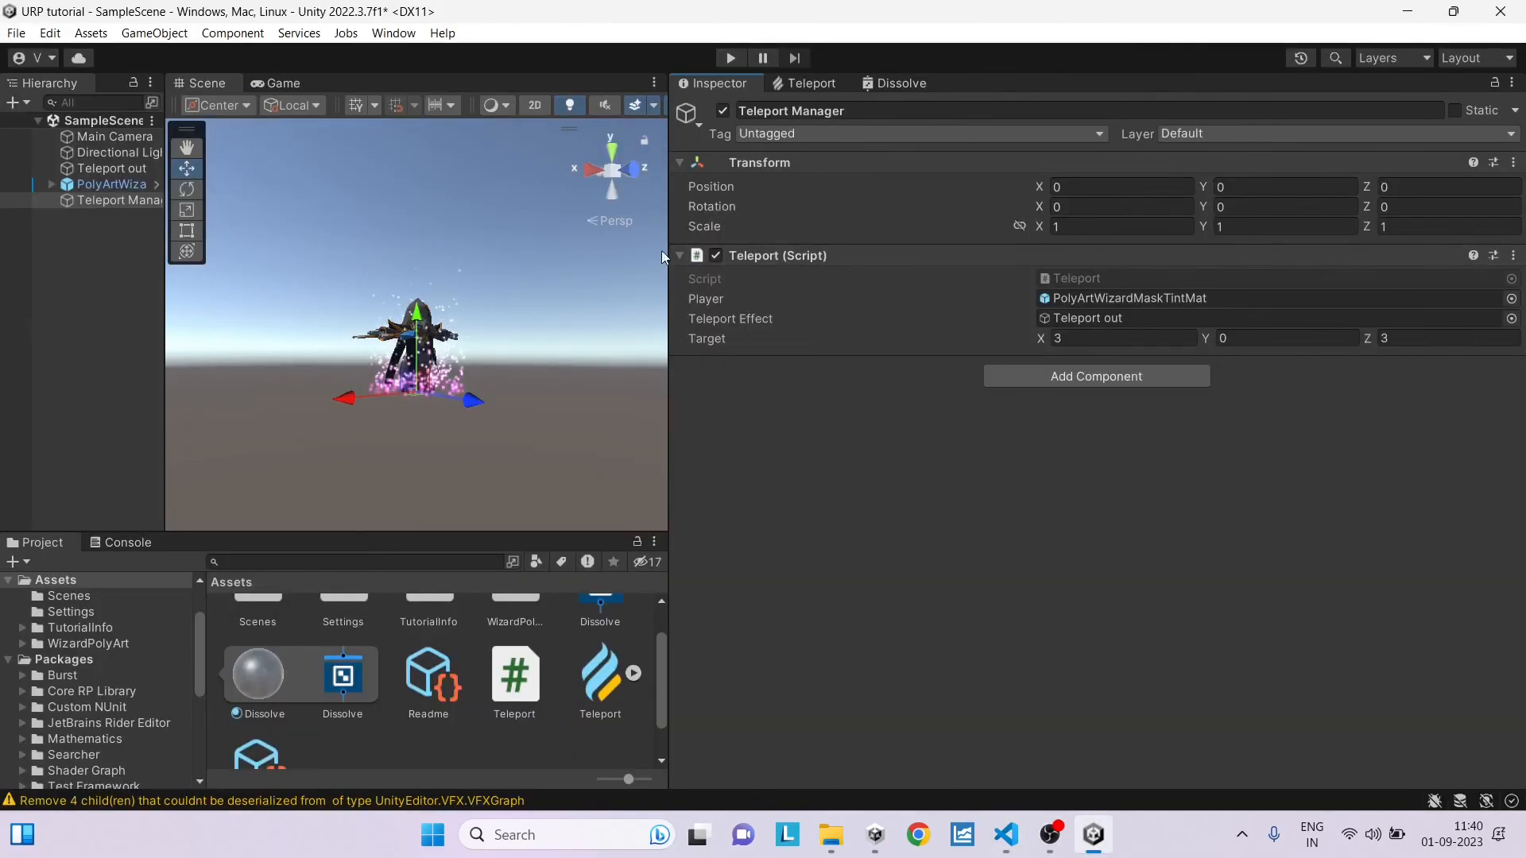
Step: Deactivate the Teleport out object, select Teleport Manager and widen the Scene view for testing
click(111, 168)
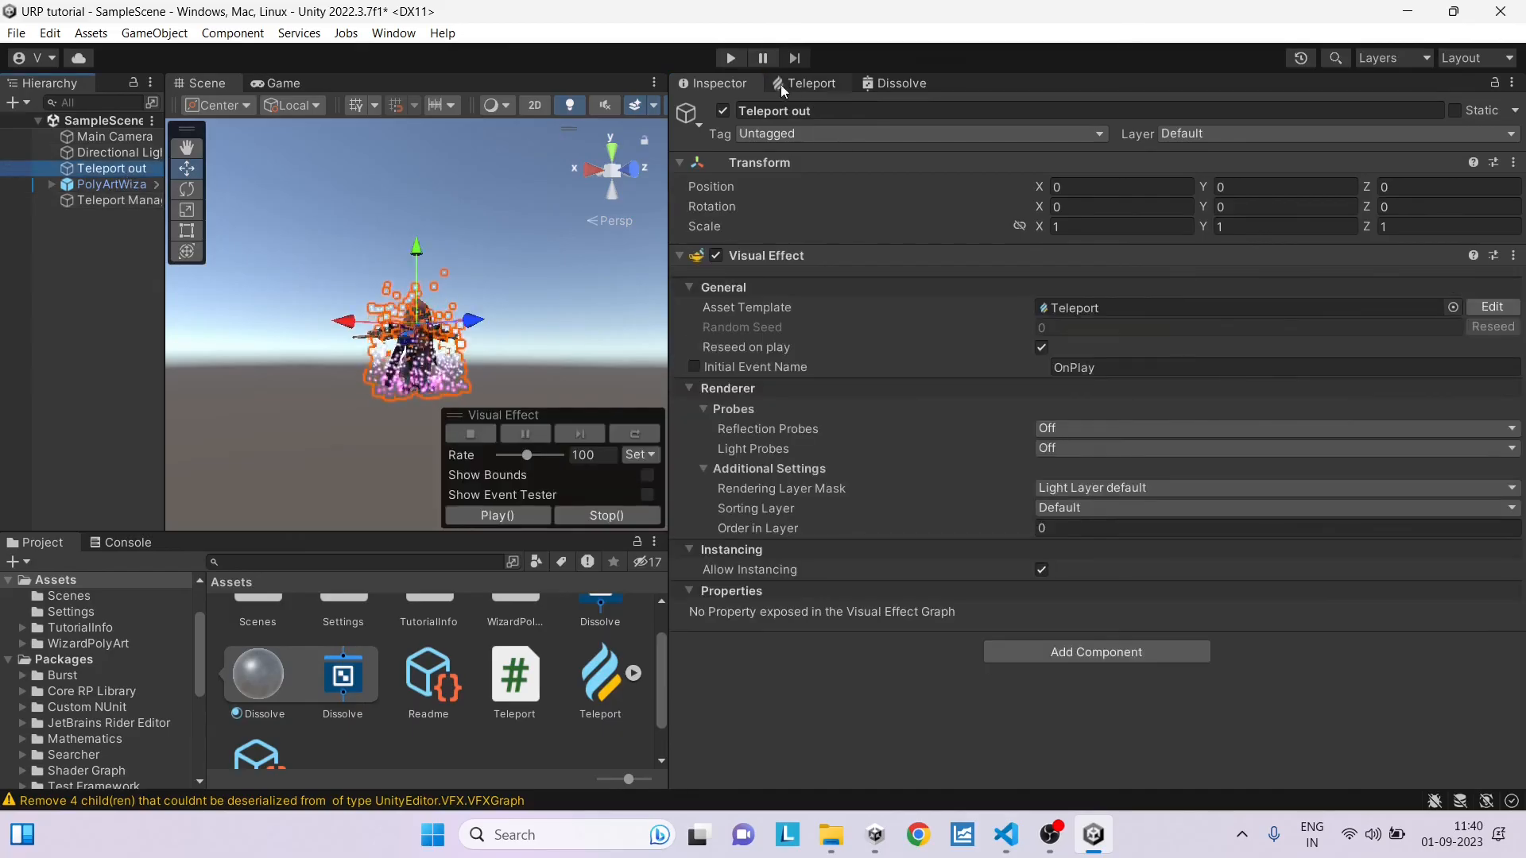
click(723, 112)
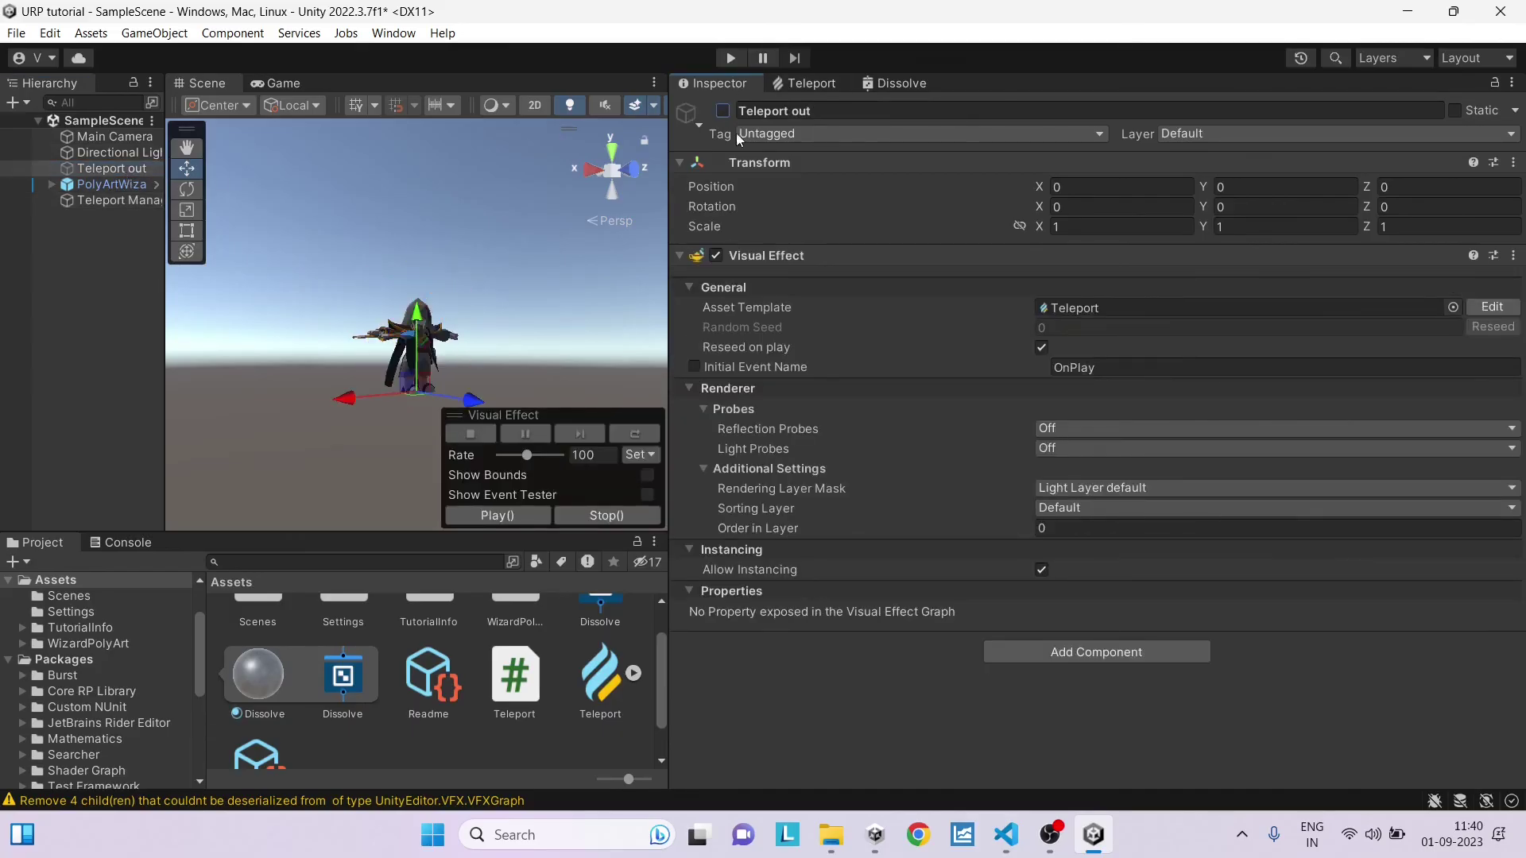
click(108, 201)
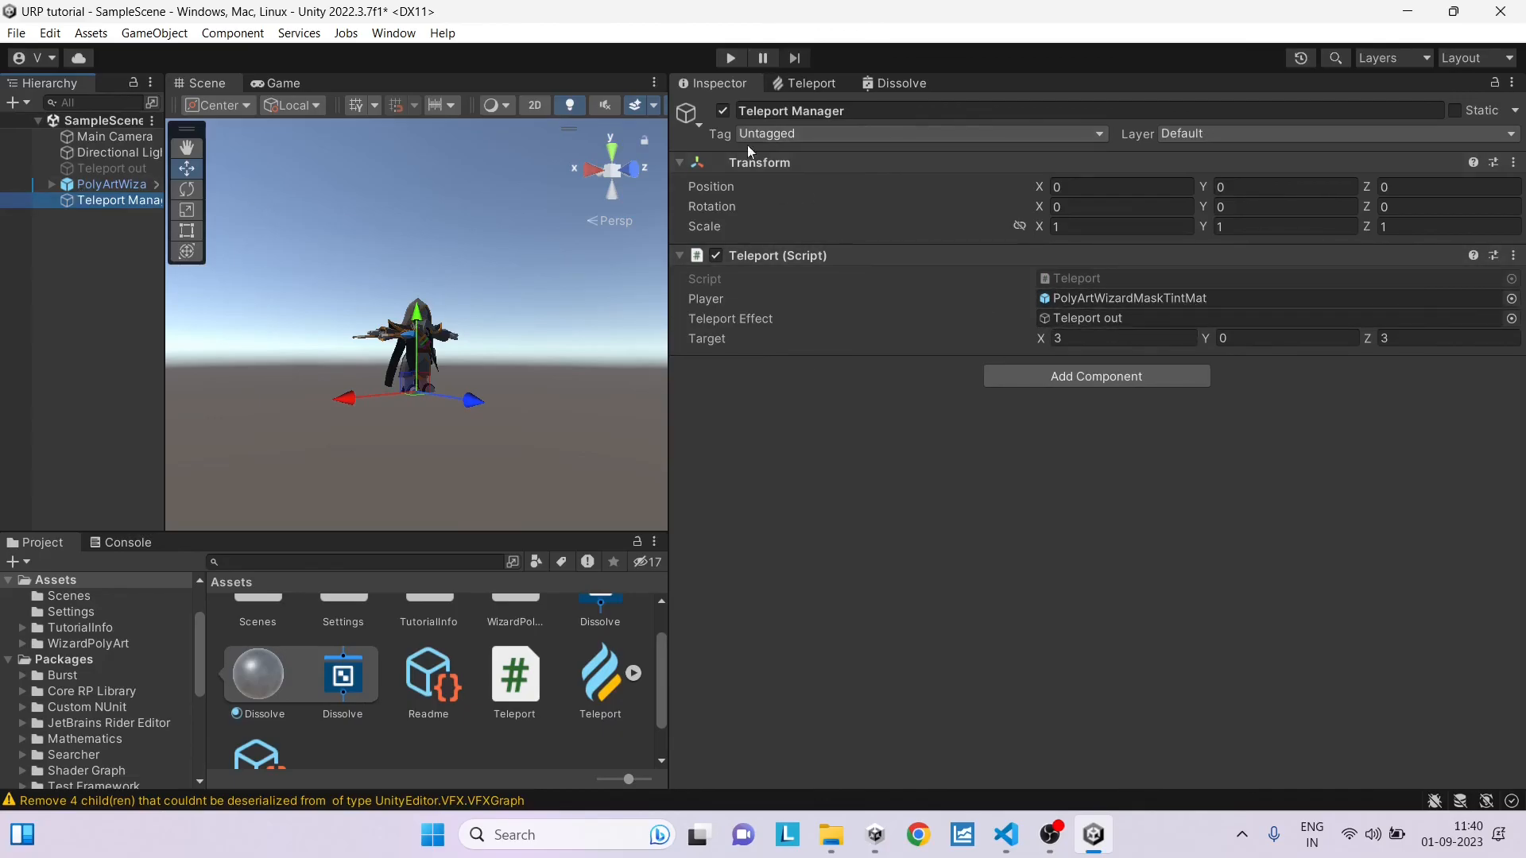
drag(669, 339, 990, 339)
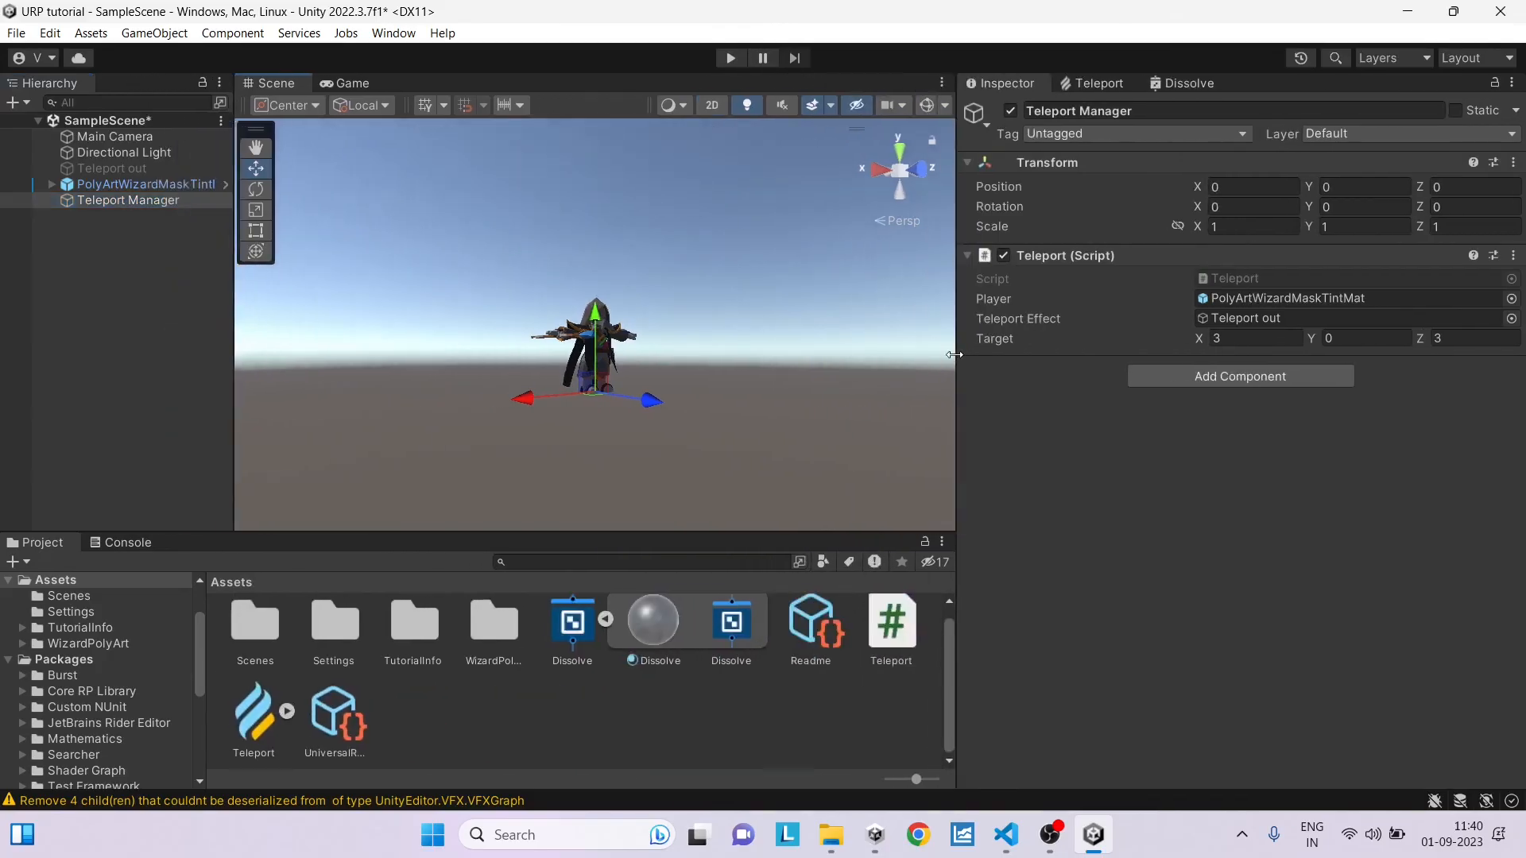